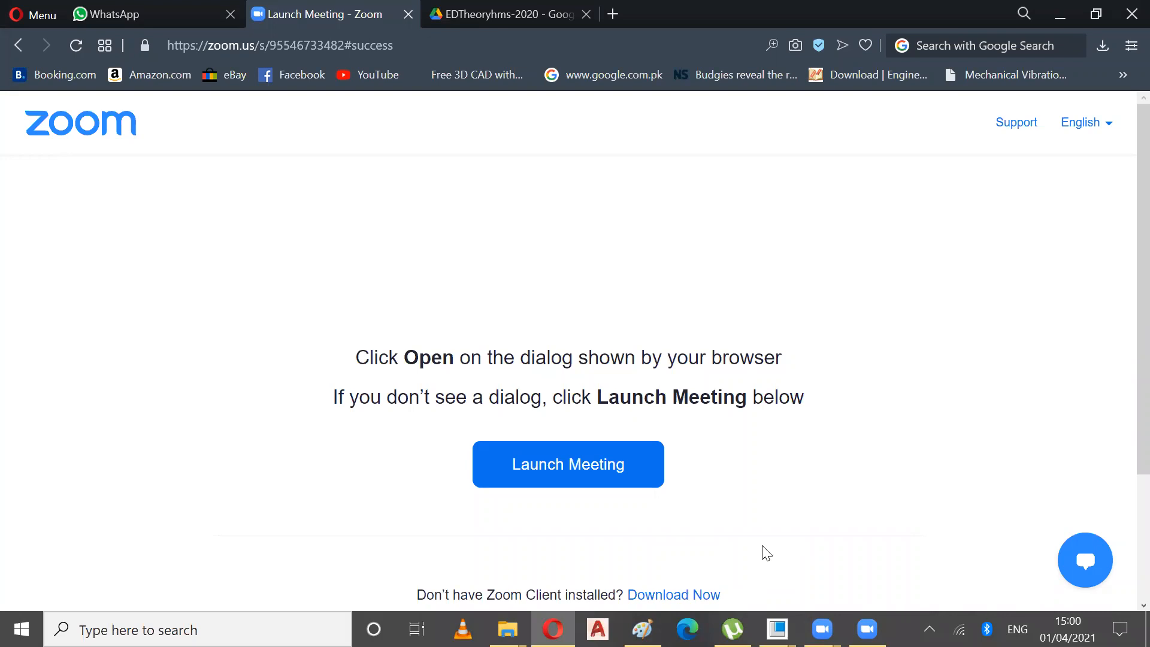
{"action": "left_click", "coordinate": [509, 16]}
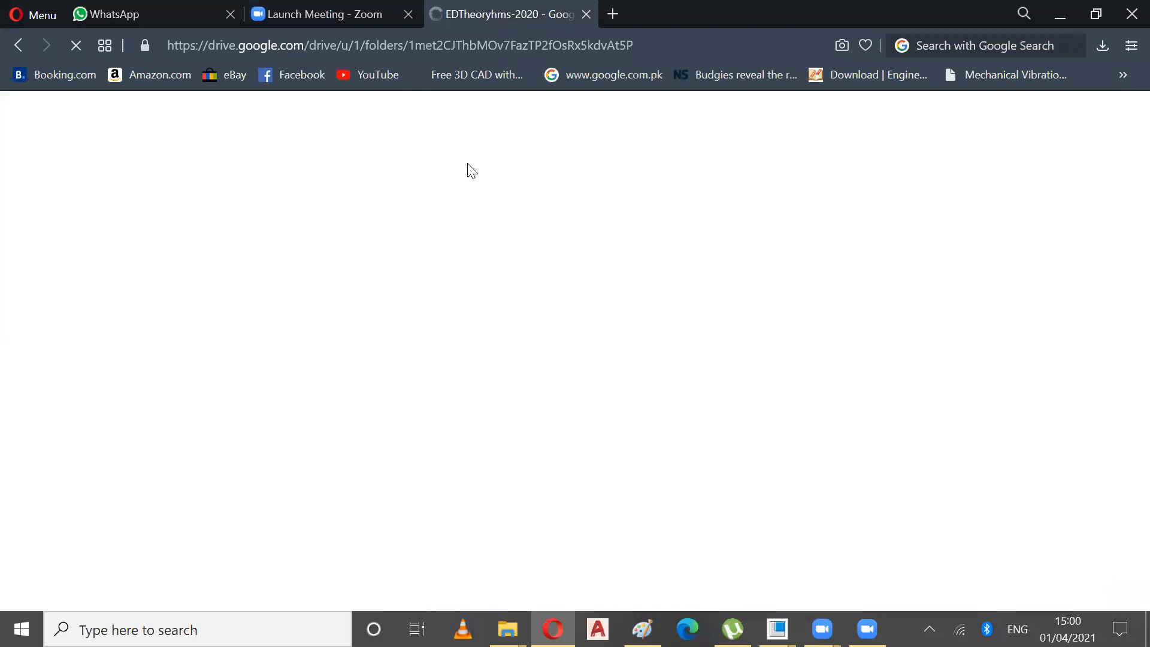
{"action": "left_click", "coordinate": [337, 20]}
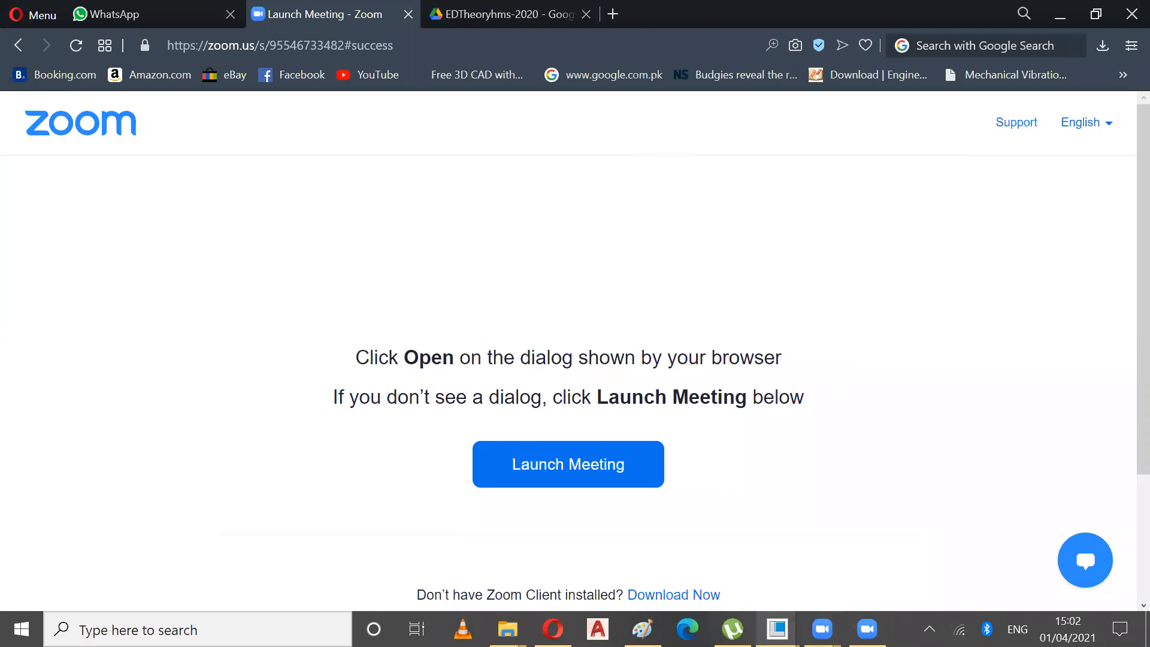
{"action": "left_click", "coordinate": [821, 629]}
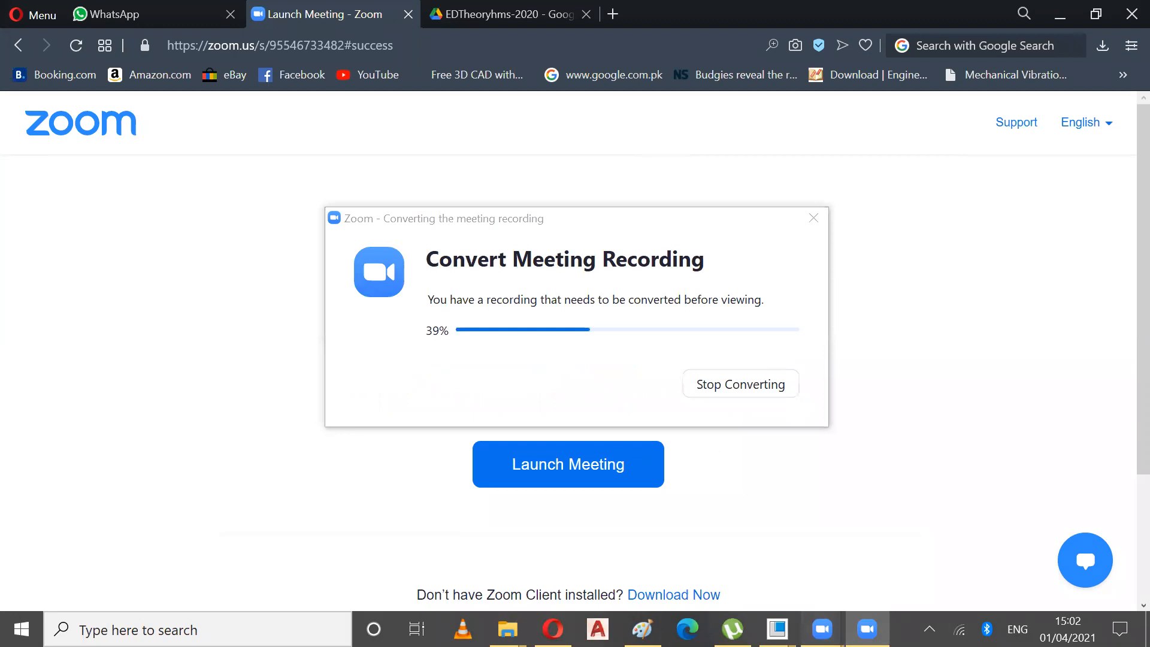
{"action": "left_click", "coordinate": [999, 346]}
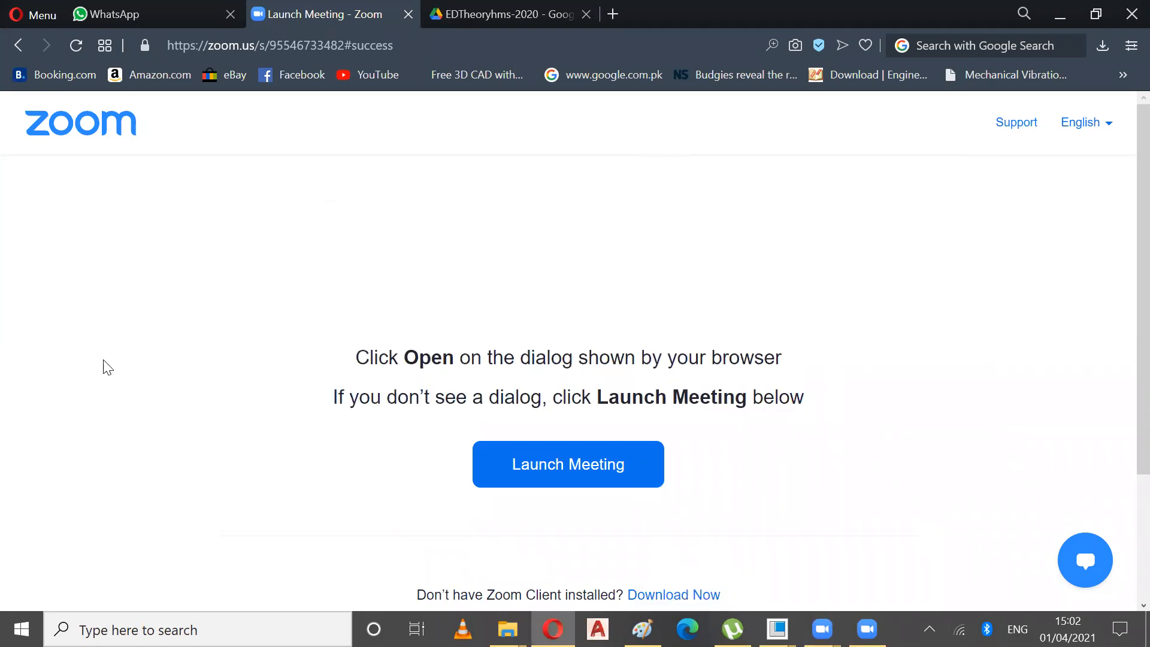
{"action": "left_click", "coordinate": [116, 17]}
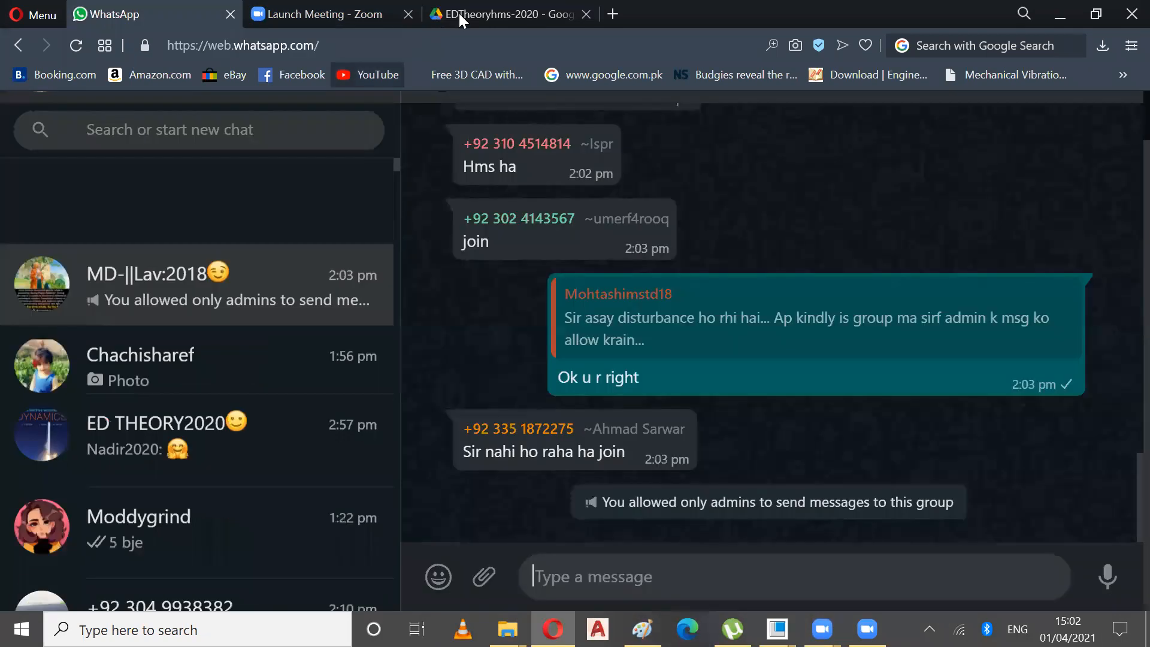
{"action": "left_click", "coordinate": [461, 13]}
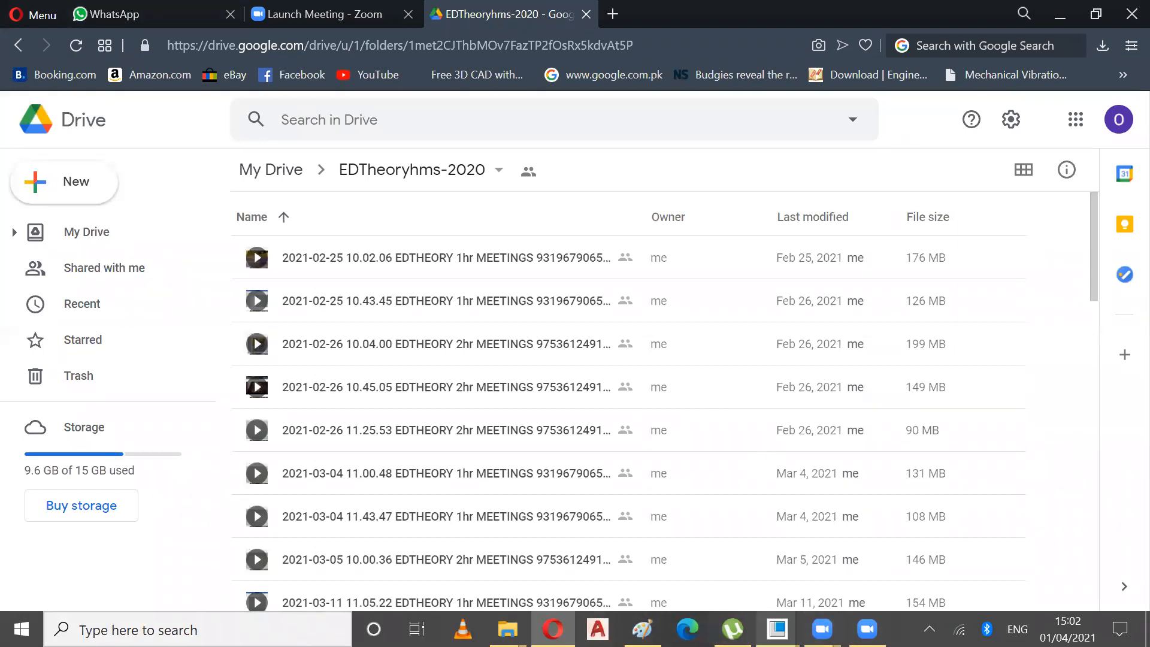
Switch from the browser to the S2D0003 sketch in Creo Parametric.
{"action": "mouse_move", "coordinate": [777, 629]}
{"action": "left_click", "coordinate": [825, 547]}
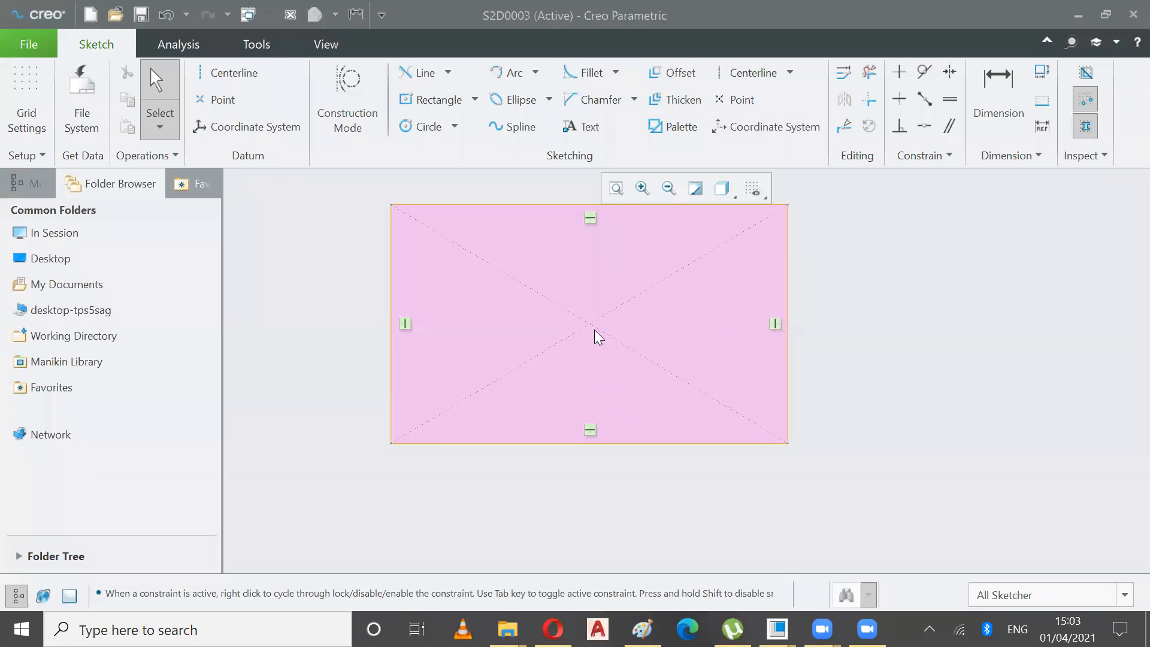
{"action": "left_click", "coordinate": [741, 97]}
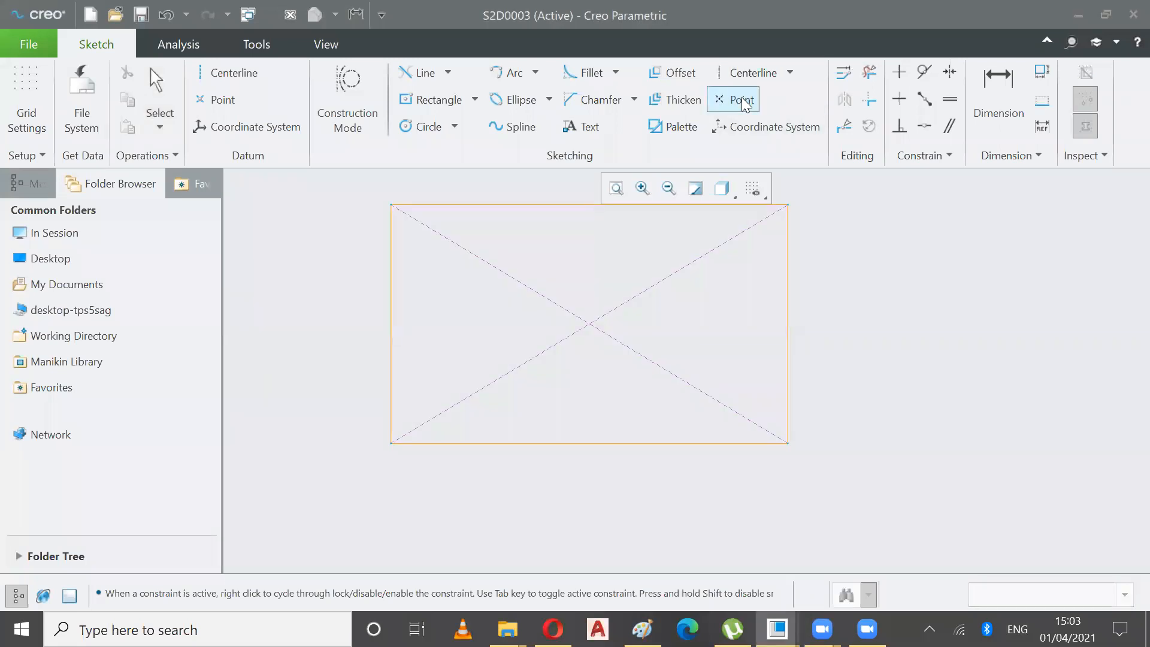
{"action": "left_click", "coordinate": [612, 366]}
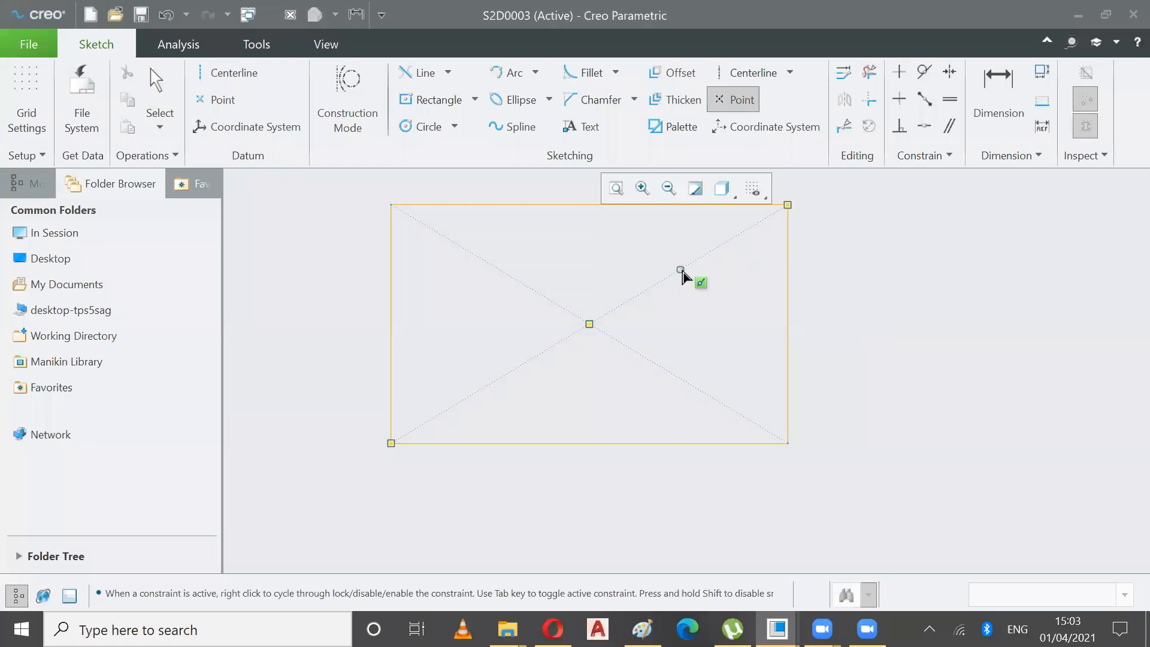
{"action": "left_click", "coordinate": [464, 248]}
{"action": "left_click", "coordinate": [169, 79]}
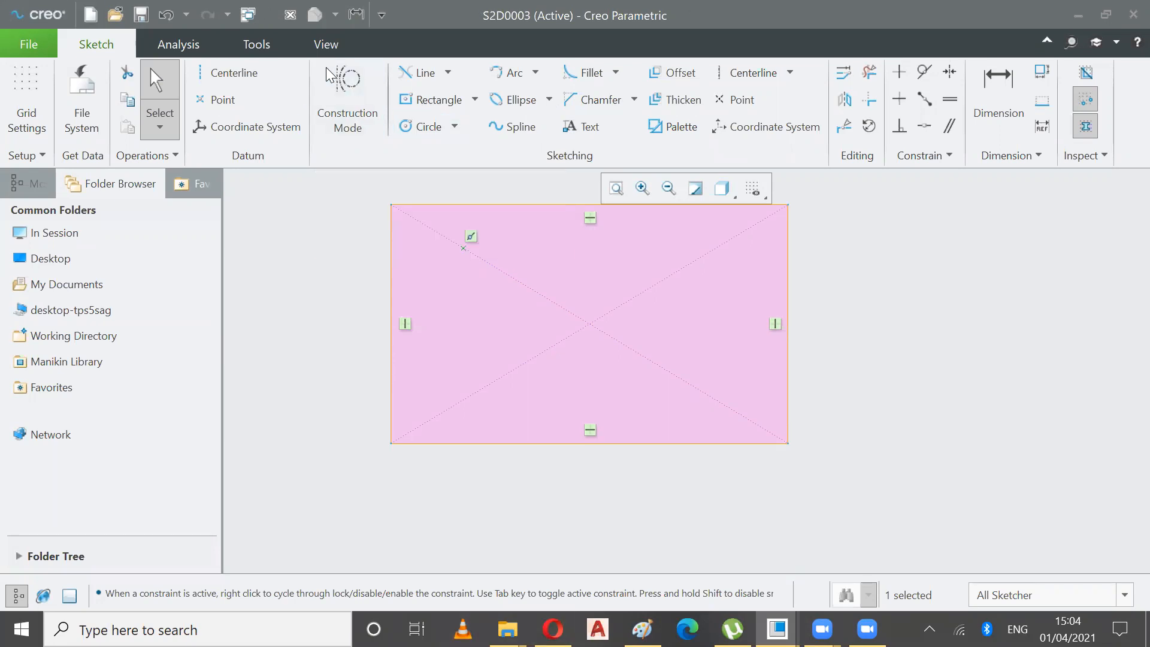
{"action": "left_click", "coordinate": [166, 15]}
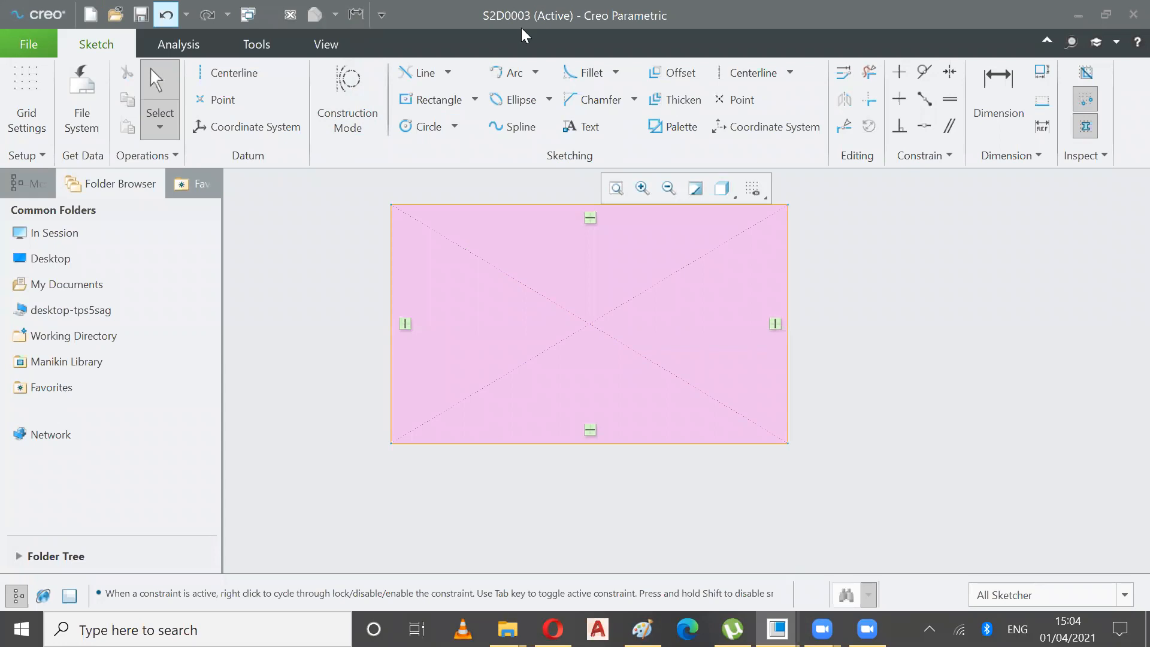
Place a sketch point inside the rectangle and make it coincident with the diagonal that rises to the upper-right corner.
{"action": "left_click", "coordinate": [735, 101]}
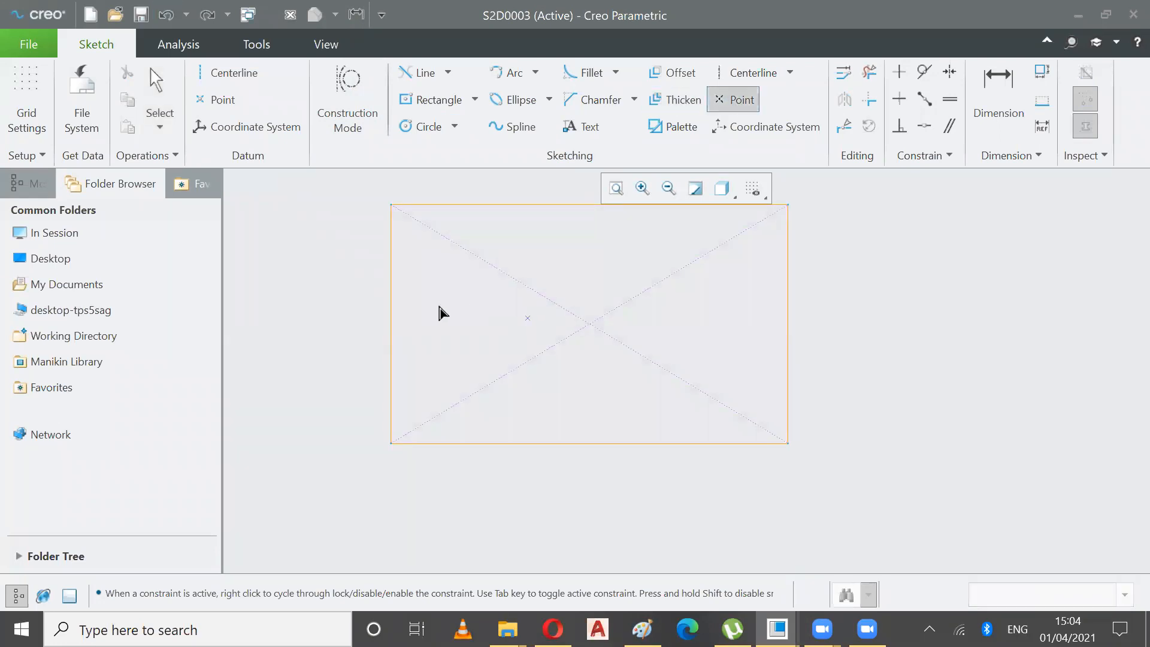
{"action": "left_click", "coordinate": [720, 307]}
{"action": "left_click", "coordinate": [156, 84]}
{"action": "left_click", "coordinate": [663, 359]}
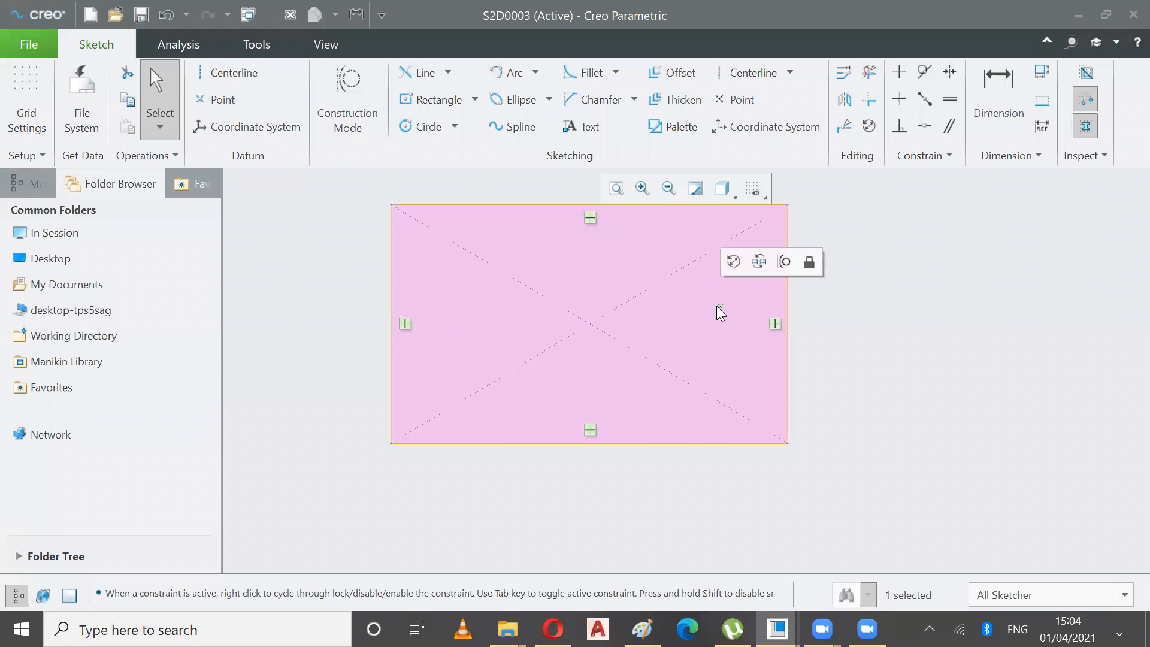
{"action": "left_click", "coordinate": [687, 265], "text": "ctrl"}
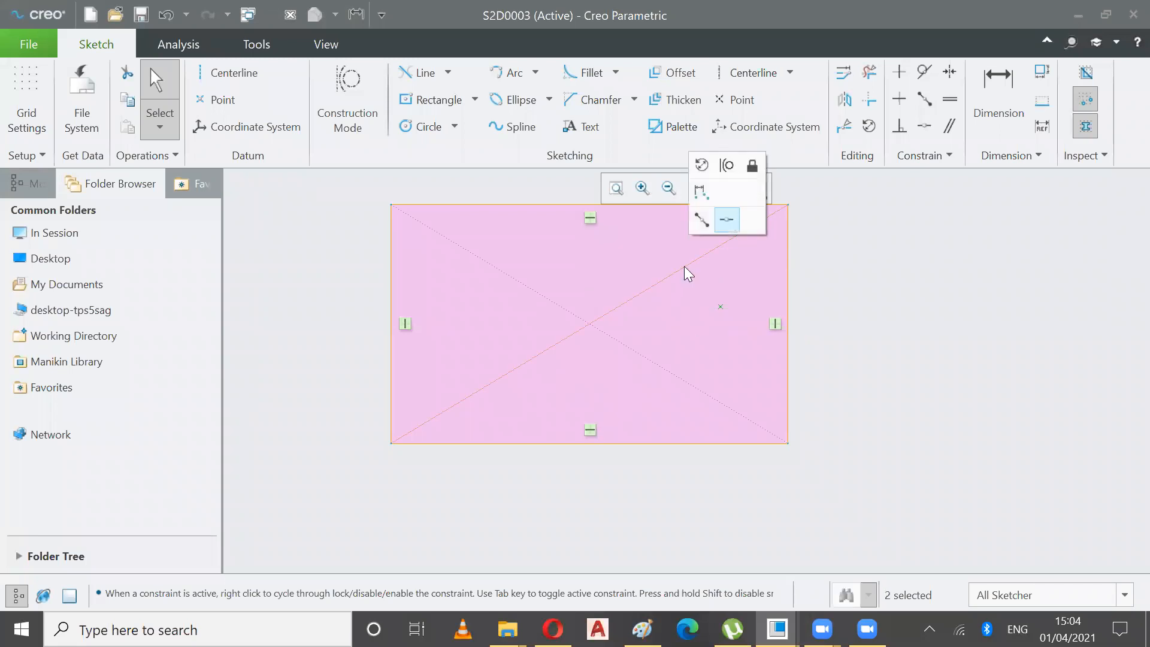
{"action": "left_click", "coordinate": [701, 219]}
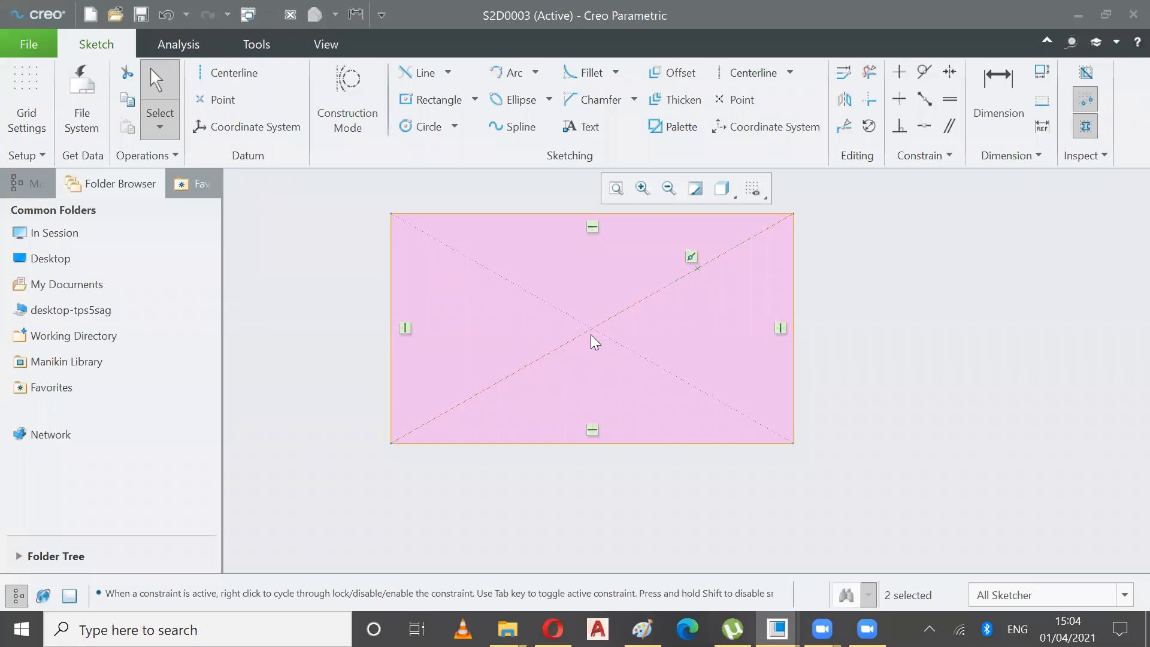
Constrain the sketch point onto the rectangle's other diagonal as well, using a coincident constraint.
{"action": "left_click", "coordinate": [698, 267], "text": "ctrl"}
{"action": "left_click", "coordinate": [507, 279], "text": "ctrl"}
{"action": "left_click", "coordinate": [528, 293], "text": "ctrl"}
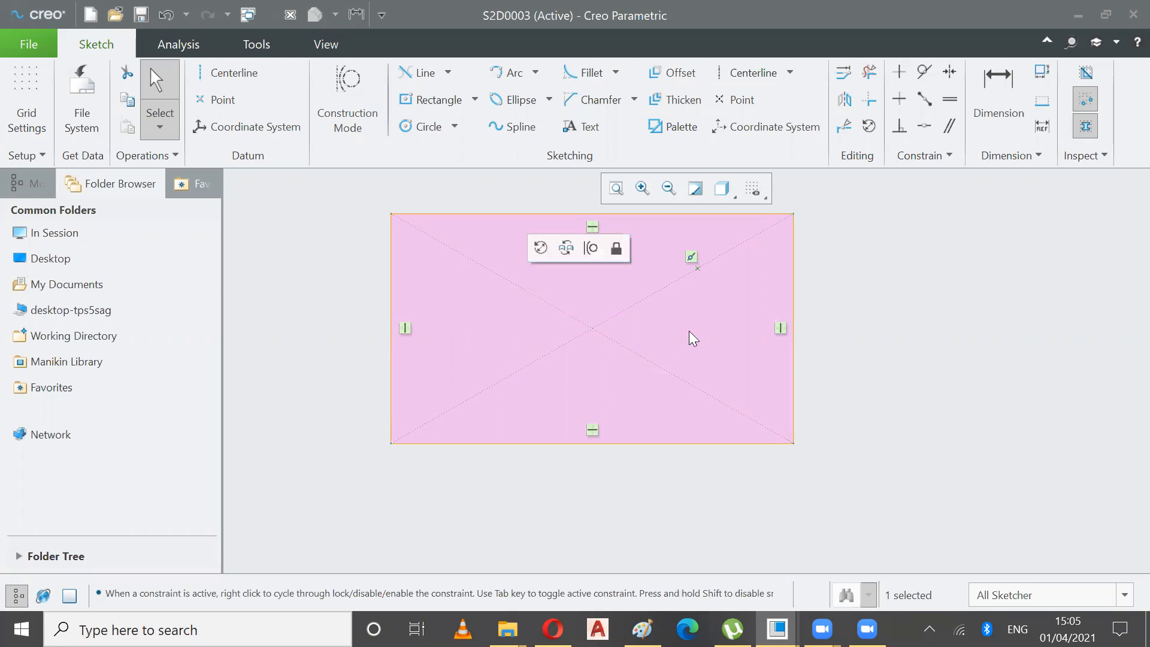
{"action": "left_click", "coordinate": [700, 310]}
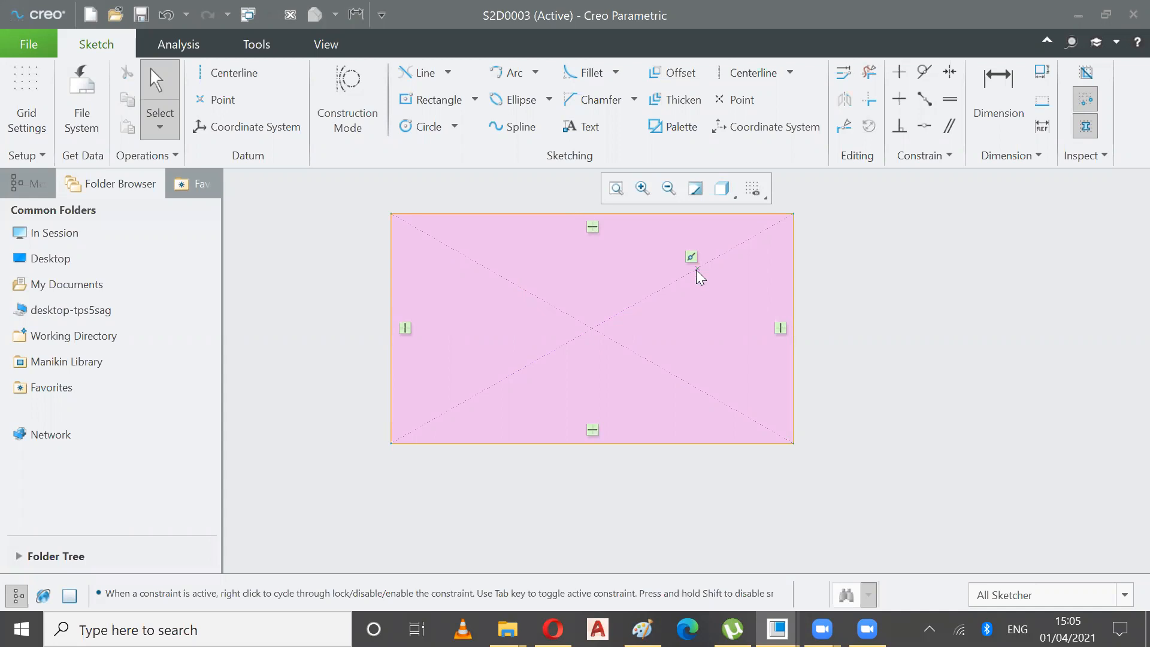
{"action": "left_click", "coordinate": [695, 270]}
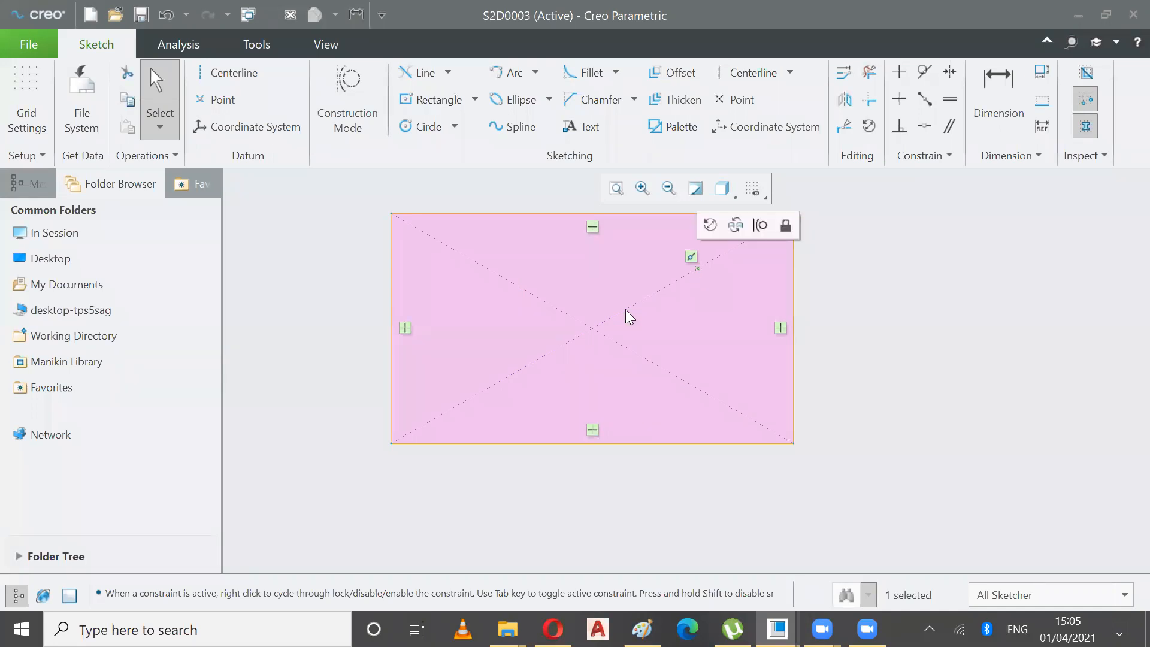
{"action": "left_click", "coordinate": [617, 343], "text": "ctrl"}
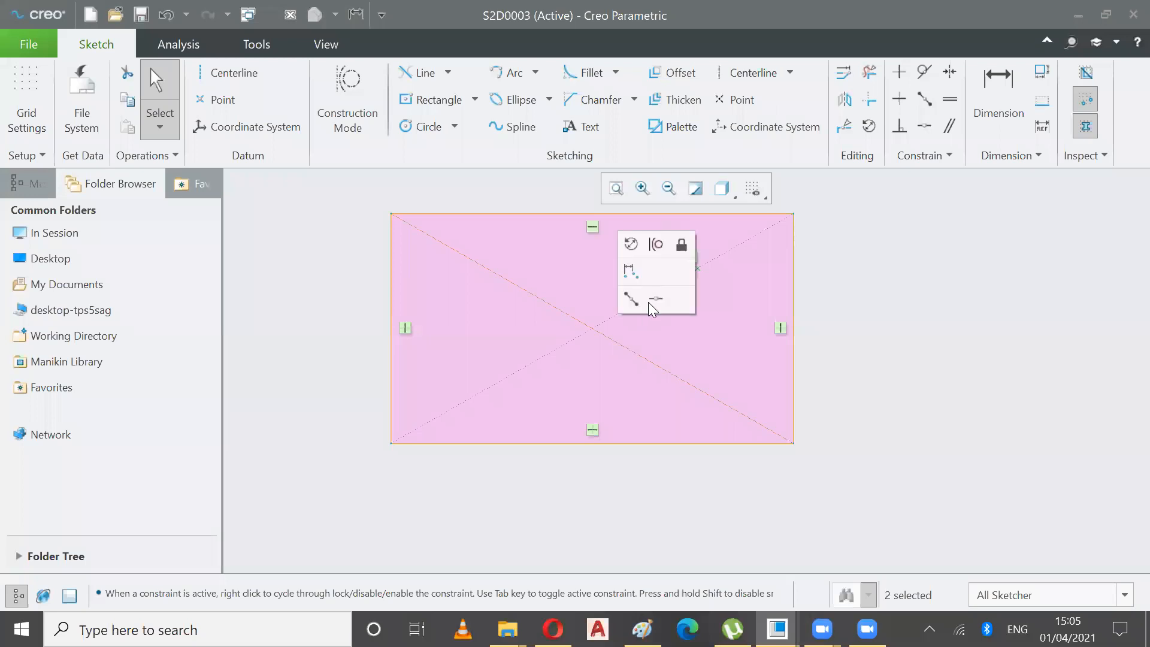
{"action": "left_click", "coordinate": [650, 301]}
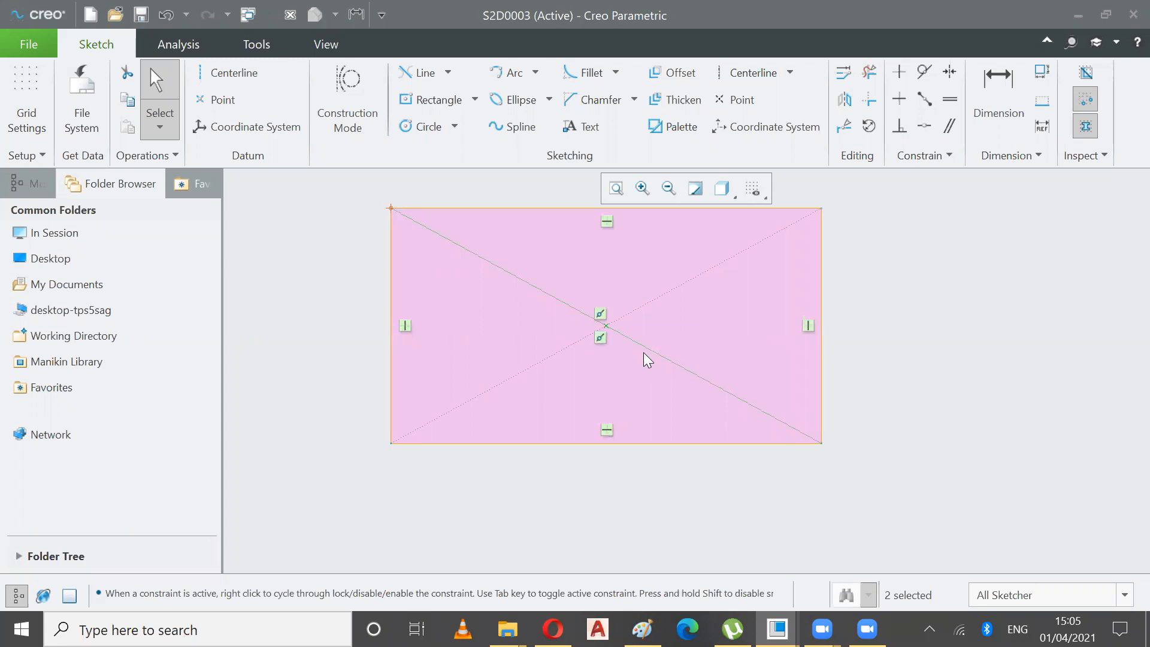
Reshape the rectangle by its lower-right corner, making it slightly wider and shorter.
{"action": "scroll", "coordinate": [692, 377], "scroll_direction": "down", "scroll_amount": 3}
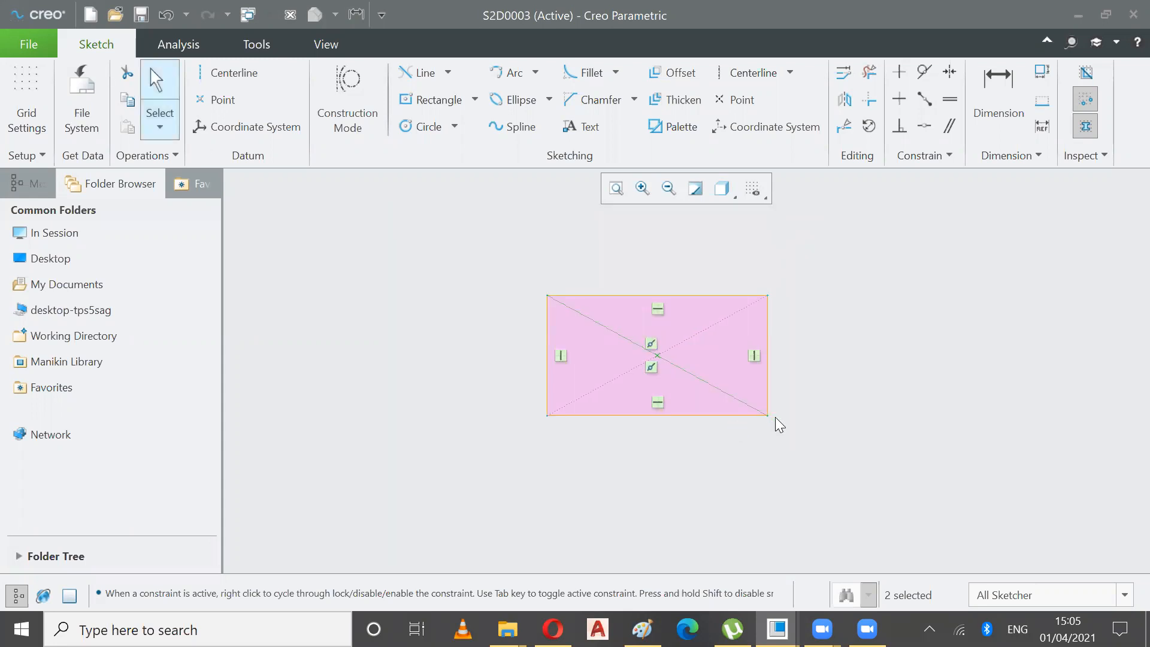
{"action": "left_click_drag", "start_coordinate": [767, 416], "coordinate": [784, 401]}
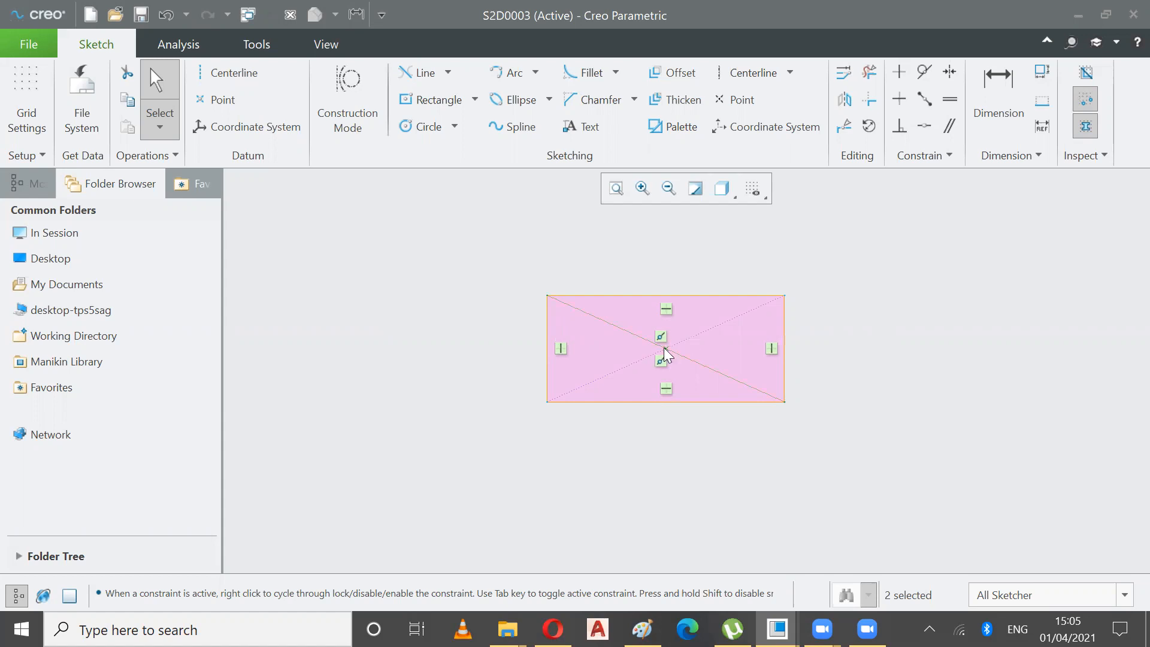
{"action": "left_click", "coordinate": [377, 247]}
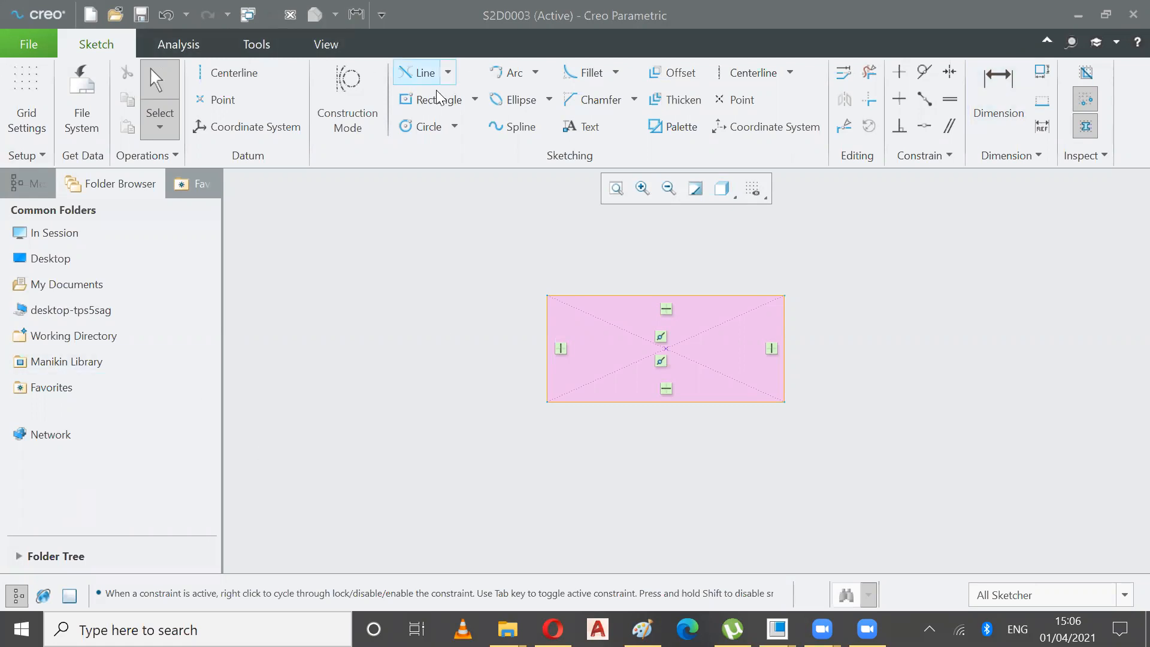
Draw a slanted parallelogram in the empty area to the upper left of the rectangle.
{"action": "left_click", "coordinate": [475, 99]}
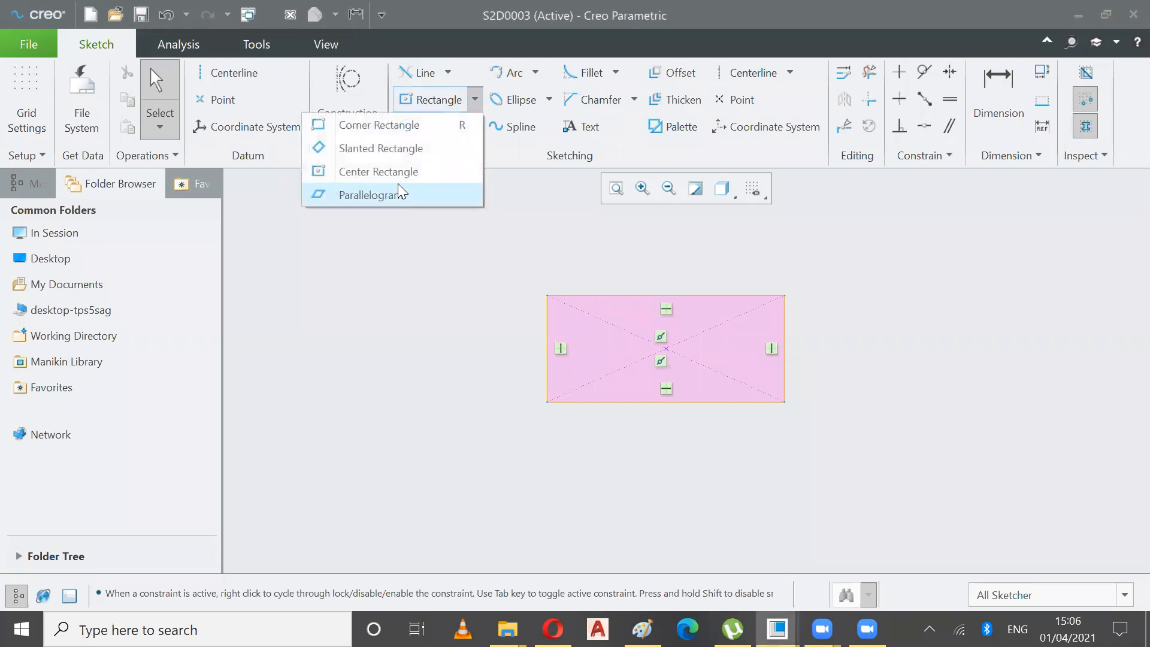
{"action": "left_click", "coordinate": [883, 453]}
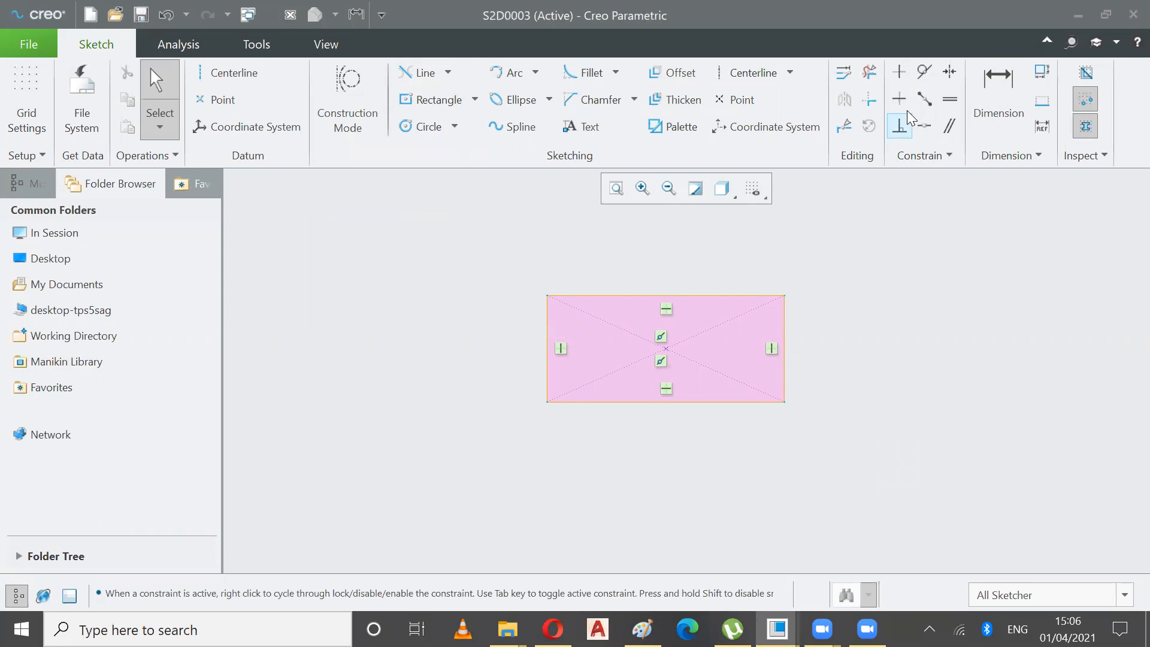
{"action": "left_click", "coordinate": [475, 99]}
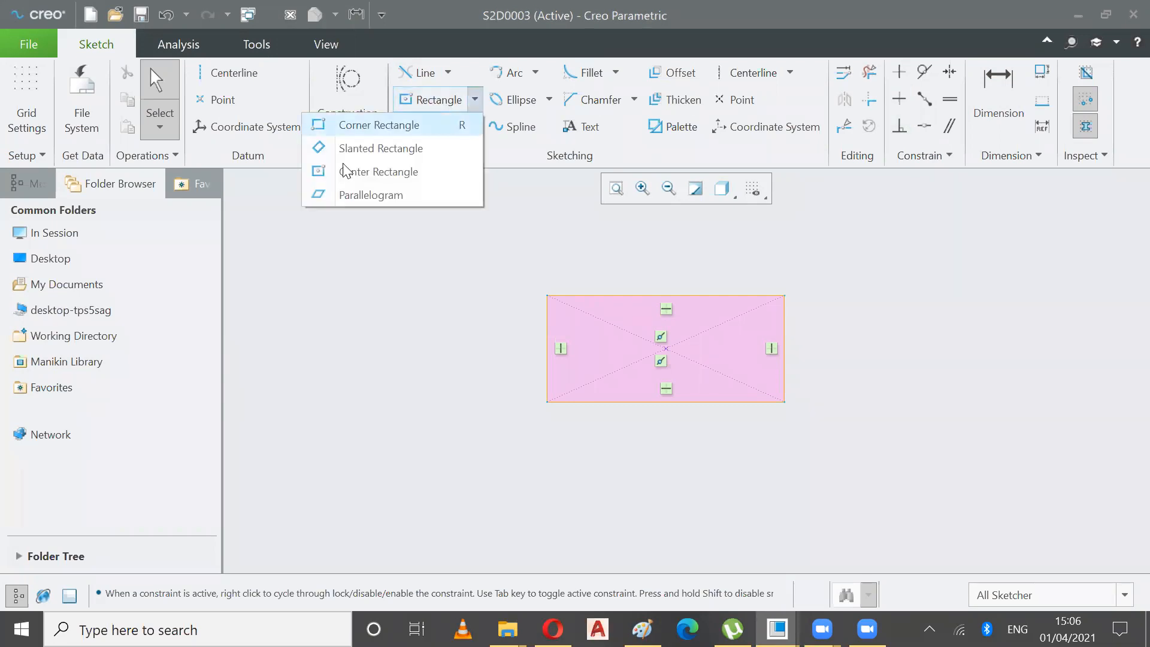
{"action": "left_click", "coordinate": [371, 194]}
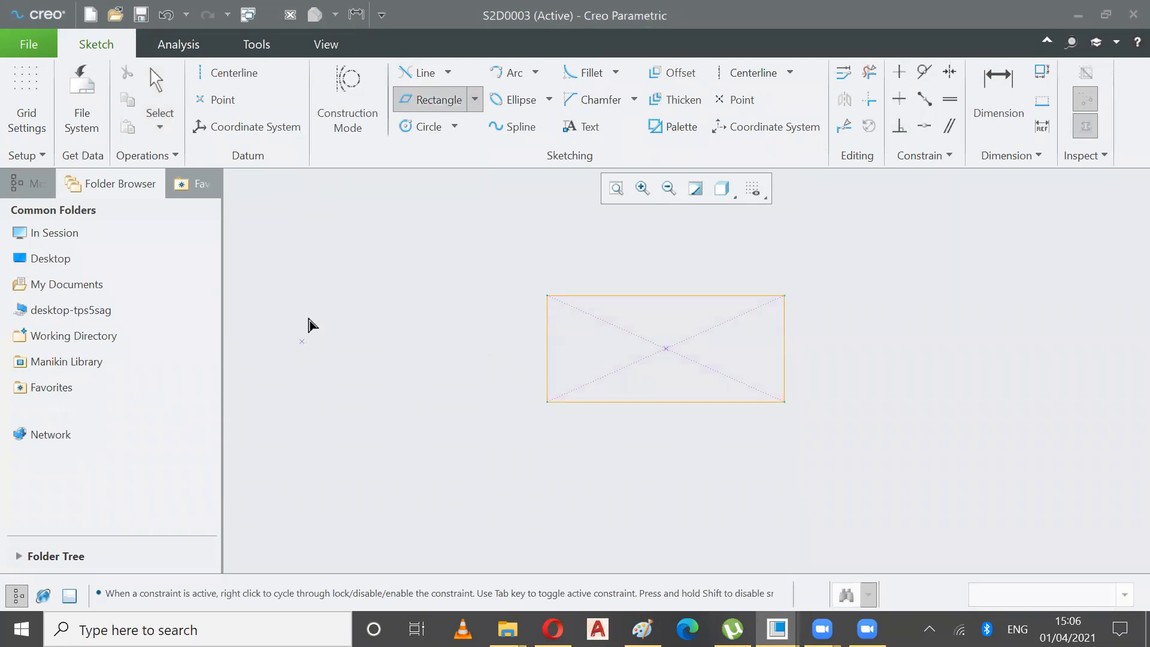
{"action": "left_click", "coordinate": [282, 352]}
{"action": "left_click", "coordinate": [319, 301]}
{"action": "left_click", "coordinate": [473, 228]}
{"action": "left_click", "coordinate": [156, 77]}
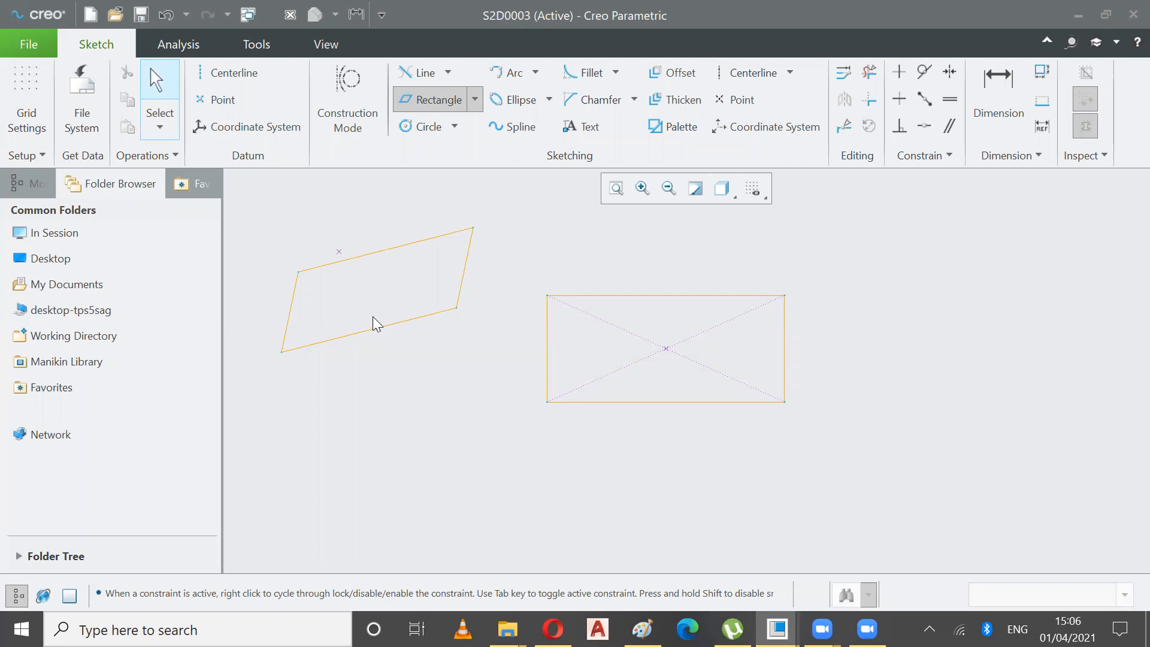
{"action": "key", "text": "ctrl+a"}
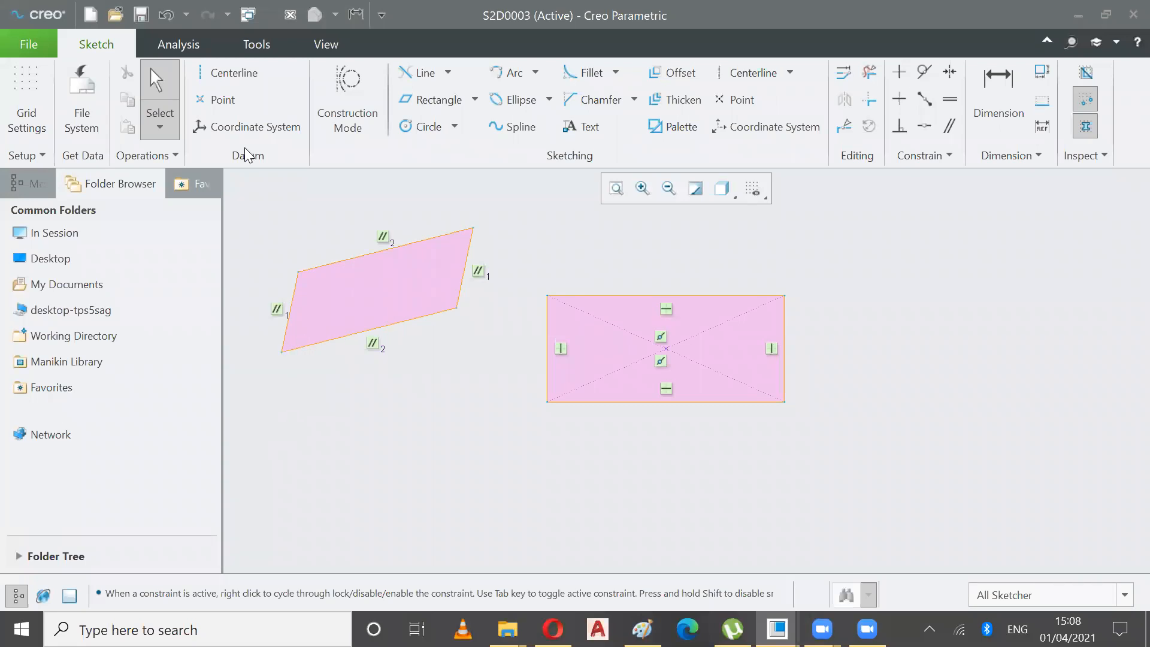
Make the parallelogram's right and bottom sides perpendicular to each other.
{"action": "left_click", "coordinate": [461, 286]}
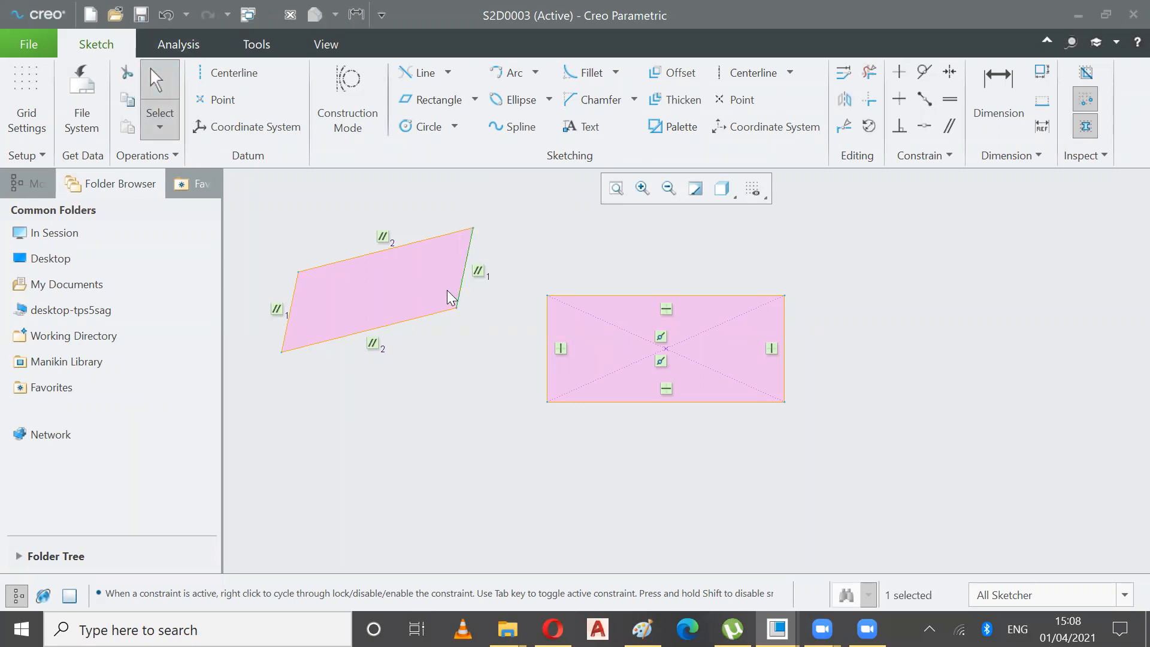
{"action": "left_click", "coordinate": [427, 315], "text": "ctrl"}
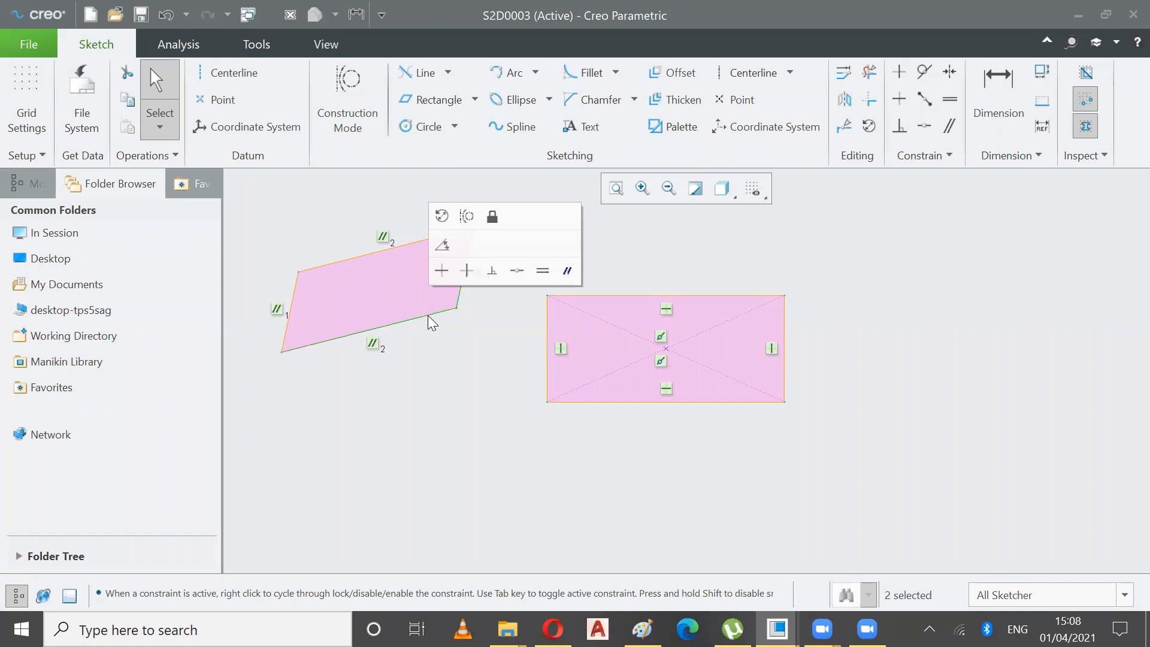
{"action": "left_click", "coordinate": [491, 270]}
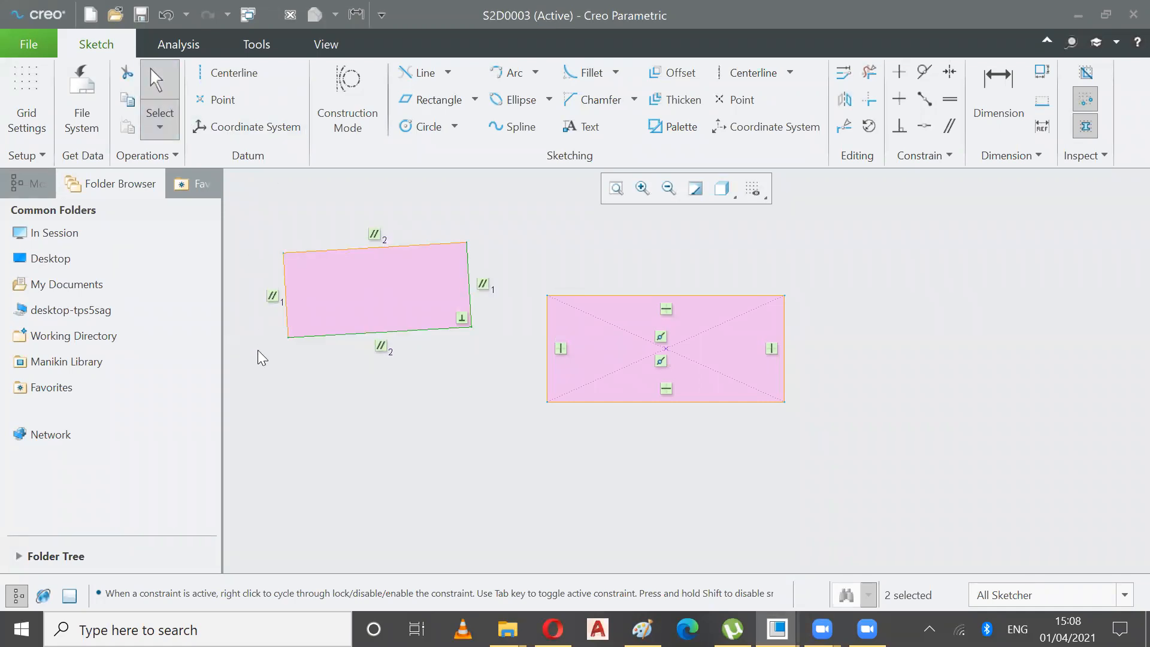
Reshape the perpendicular-constrained parallelogram by its corners into a long, low, slightly tilted rectangle beside the center rectangle.
{"action": "left_click_drag", "start_coordinate": [287, 339], "coordinate": [293, 414]}
{"action": "mouse_move", "coordinate": [475, 403]}
{"action": "left_mouse_down"}
{"action": "mouse_move", "coordinate": [547, 313]}
{"action": "mouse_move", "coordinate": [515, 454]}
{"action": "mouse_move", "coordinate": [350, 327]}
{"action": "left_mouse_up"}
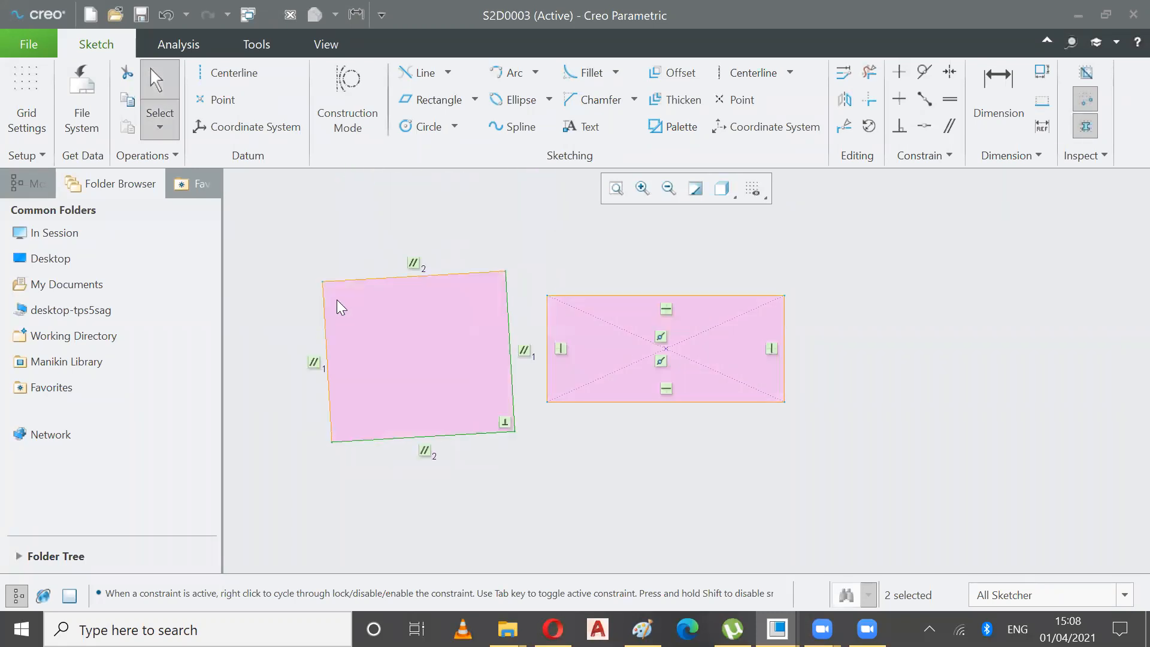
{"action": "mouse_move", "coordinate": [322, 282]}
{"action": "left_mouse_down"}
{"action": "mouse_move", "coordinate": [290, 307]}
{"action": "mouse_move", "coordinate": [258, 371]}
{"action": "left_mouse_up"}
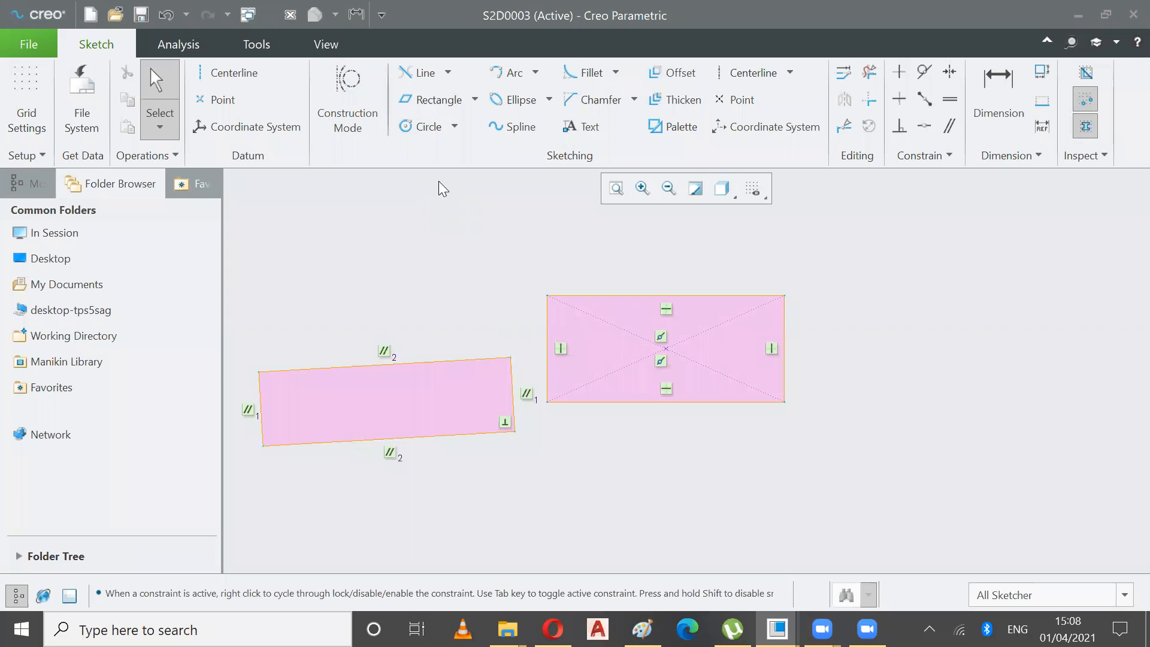
Delete all the sketched geometry, including both rectangles.
{"action": "left_click", "coordinate": [161, 127]}
{"action": "left_click", "coordinate": [182, 202]}
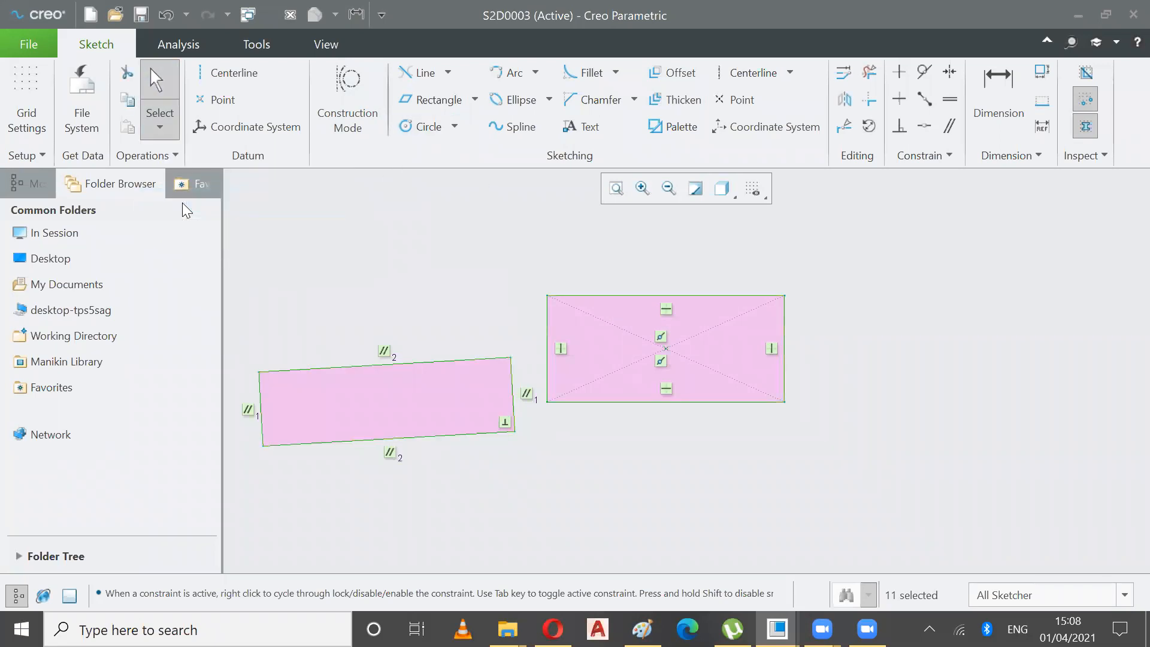
{"action": "key", "text": "Delete"}
Draw a center-and-point circle in the empty sketch, then reposition and enlarge it near the middle of the drawing area.
{"action": "left_click", "coordinate": [454, 129]}
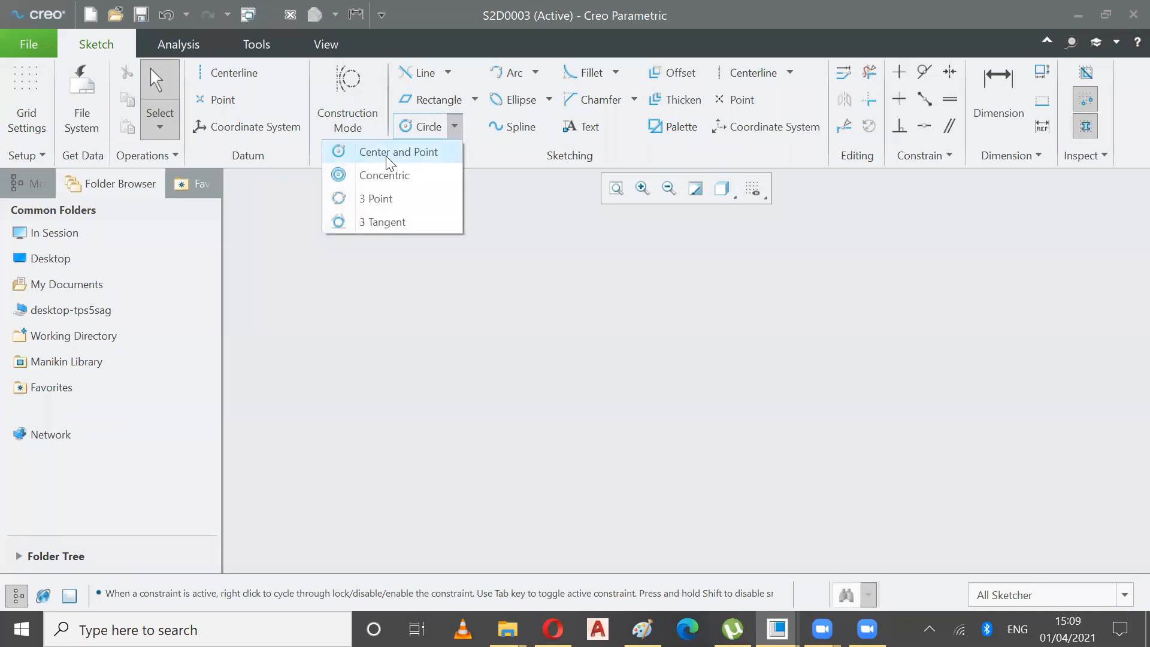
{"action": "left_click", "coordinate": [390, 152]}
{"action": "left_click", "coordinate": [418, 312]}
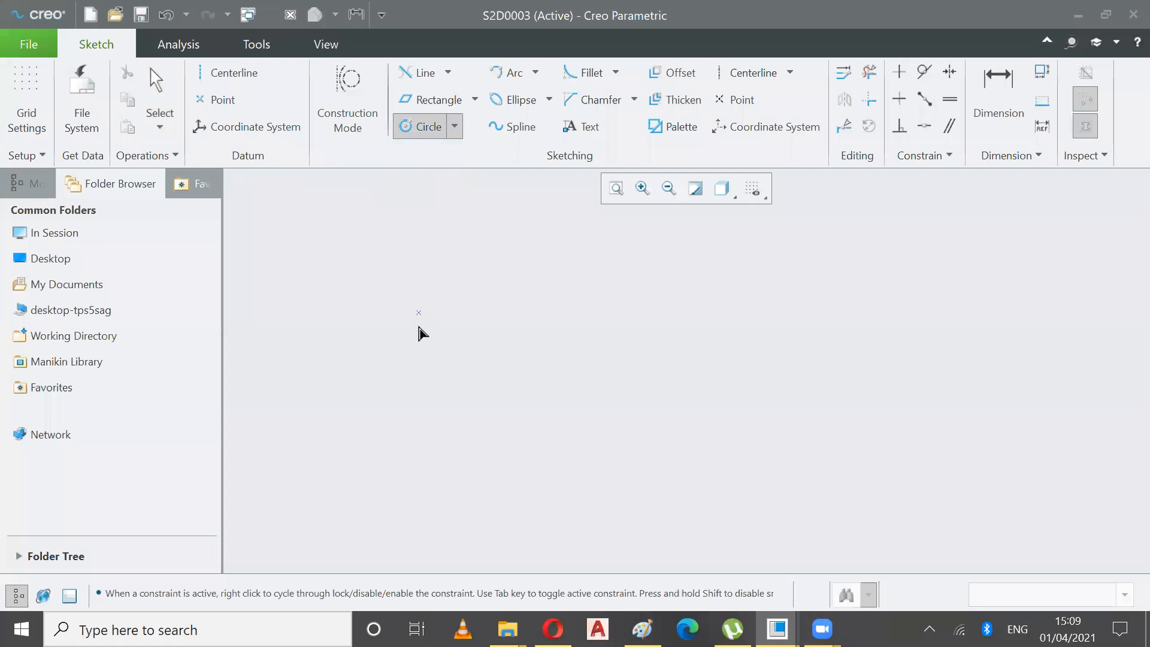
{"action": "left_click", "coordinate": [456, 393]}
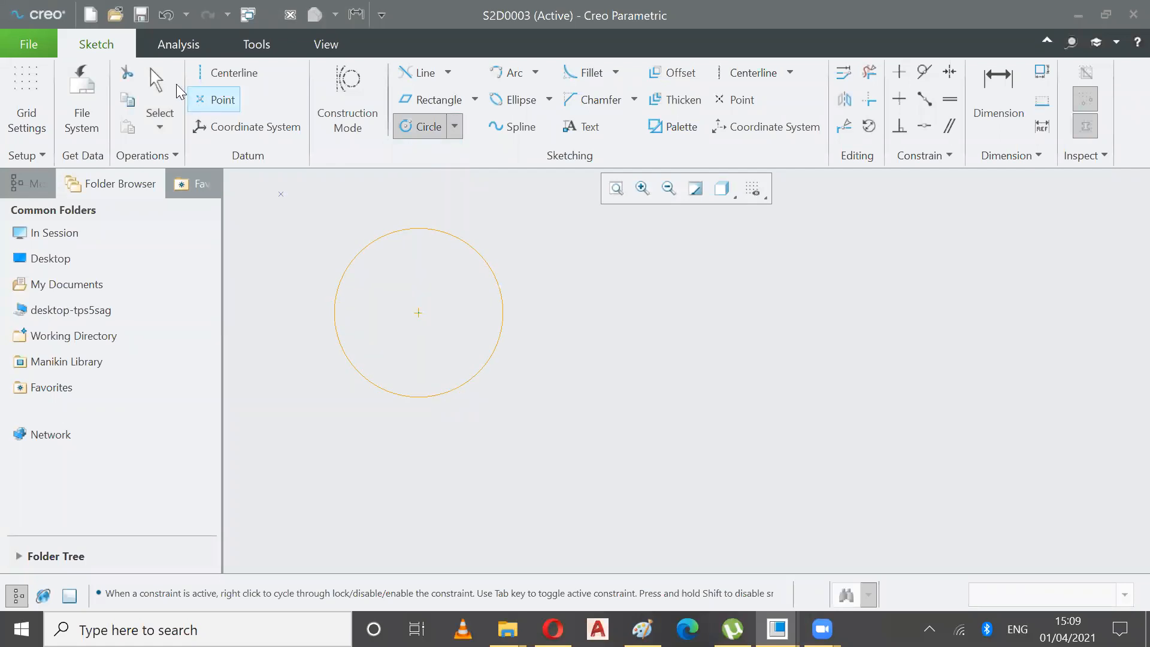
{"action": "left_click", "coordinate": [158, 90]}
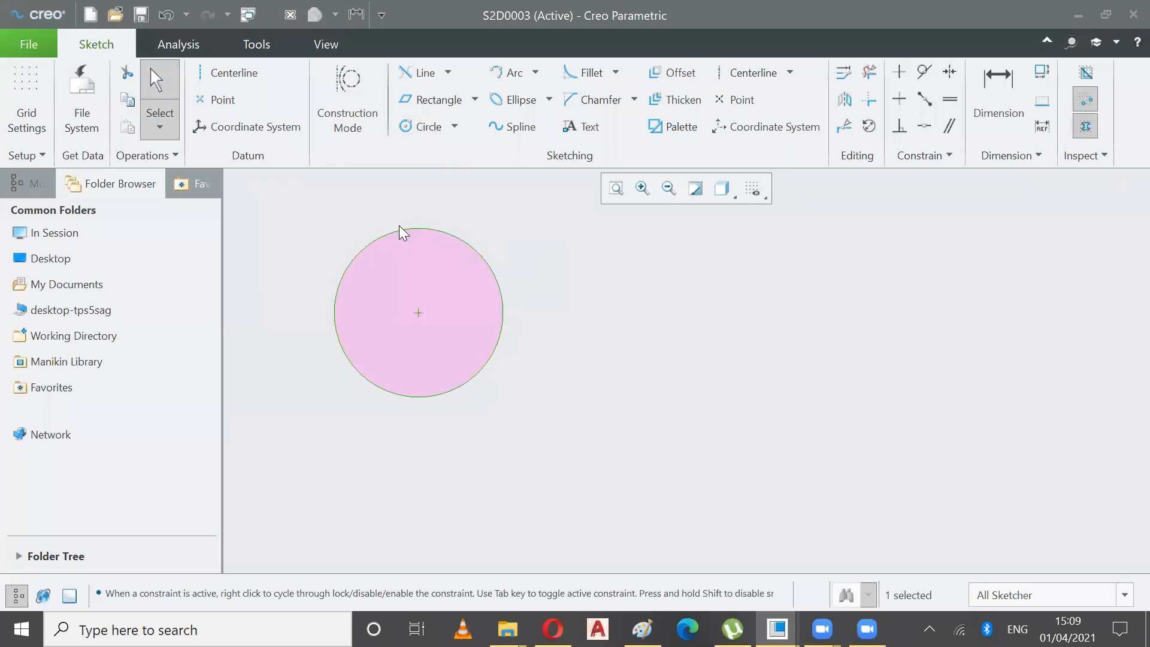
{"action": "left_click", "coordinate": [550, 330]}
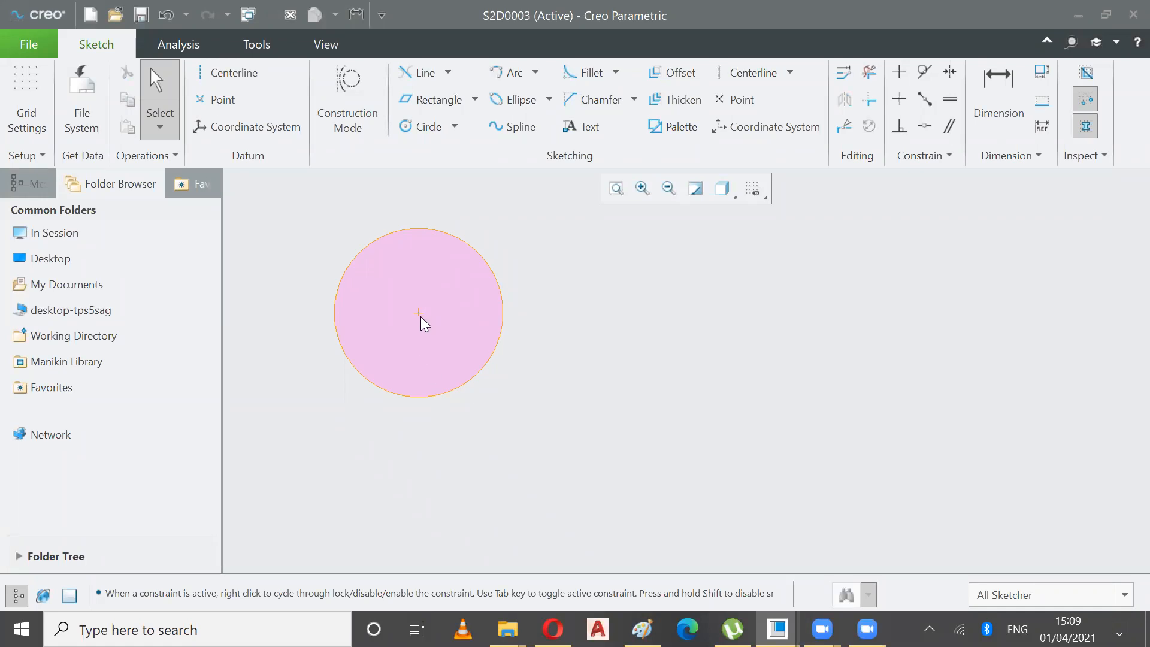
{"action": "mouse_move", "coordinate": [419, 312]}
{"action": "left_mouse_down"}
{"action": "mouse_move", "coordinate": [477, 354]}
{"action": "mouse_move", "coordinate": [655, 323]}
{"action": "mouse_move", "coordinate": [542, 365]}
{"action": "mouse_move", "coordinate": [617, 336]}
{"action": "mouse_move", "coordinate": [649, 361]}
{"action": "left_mouse_up"}
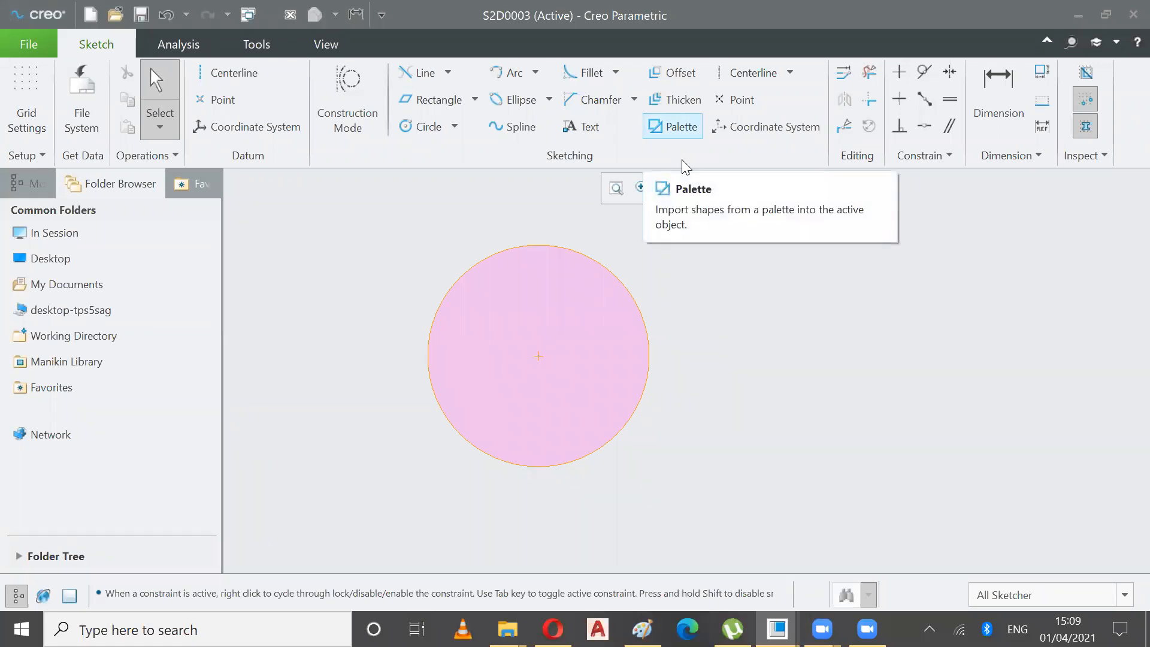
Add three concentric circles to the existing circle: one slightly larger, one smaller inside it, and one much larger outside.
{"action": "left_click", "coordinate": [457, 127]}
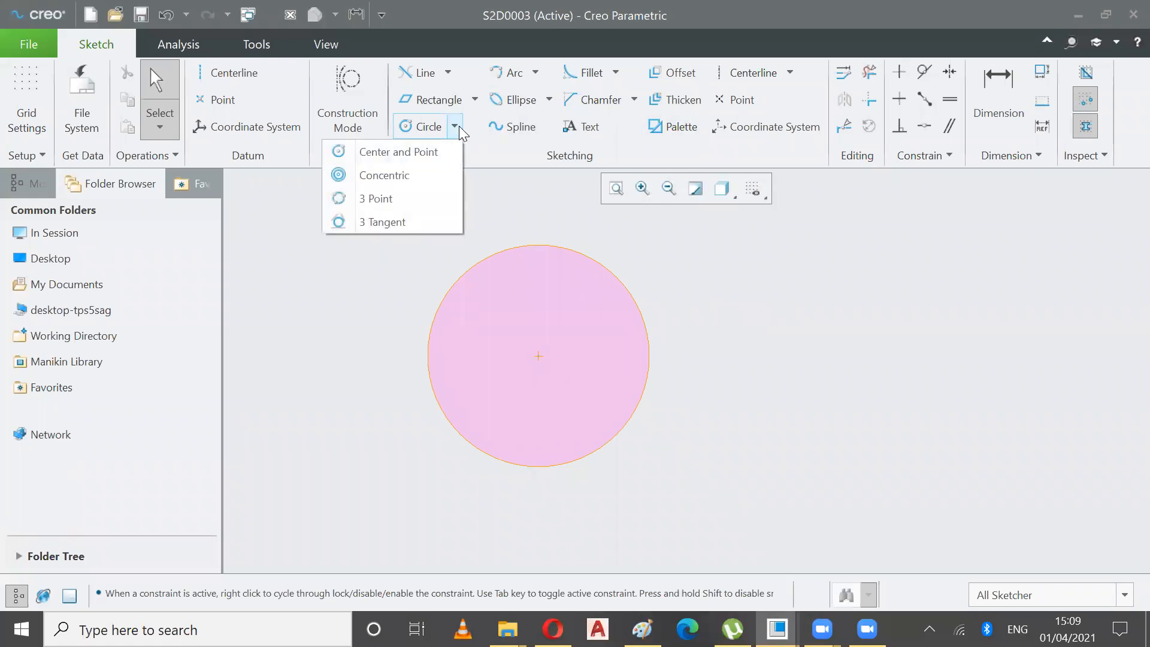
{"action": "left_click", "coordinate": [370, 176]}
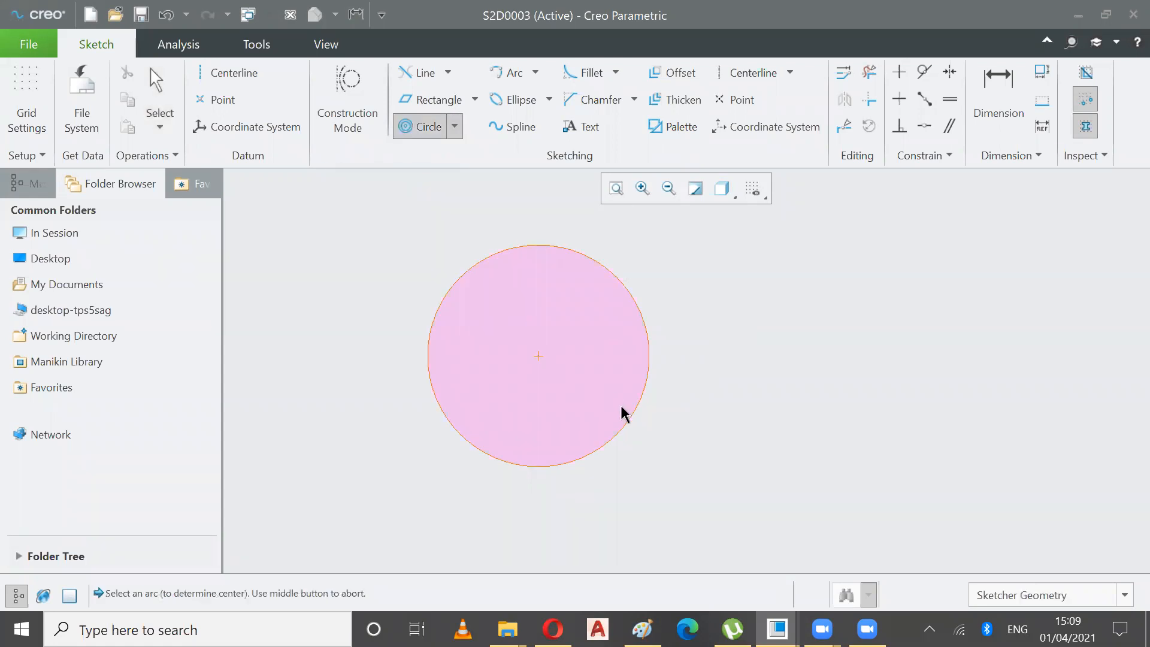
{"action": "left_click", "coordinate": [646, 361]}
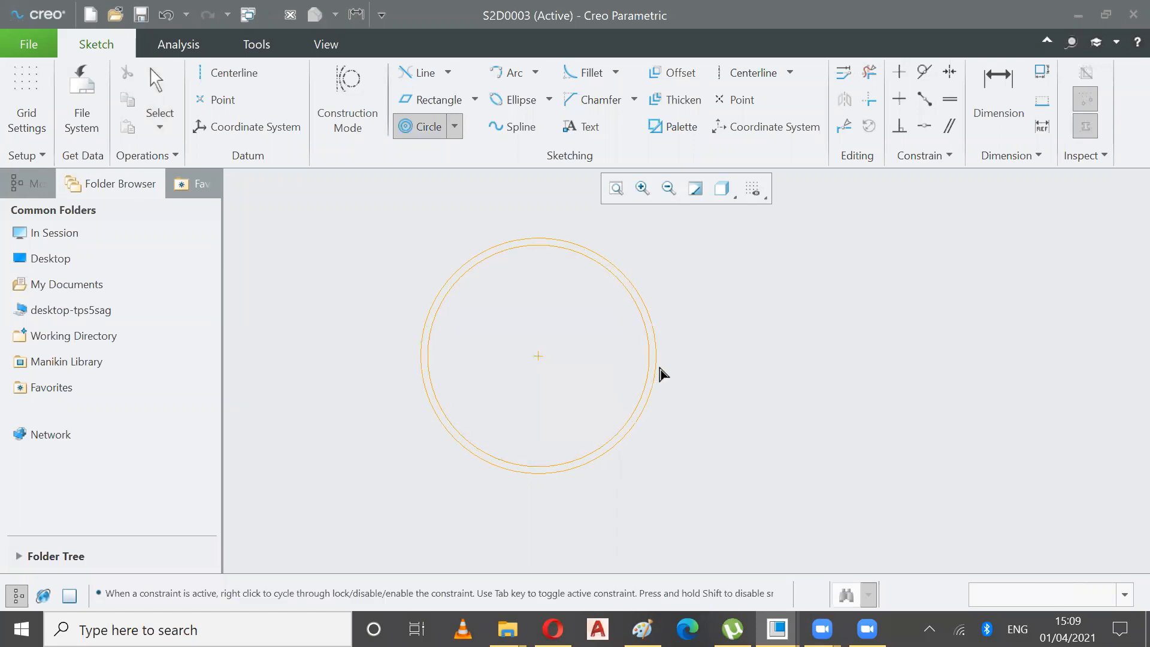
{"action": "left_click", "coordinate": [671, 370]}
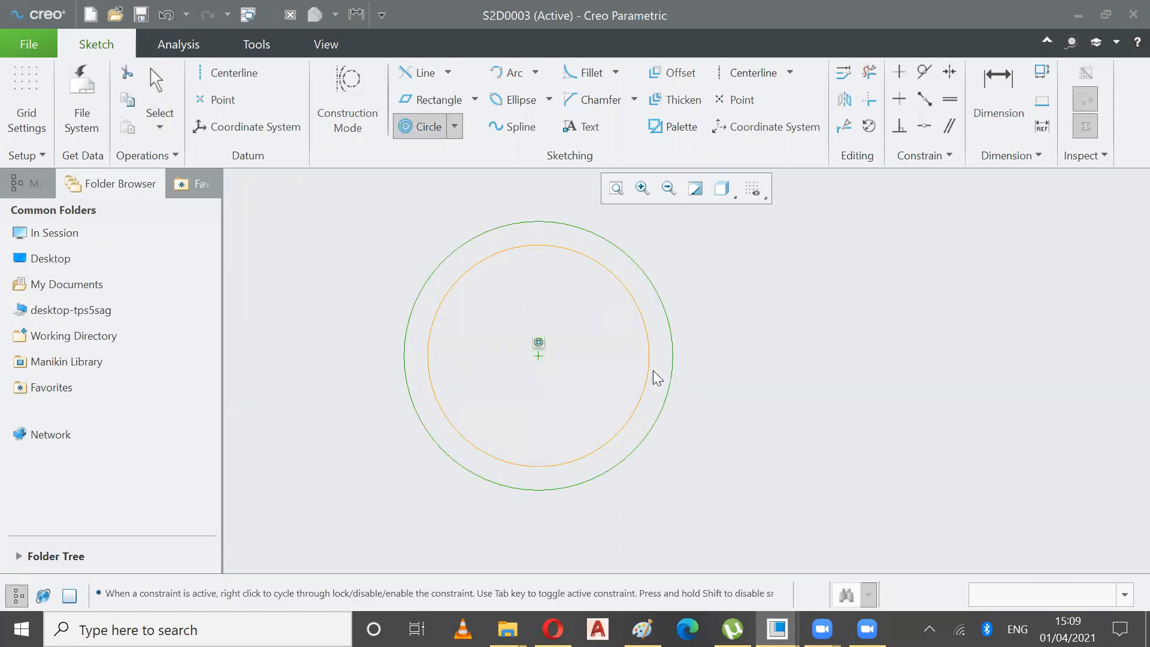
{"action": "left_click", "coordinate": [608, 372]}
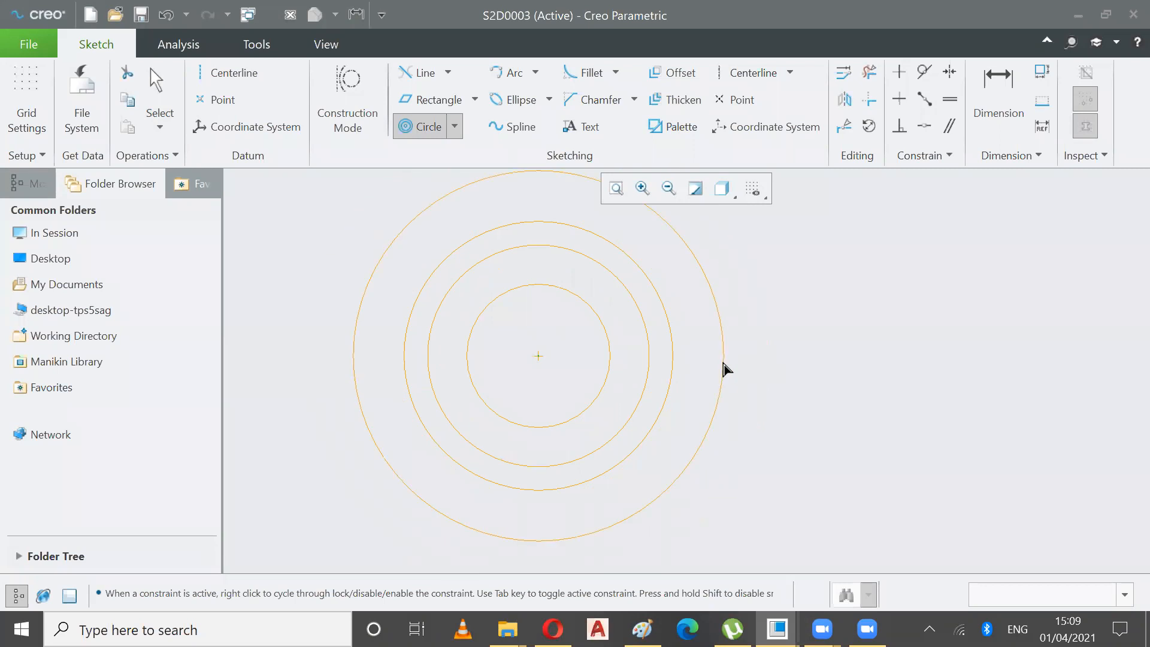
{"action": "left_click", "coordinate": [722, 362]}
{"action": "middle_click", "coordinate": [355, 213]}
{"action": "left_click", "coordinate": [157, 77]}
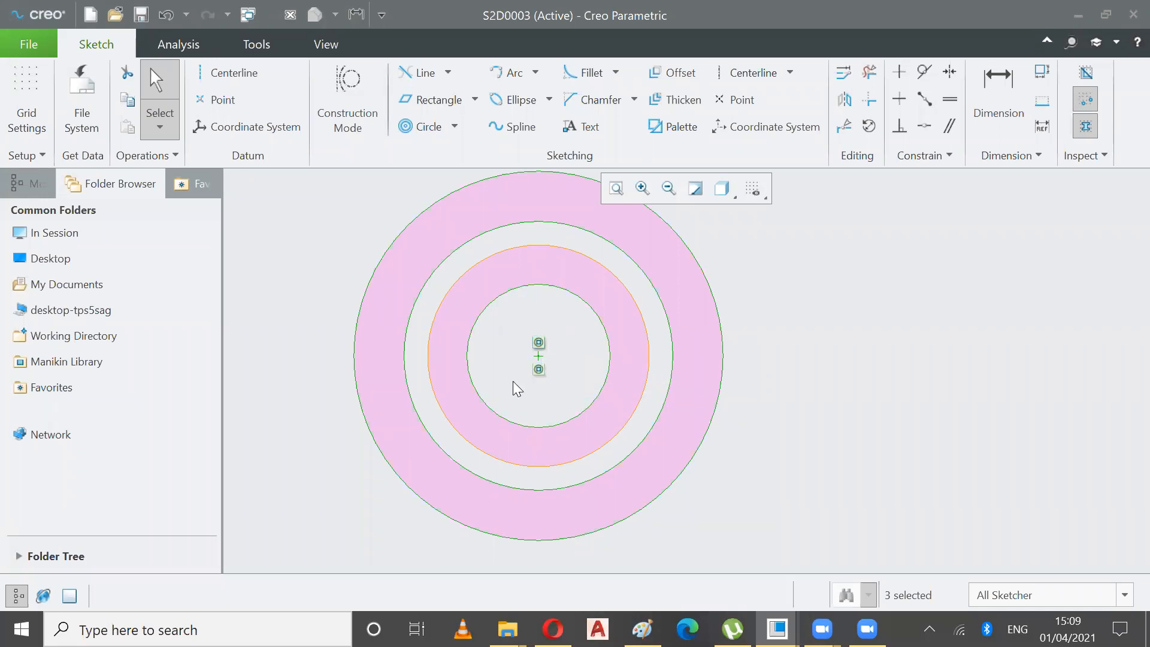
Delete the coincident constraints at the common center of the concentric circles.
{"action": "left_click", "coordinate": [538, 343]}
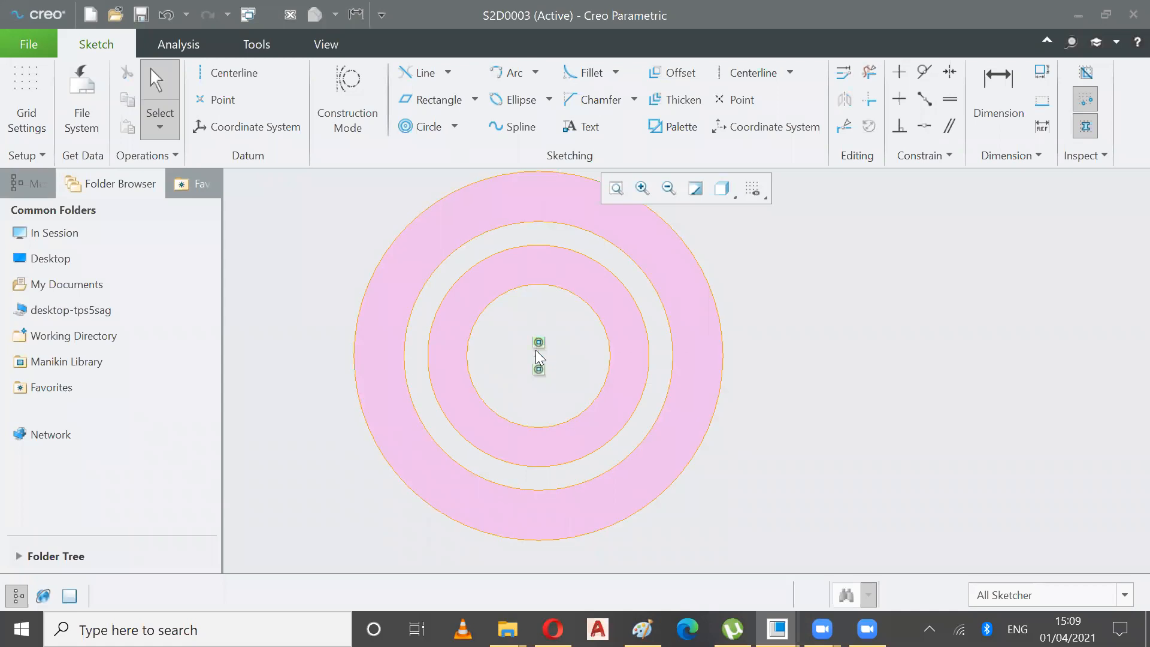
{"action": "left_click", "coordinate": [537, 338]}
{"action": "key", "text": "Delete"}
{"action": "left_click", "coordinate": [539, 343]}
{"action": "key", "text": "Delete"}
Move the smallest circle out to the upper right of the ring and the next larger one to its lower right.
{"action": "mouse_move", "coordinate": [542, 363]}
{"action": "left_mouse_down"}
{"action": "mouse_move", "coordinate": [746, 367]}
{"action": "mouse_move", "coordinate": [876, 305]}
{"action": "left_mouse_up"}
{"action": "left_click_drag", "start_coordinate": [970, 284], "coordinate": [971, 284]}
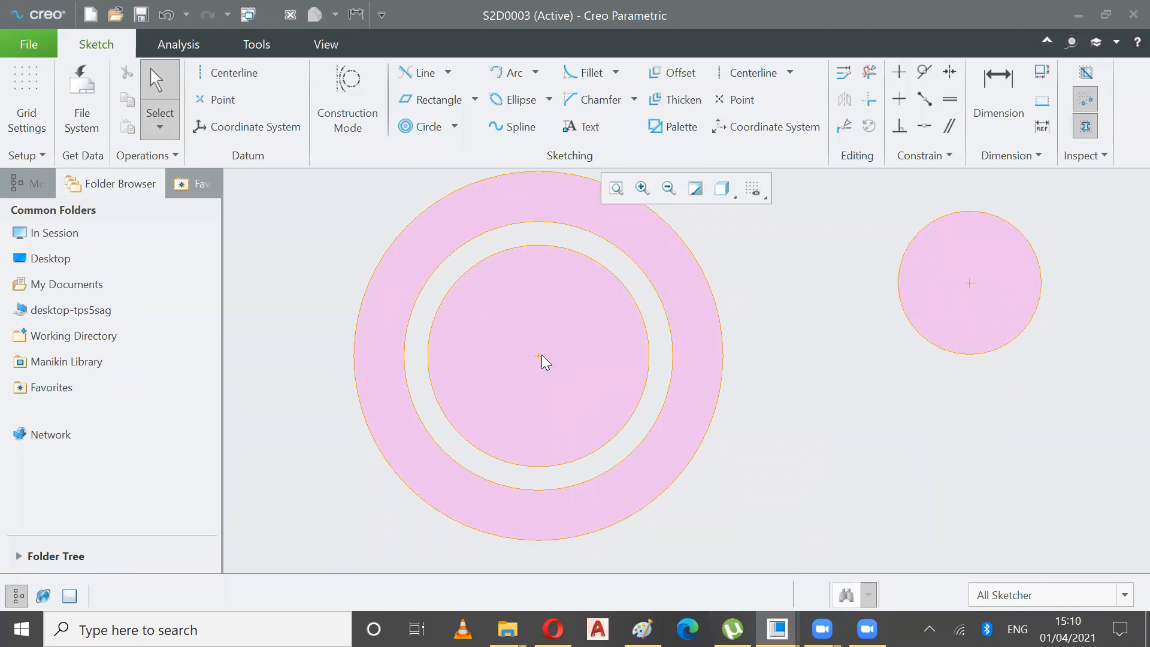
{"action": "left_click_drag", "start_coordinate": [538, 355], "coordinate": [879, 456]}
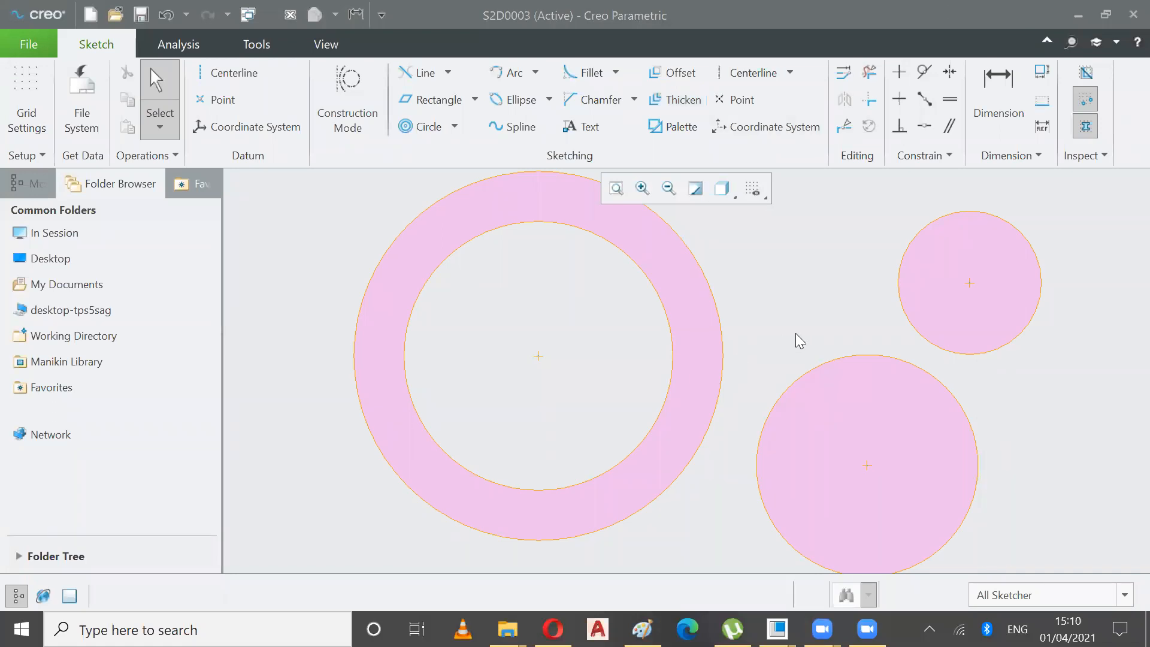
Make the smallest circle's center coincident with the center of the ring's inner circle.
{"action": "scroll", "coordinate": [797, 336], "scroll_direction": "up", "scroll_amount": 2}
{"action": "scroll", "coordinate": [797, 336], "scroll_direction": "down", "scroll_amount": 5}
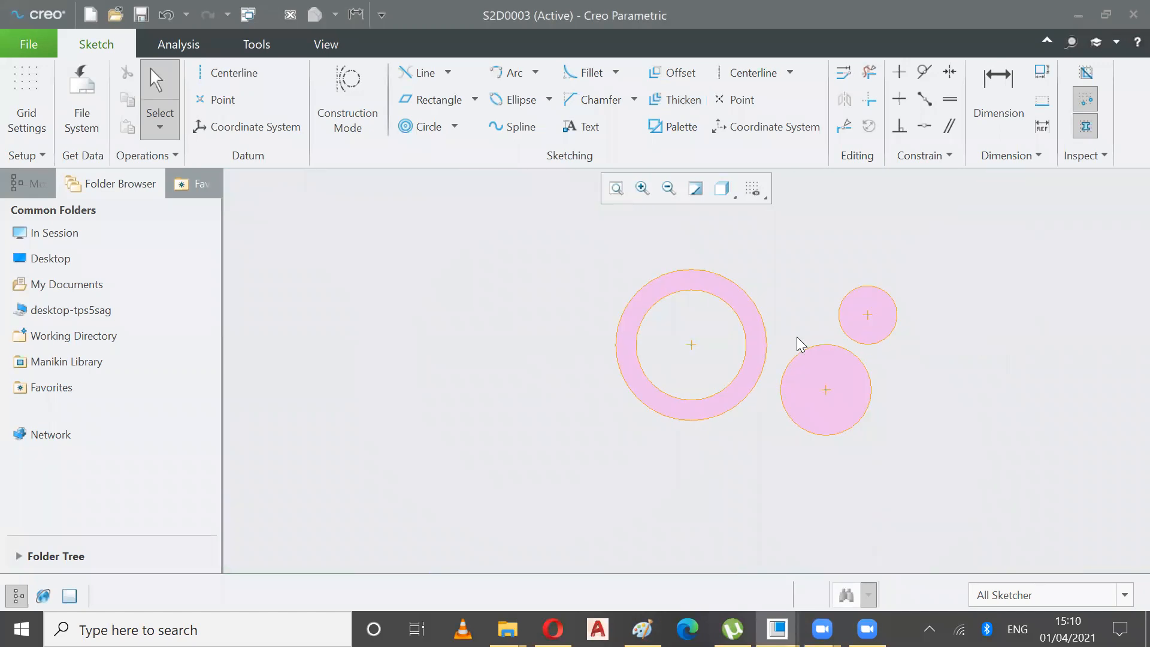
{"action": "scroll", "coordinate": [825, 329], "scroll_direction": "up", "scroll_amount": 2}
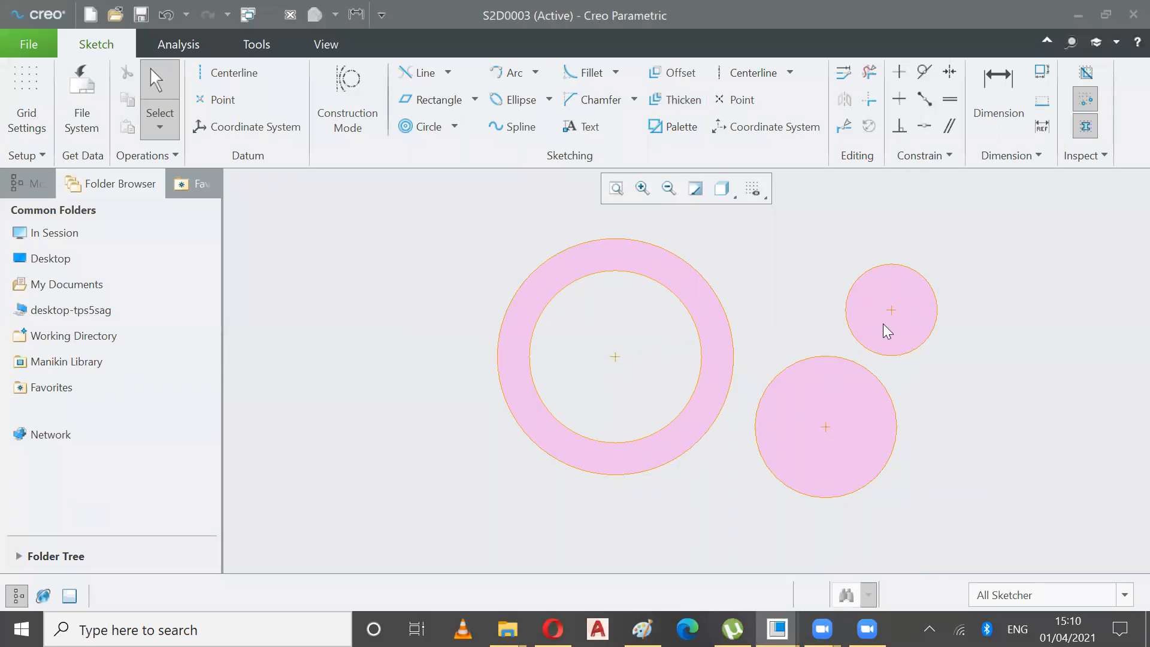
{"action": "left_click", "coordinate": [892, 311]}
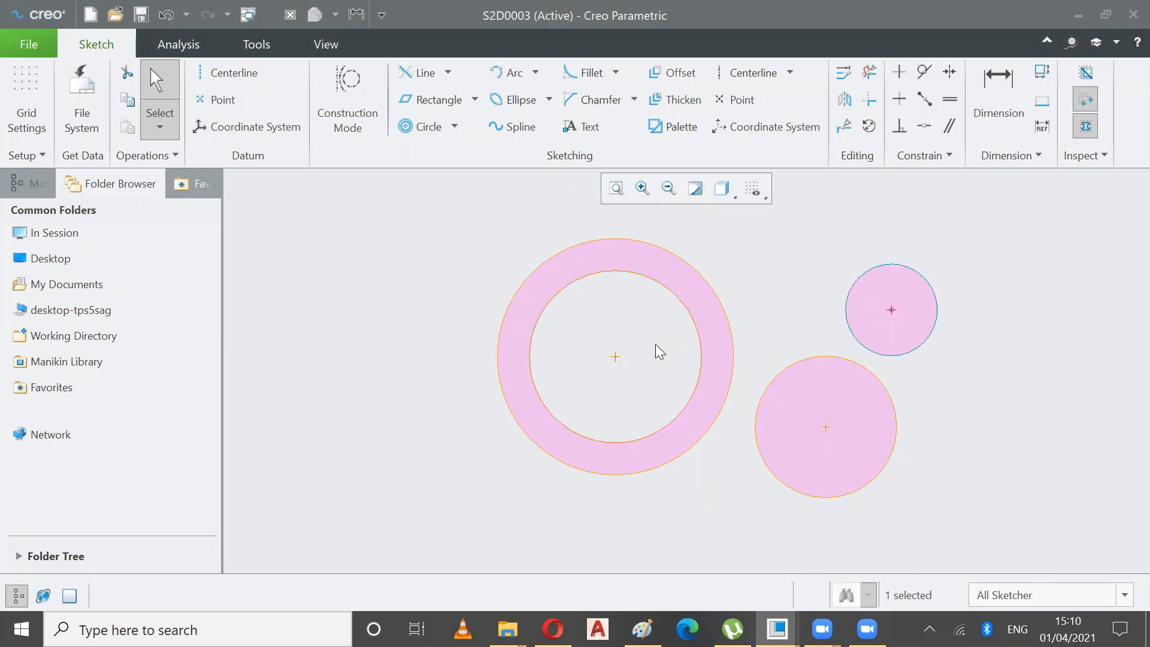
{"action": "left_click", "coordinate": [615, 357], "text": "ctrl"}
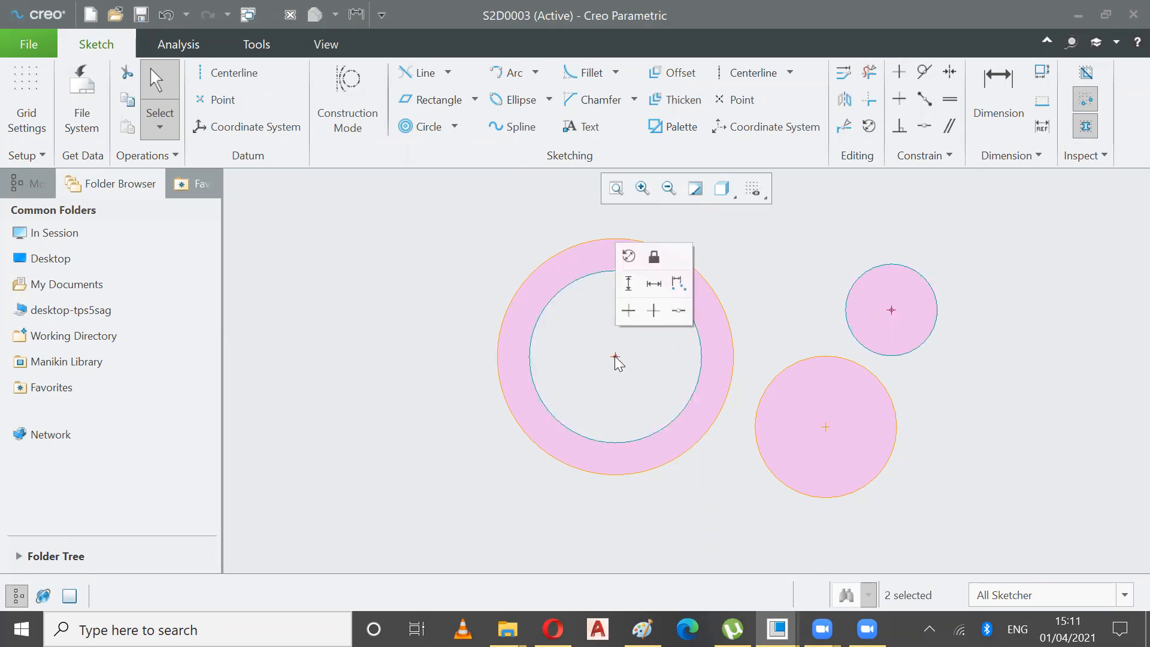
{"action": "left_click", "coordinate": [664, 317]}
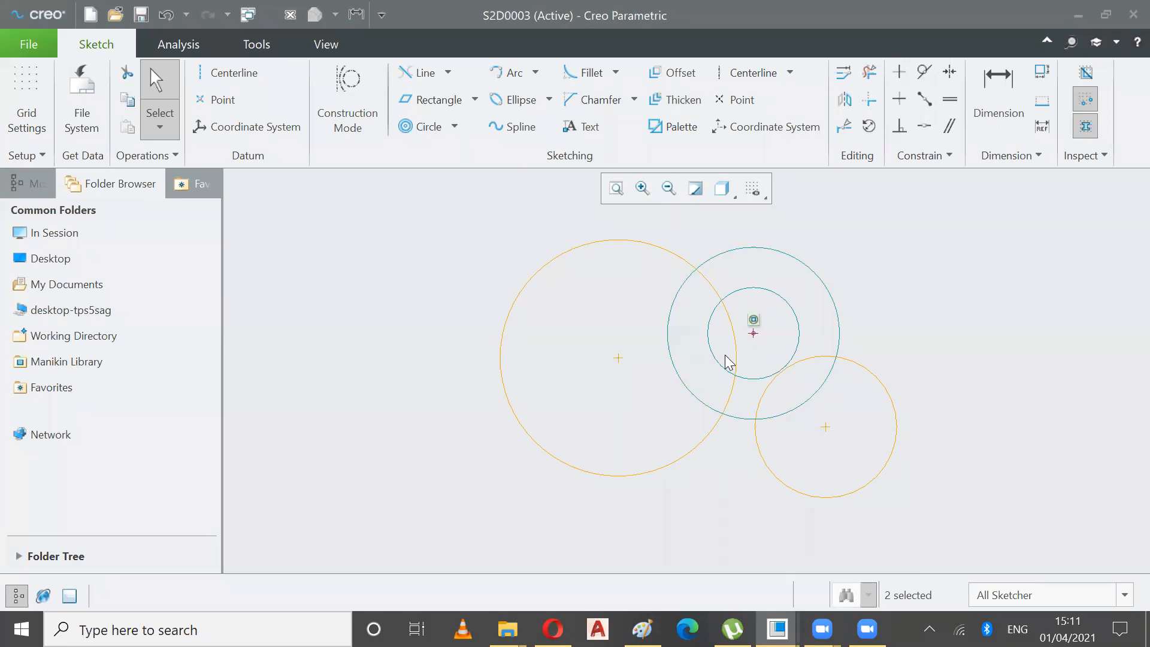
Make the largest circle's center coincident with the shared center of the two constrained circles.
{"action": "left_click", "coordinate": [754, 337]}
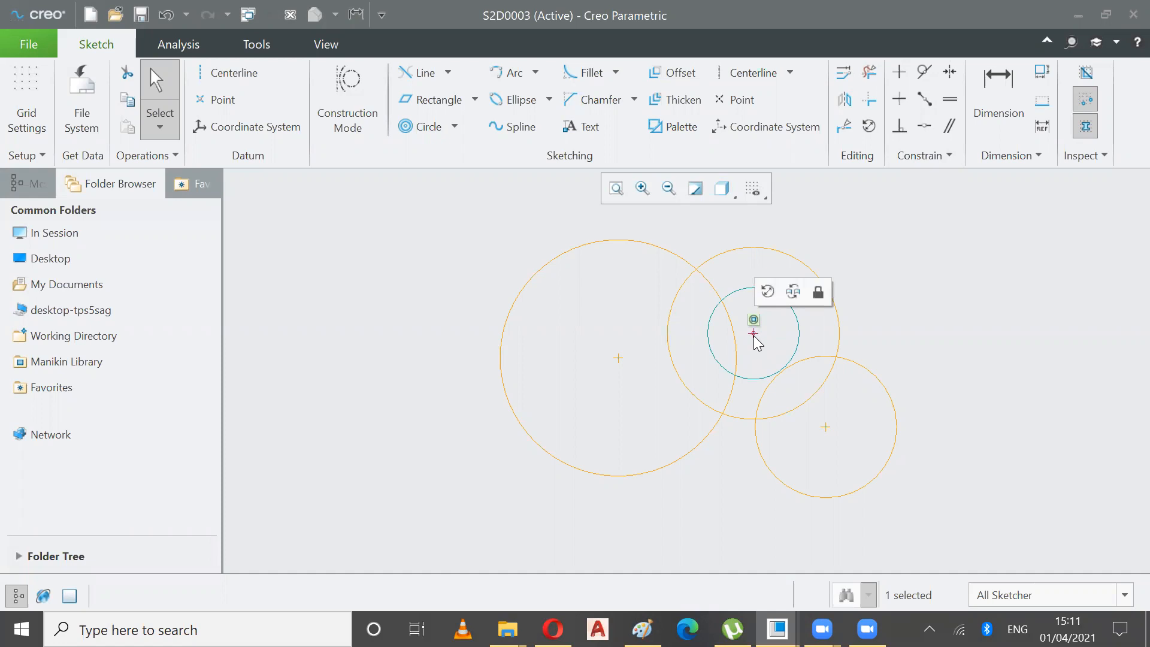
{"action": "left_click", "coordinate": [620, 365], "text": "ctrl"}
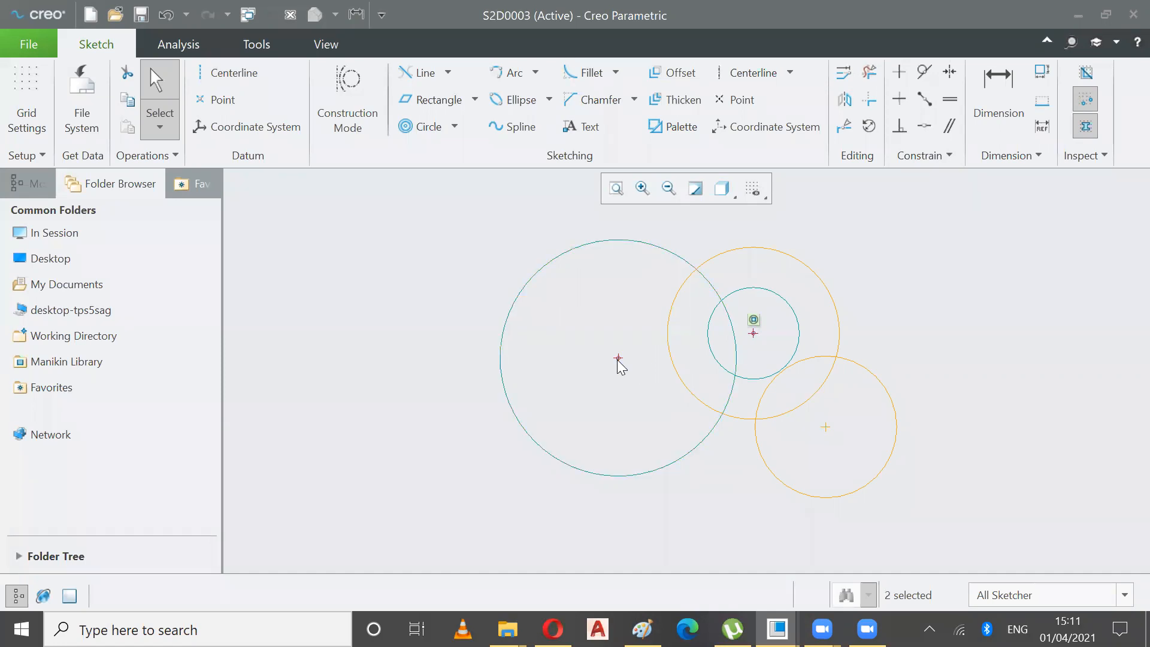
{"action": "left_click", "coordinate": [676, 315]}
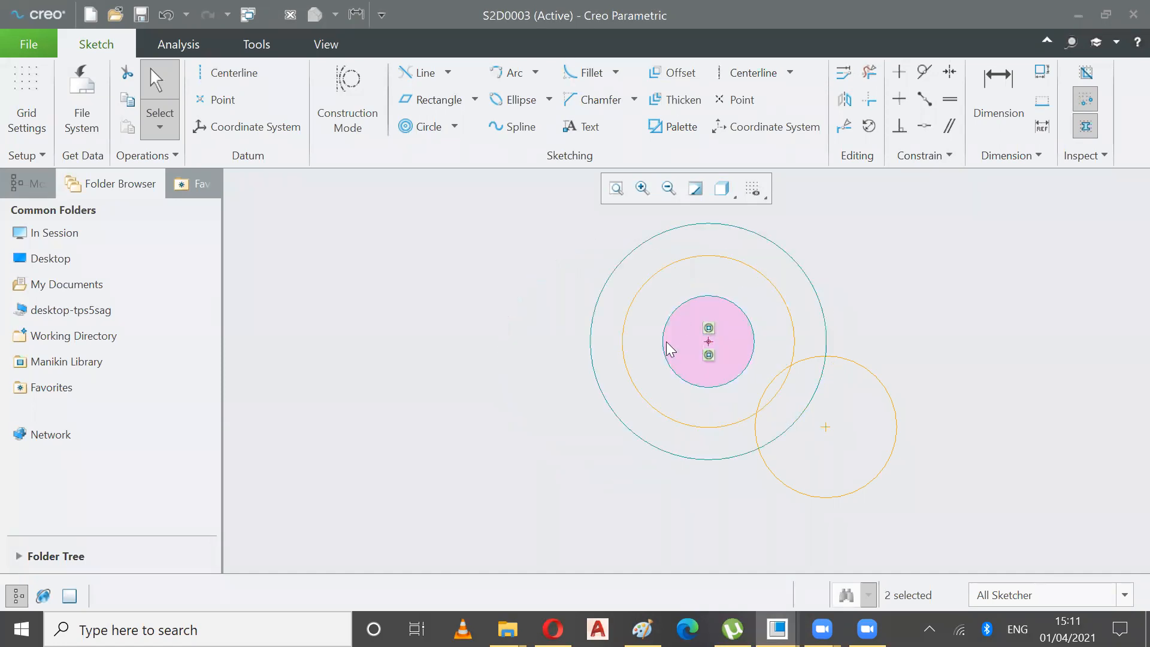
Make the remaining separate circle's center coincident with the common center of the other three circles.
{"action": "left_click", "coordinate": [826, 428]}
{"action": "left_click", "coordinate": [707, 342], "text": "ctrl"}
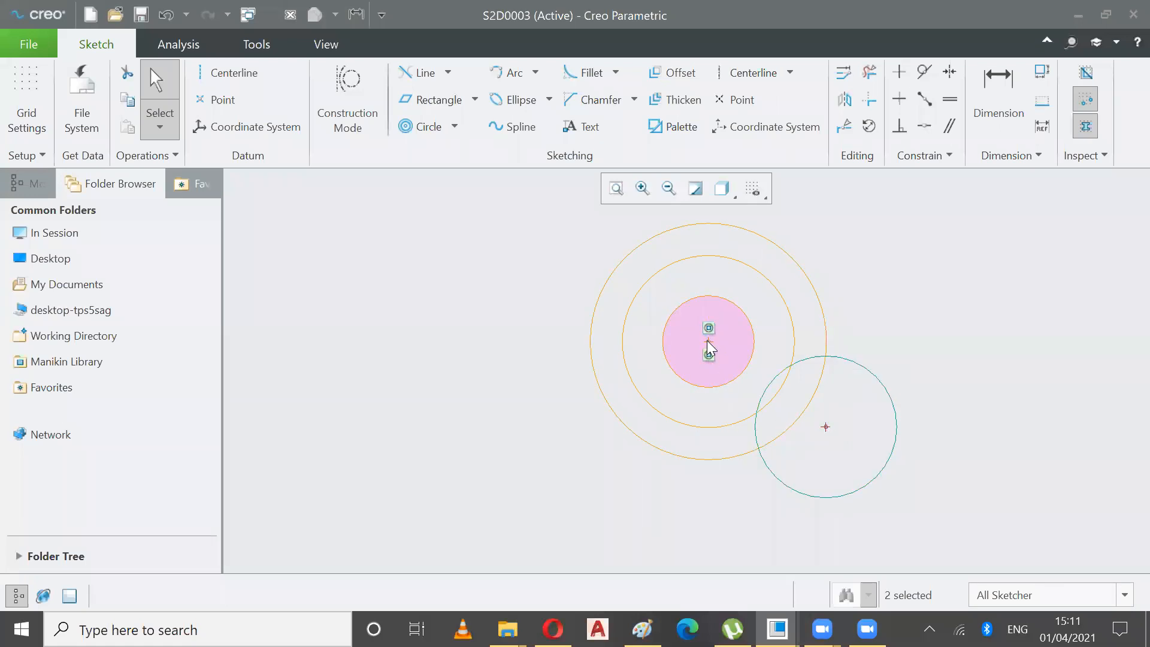
{"action": "left_click", "coordinate": [771, 296]}
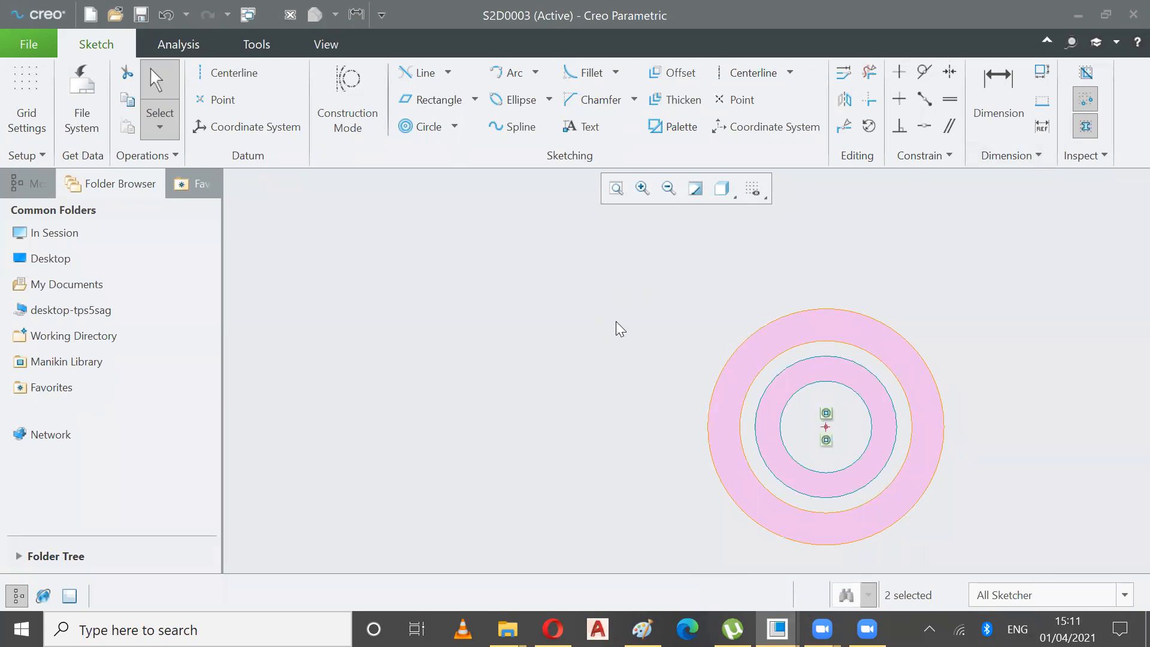
{"action": "left_click", "coordinate": [733, 286]}
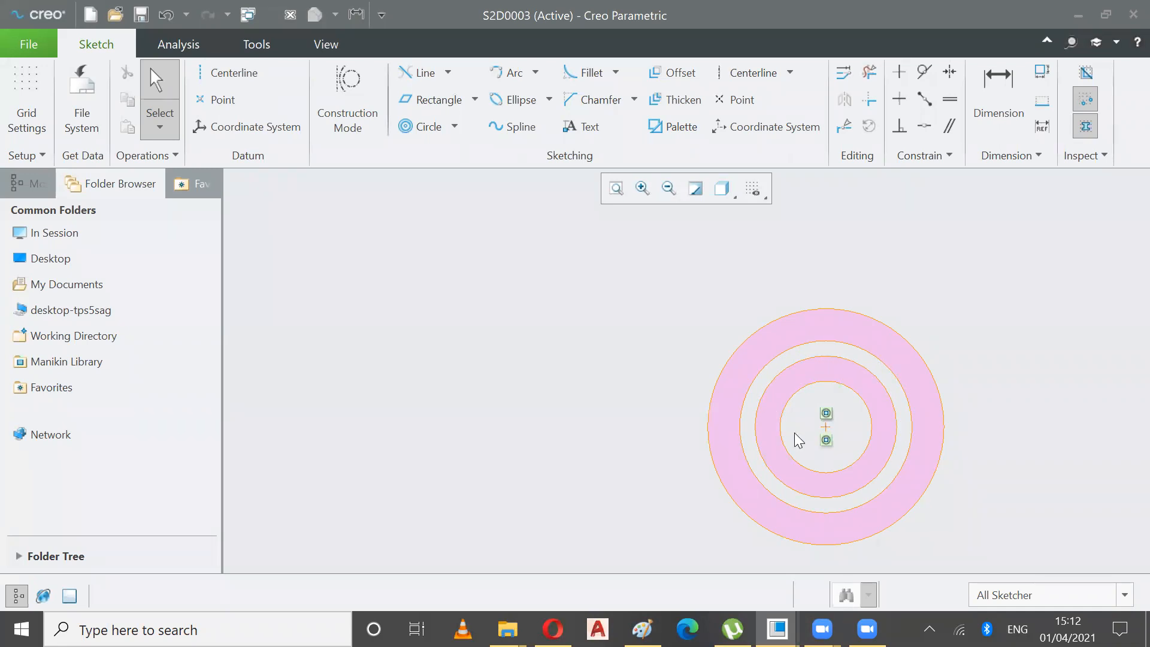
Switch the shading of closed loops off and back on.
{"action": "left_click", "coordinate": [1087, 132]}
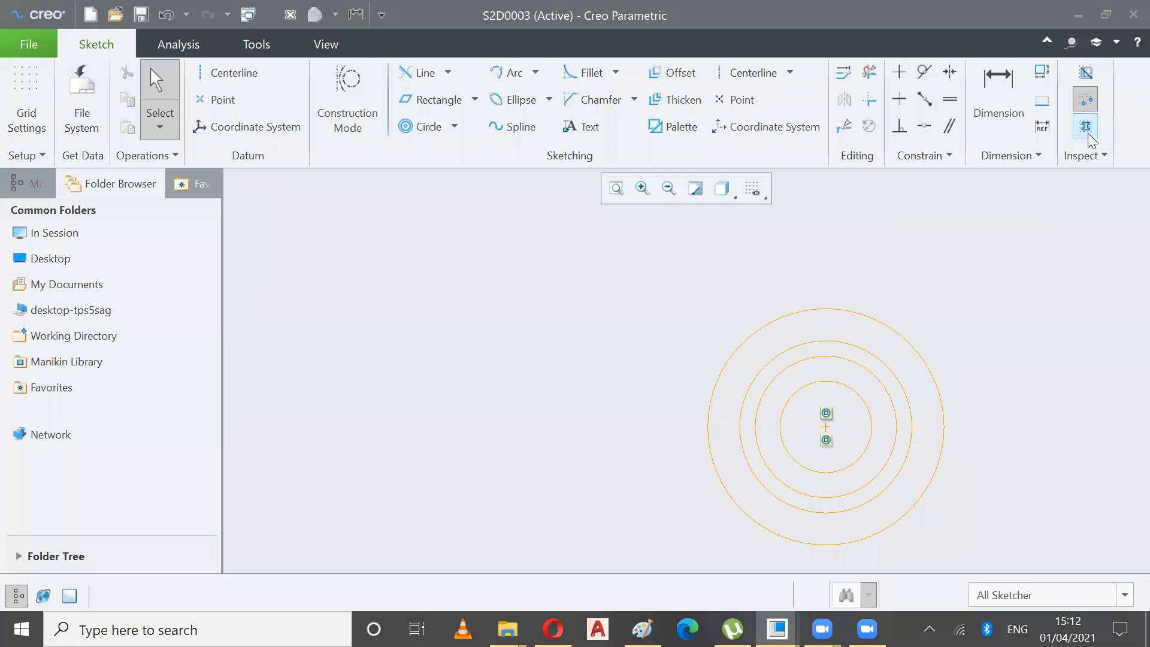
{"action": "left_click", "coordinate": [1084, 126]}
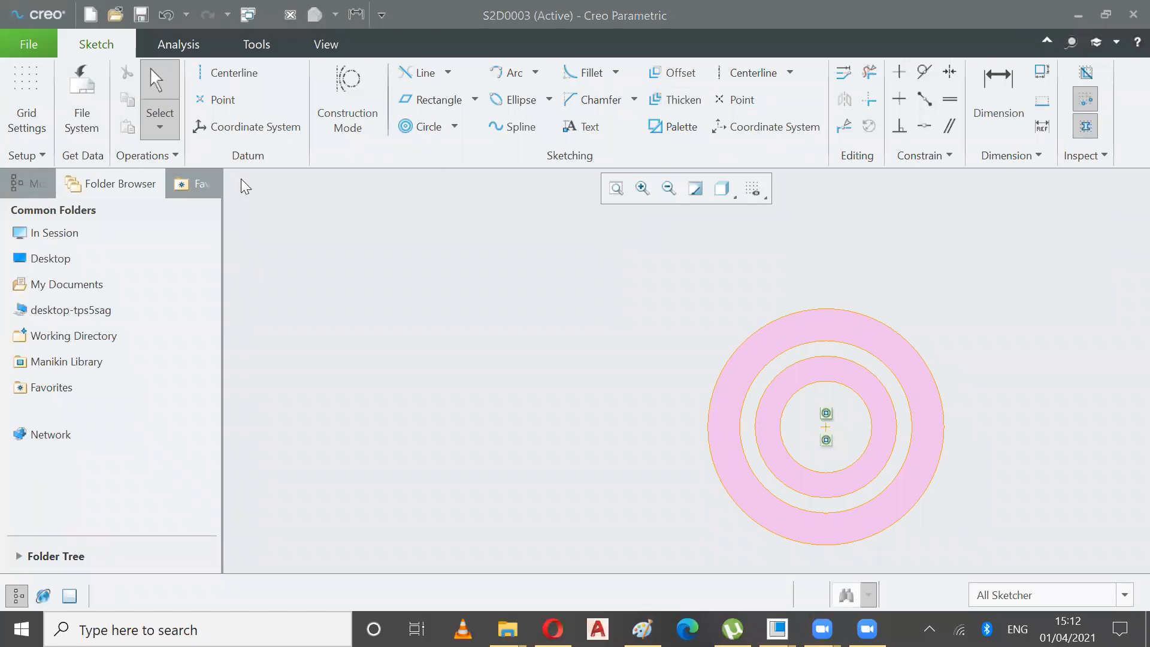
Draw a larger concentric circle around the outermost one and refresh the closed-loop shading by switching it off and on.
{"action": "left_click", "coordinate": [407, 127]}
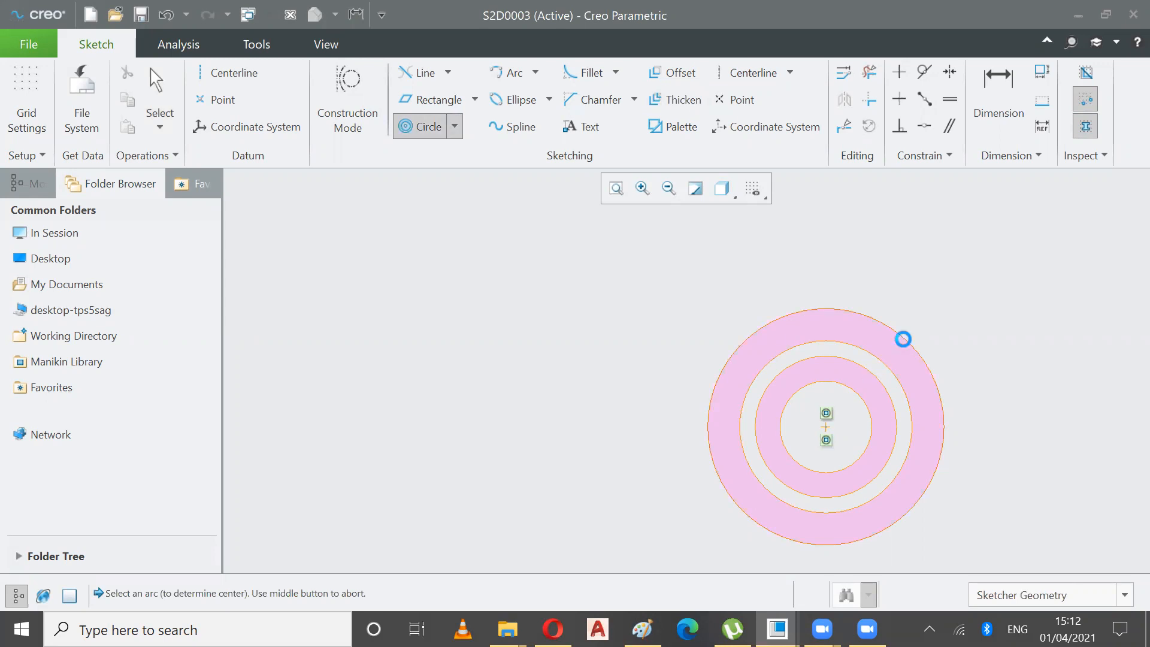
{"action": "left_click", "coordinate": [902, 338]}
{"action": "left_click", "coordinate": [928, 320]}
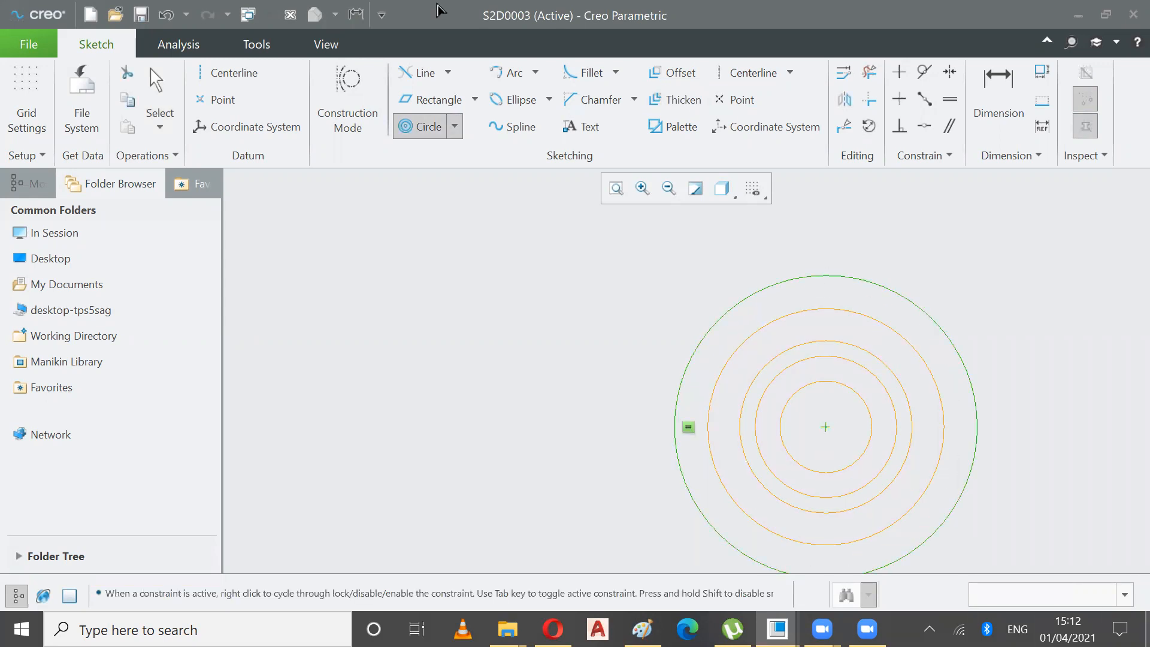
{"action": "middle_click", "coordinate": [322, 296]}
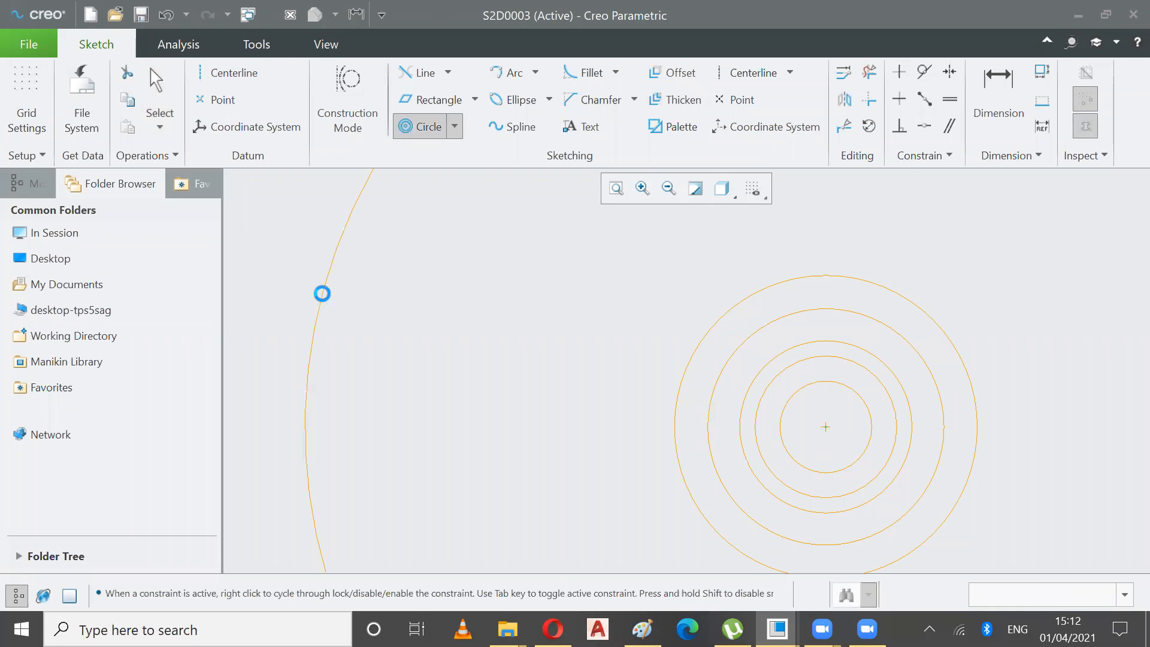
{"action": "left_click", "coordinate": [175, 75]}
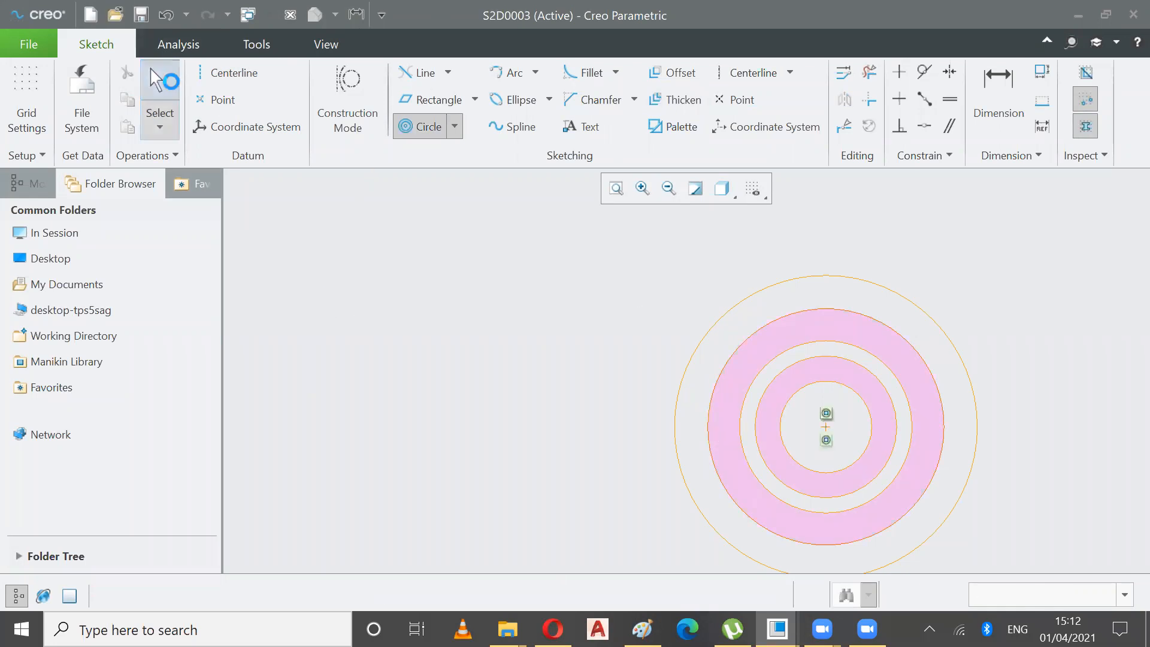
{"action": "left_click", "coordinate": [1007, 336]}
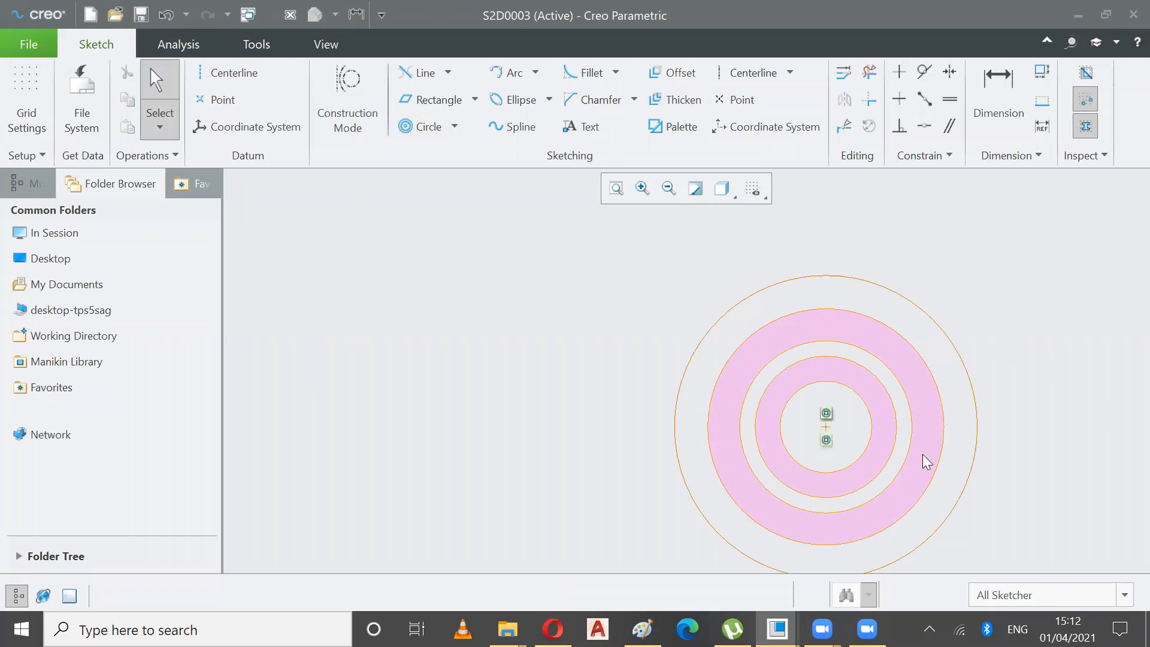
{"action": "left_click", "coordinate": [1084, 126]}
{"action": "left_click", "coordinate": [1084, 126]}
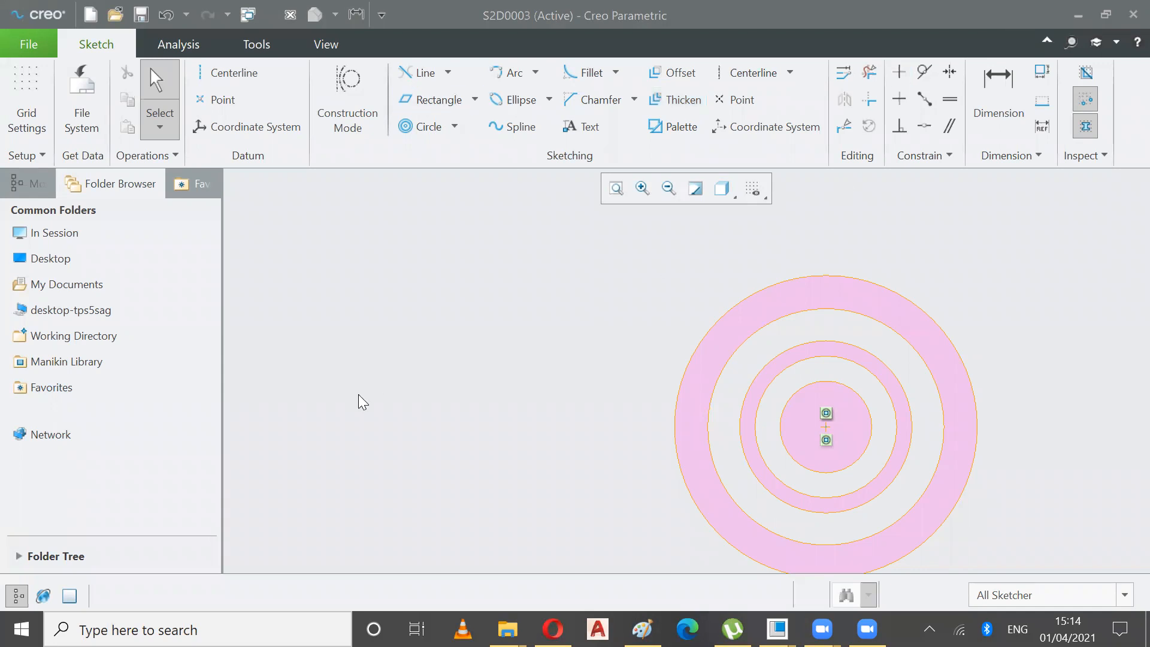
Select all geometry and delete the concentric circles from the sketch.
{"action": "left_click", "coordinate": [455, 129]}
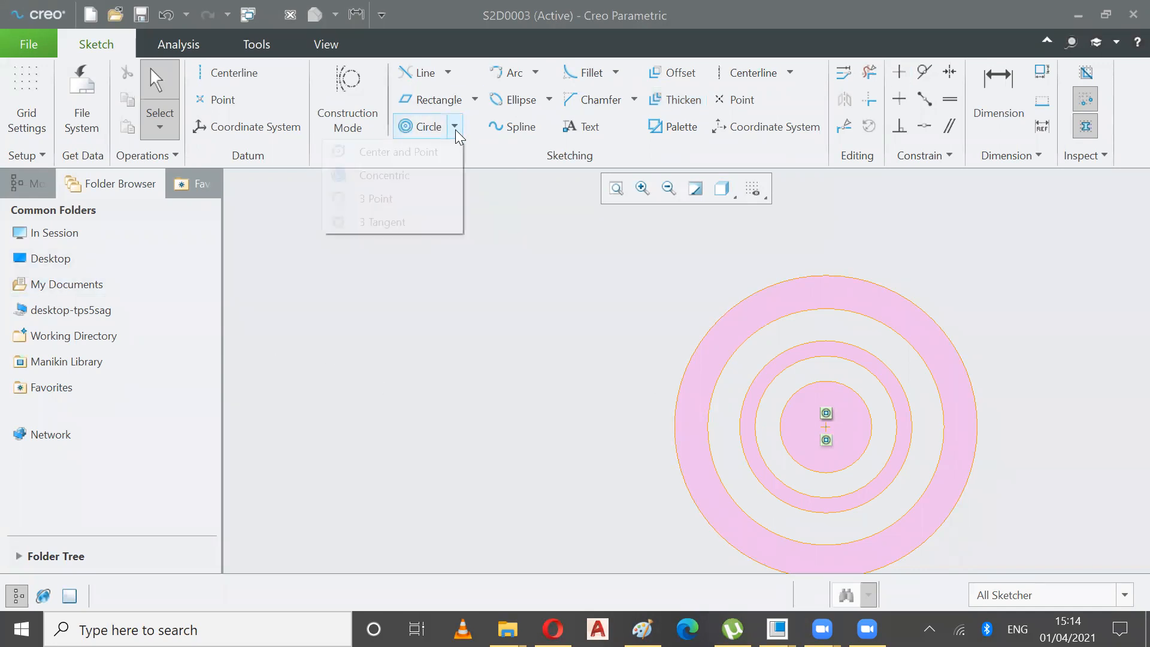
{"action": "left_click", "coordinate": [432, 350]}
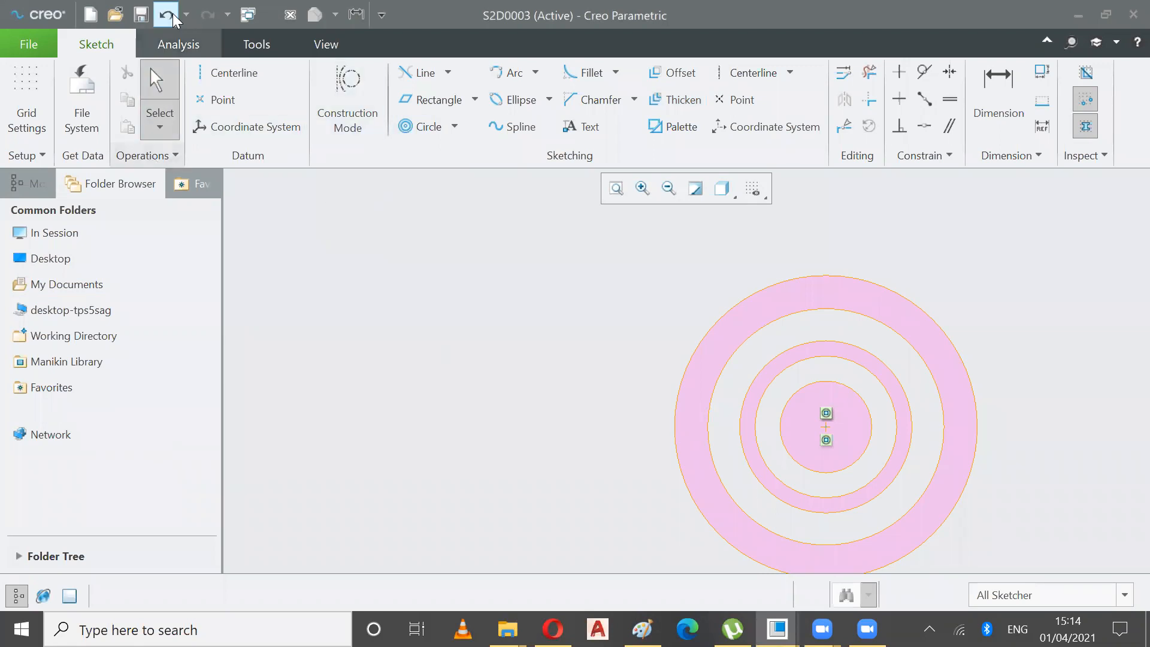
{"action": "left_click", "coordinate": [158, 127]}
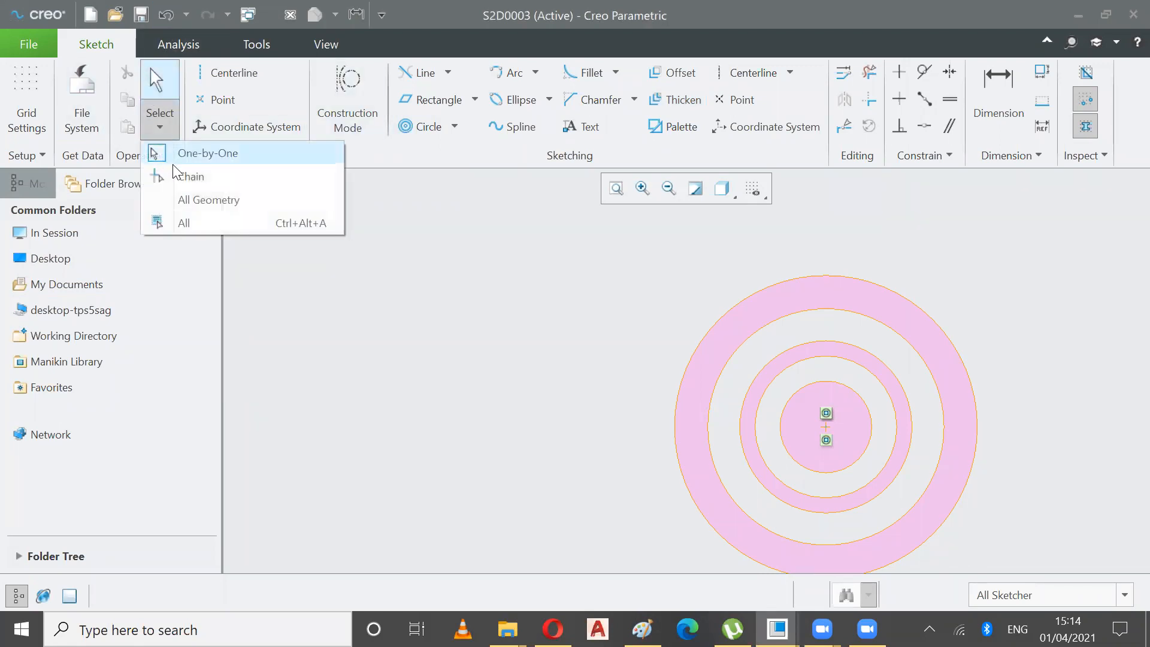
{"action": "left_click", "coordinate": [203, 199]}
{"action": "key", "text": "Delete"}
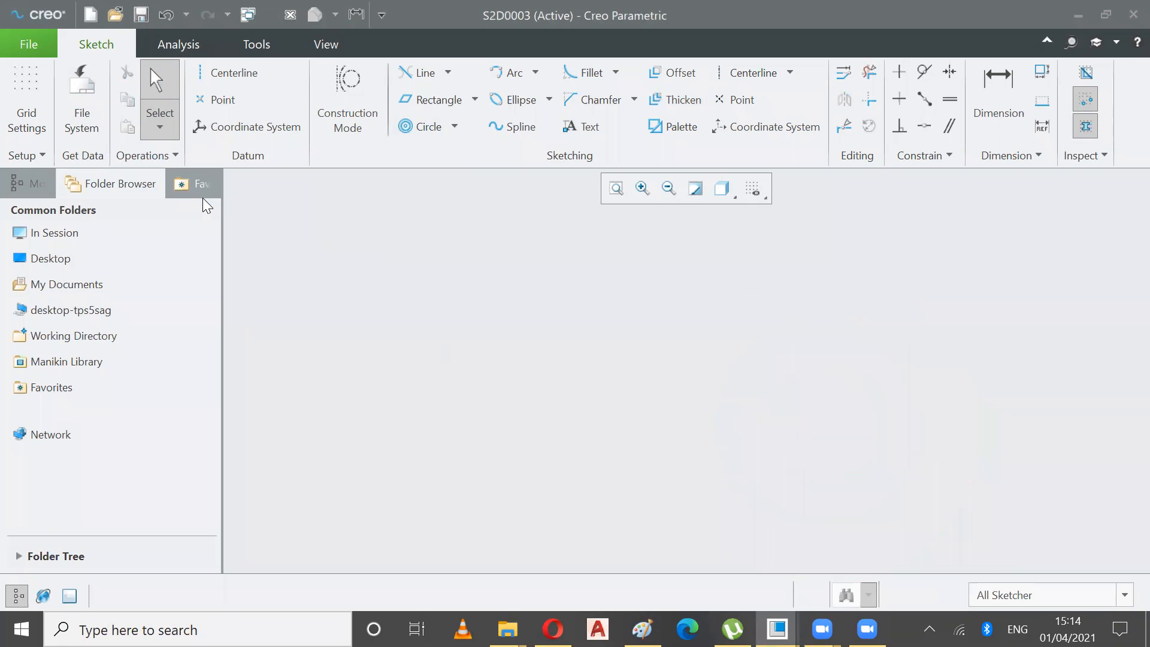
Draw a 3 Point circle through three free points in the empty sketch and undo it.
{"action": "left_click", "coordinate": [454, 128]}
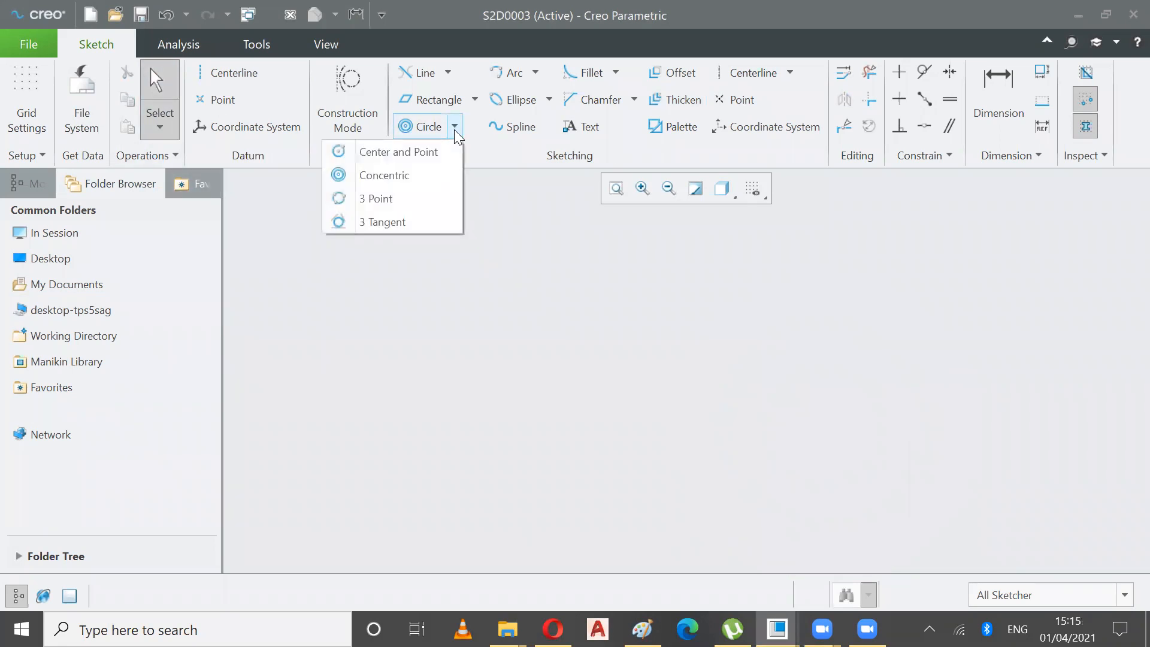
{"action": "left_click", "coordinate": [387, 198]}
{"action": "left_click", "coordinate": [419, 349]}
{"action": "left_click", "coordinate": [454, 306]}
{"action": "left_click", "coordinate": [490, 296]}
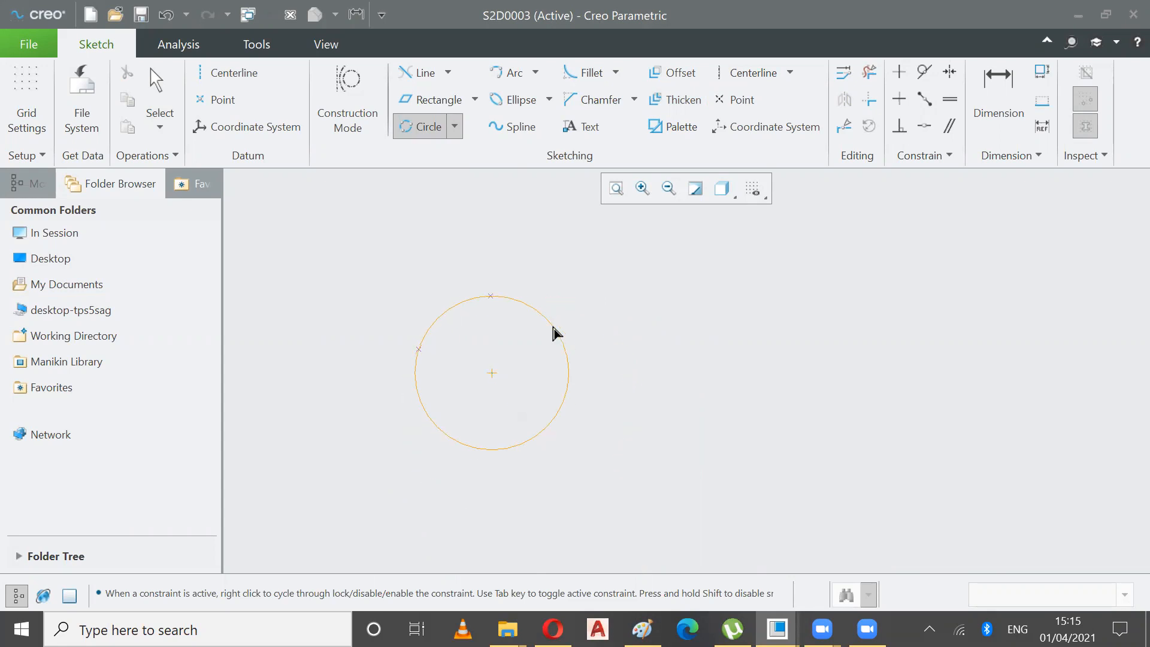
{"action": "left_click", "coordinate": [568, 336]}
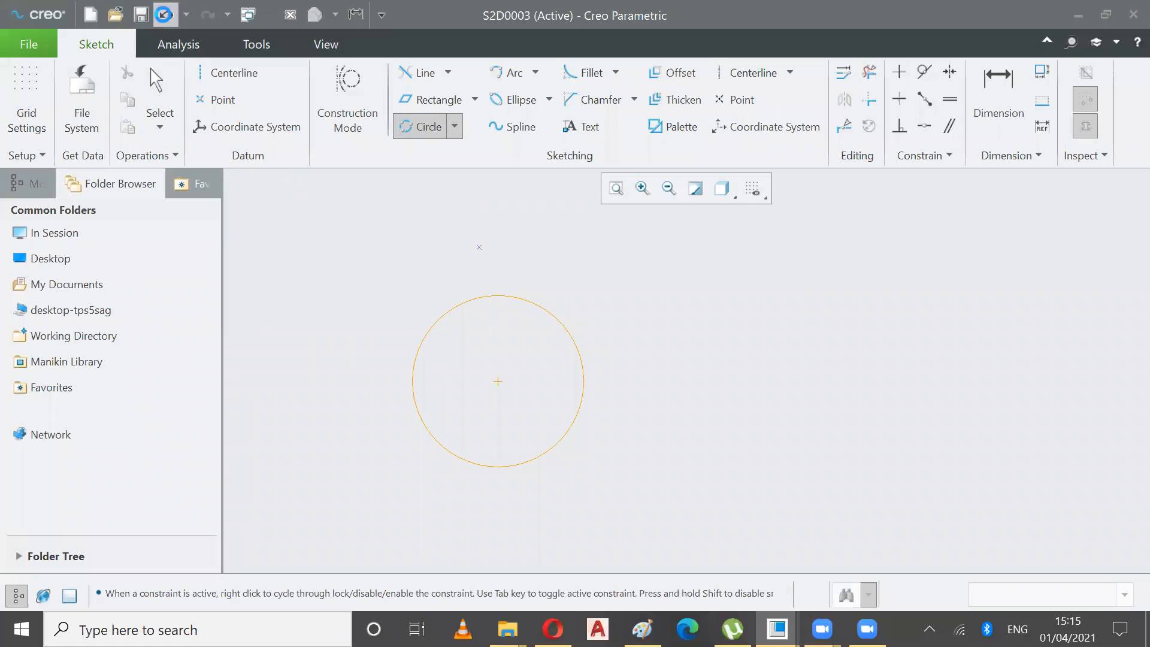
{"action": "left_click", "coordinate": [166, 14]}
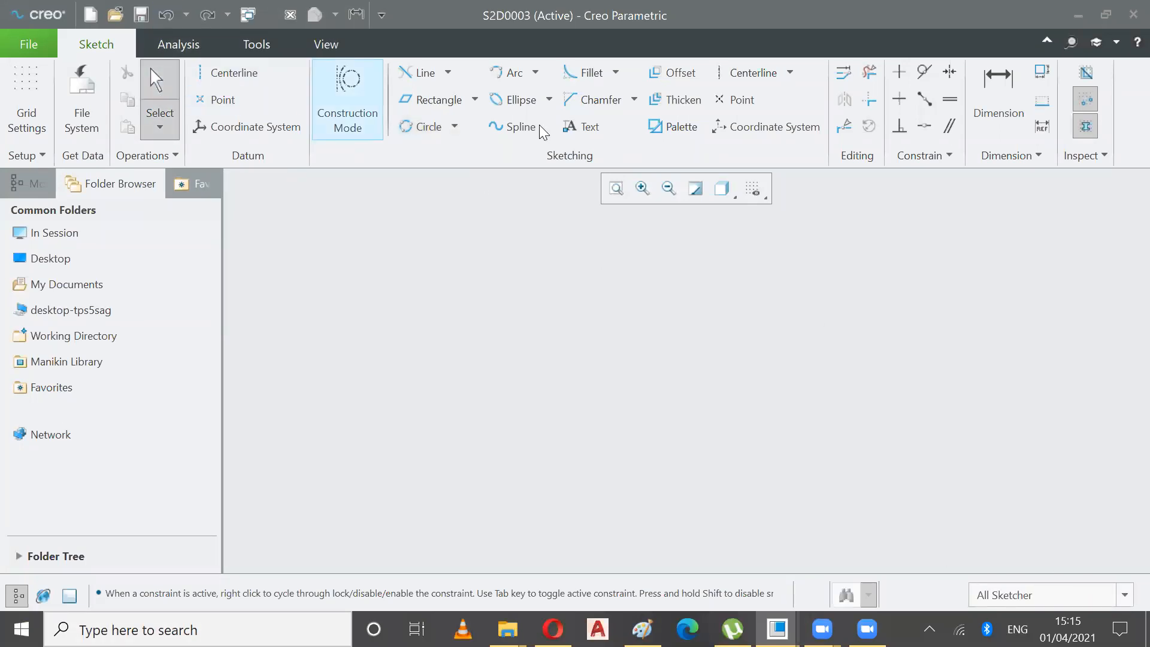
Sketch a Line Chain with a long sloping line and a shorter line perpendicular to it.
{"action": "left_click", "coordinate": [443, 74]}
{"action": "left_click", "coordinate": [386, 94]}
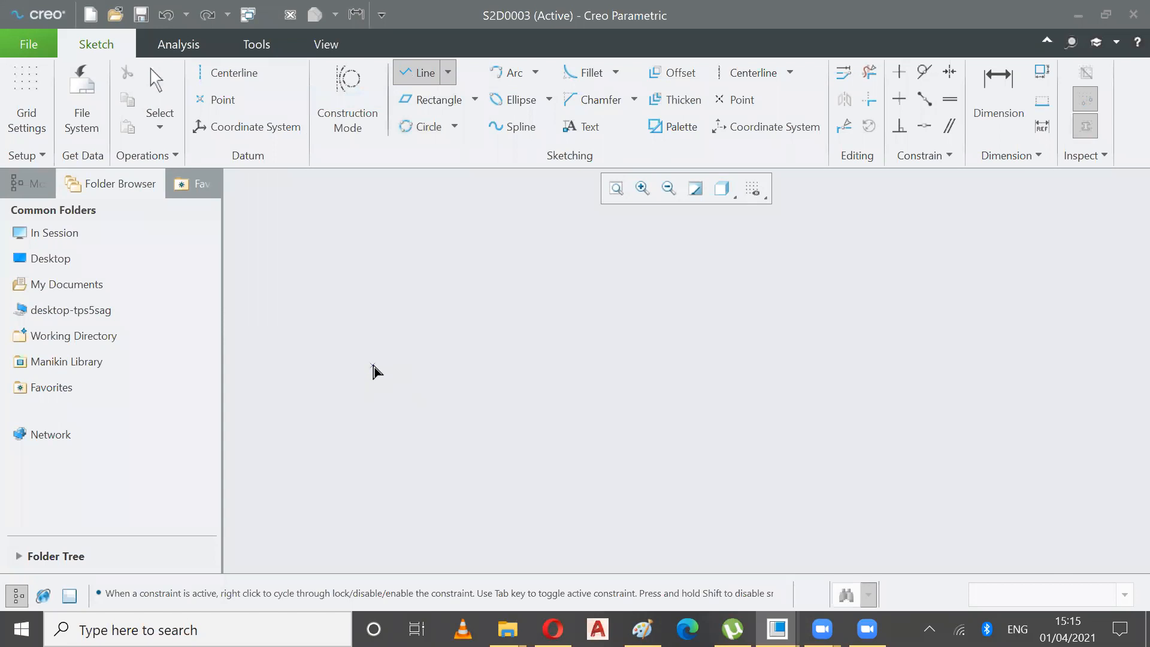
{"action": "left_click", "coordinate": [454, 311]}
{"action": "left_click", "coordinate": [480, 352]}
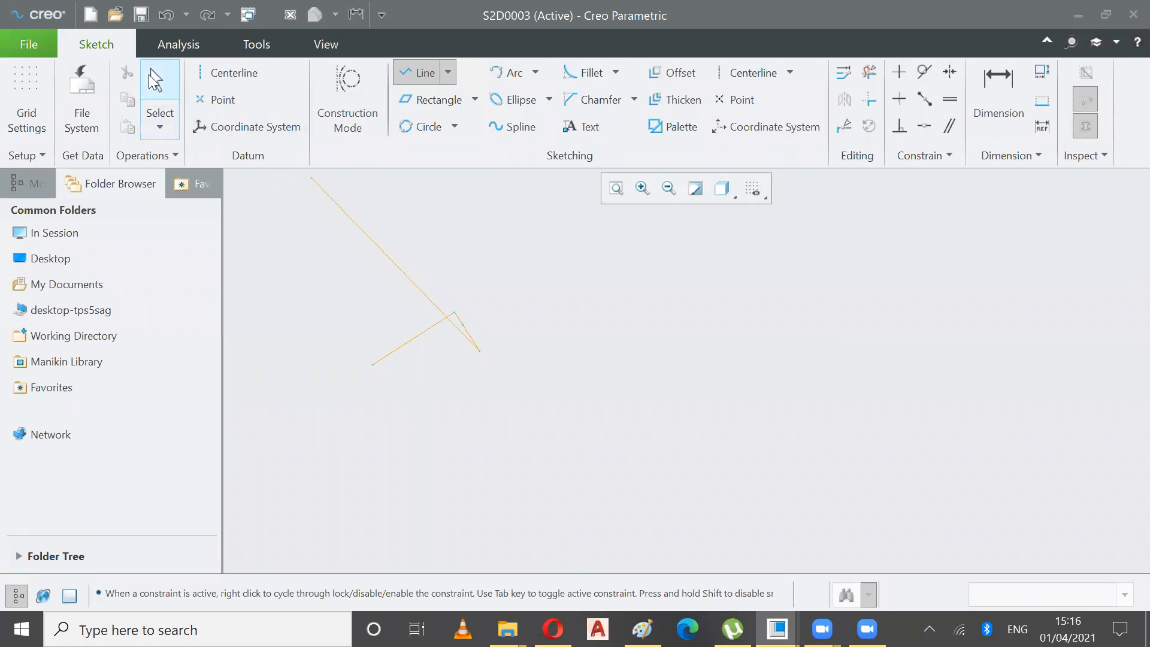
{"action": "left_click", "coordinate": [157, 89]}
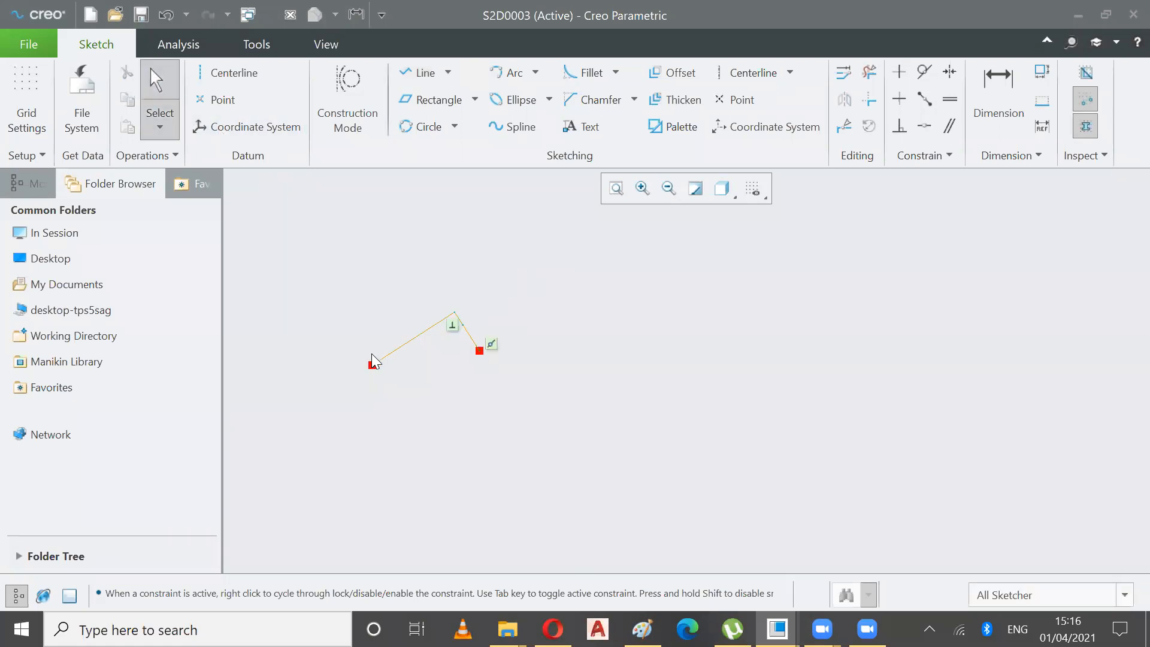
Draw two 3 Point circles through the long line's ends, one also through a point along the short line, the other through its free end.
{"action": "scroll", "coordinate": [370, 354], "scroll_direction": "up", "scroll_amount": 2}
{"action": "scroll", "coordinate": [370, 354], "scroll_direction": "down", "scroll_amount": 5}
{"action": "scroll", "coordinate": [369, 353], "scroll_direction": "down", "scroll_amount": 1}
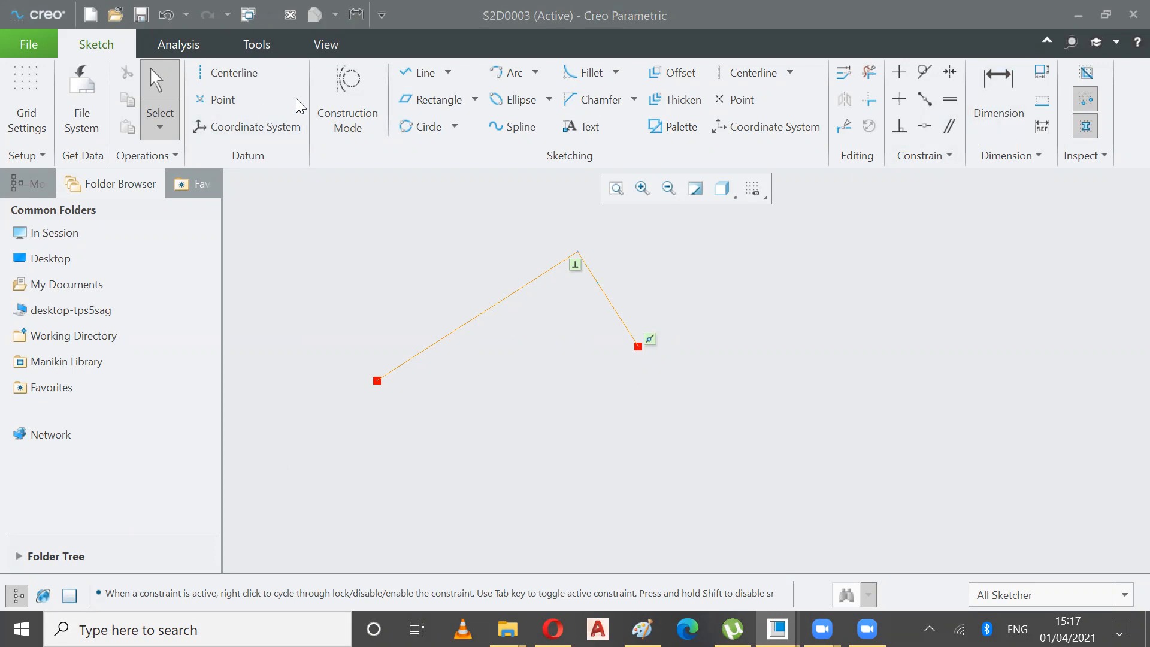
{"action": "left_click", "coordinate": [435, 129]}
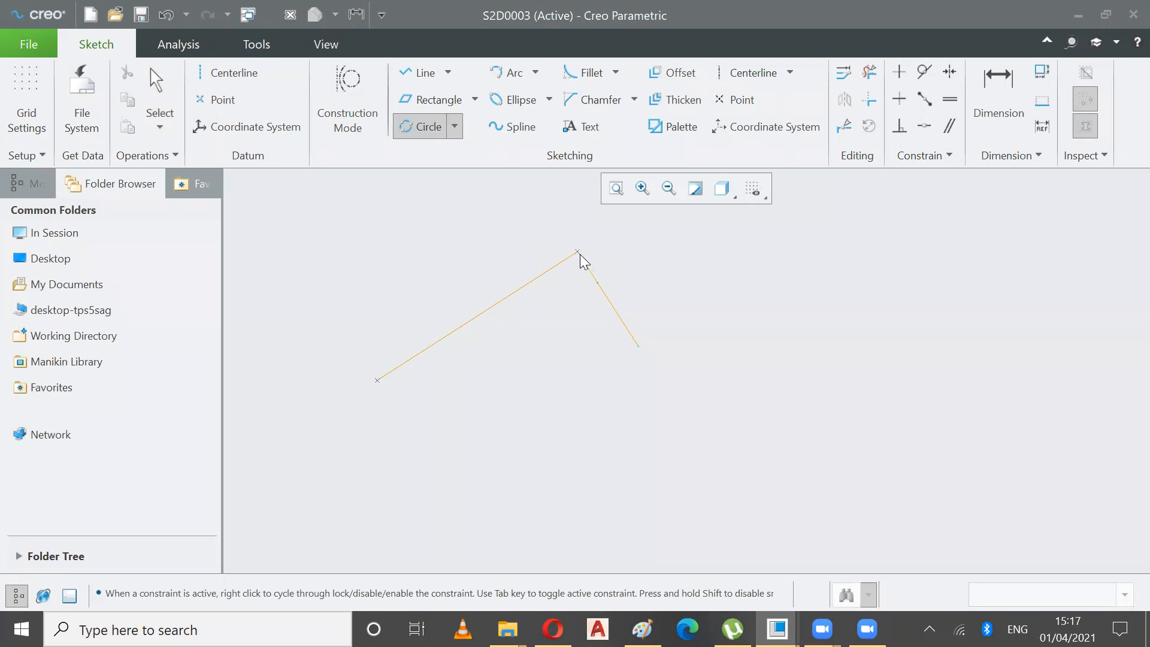
{"action": "left_click", "coordinate": [597, 282]}
{"action": "left_click", "coordinate": [378, 381]}
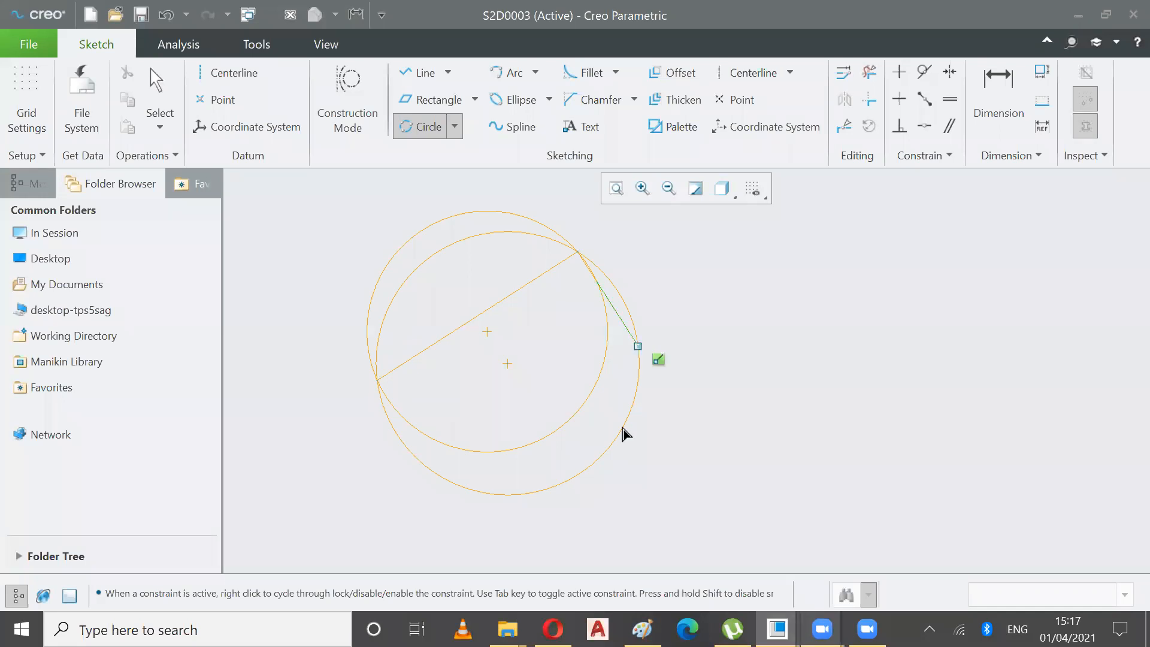
{"action": "left_click", "coordinate": [158, 84]}
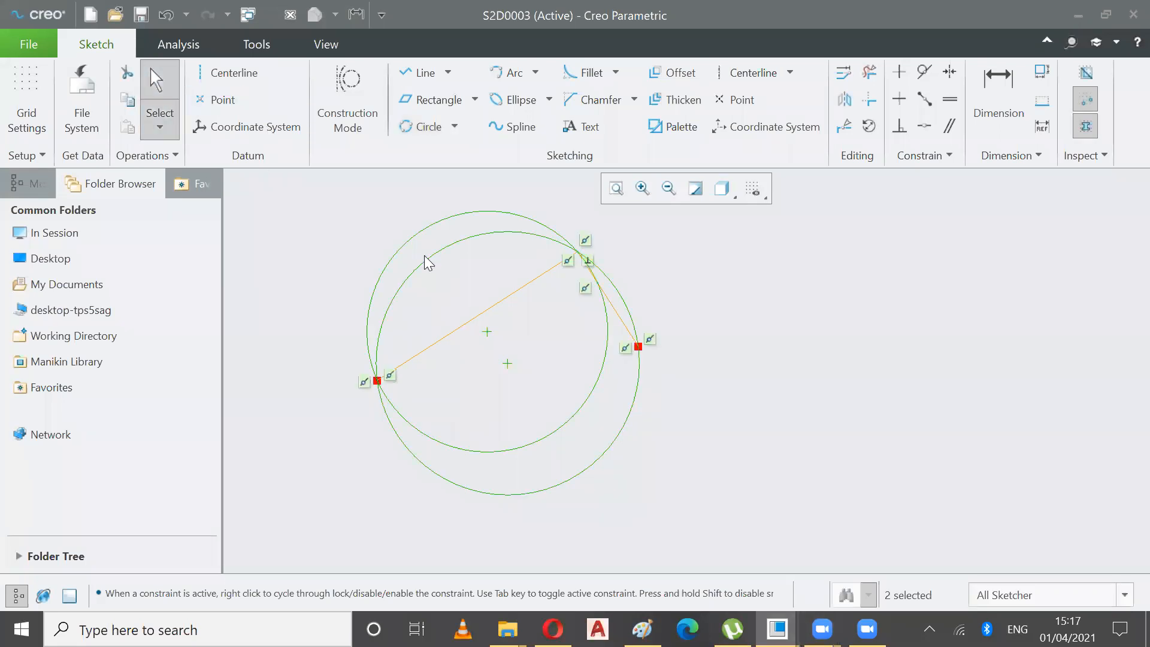
{"action": "left_click", "coordinate": [772, 397]}
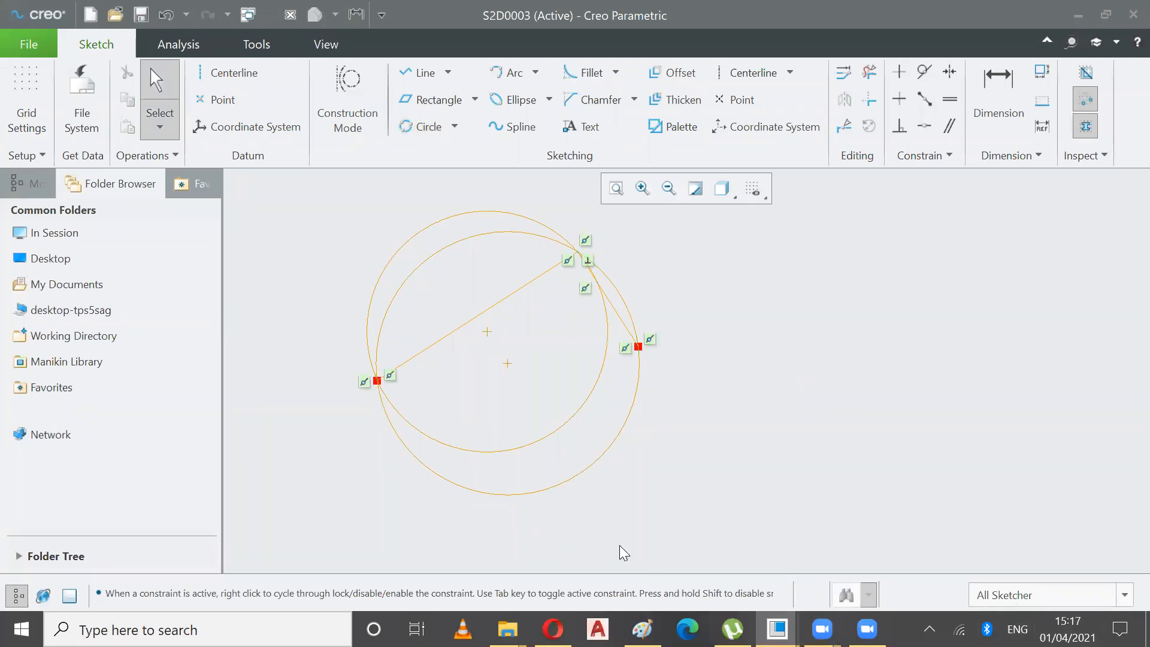
Add a radius dimension to the larger circle and another to the smaller circle, accepting the proposed values.
{"action": "left_click", "coordinate": [629, 424]}
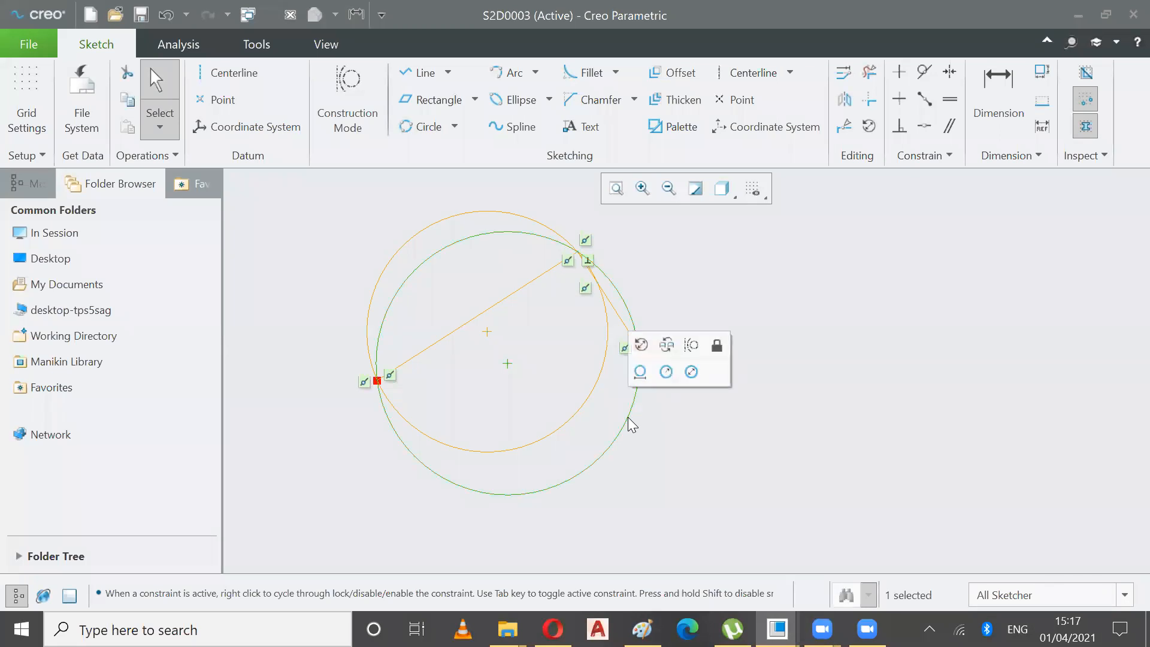
{"action": "left_click", "coordinate": [667, 373]}
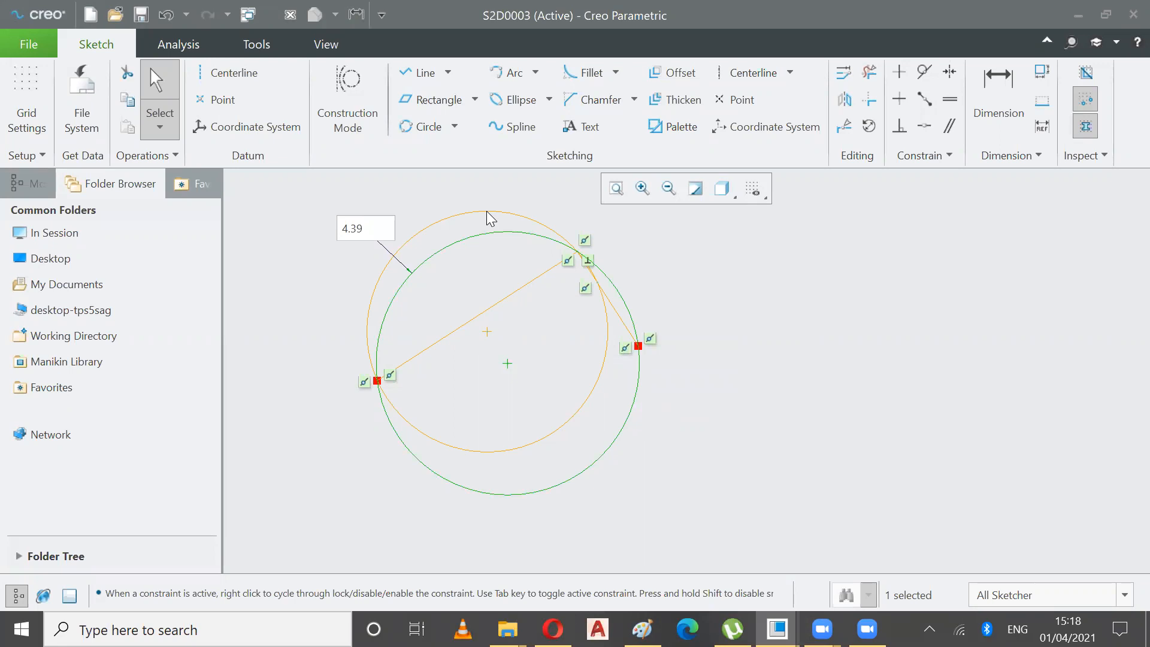
{"action": "left_click", "coordinate": [312, 221]}
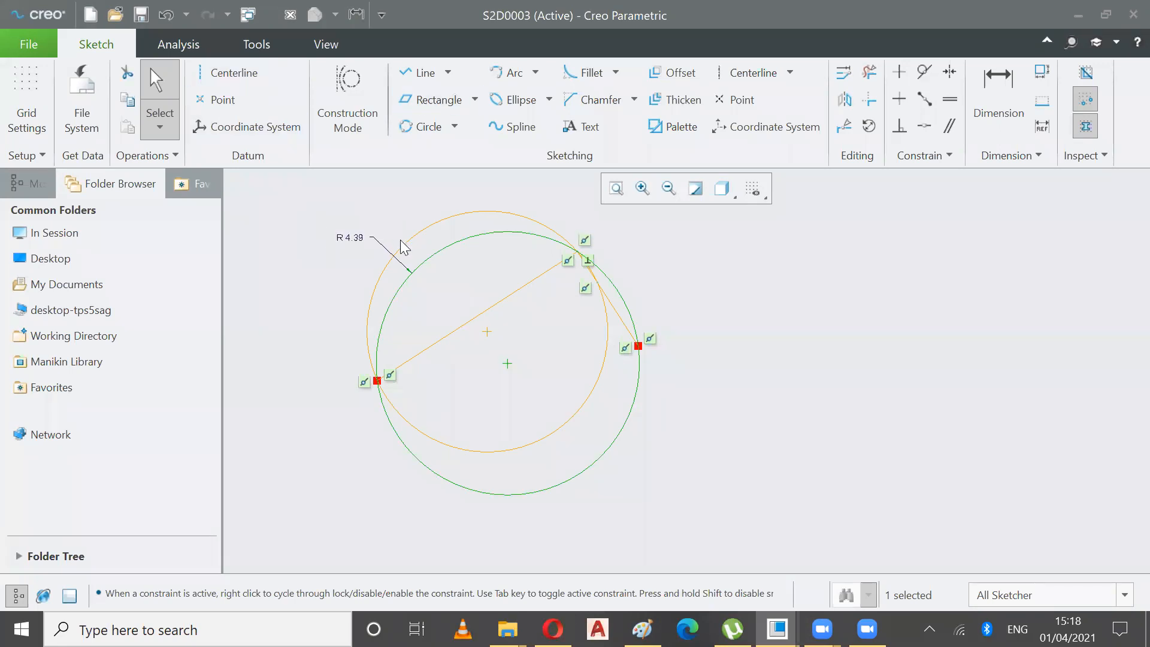
{"action": "left_click", "coordinate": [456, 220]}
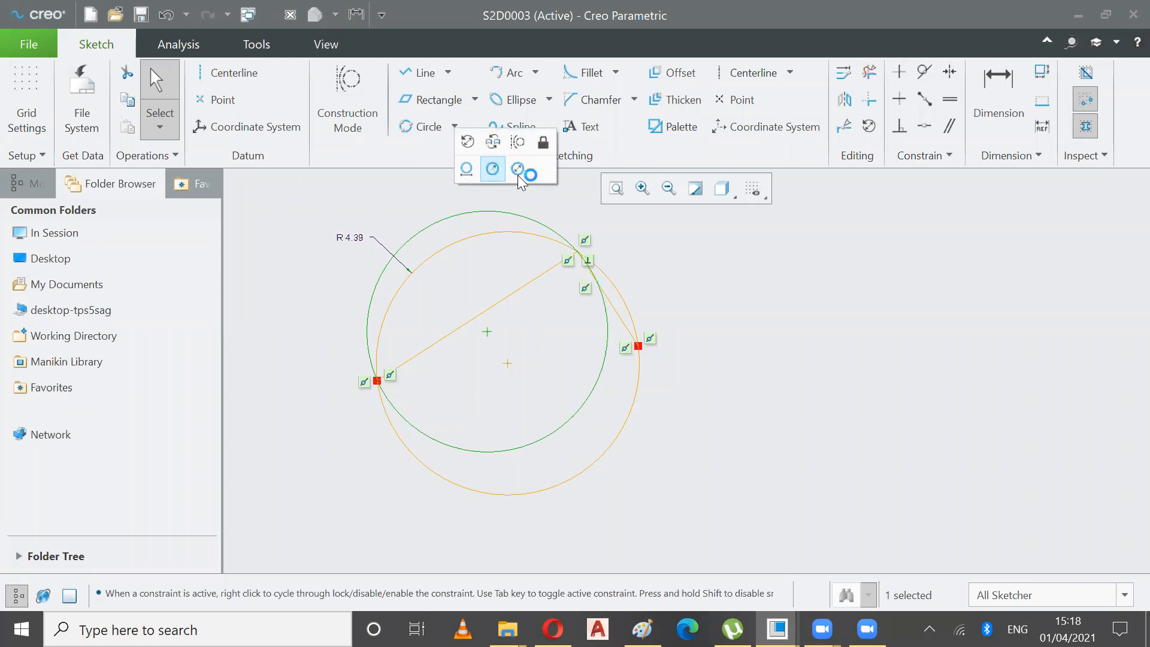
{"action": "left_click", "coordinate": [499, 170]}
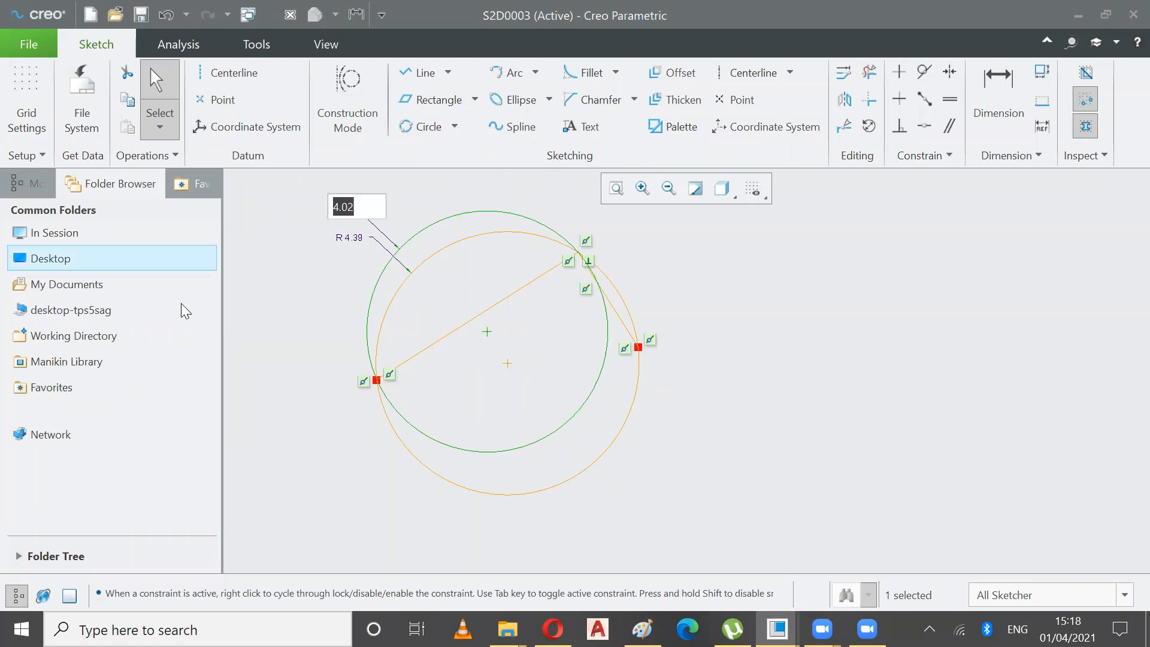
{"action": "middle_click", "coordinate": [318, 322]}
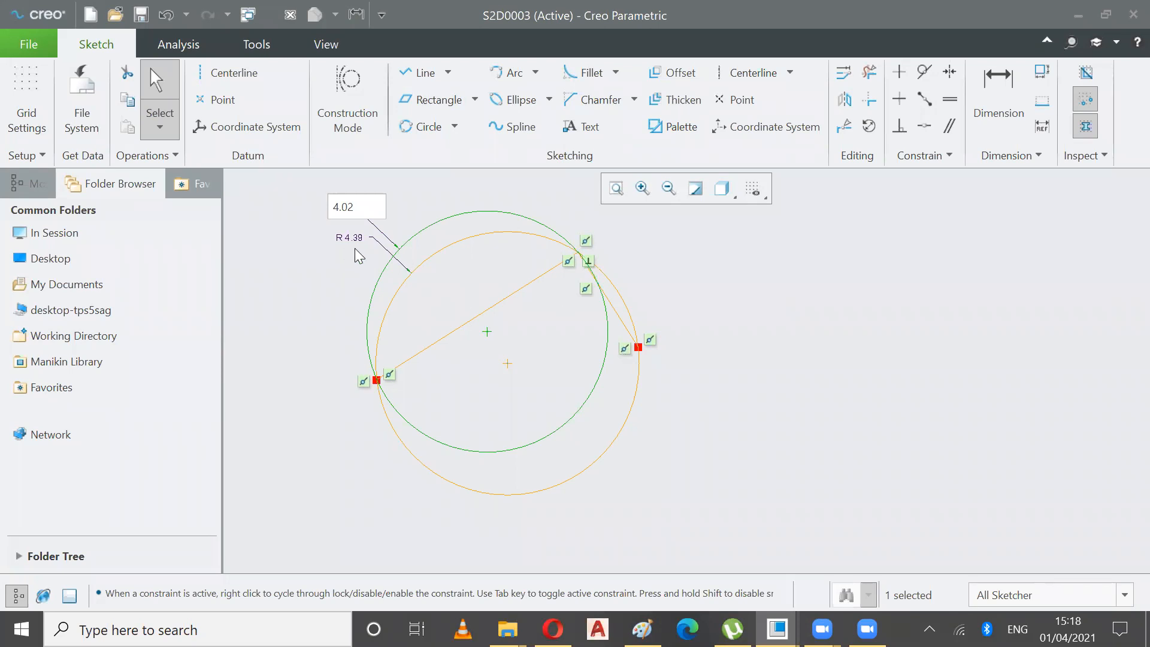
{"action": "left_click", "coordinate": [156, 80]}
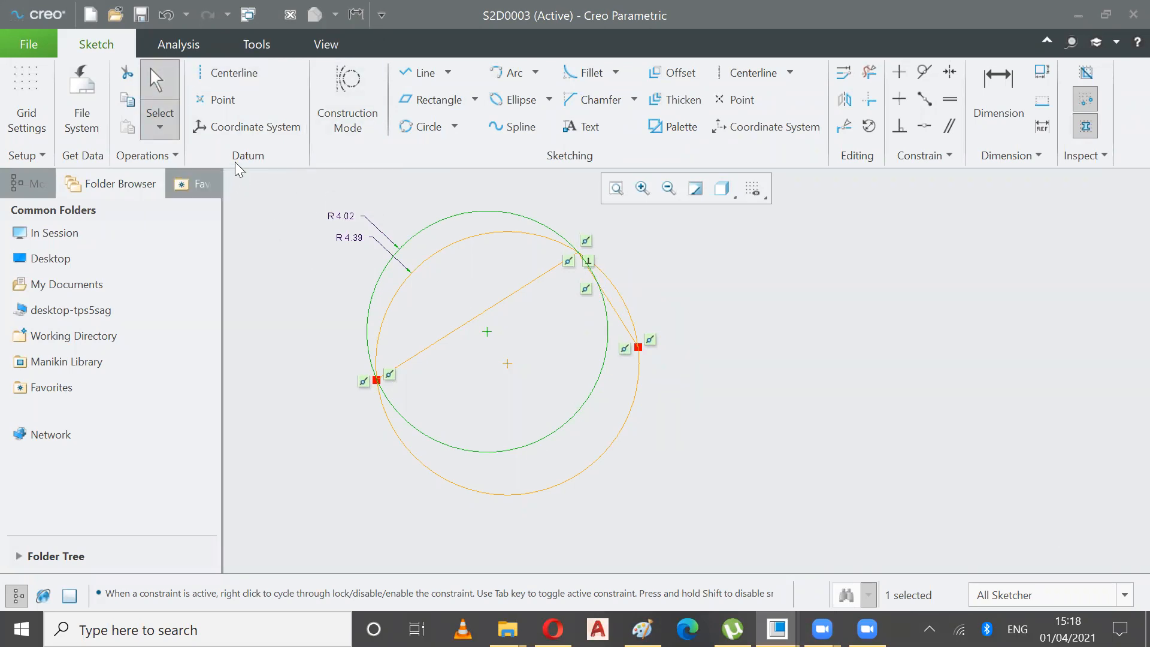
Select all geometry and delete the lines and both dimensioned circles.
{"action": "left_click", "coordinate": [163, 127]}
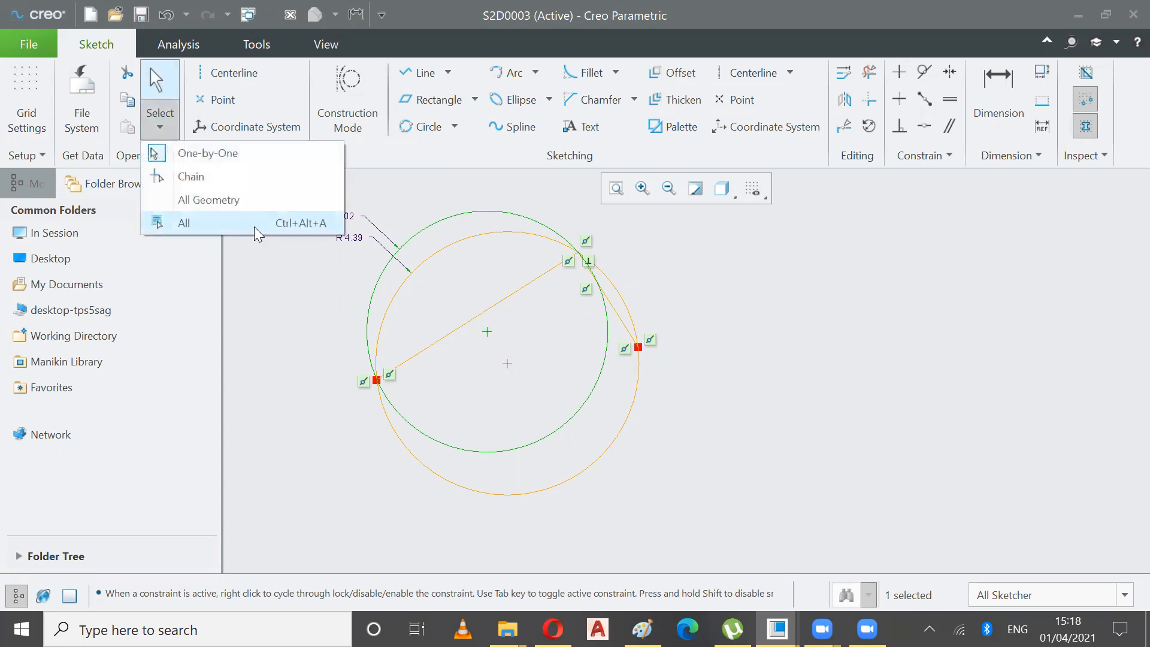
{"action": "left_click", "coordinate": [202, 198]}
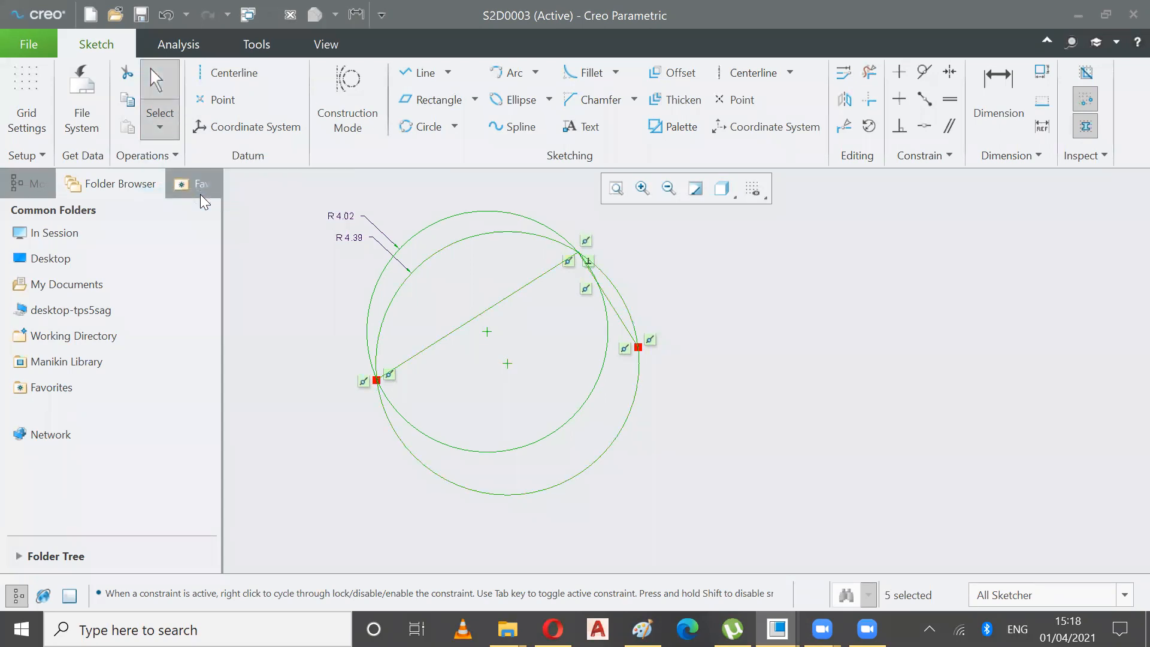
{"action": "key", "text": "Delete"}
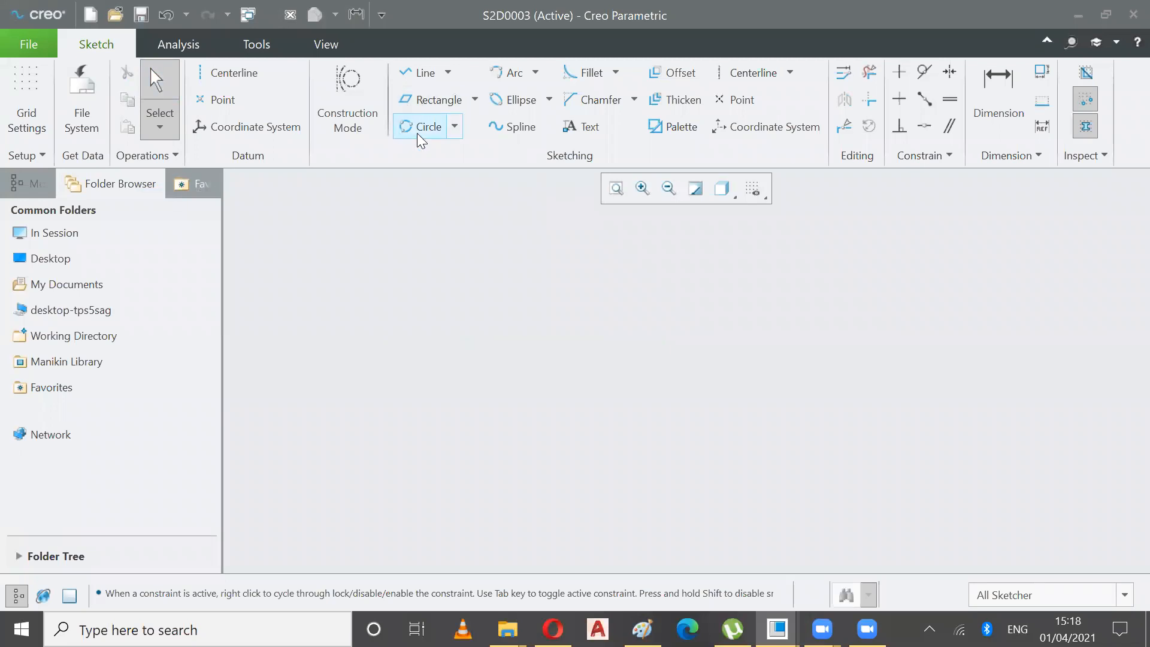
Sketch a chain of three lines: a long sloping one, a short horizontal one and a short one perpendicular to the first.
{"action": "left_click", "coordinate": [413, 73]}
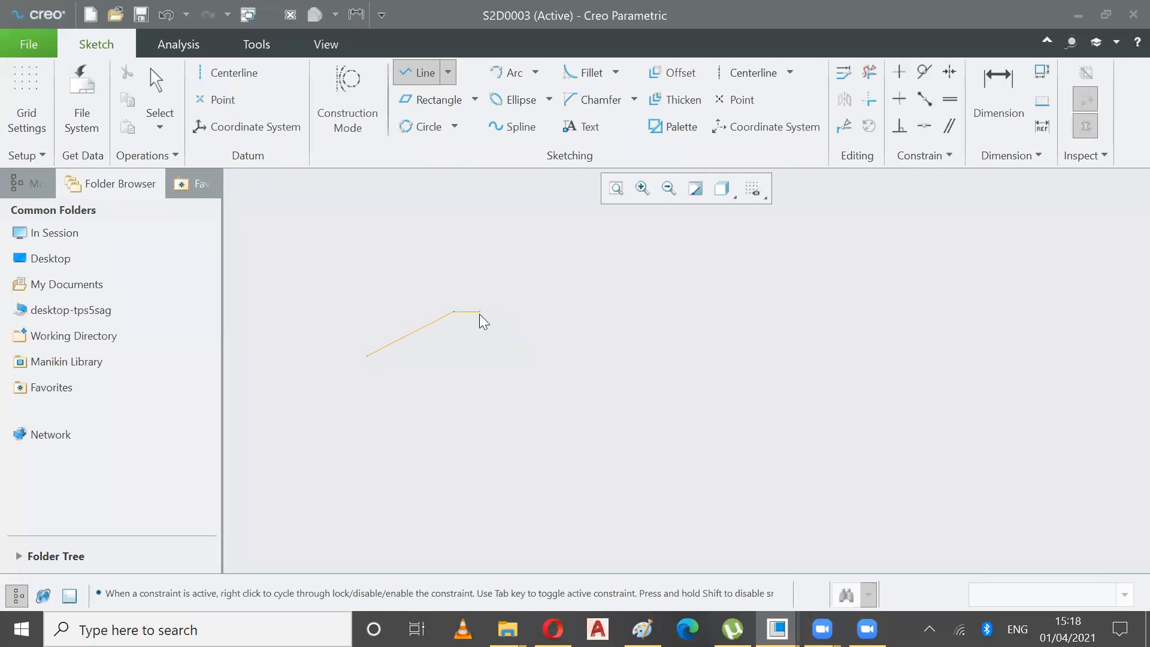
{"action": "left_click", "coordinate": [479, 312]}
{"action": "left_click", "coordinate": [491, 335]}
{"action": "left_click", "coordinate": [175, 82]}
{"action": "left_click", "coordinate": [667, 328]}
Draw a 3 Point circle through the start of the line chain and its two corners, and undo it.
{"action": "left_click", "coordinate": [429, 131]}
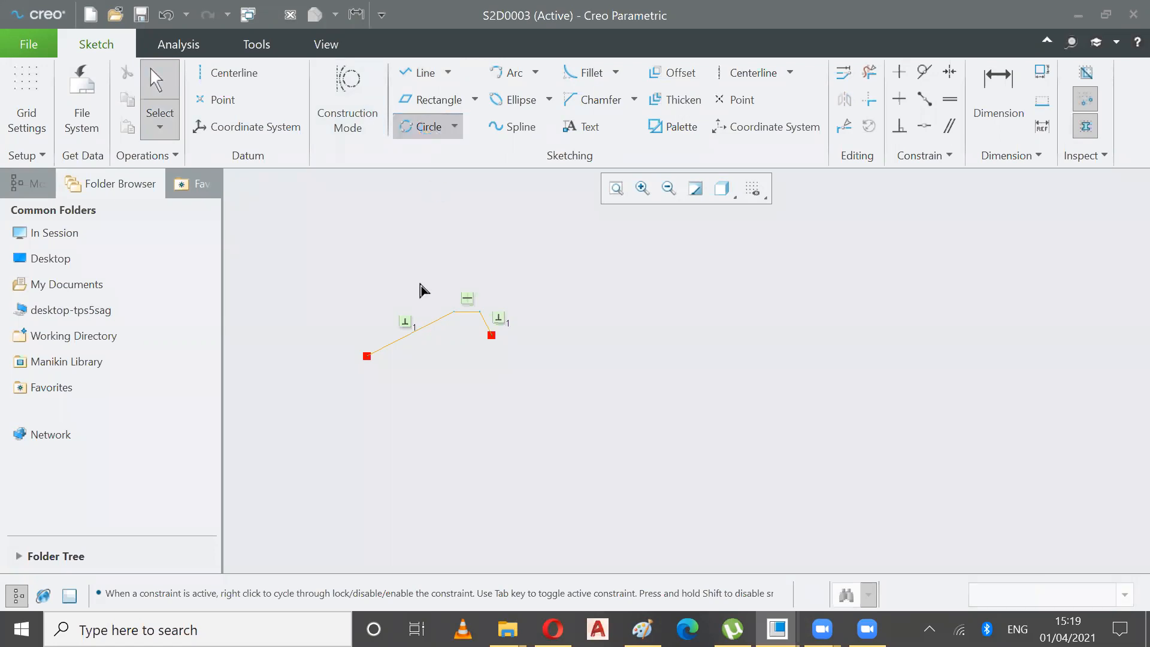
{"action": "left_click", "coordinate": [367, 356]}
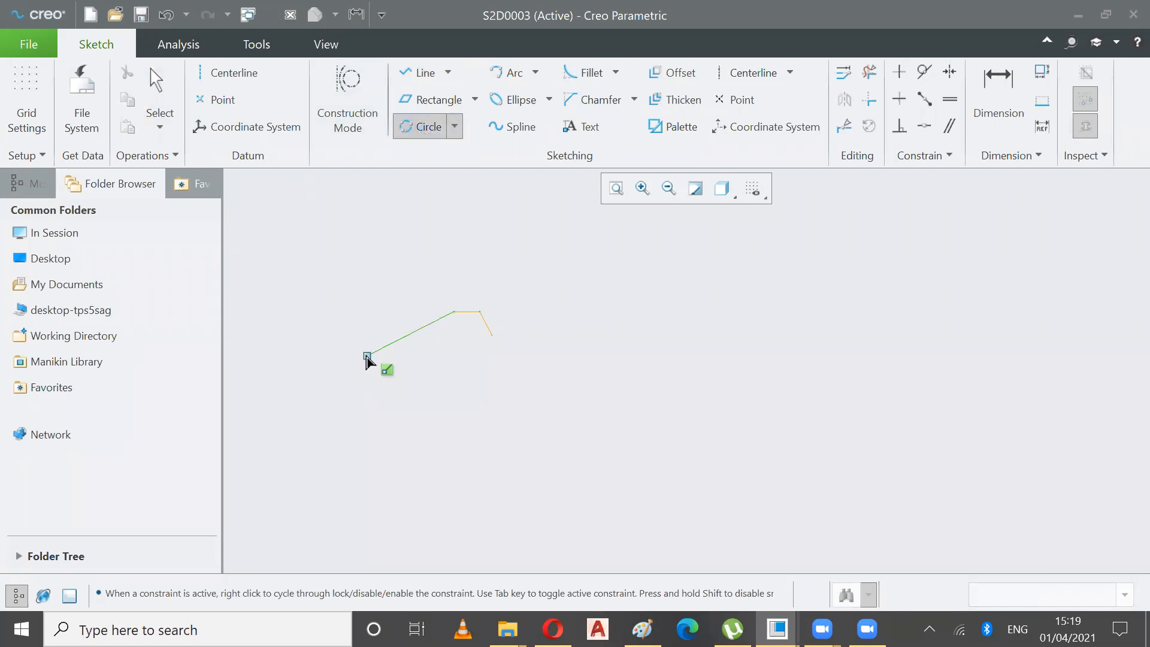
{"action": "left_click", "coordinate": [454, 311]}
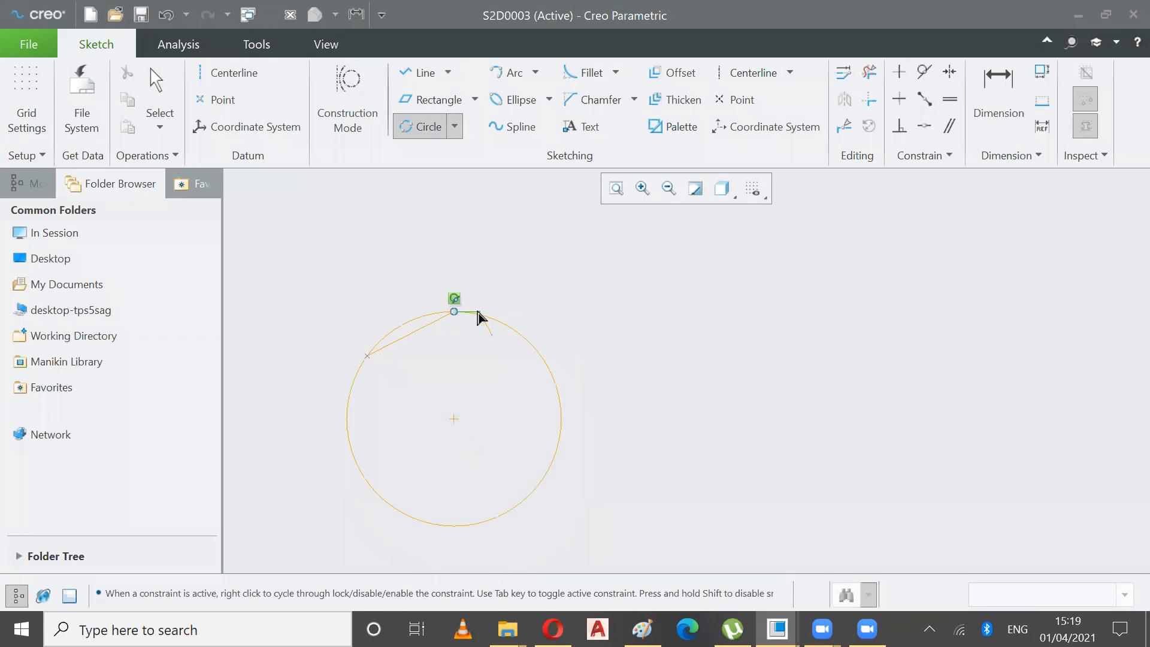
{"action": "left_click", "coordinate": [478, 313]}
{"action": "scroll", "coordinate": [519, 379], "scroll_direction": "down", "scroll_amount": 3}
{"action": "scroll", "coordinate": [515, 378], "scroll_direction": "up", "scroll_amount": 3}
{"action": "scroll", "coordinate": [514, 383], "scroll_direction": "up", "scroll_amount": 2}
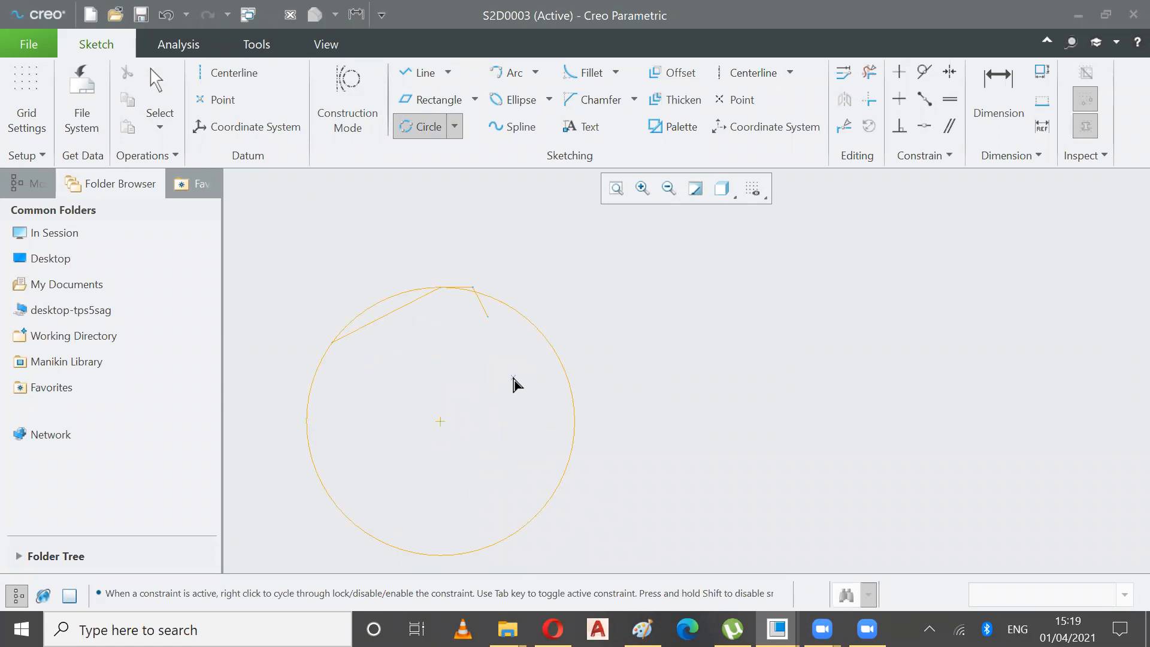
{"action": "left_click", "coordinate": [155, 17]}
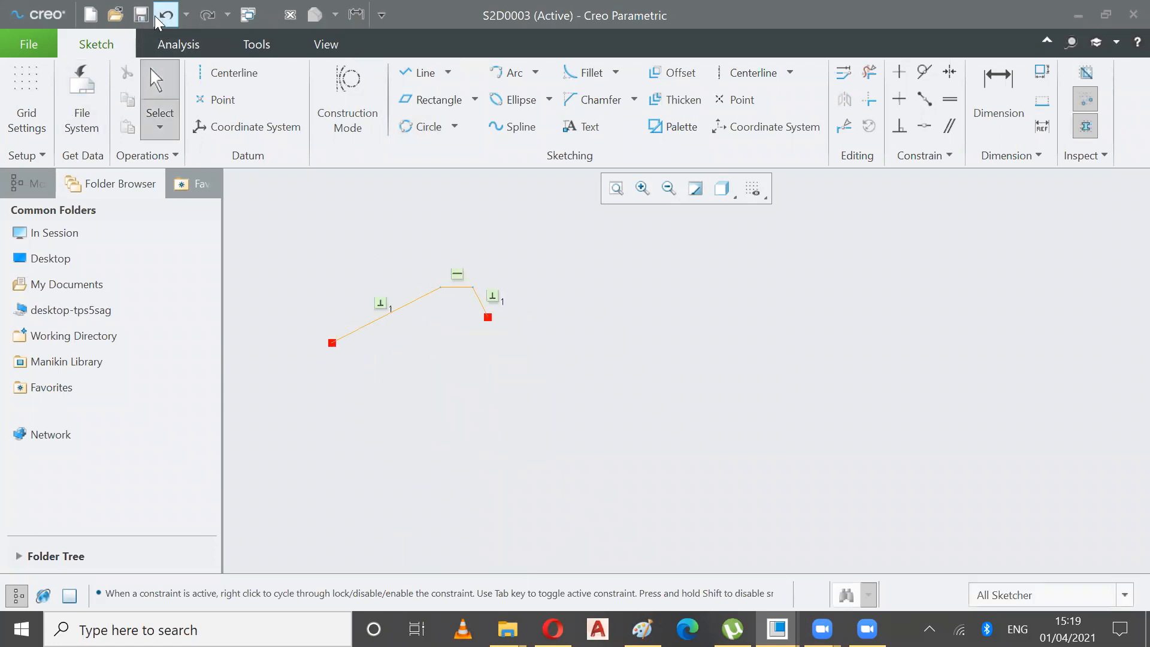
Draw two 3 Point circles through the line chain's start and first corner, one also through the second corner, the other through the free end.
{"action": "left_click", "coordinate": [472, 288]}
{"action": "left_click", "coordinate": [441, 288]}
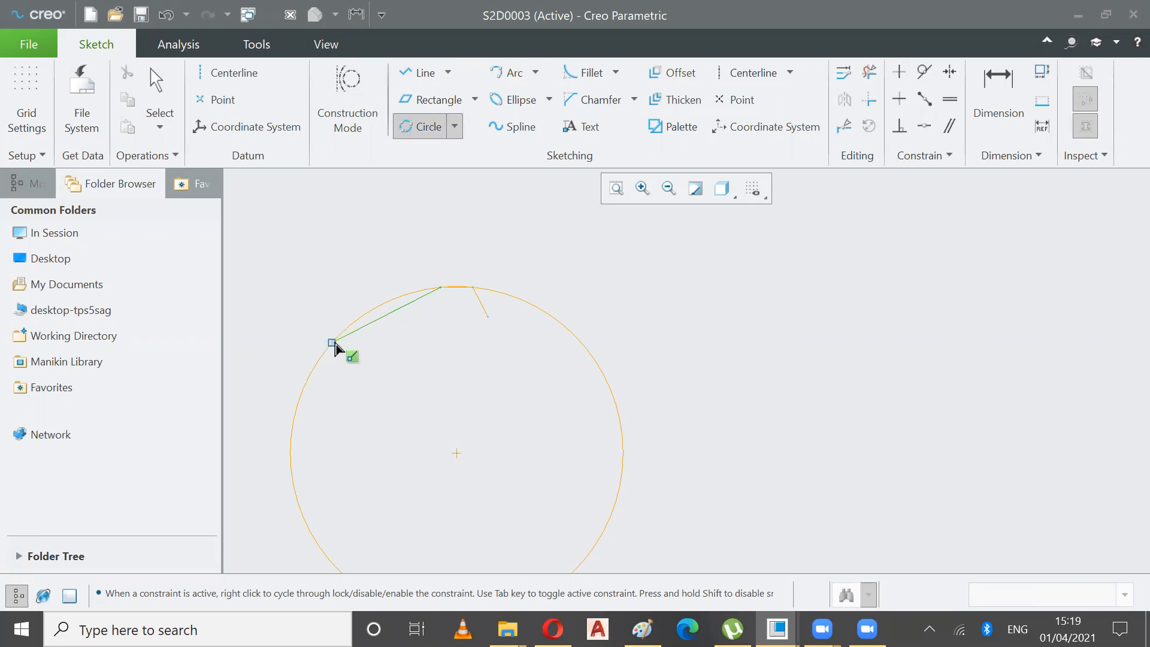
{"action": "left_click", "coordinate": [440, 288]}
{"action": "left_click", "coordinate": [487, 316]}
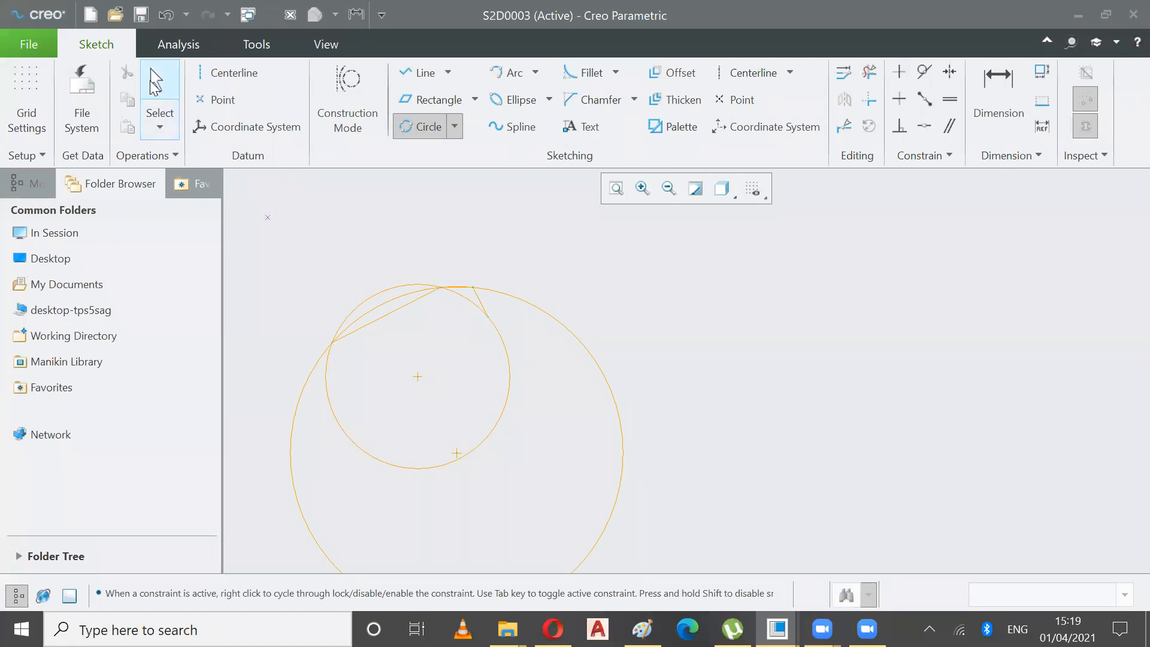
{"action": "left_click", "coordinate": [151, 79]}
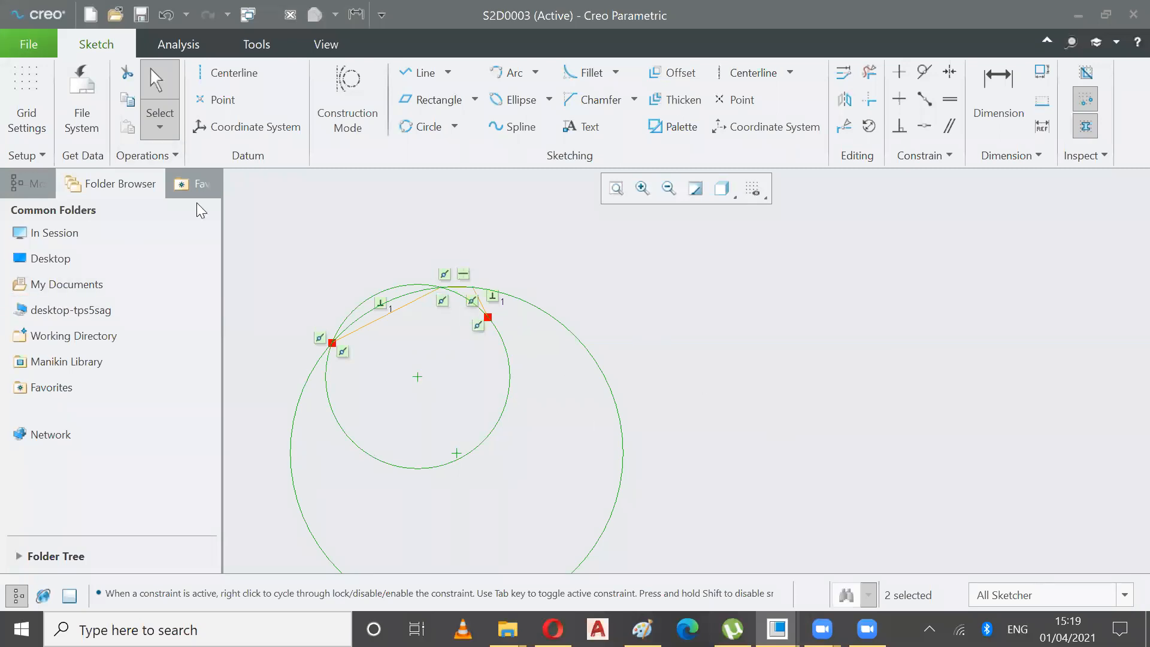
Select all geometry and delete the line chain together with both 3 Point circles.
{"action": "left_click", "coordinate": [339, 246]}
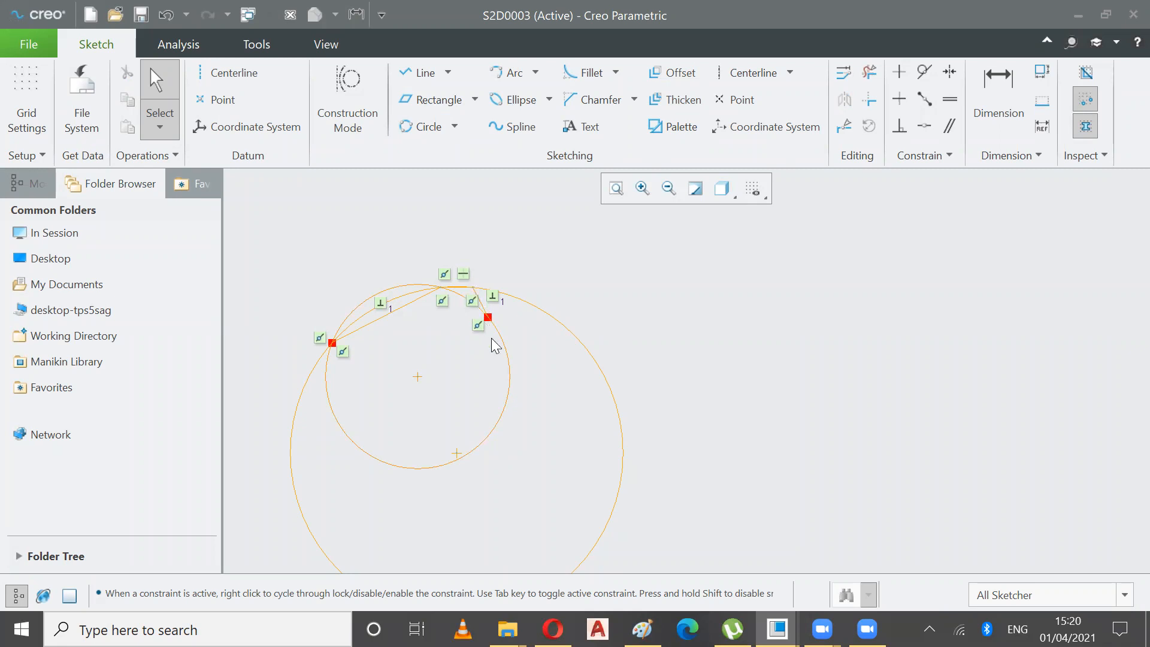
{"action": "left_click", "coordinate": [473, 302]}
{"action": "left_click", "coordinate": [156, 121]}
{"action": "left_click", "coordinate": [200, 198]}
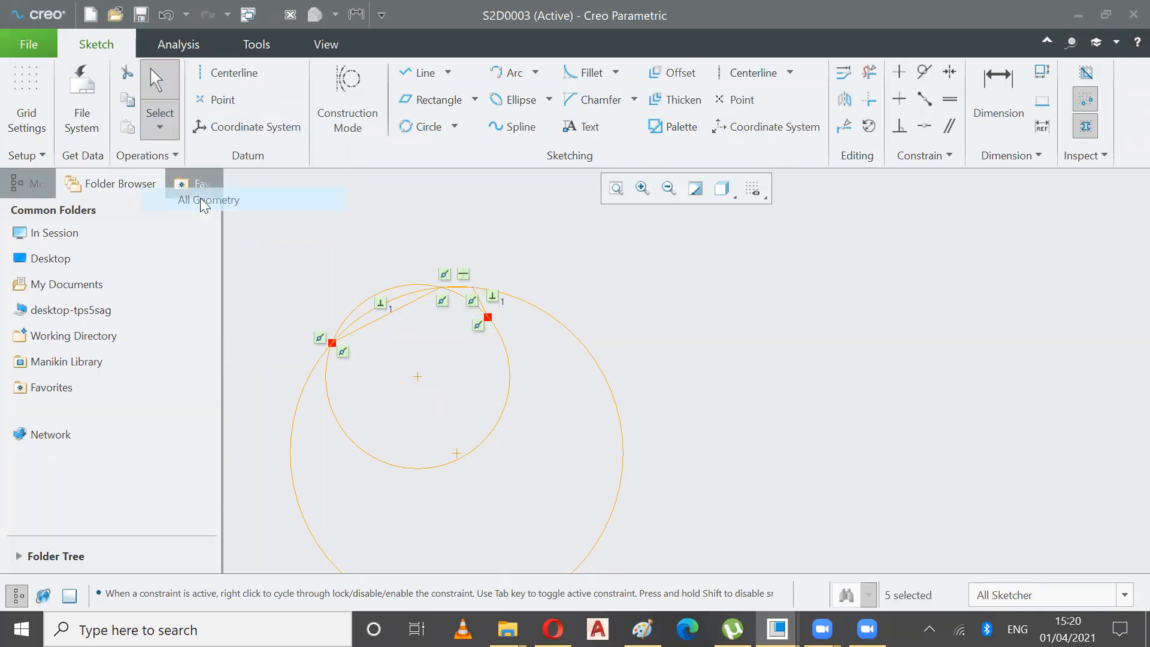
{"action": "key", "text": "Delete"}
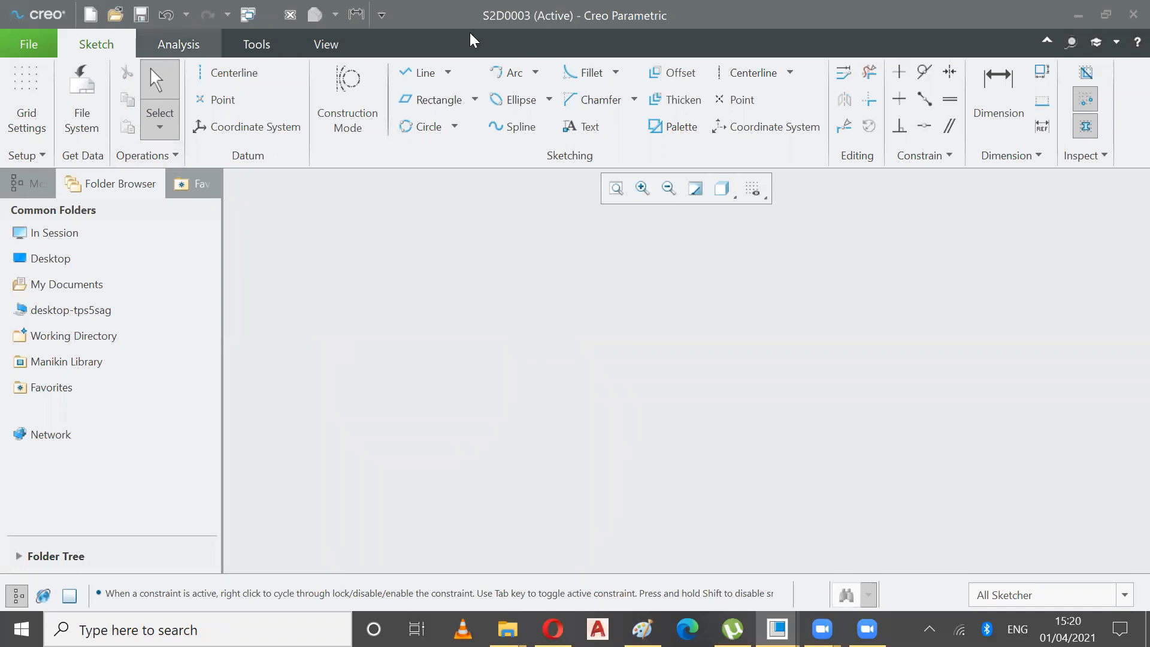
Draw three separate Center and Point circles in a triangular layout: a small one, a medium one and the largest below between them.
{"action": "left_click", "coordinate": [460, 127]}
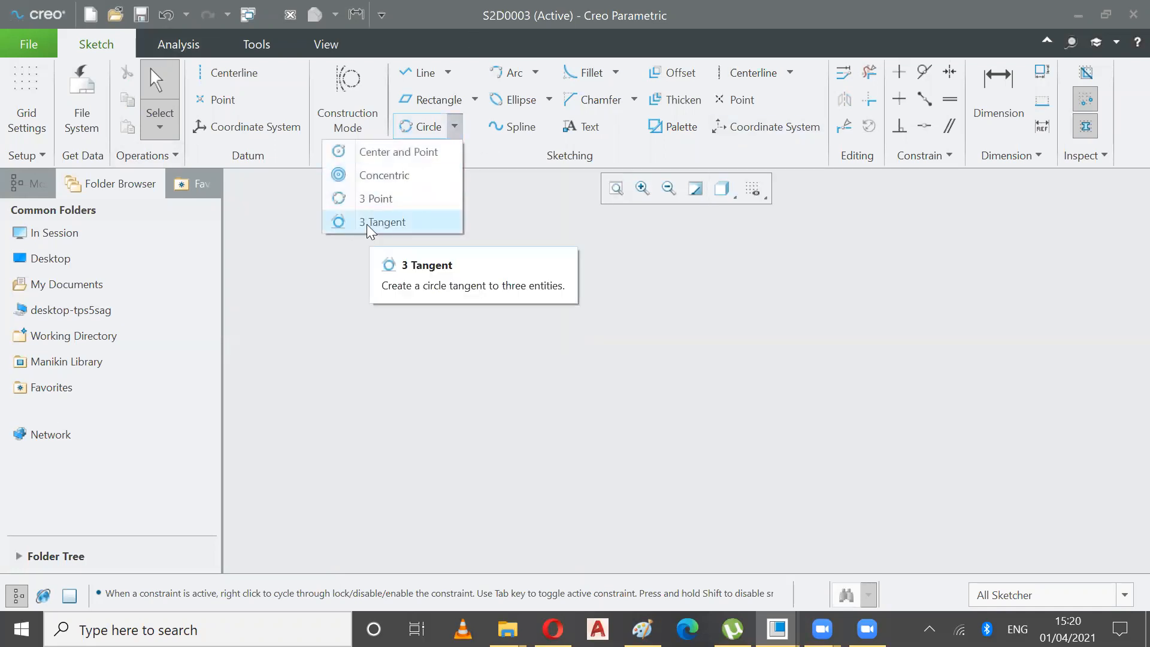
{"action": "left_click", "coordinate": [383, 222]}
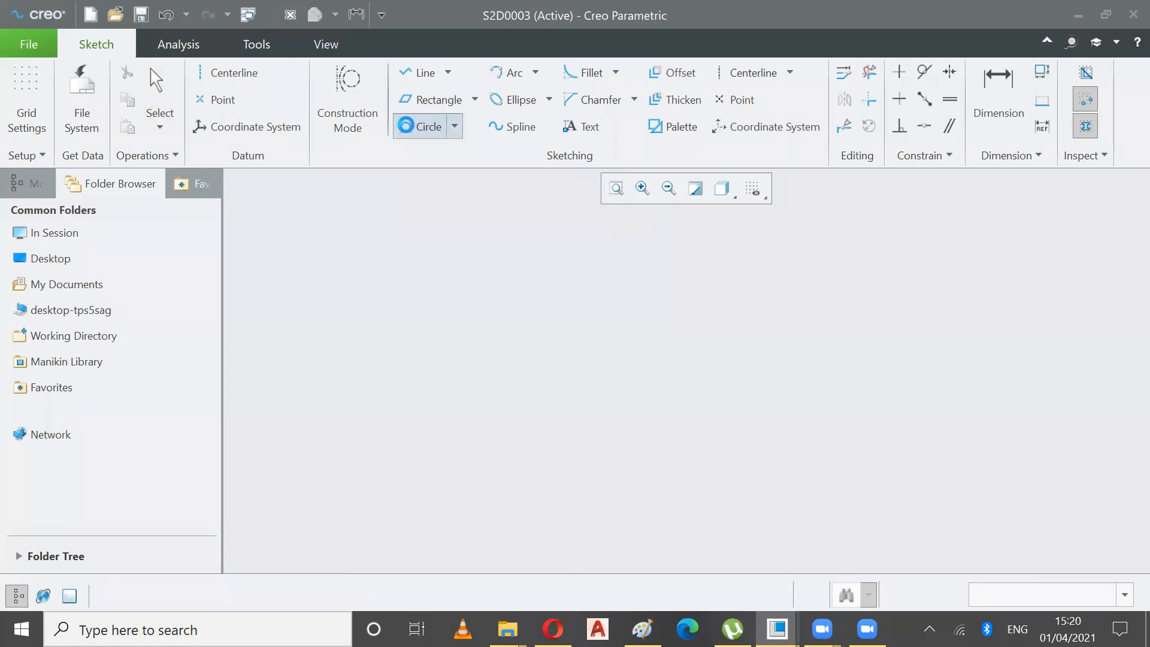
{"action": "left_click", "coordinate": [452, 128]}
{"action": "left_click", "coordinate": [367, 155]}
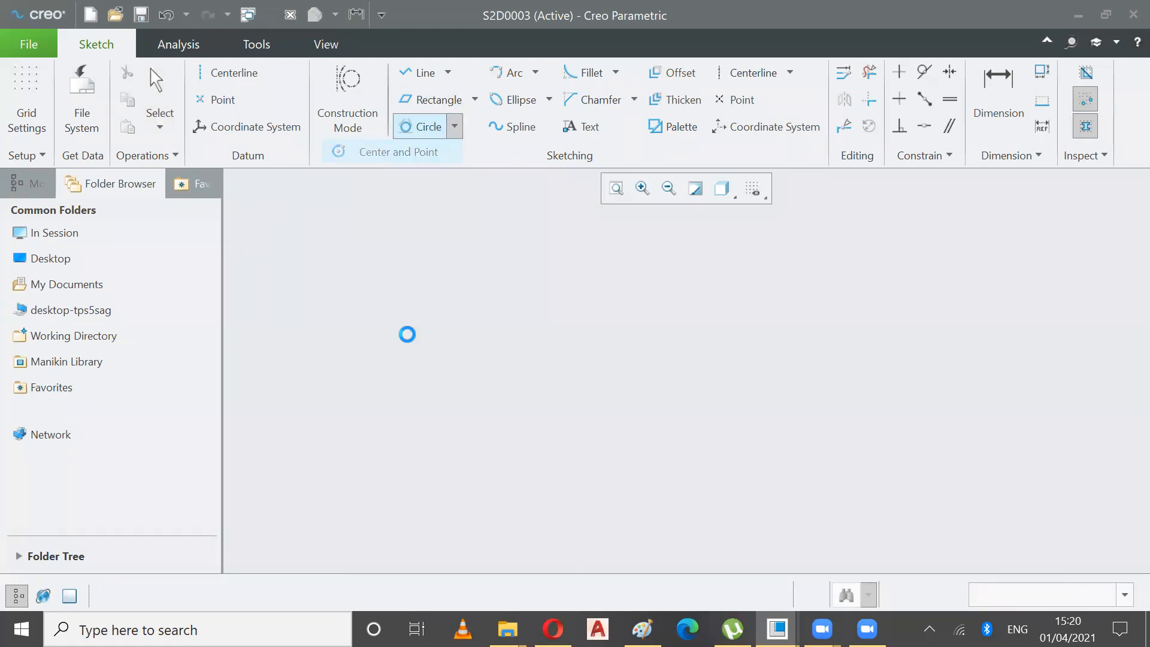
{"action": "left_click", "coordinate": [356, 272]}
{"action": "left_click", "coordinate": [377, 305]}
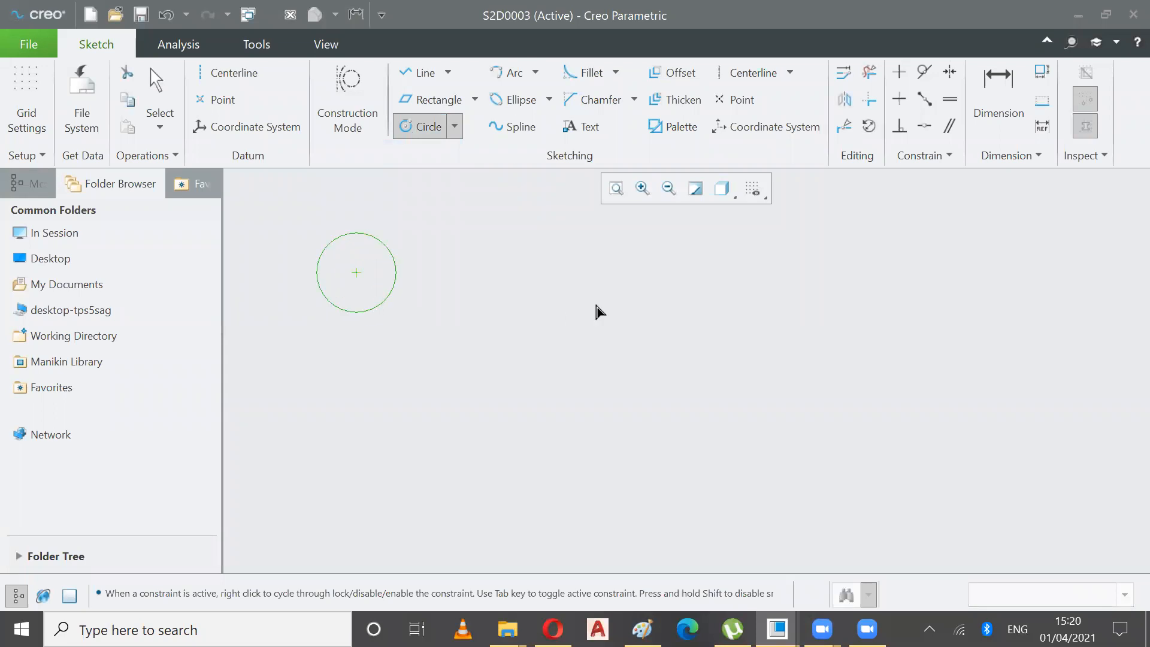
{"action": "left_click", "coordinate": [671, 285]}
{"action": "left_click", "coordinate": [698, 333]}
{"action": "left_click", "coordinate": [473, 428]}
{"action": "left_click", "coordinate": [547, 429]}
{"action": "left_click", "coordinate": [157, 90]}
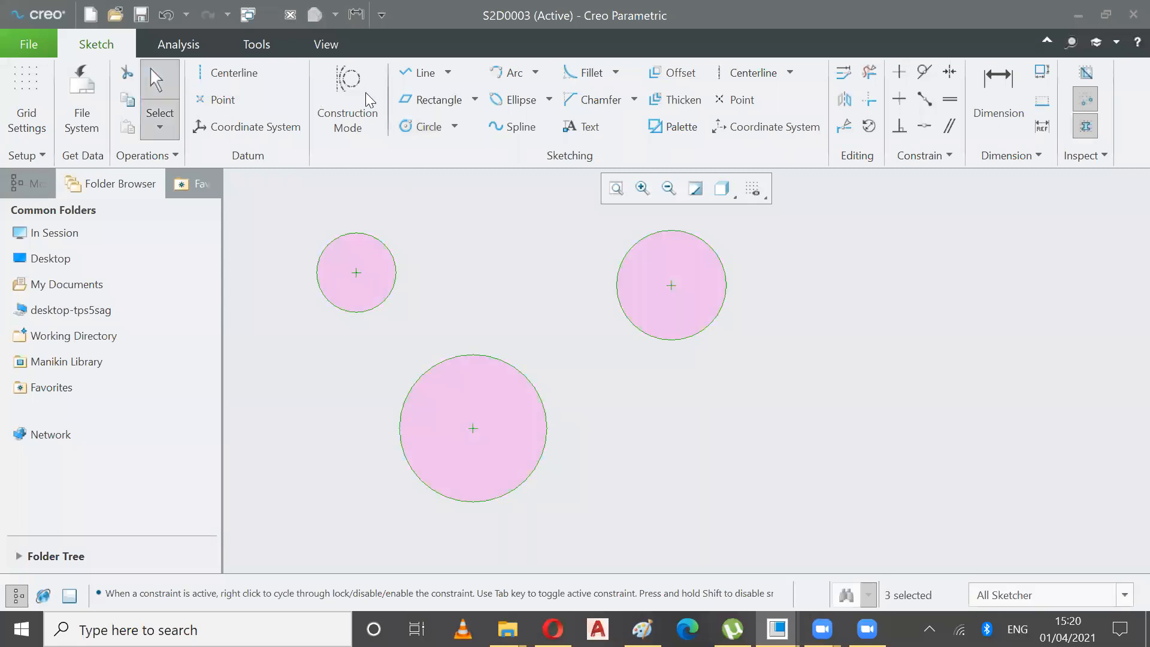
Draw a 3 Tangent circle touching the small, medium and large circles, and undo it.
{"action": "left_click", "coordinate": [457, 129]}
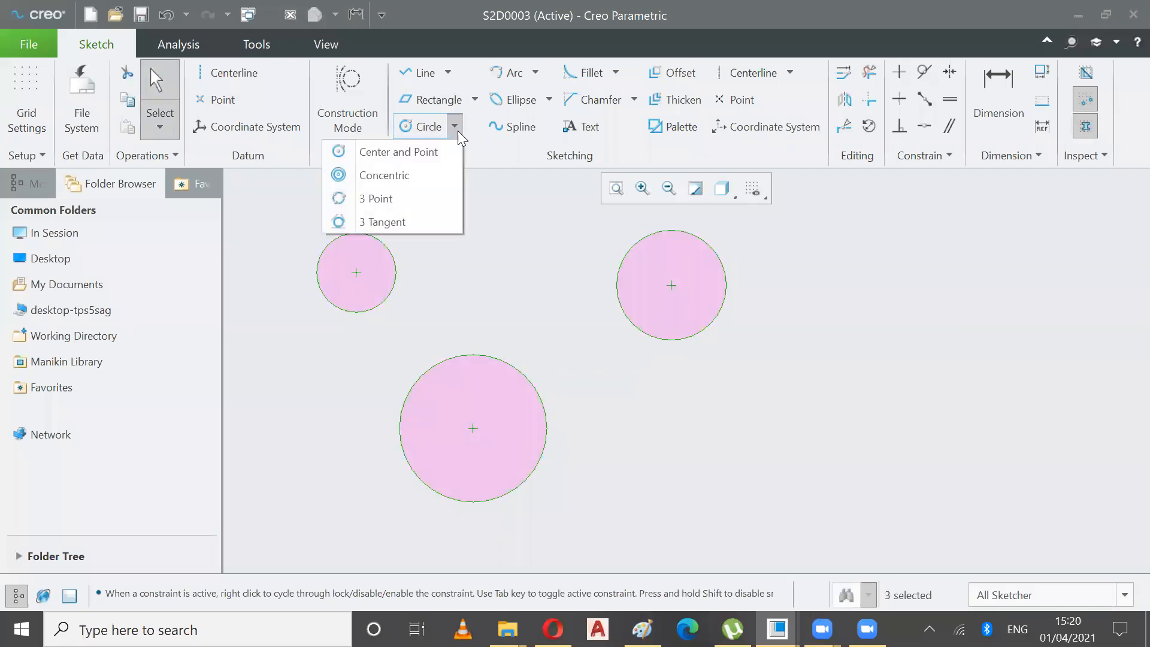
{"action": "left_click", "coordinate": [401, 222]}
{"action": "left_click", "coordinate": [395, 272]}
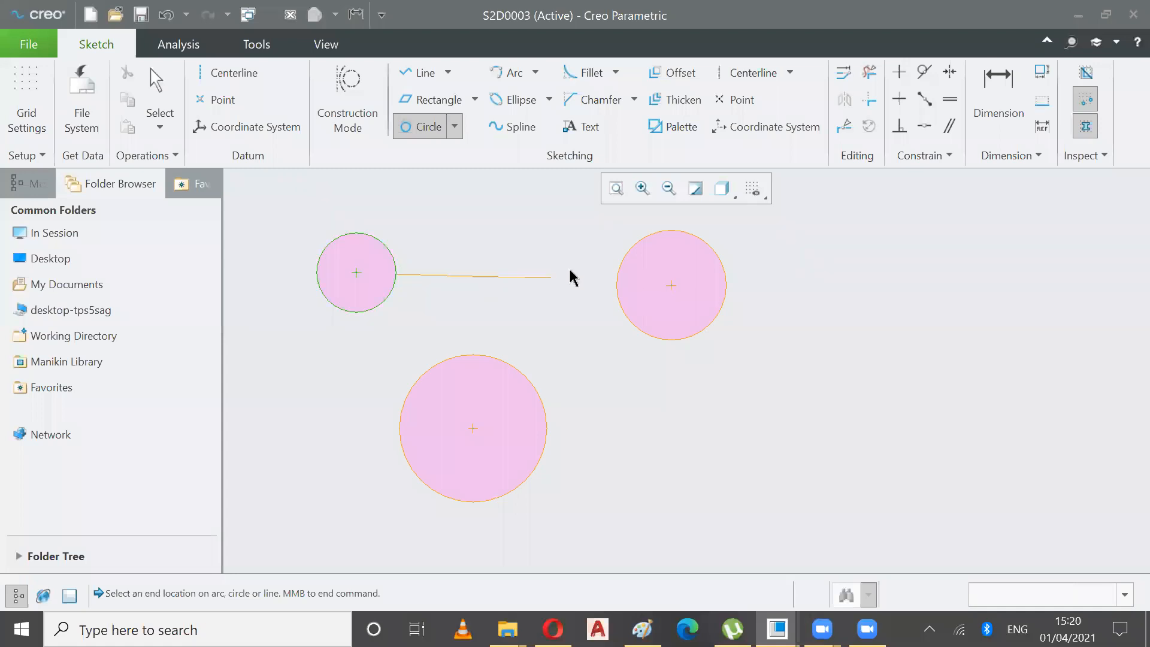
{"action": "left_click", "coordinate": [624, 257]}
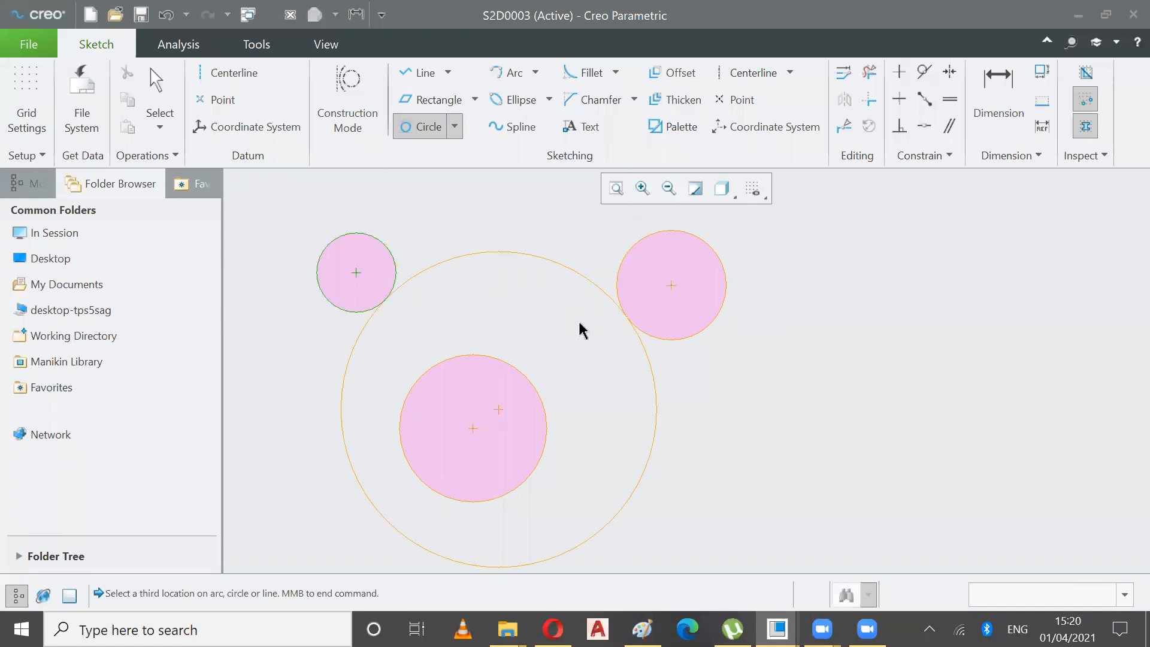
{"action": "left_click", "coordinate": [490, 355]}
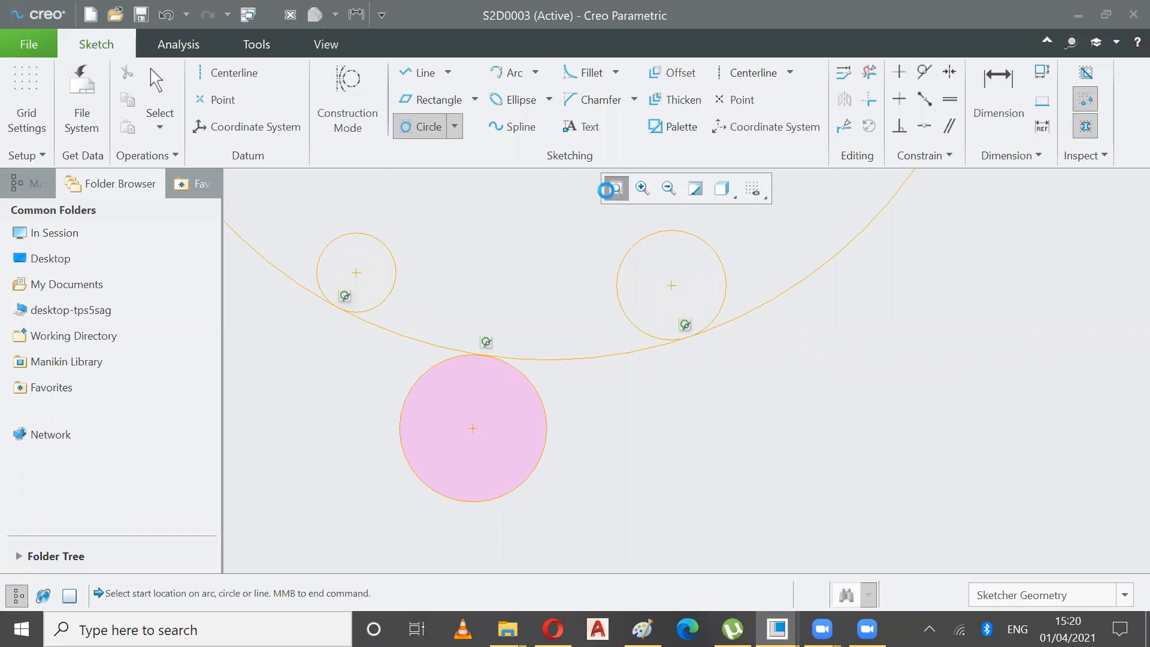
{"action": "left_click", "coordinate": [615, 188]}
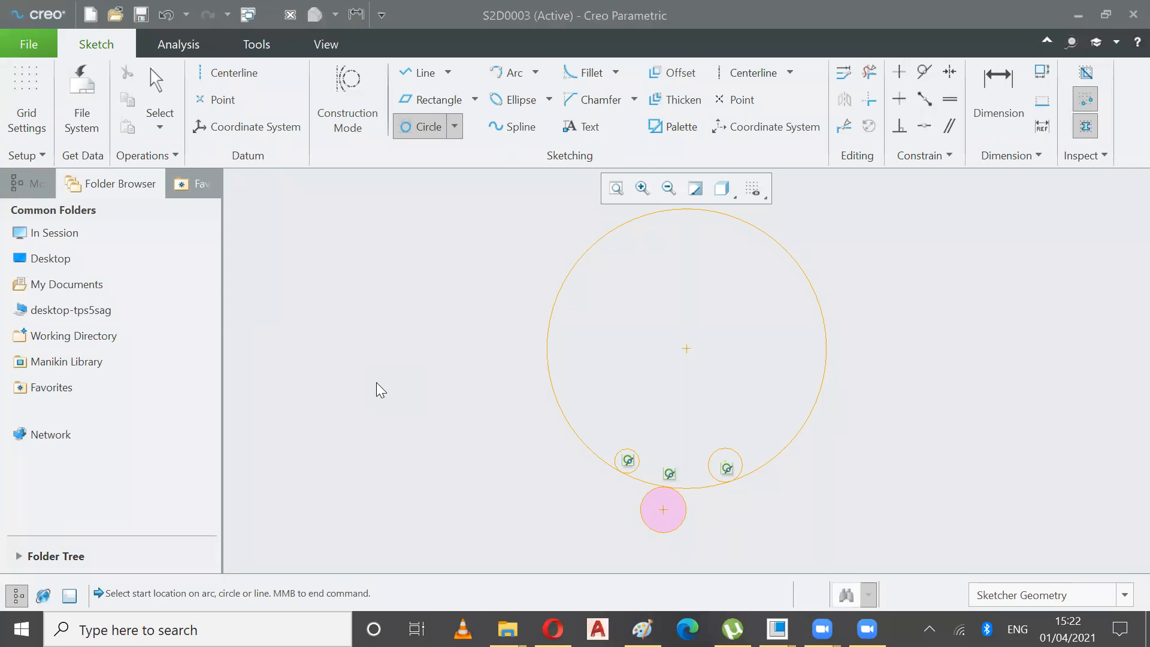
{"action": "scroll", "coordinate": [592, 368], "scroll_direction": "down", "scroll_amount": 2}
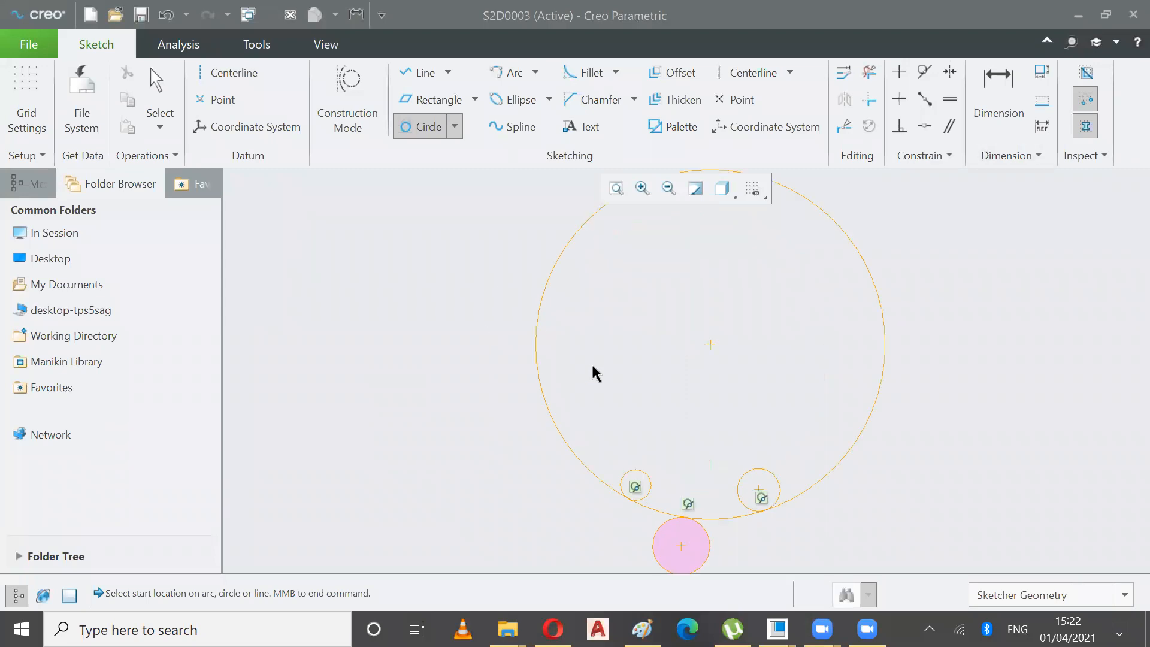
{"action": "scroll", "coordinate": [580, 397], "scroll_direction": "up", "scroll_amount": 5}
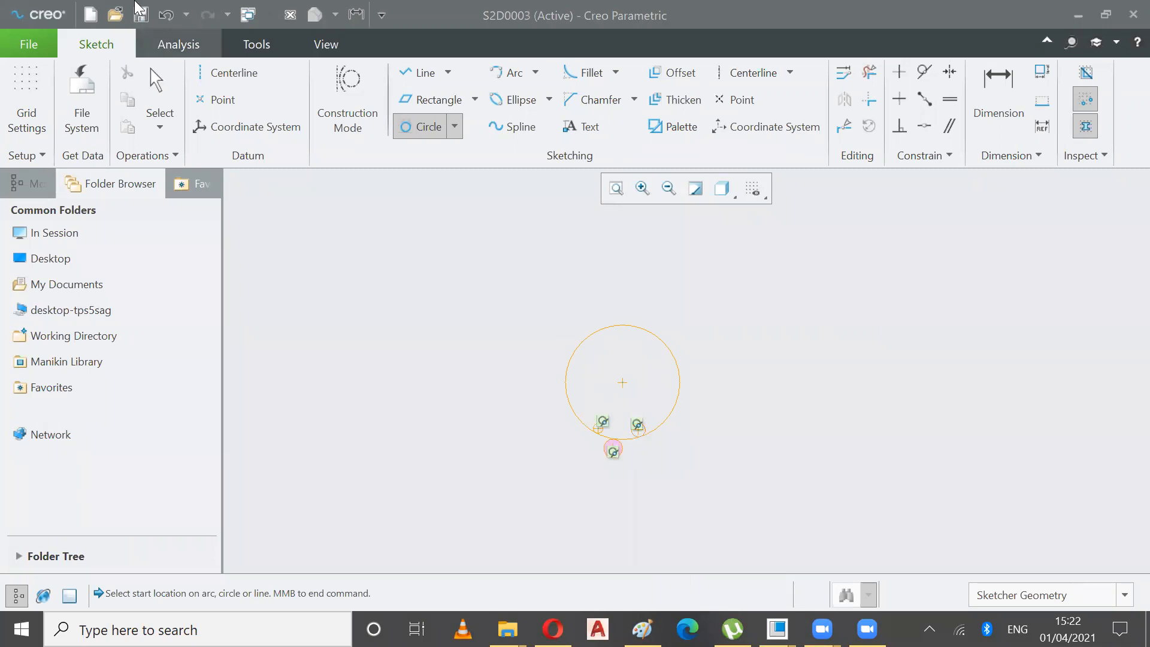
{"action": "left_click", "coordinate": [166, 14]}
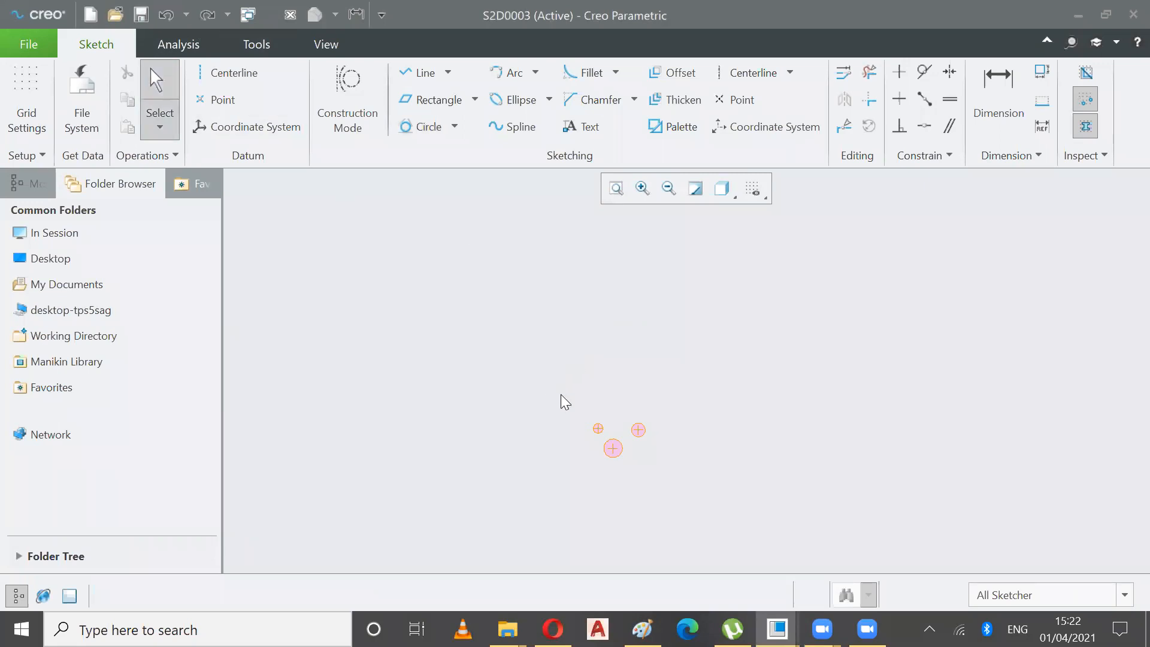
Move the three circles farther apart, the two upper ones outward and the lower one slightly up between them.
{"action": "left_click_drag", "start_coordinate": [597, 430], "coordinate": [549, 312]}
{"action": "left_click_drag", "start_coordinate": [638, 435], "coordinate": [684, 308]}
{"action": "left_click_drag", "start_coordinate": [612, 448], "coordinate": [624, 363]}
Draw a 3 Tangent circle that touches the upper-right, upper-left and lower circles from between them.
{"action": "left_click", "coordinate": [615, 188]}
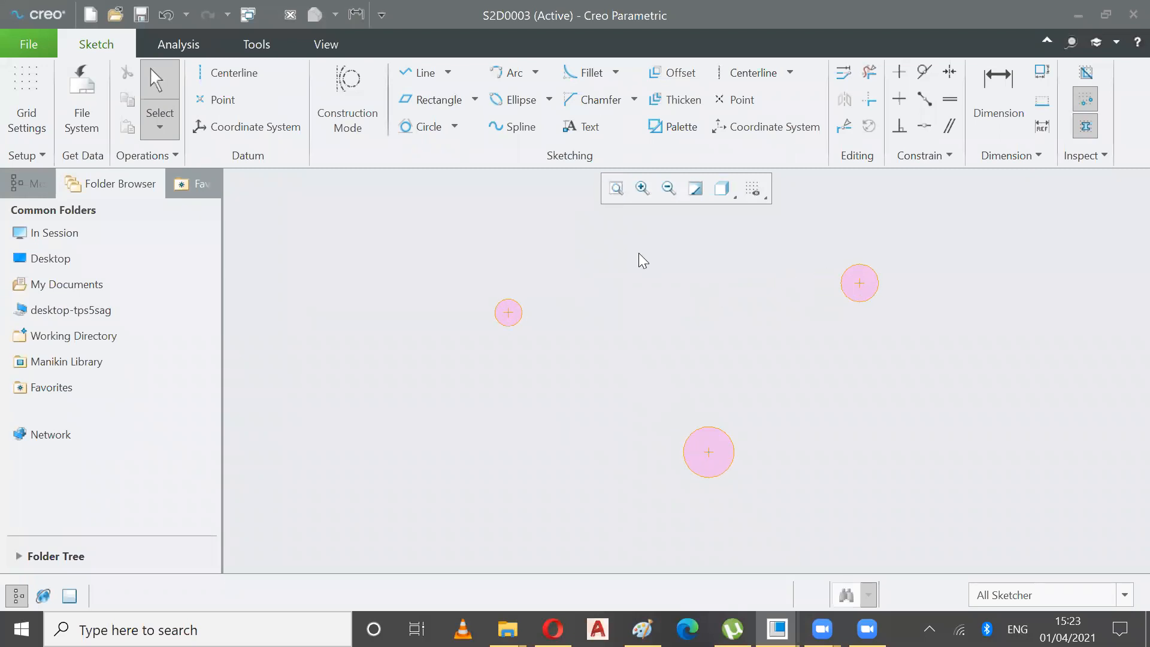
{"action": "scroll", "coordinate": [509, 263], "scroll_direction": "down", "scroll_amount": 2}
{"action": "scroll", "coordinate": [472, 255], "scroll_direction": "up", "scroll_amount": 2}
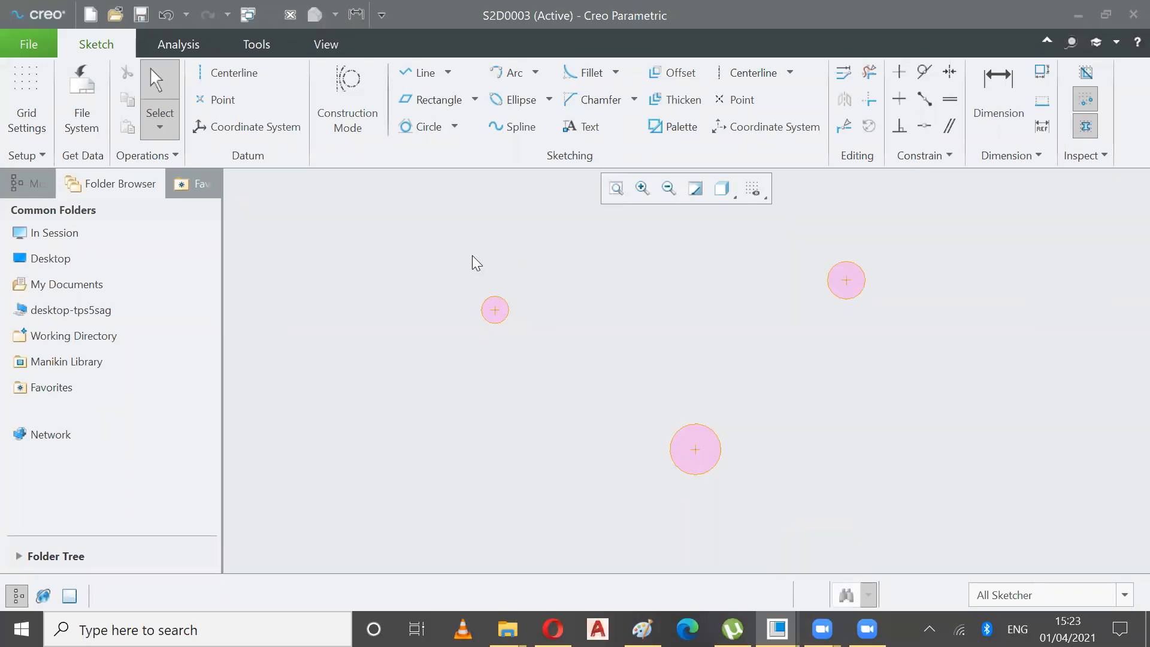
{"action": "scroll", "coordinate": [472, 255], "scroll_direction": "down", "scroll_amount": 1}
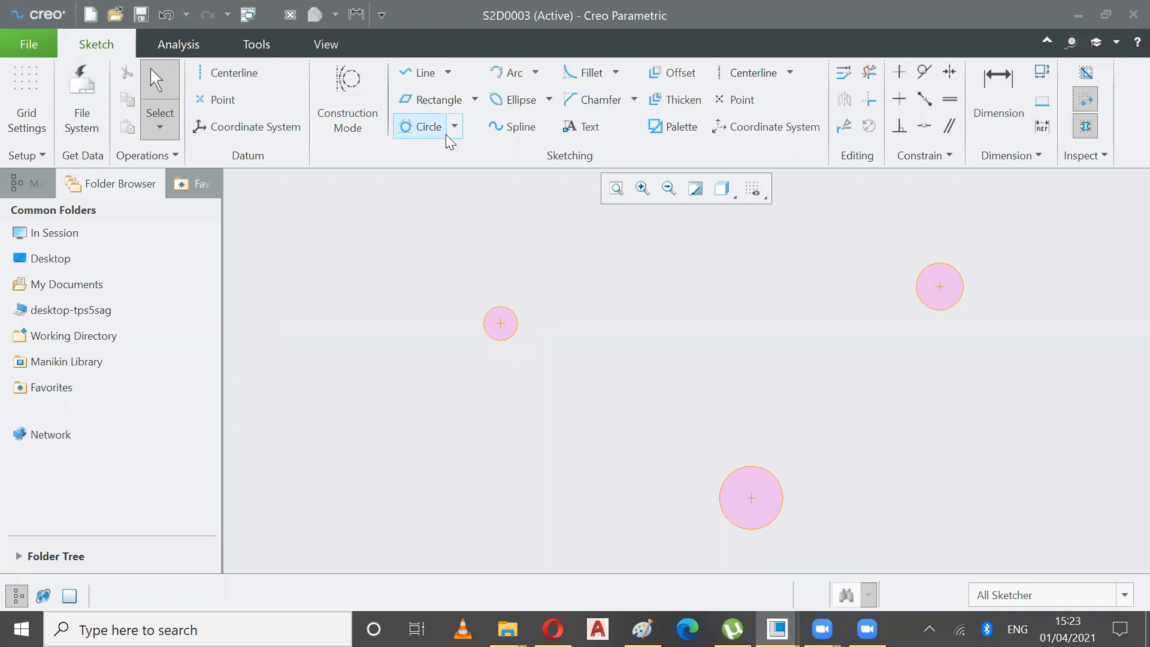
{"action": "left_click", "coordinate": [421, 128]}
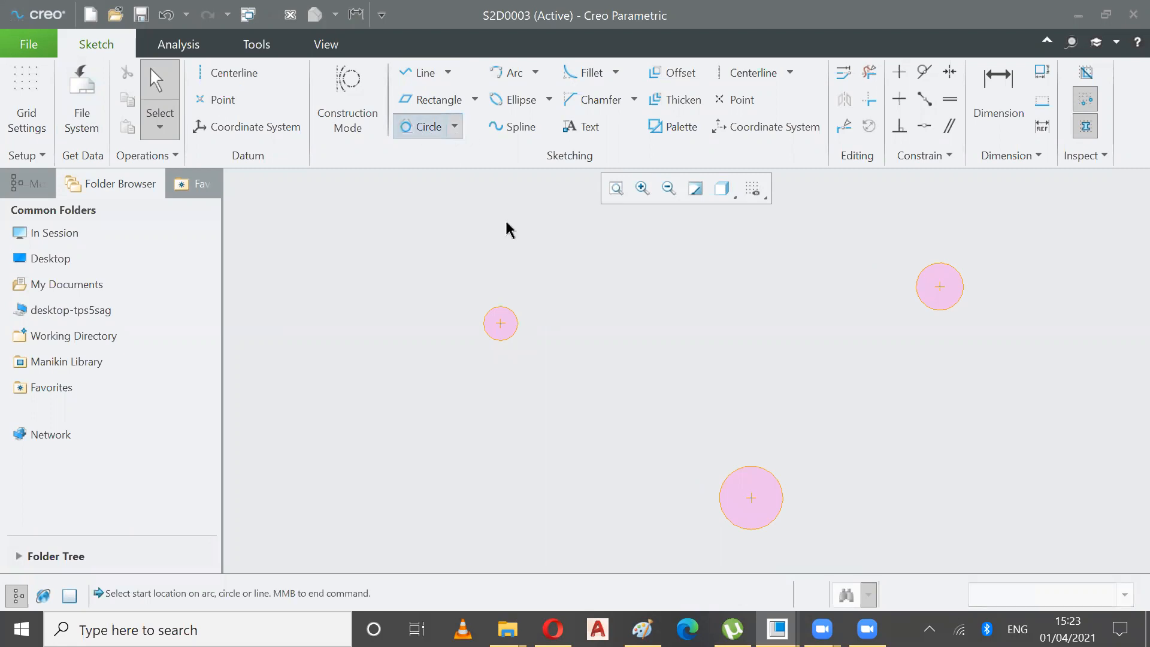
{"action": "left_click", "coordinate": [928, 310]}
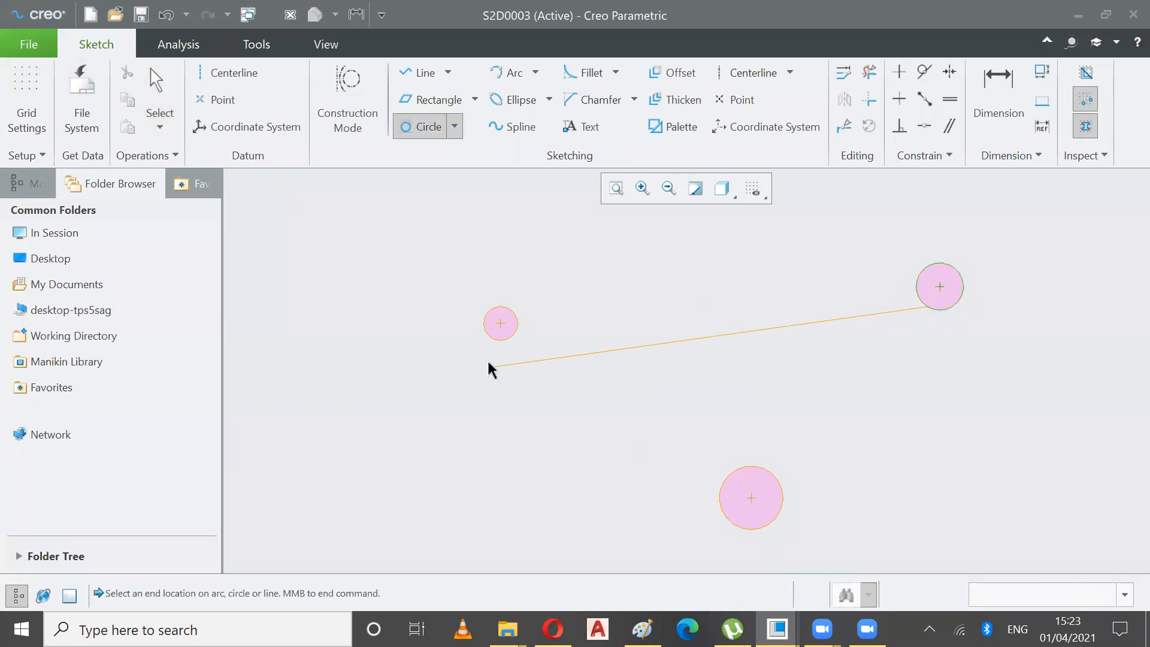
{"action": "left_click", "coordinate": [505, 338]}
{"action": "scroll", "coordinate": [602, 372], "scroll_direction": "down", "scroll_amount": 2}
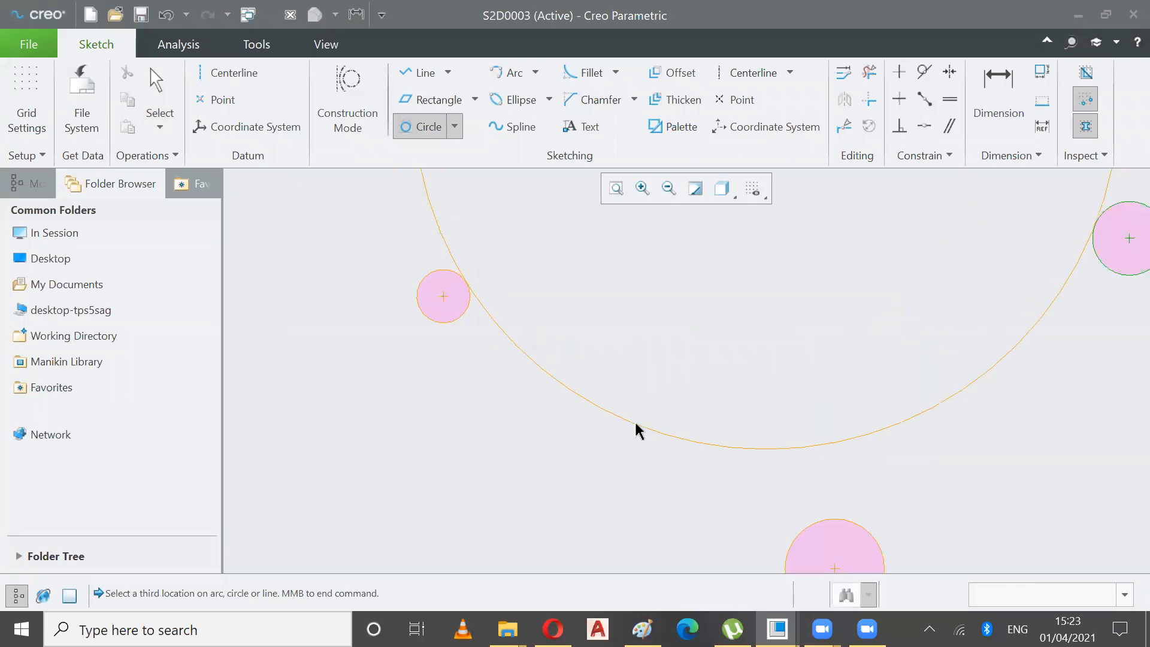
{"action": "scroll", "coordinate": [637, 427], "scroll_direction": "up", "scroll_amount": 4}
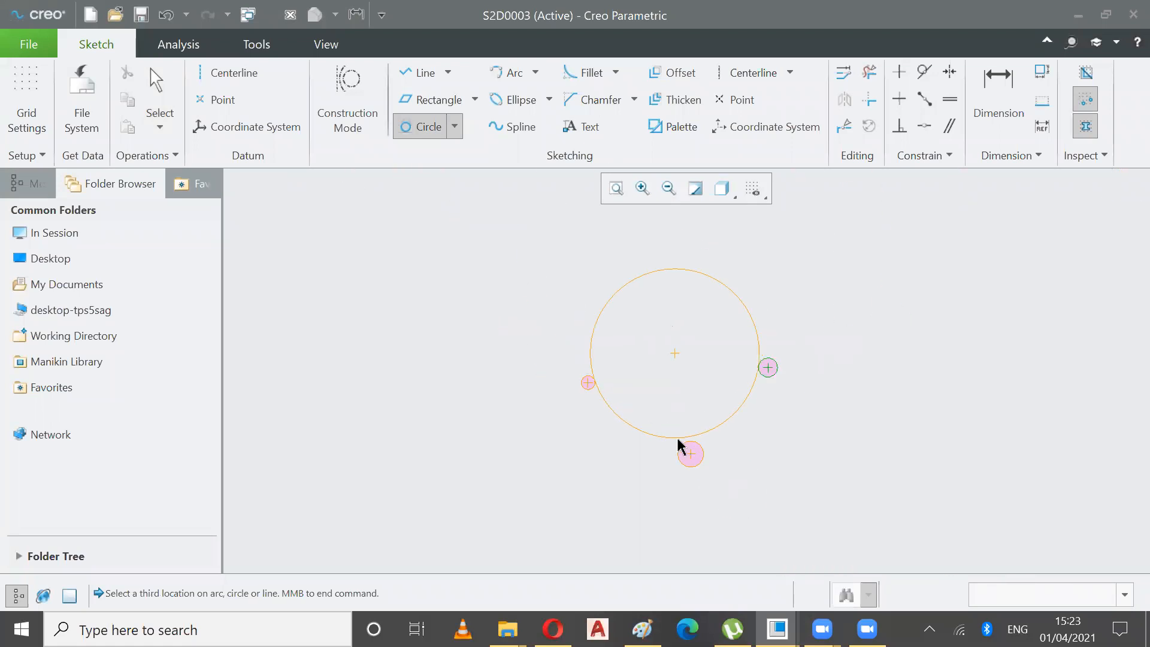
{"action": "left_click", "coordinate": [686, 450]}
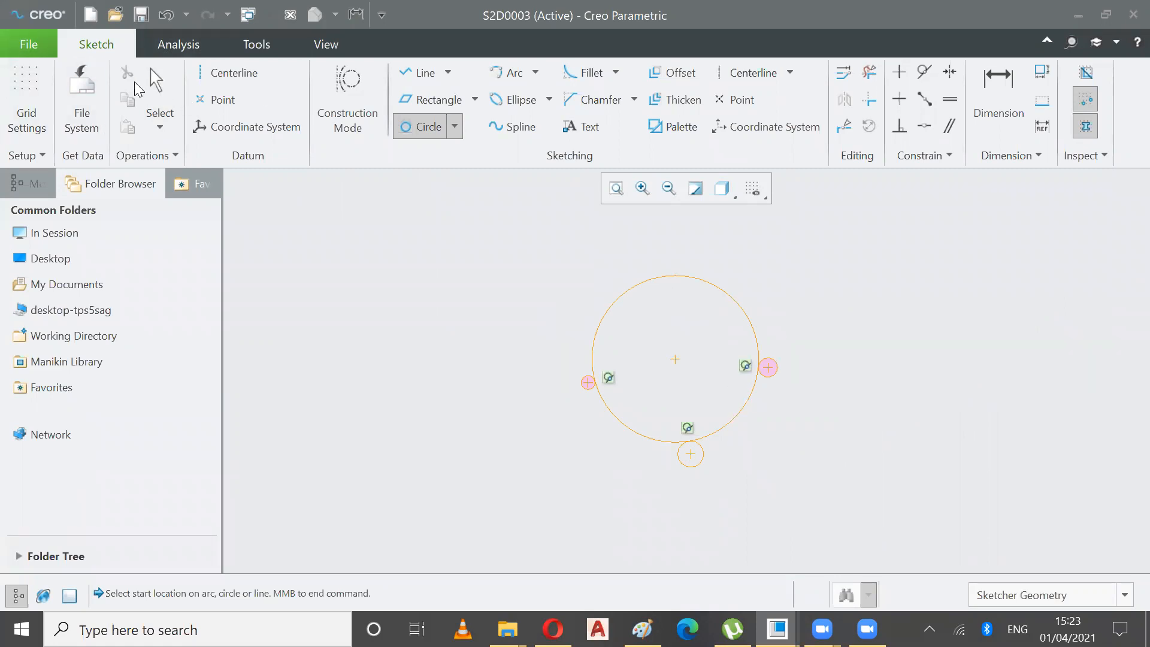
Shrink the 3 Tangent circle by pulling its edge inward, and clear the selection.
{"action": "left_click", "coordinate": [158, 84]}
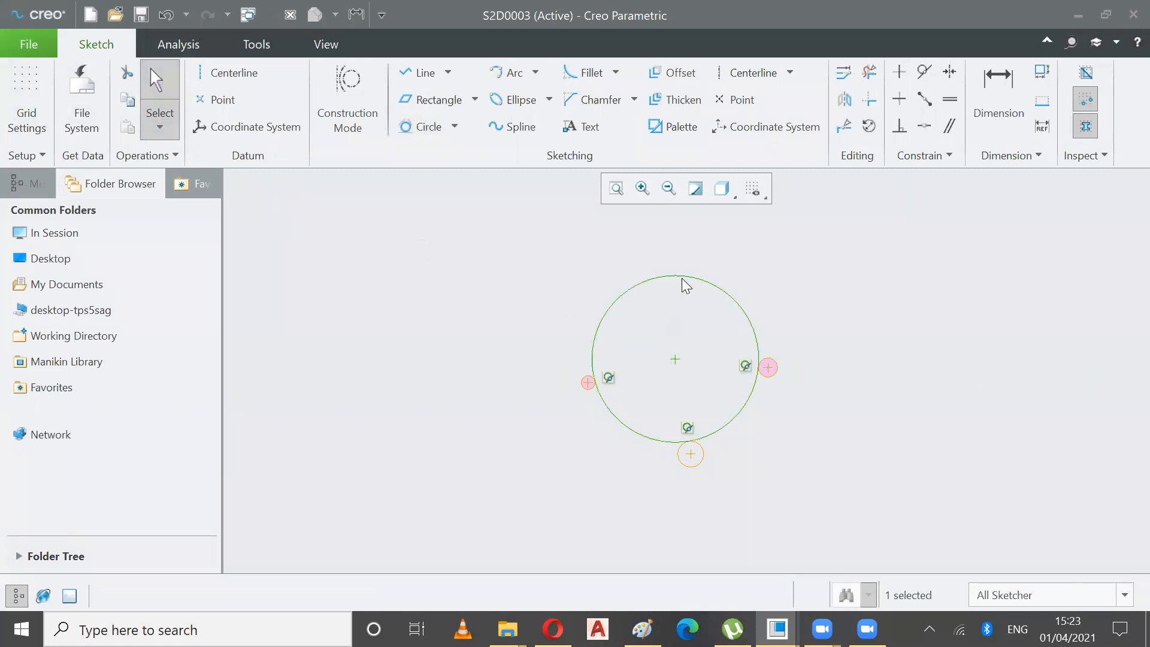
{"action": "mouse_move", "coordinate": [686, 286]}
{"action": "left_mouse_down"}
{"action": "mouse_move", "coordinate": [688, 323]}
{"action": "mouse_move", "coordinate": [672, 298]}
{"action": "left_mouse_up"}
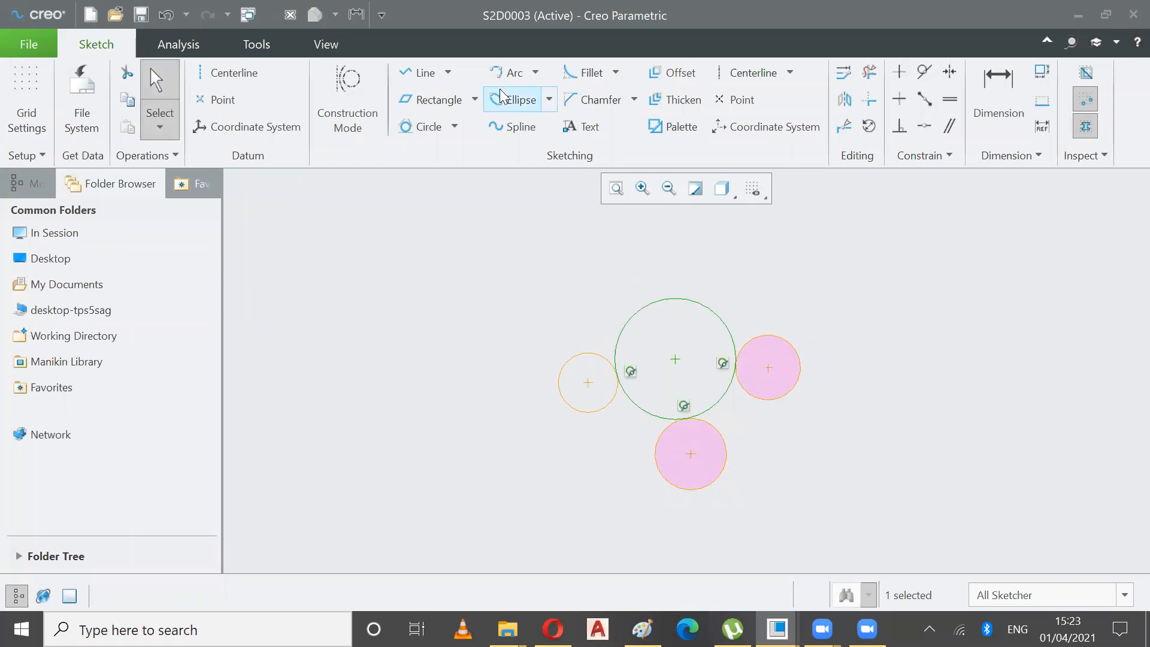
{"action": "left_click", "coordinate": [617, 188]}
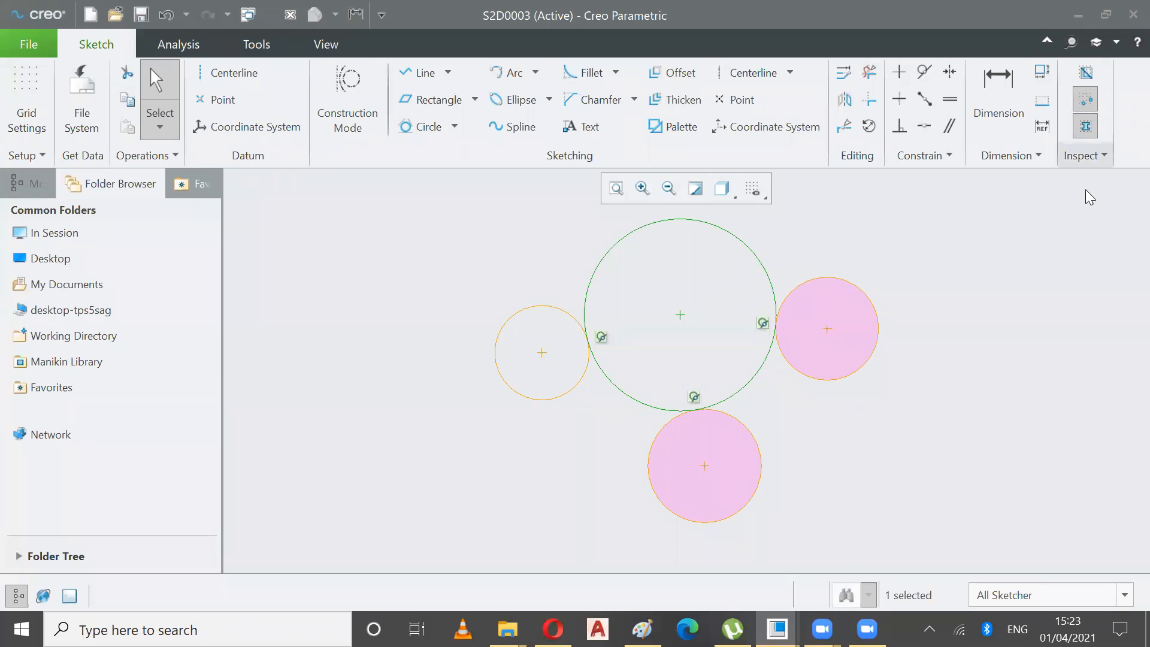
{"action": "left_click", "coordinate": [818, 426]}
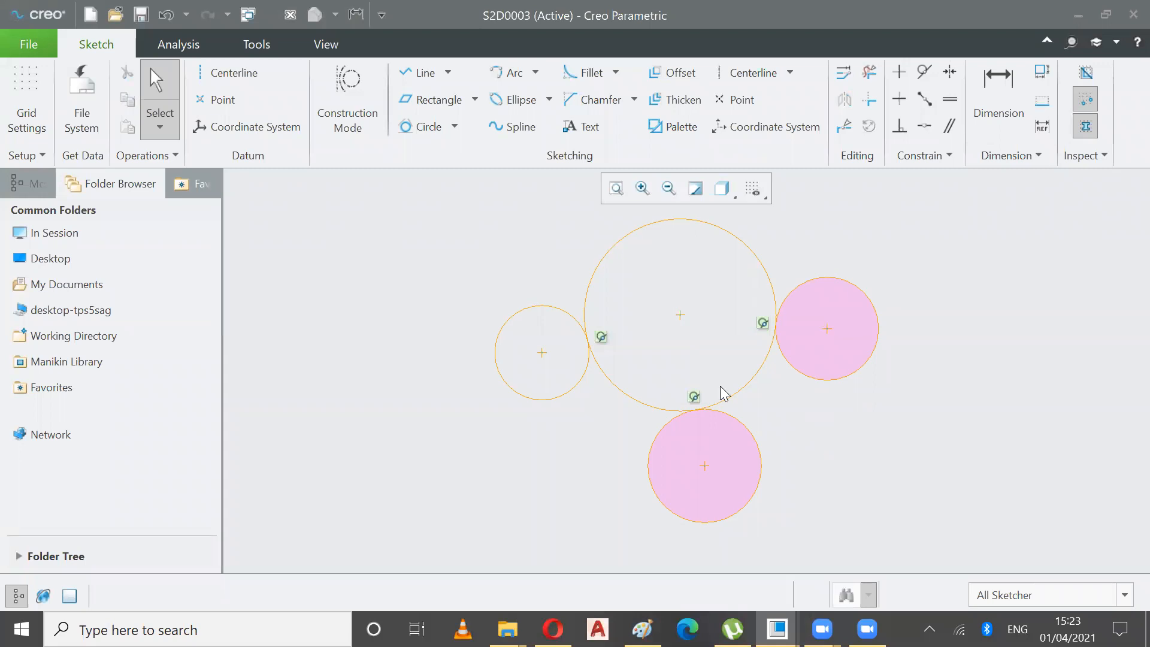
Delete the tangent constraint between the central and right-hand circles, and enlarge the central circle so it overlaps the right-hand one.
{"action": "left_click", "coordinate": [762, 324]}
{"action": "key", "text": "Delete"}
{"action": "left_click_drag", "start_coordinate": [764, 364], "coordinate": [799, 378]}
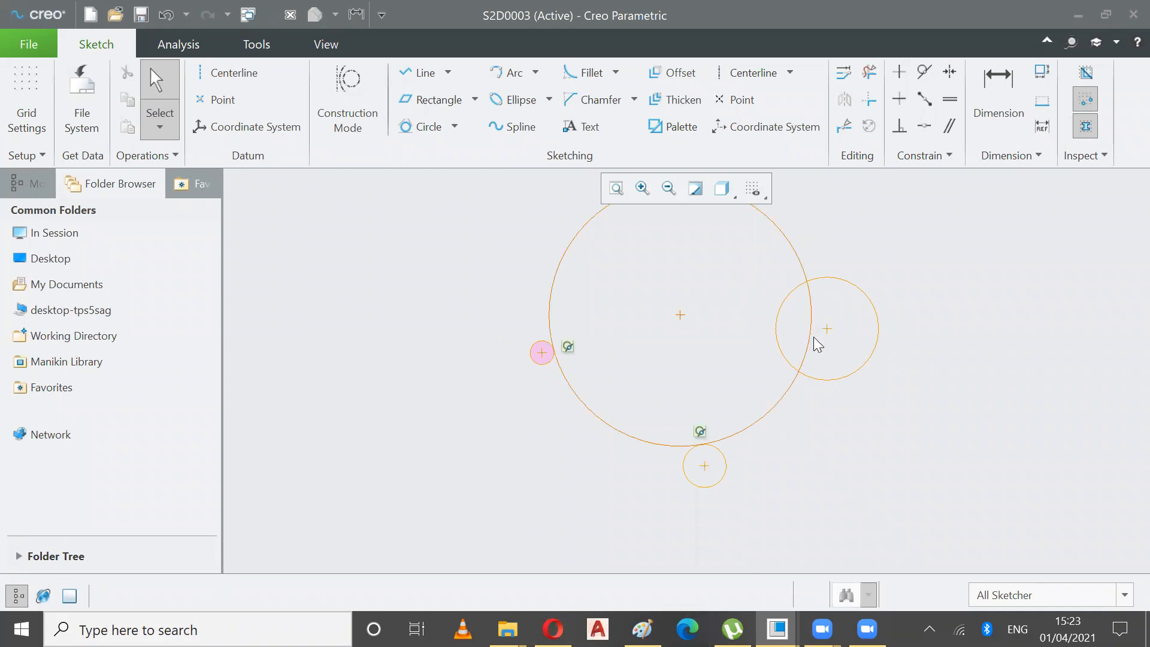
Apply a Tangent constraint between the central and right-hand circles, and shift the central circle slightly to the right.
{"action": "left_click", "coordinate": [822, 278]}
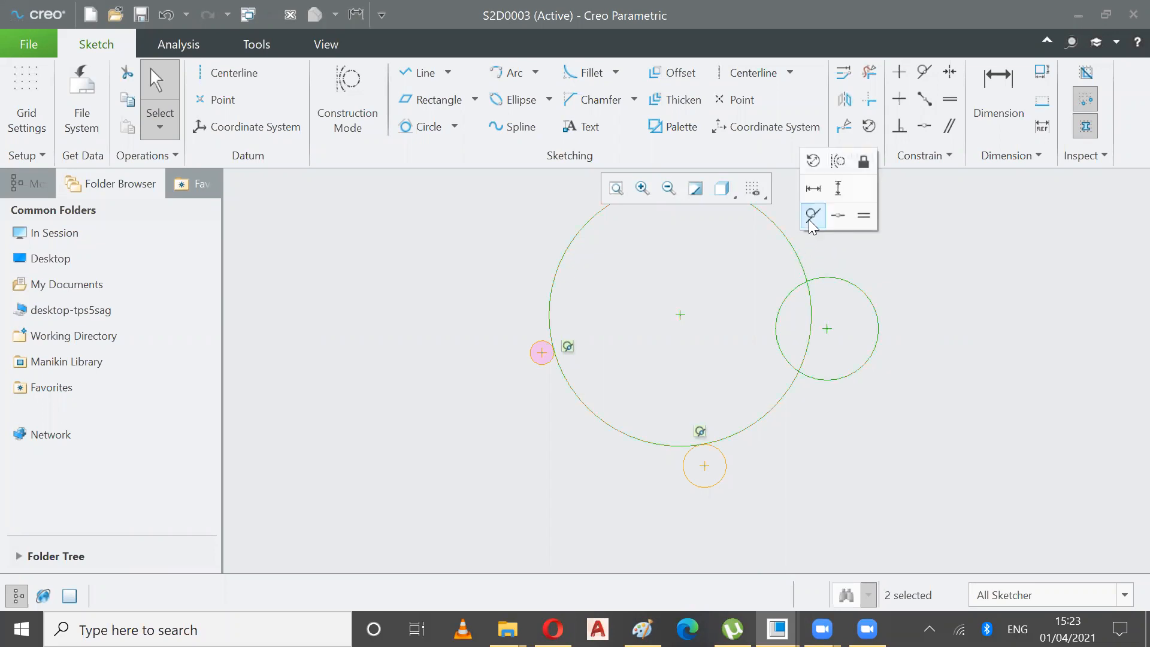
{"action": "left_click", "coordinate": [809, 219]}
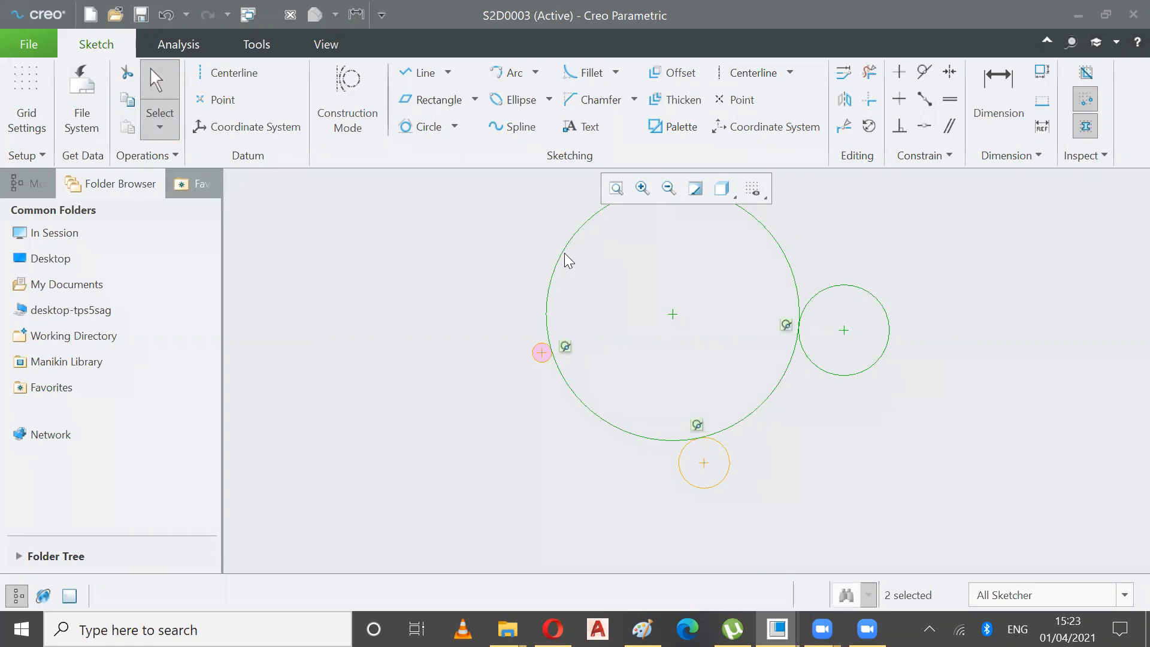
{"action": "left_click_drag", "start_coordinate": [564, 254], "coordinate": [588, 254]}
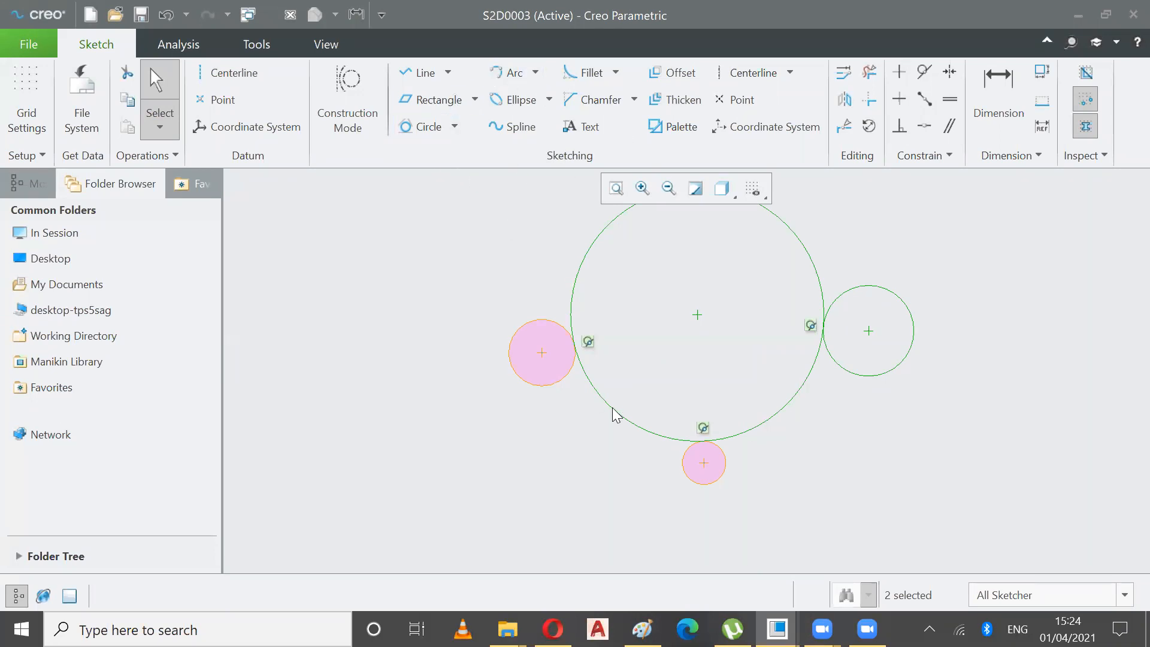
Select all geometry and delete the four tangent circles.
{"action": "left_click", "coordinate": [149, 136]}
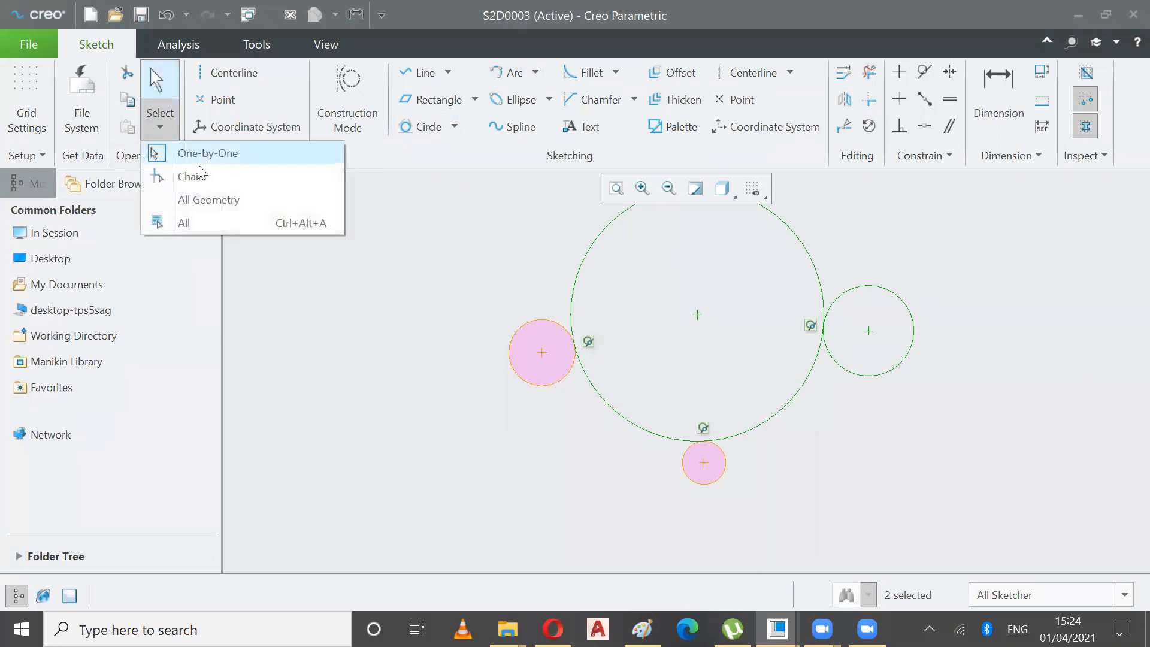
{"action": "left_click", "coordinate": [205, 203]}
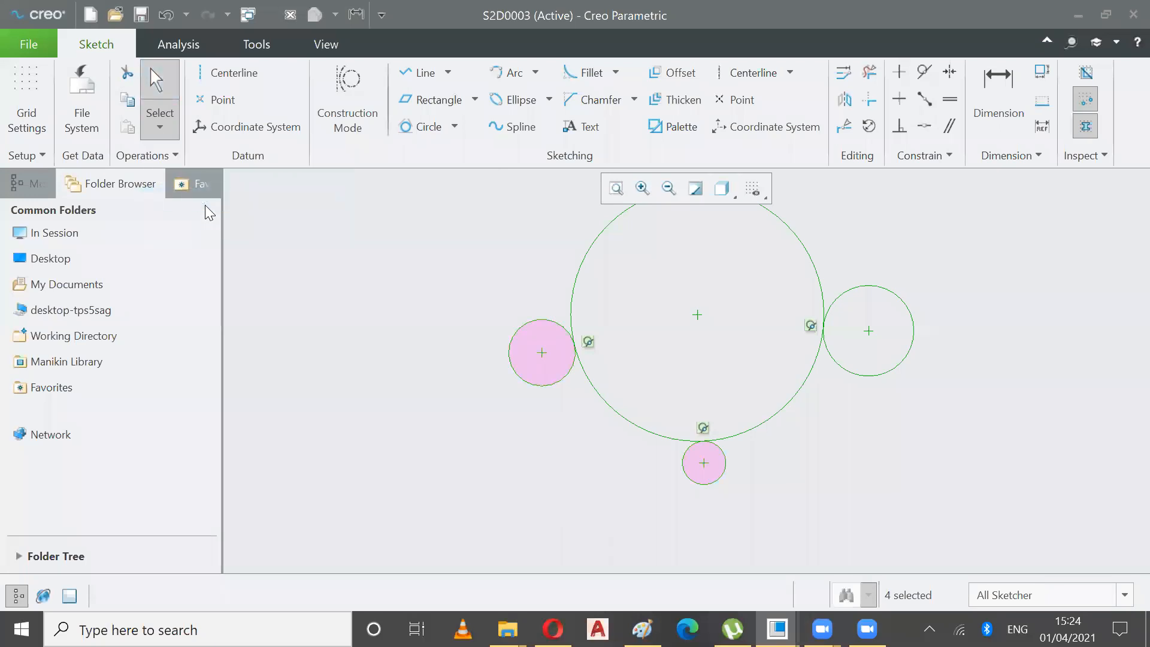
{"action": "key", "text": "Delete"}
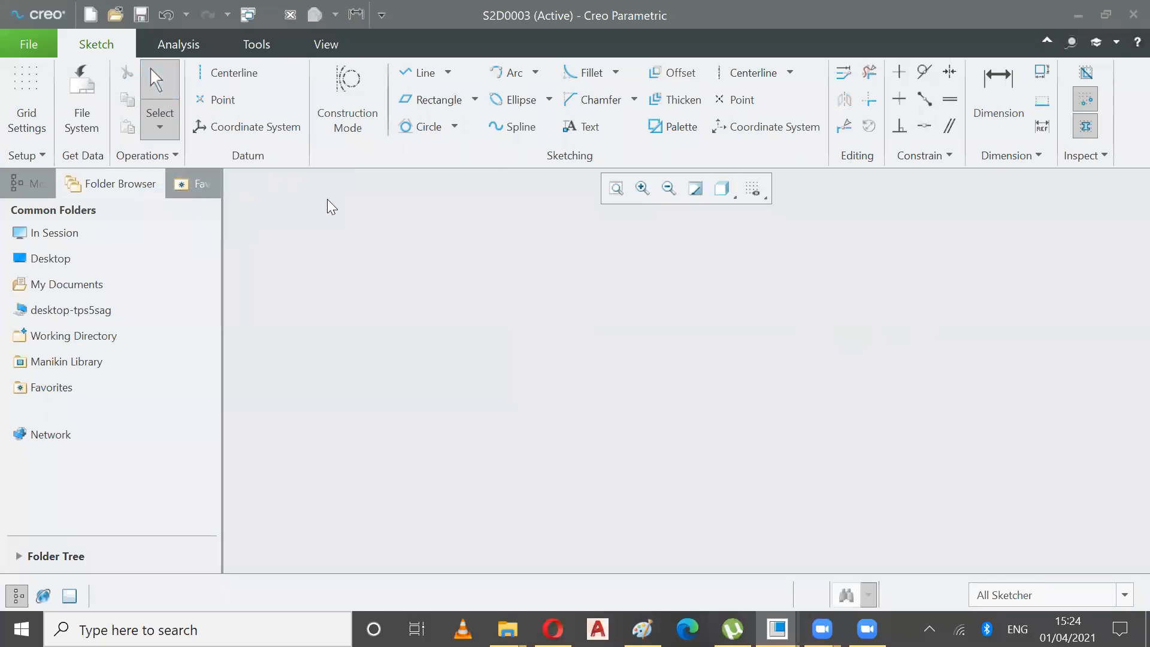
{"action": "left_click", "coordinate": [536, 72]}
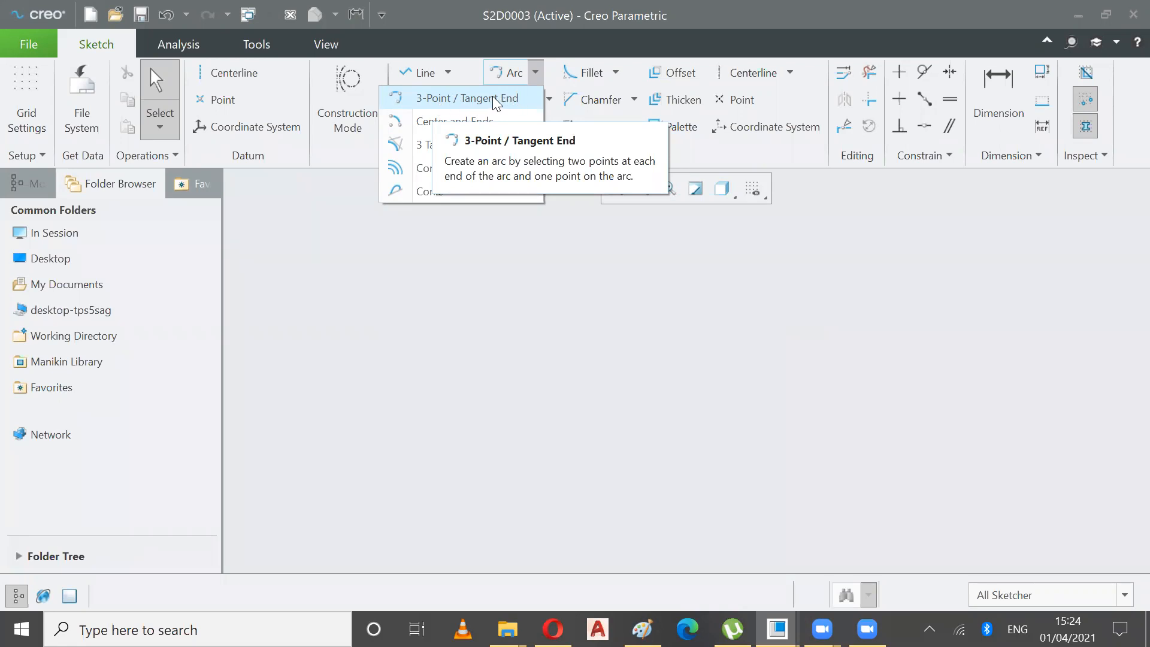
{"action": "left_click", "coordinate": [482, 284]}
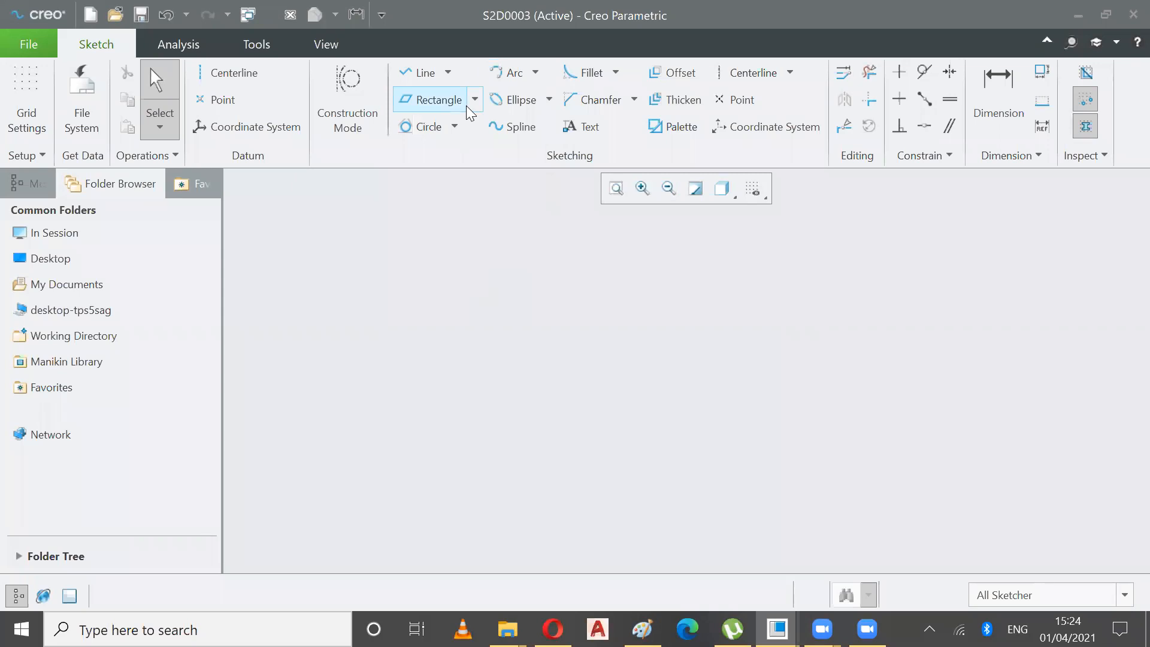
{"action": "left_click", "coordinate": [536, 70]}
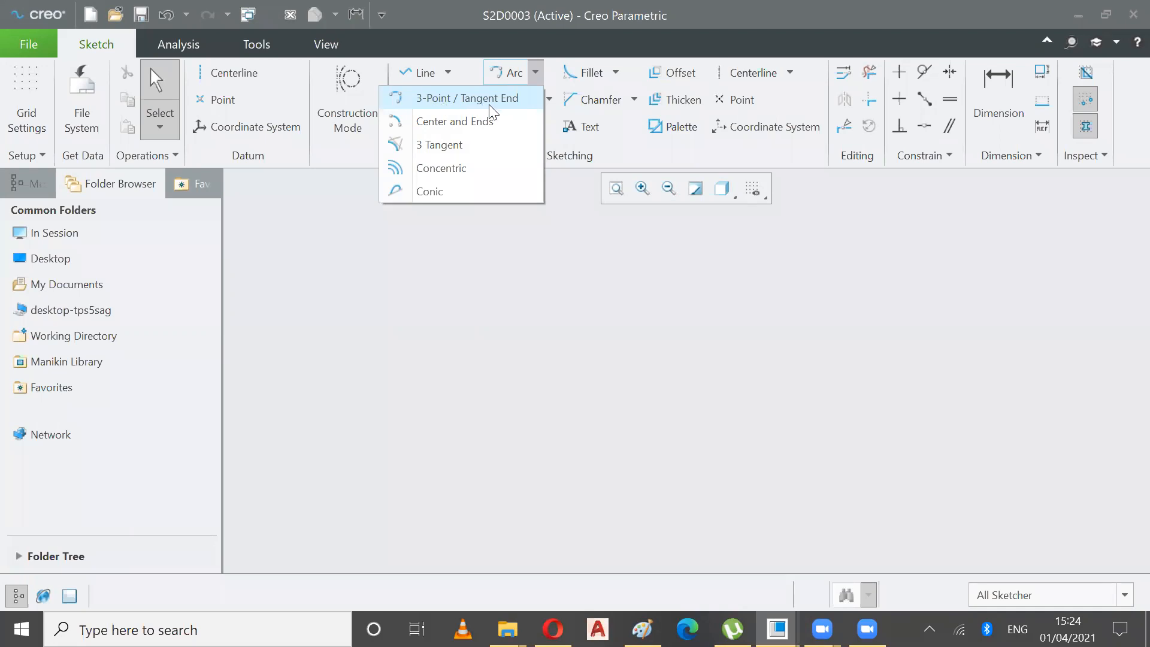
{"action": "left_click", "coordinate": [518, 279]}
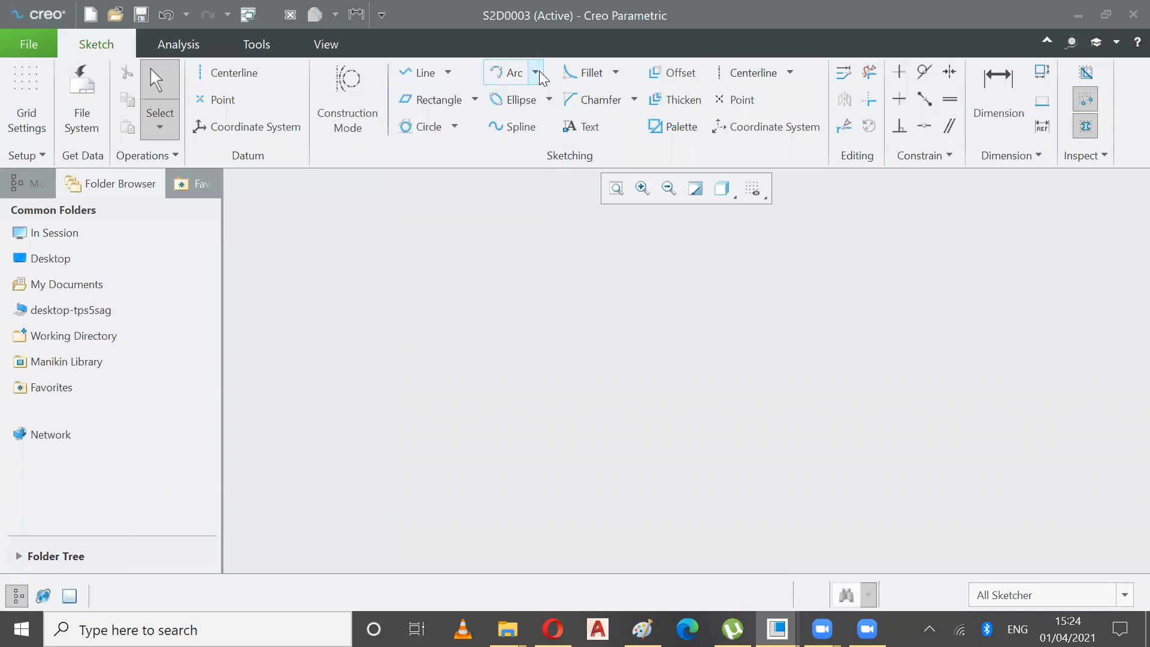
{"action": "left_click", "coordinate": [539, 71]}
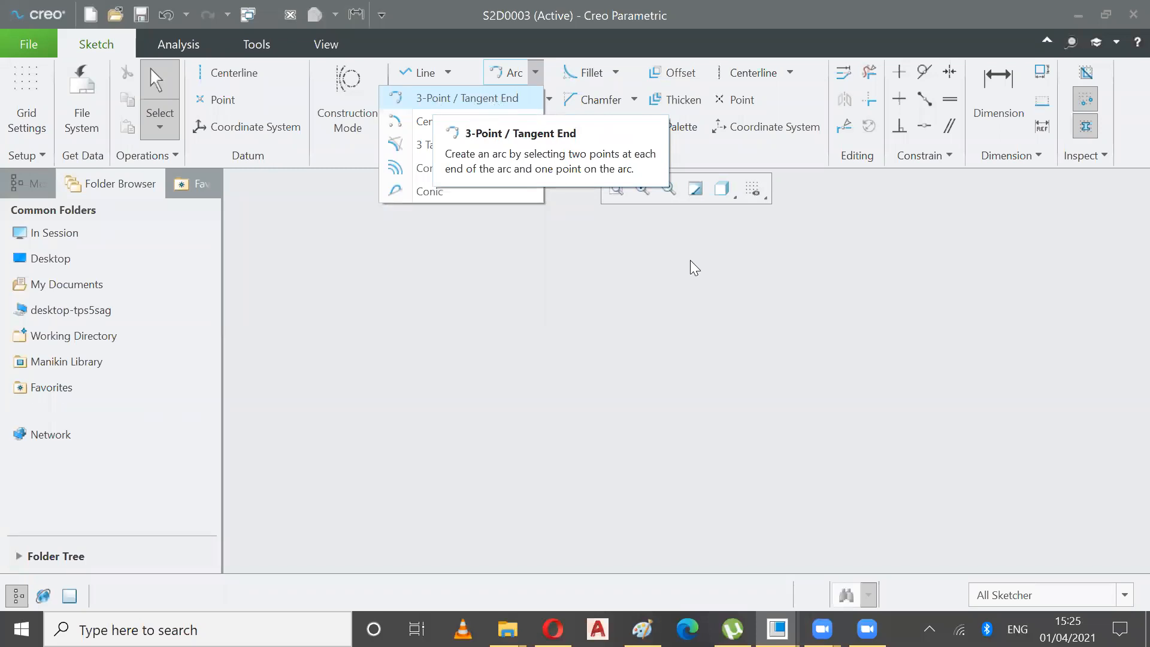
{"action": "left_click", "coordinate": [677, 195]}
{"action": "left_click", "coordinate": [537, 76]}
{"action": "left_click", "coordinate": [584, 343]}
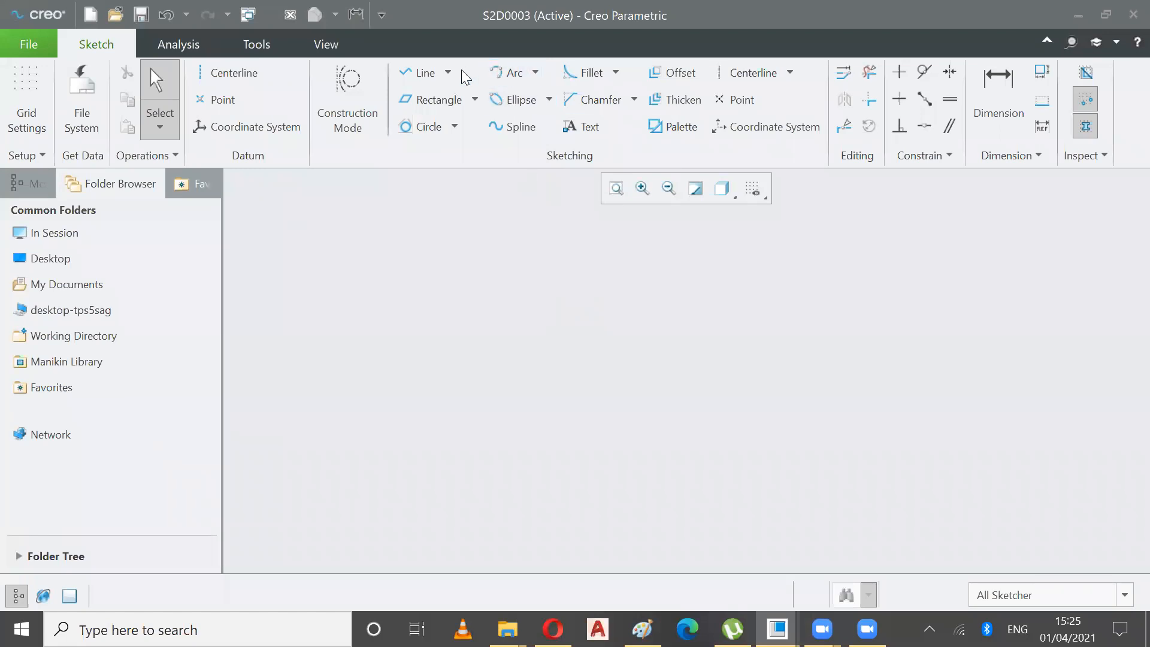
Sketch a 3-Point arc that bulges downward, in the empty sketch.
{"action": "left_click", "coordinate": [535, 76]}
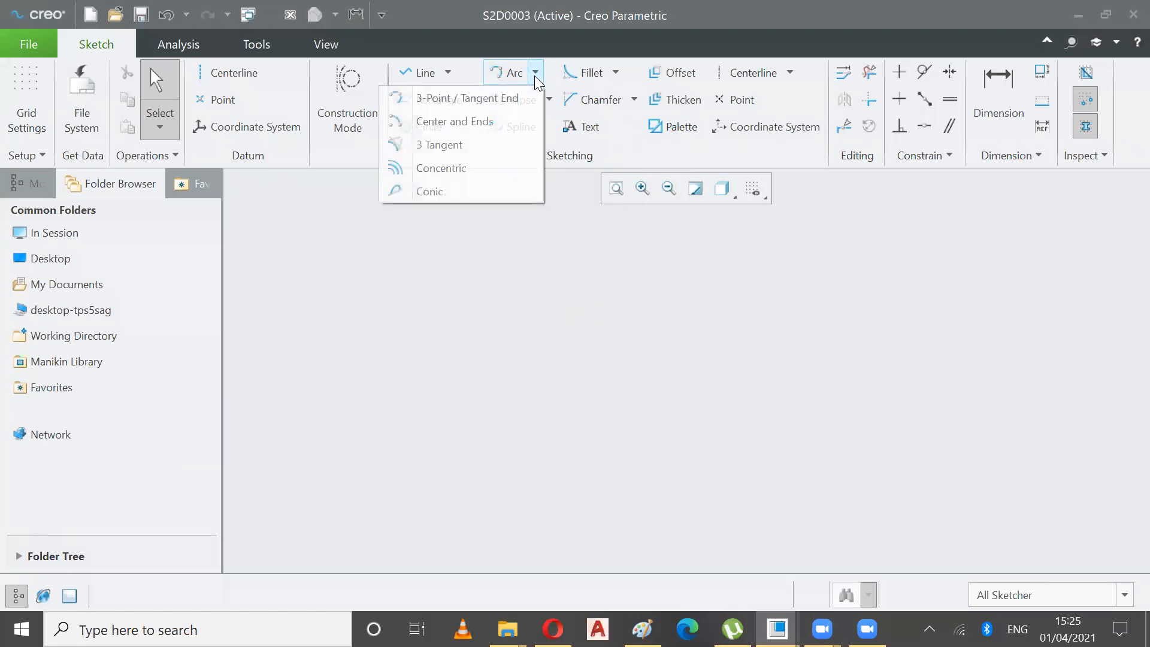
{"action": "left_click", "coordinate": [486, 101]}
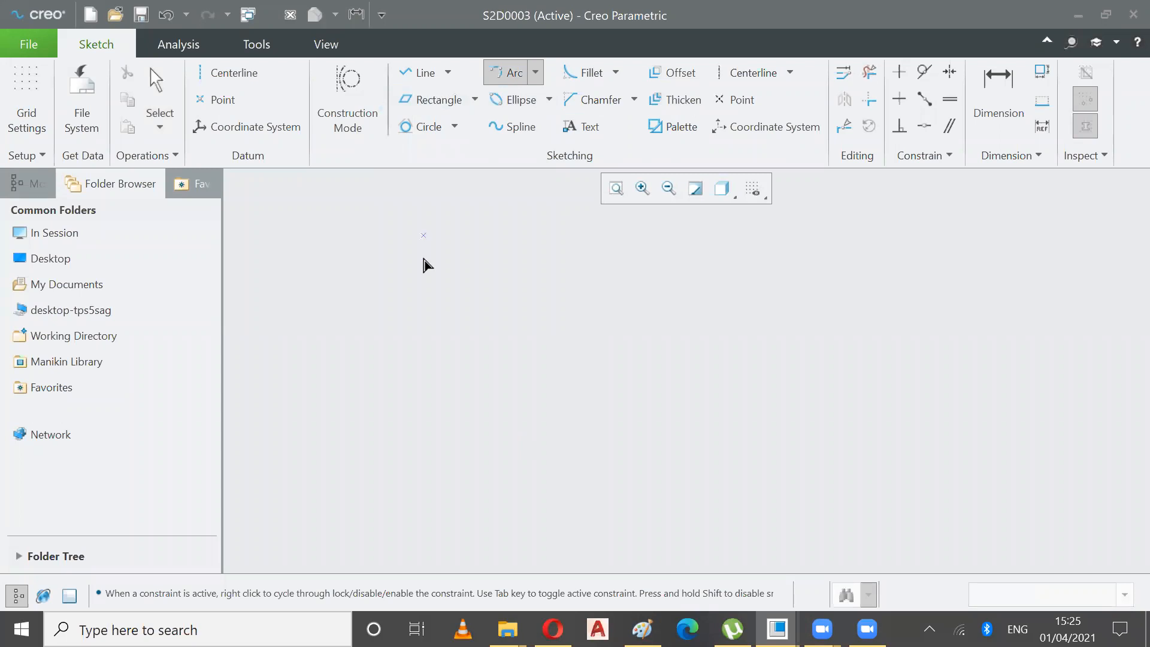
{"action": "left_click", "coordinate": [494, 282]}
{"action": "left_click", "coordinate": [467, 327]}
{"action": "left_click", "coordinate": [616, 189]}
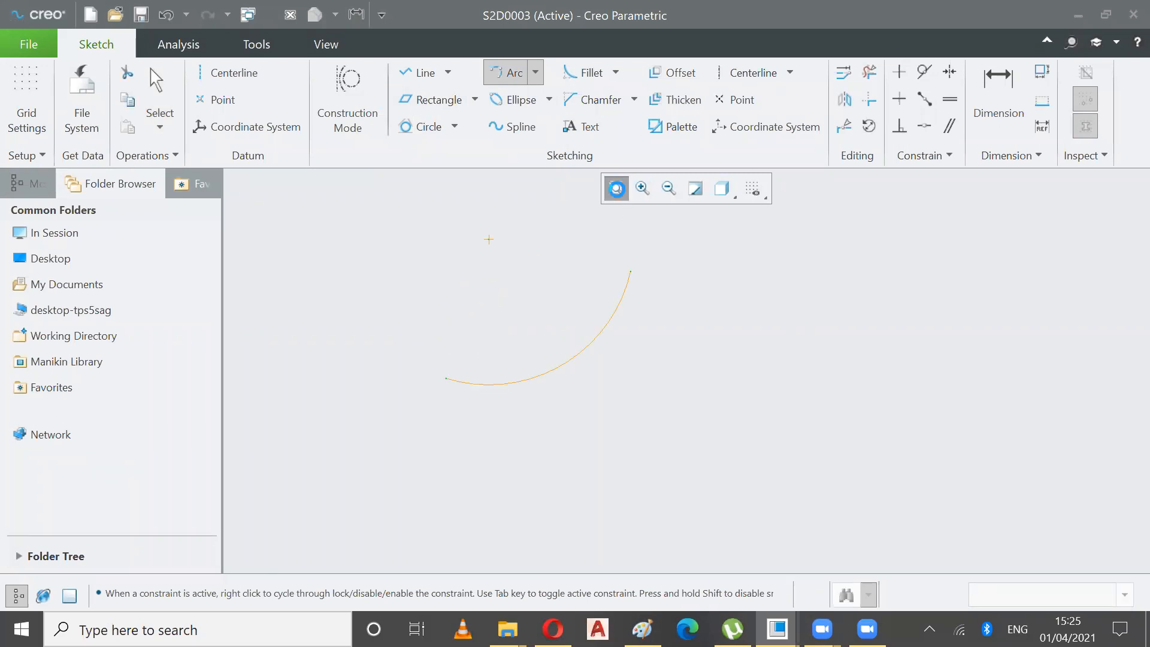
{"action": "scroll", "coordinate": [703, 407], "scroll_direction": "up", "scroll_amount": 5}
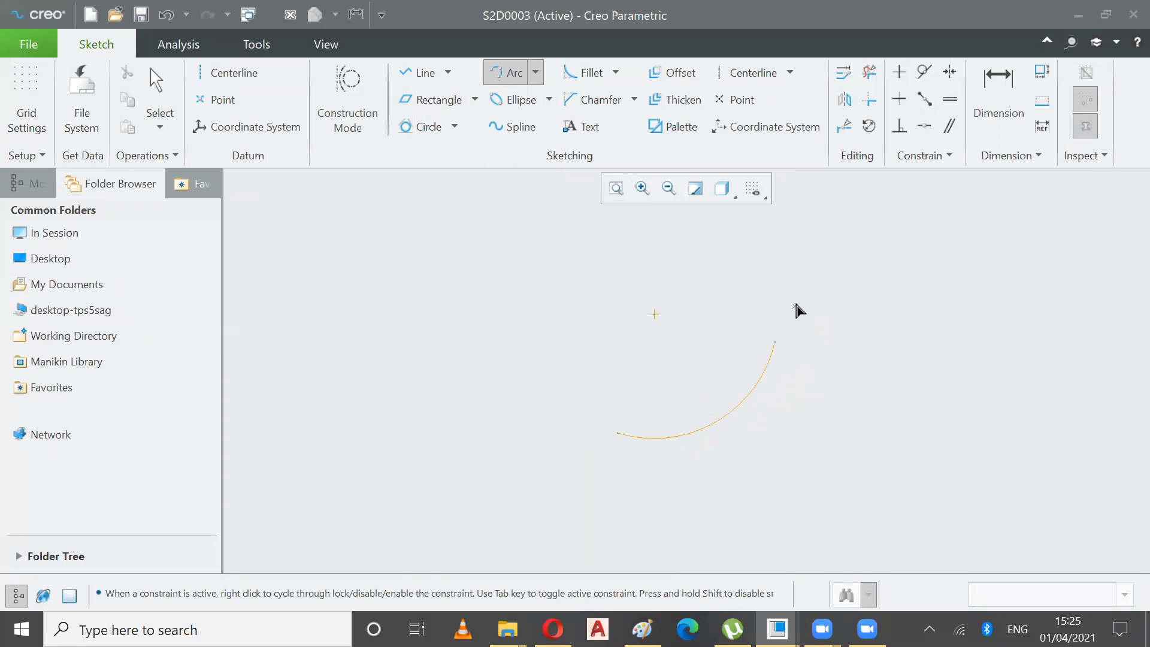
{"action": "scroll", "coordinate": [790, 348], "scroll_direction": "up", "scroll_amount": 2}
Sketch a shallow, non-tangent 3-Point arc from the first arc's right endpoint, ending higher up to the right.
{"action": "left_click", "coordinate": [535, 73]}
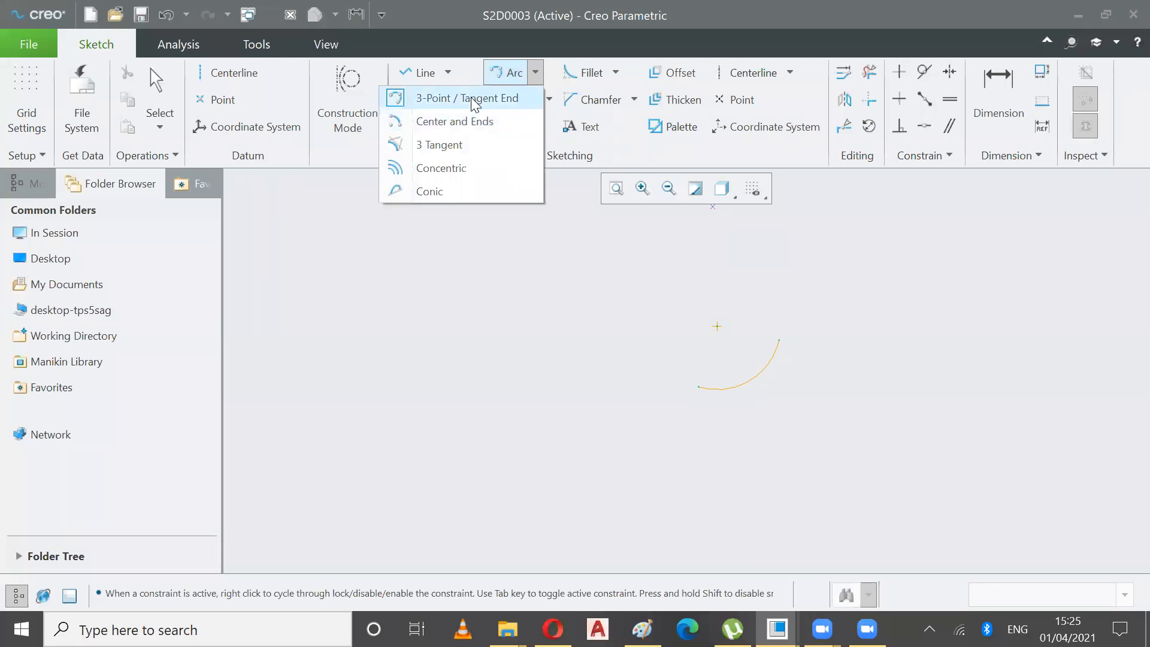
{"action": "left_click", "coordinate": [467, 98]}
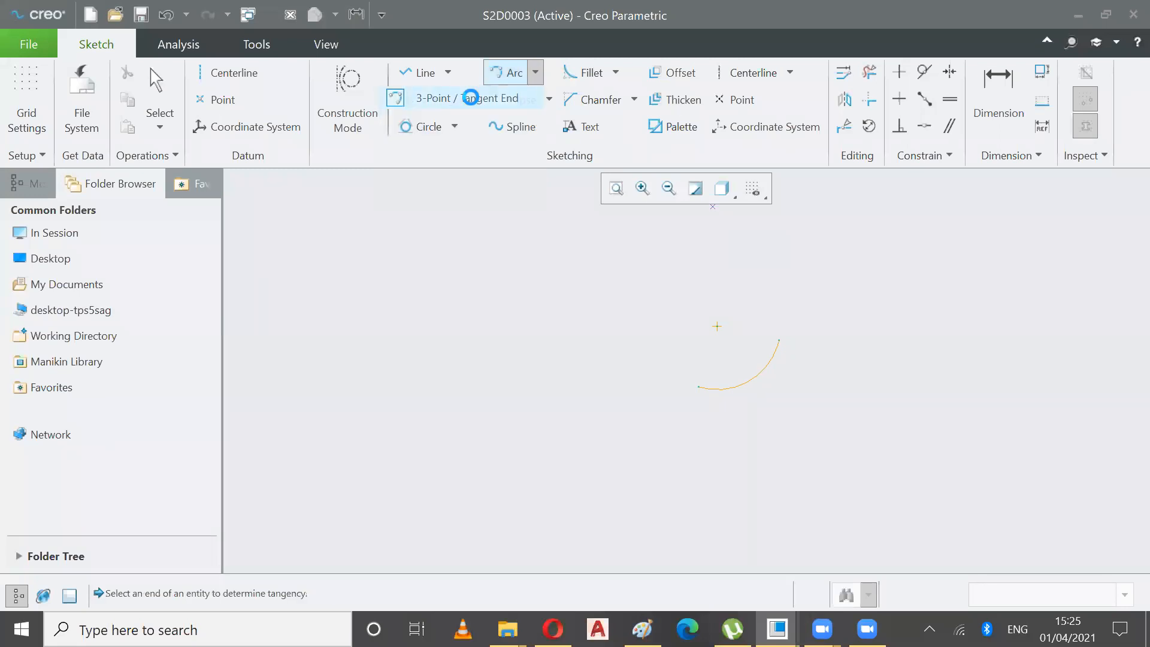
{"action": "left_click", "coordinate": [778, 340]}
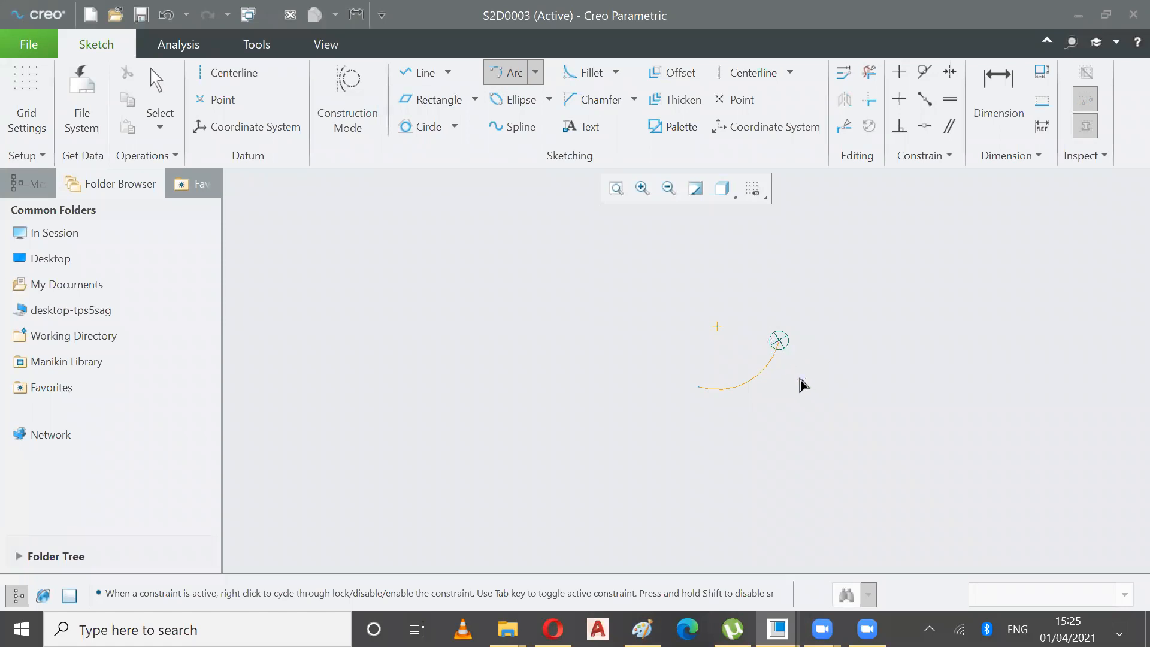
{"action": "left_click", "coordinate": [778, 341]}
{"action": "left_click", "coordinate": [781, 340]}
{"action": "left_click", "coordinate": [774, 366]}
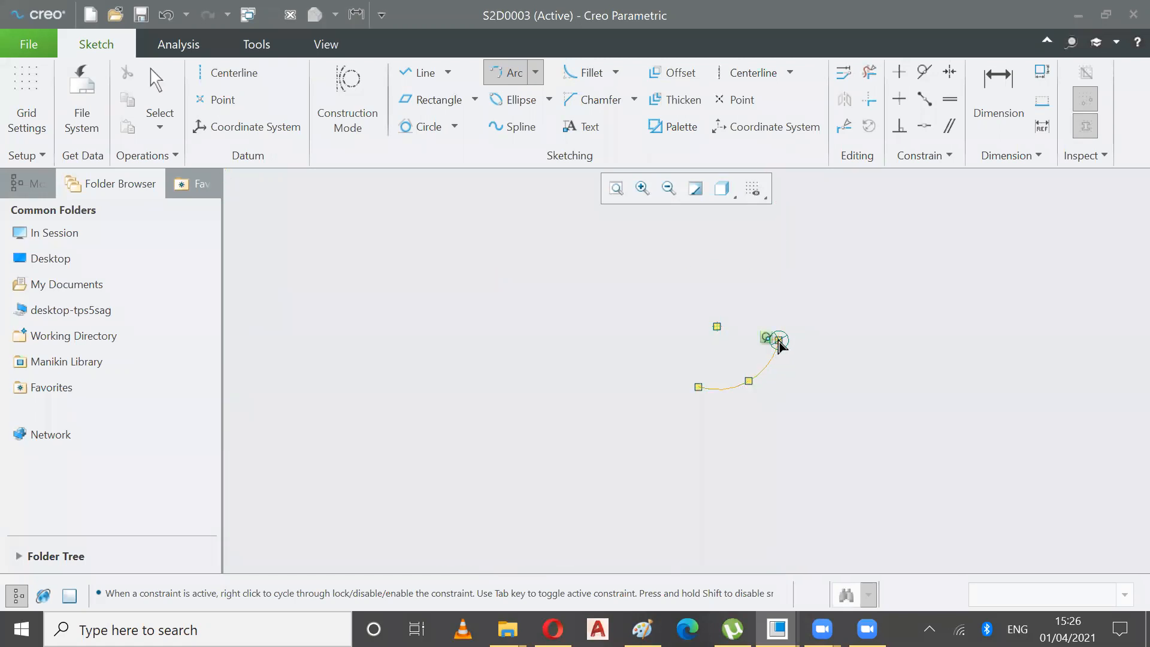
{"action": "left_click", "coordinate": [779, 340]}
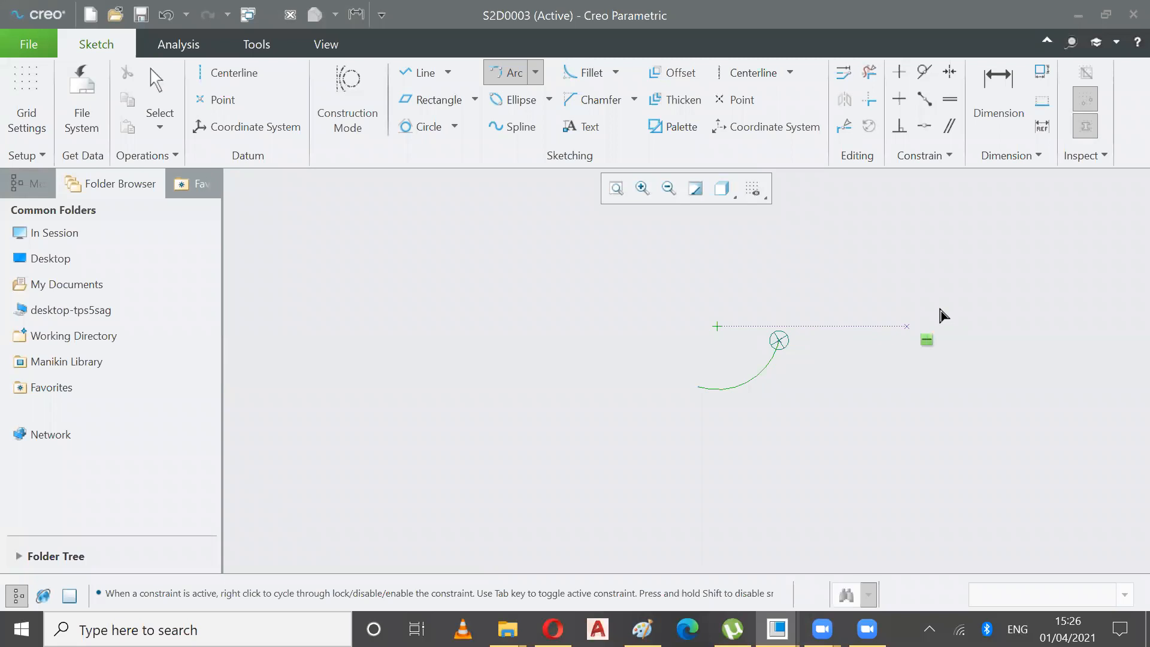
{"action": "left_click", "coordinate": [996, 275]}
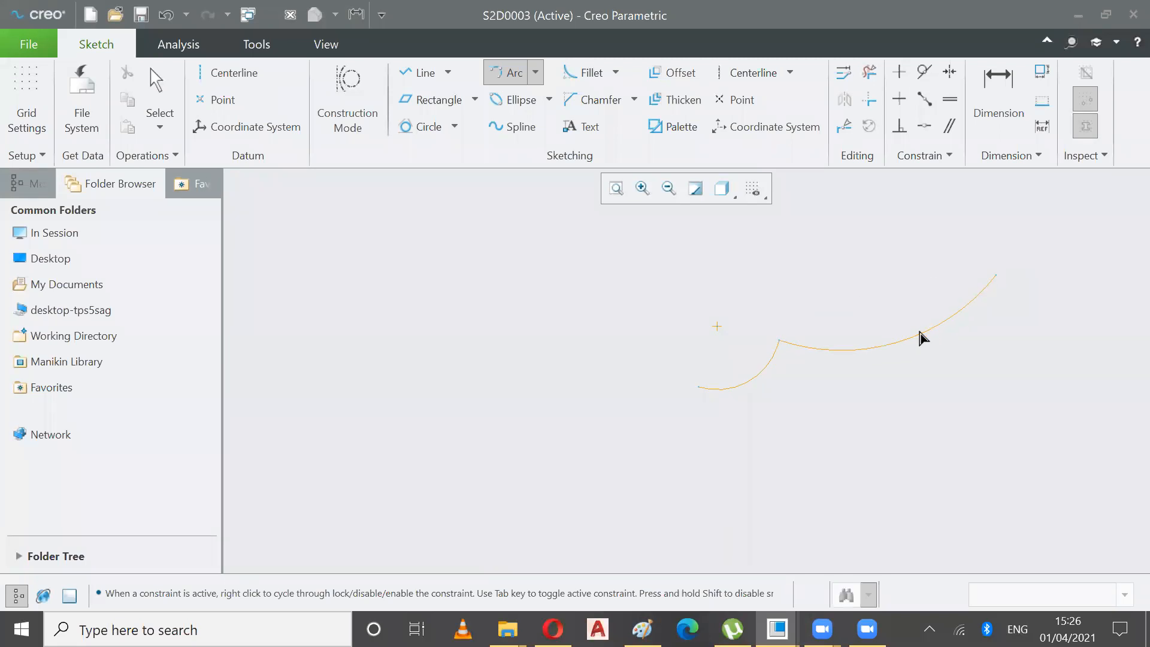
{"action": "left_click", "coordinate": [859, 345]}
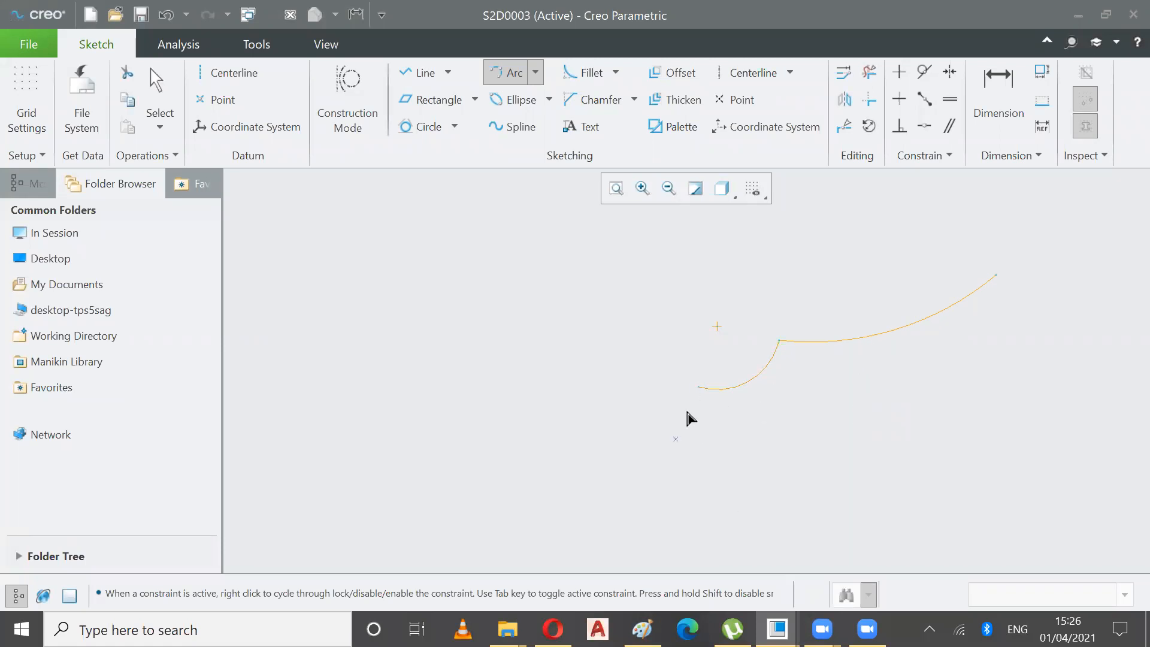
Sketch a Tangent End arc rising from the first arc's left endpoint, and continue with a downward-bulging 3-Point arc further left.
{"action": "left_click", "coordinate": [697, 388]}
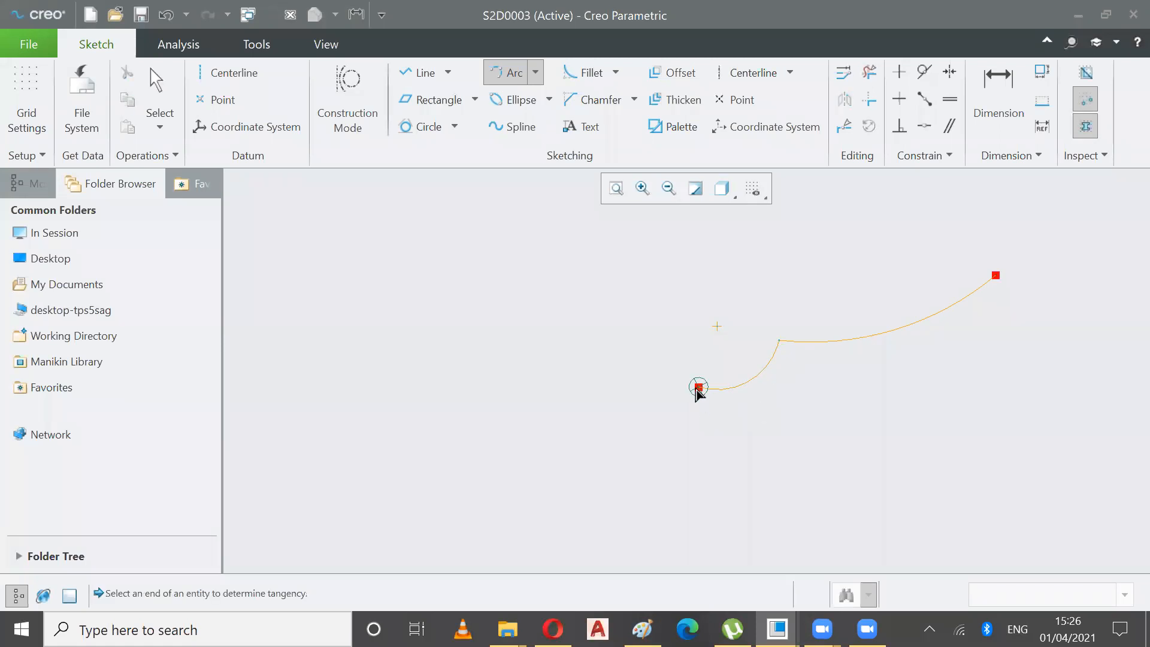
{"action": "left_click", "coordinate": [698, 388]}
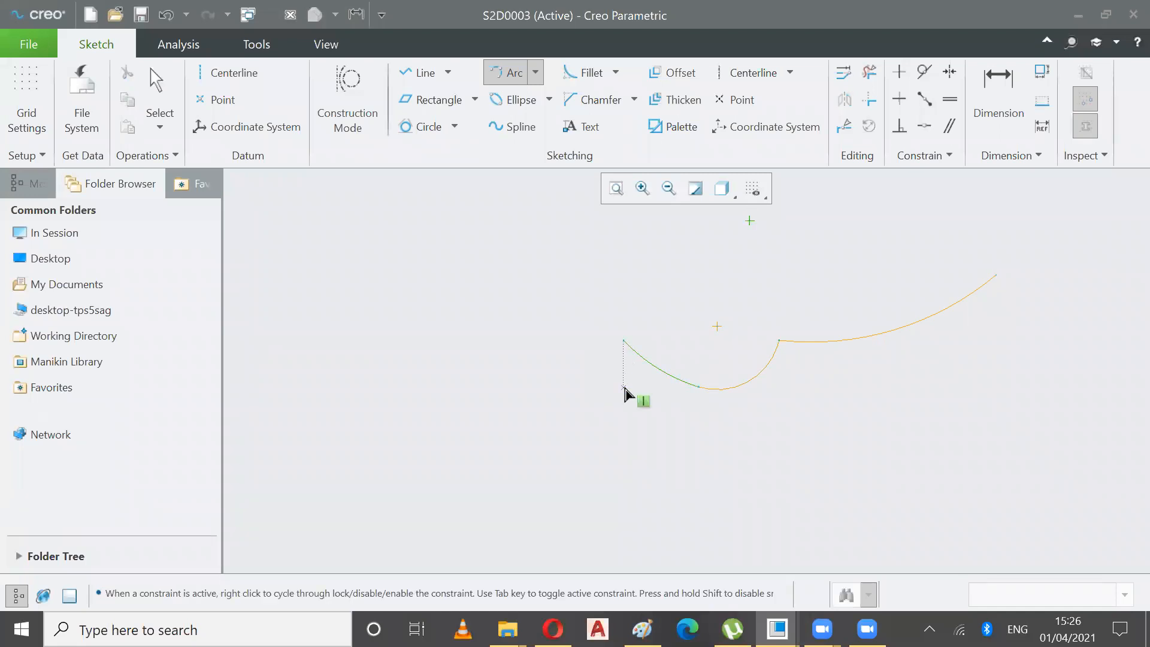
{"action": "left_click", "coordinate": [623, 342]}
{"action": "left_click", "coordinate": [623, 340]}
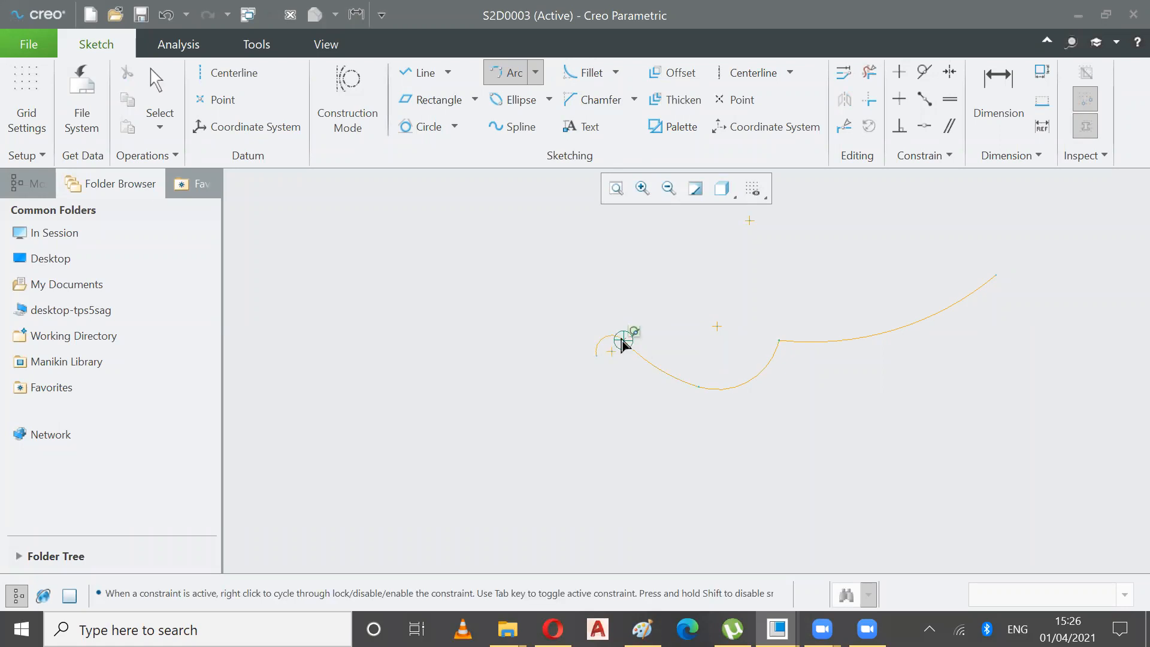
{"action": "left_click", "coordinate": [522, 387]}
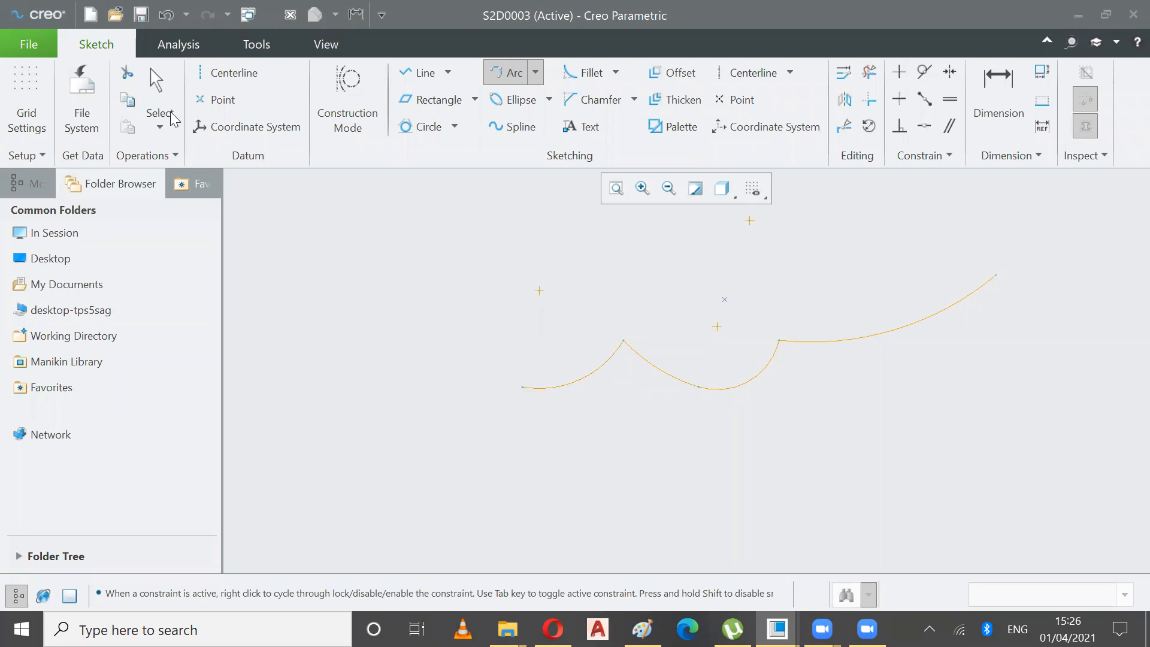
{"action": "left_click", "coordinate": [157, 87]}
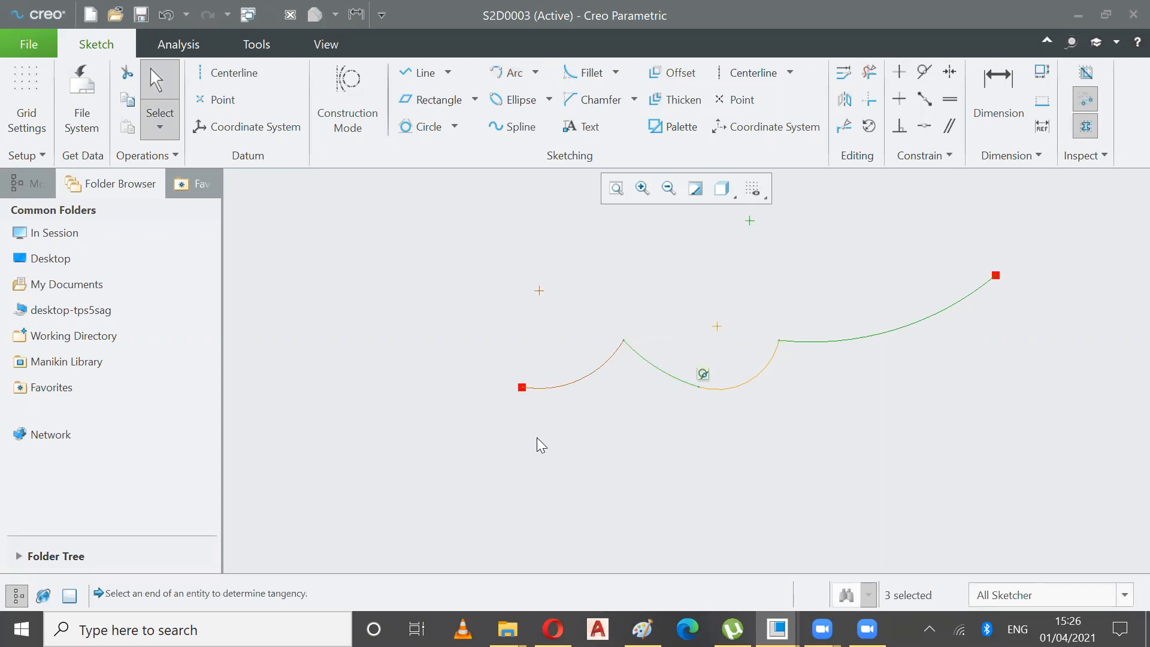
Sketch a Tangent End arc from the leftmost endpoint of the arc chain, curving down to the lower left.
{"action": "left_click", "coordinate": [513, 73]}
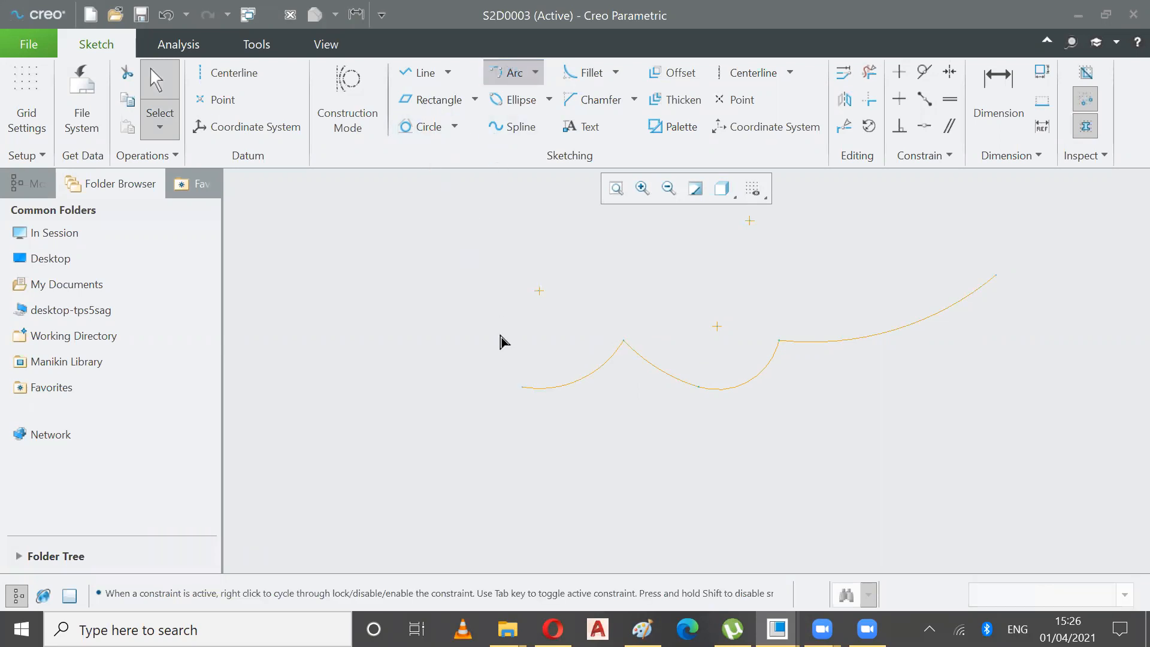
{"action": "left_click", "coordinate": [523, 390]}
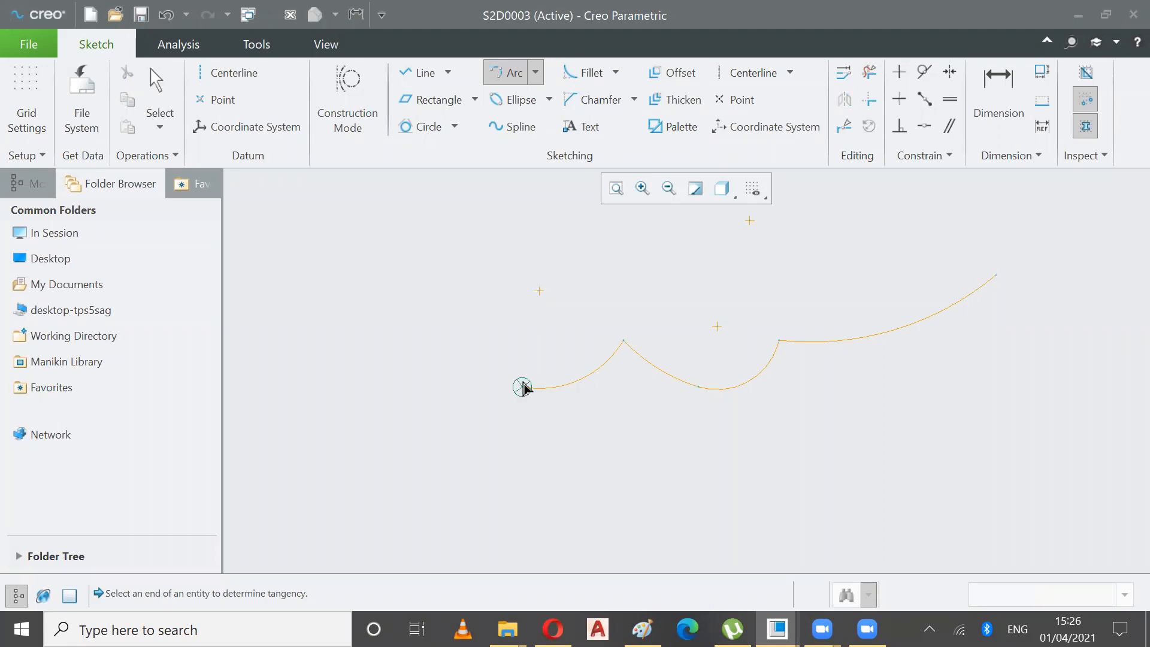
{"action": "left_click", "coordinate": [523, 388]}
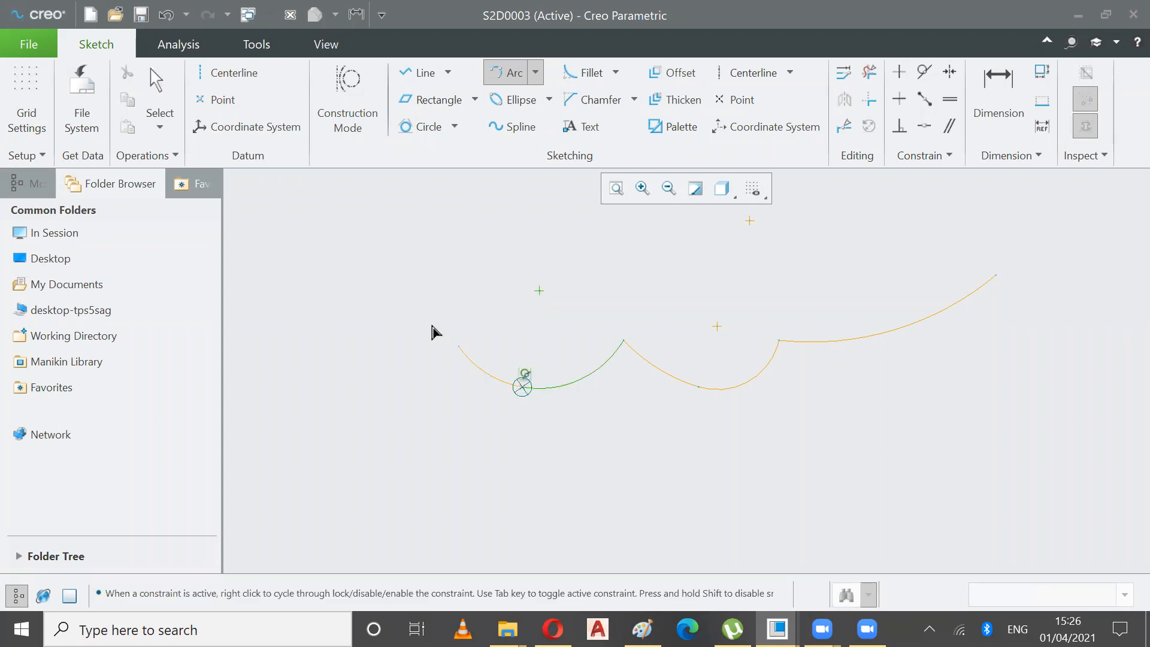
{"action": "left_click", "coordinate": [346, 484]}
{"action": "left_click", "coordinate": [358, 462]}
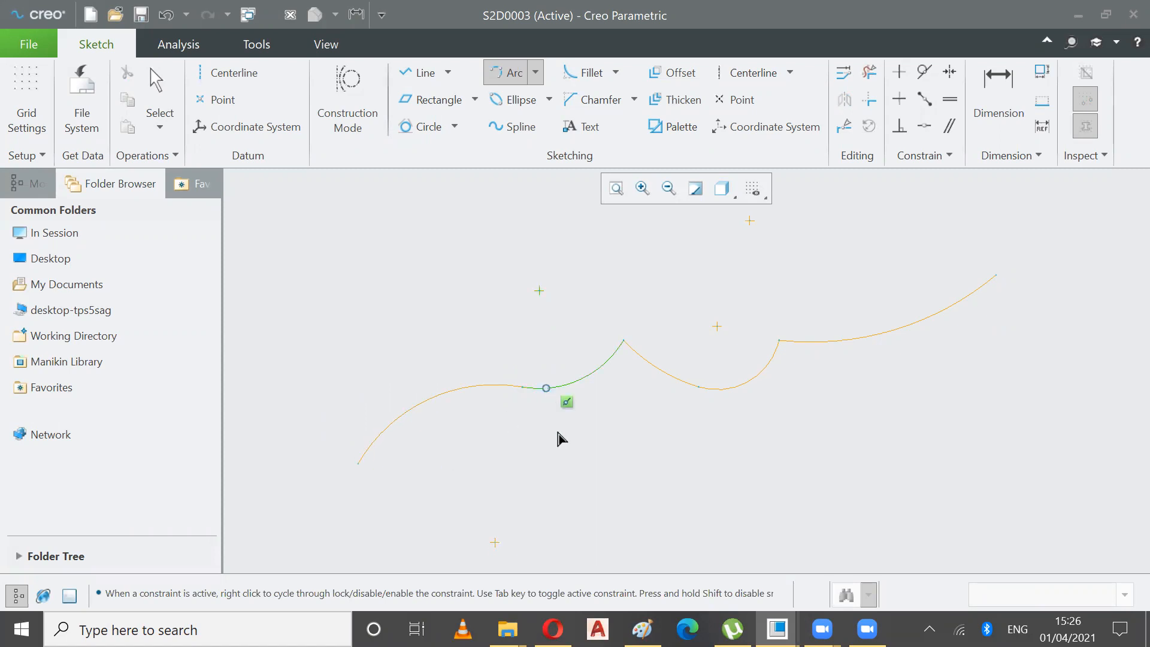
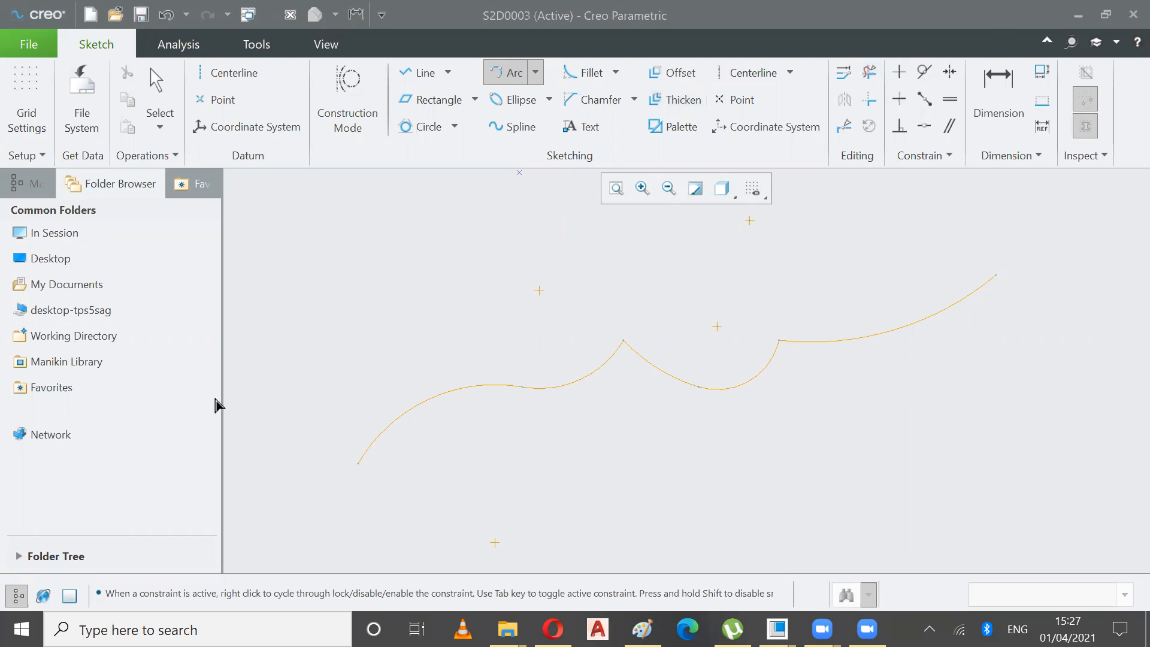
Sketch a Center and Ends arc that bulges upward, above the left part of the arc chain.
{"action": "left_click", "coordinate": [535, 72]}
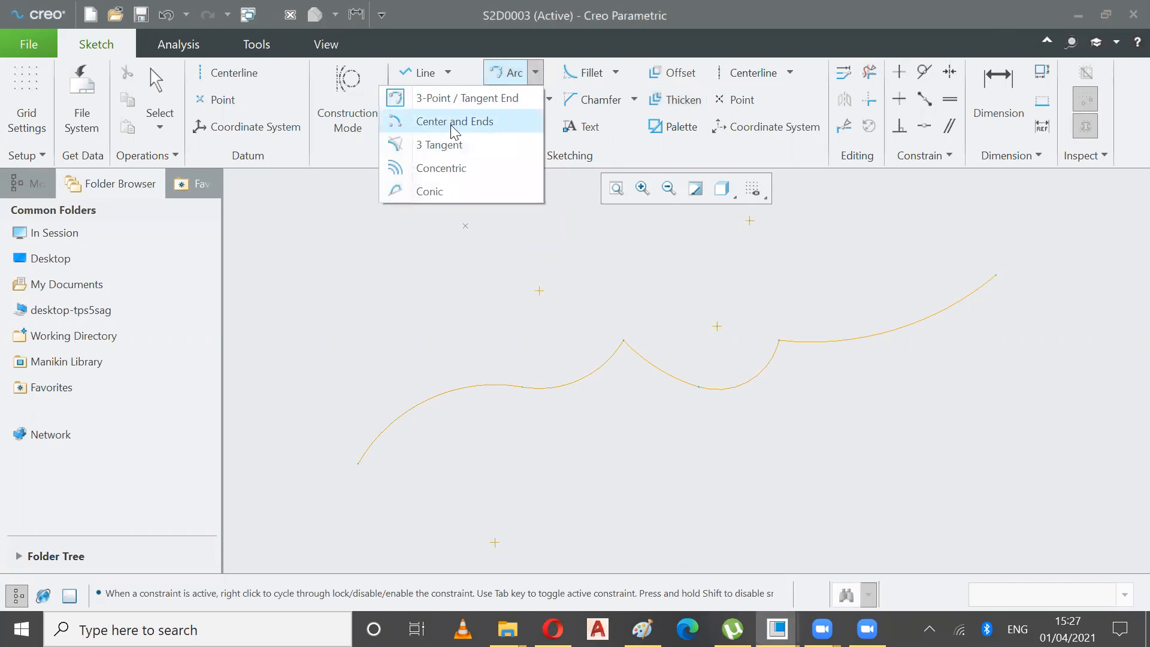
{"action": "left_click", "coordinate": [457, 122]}
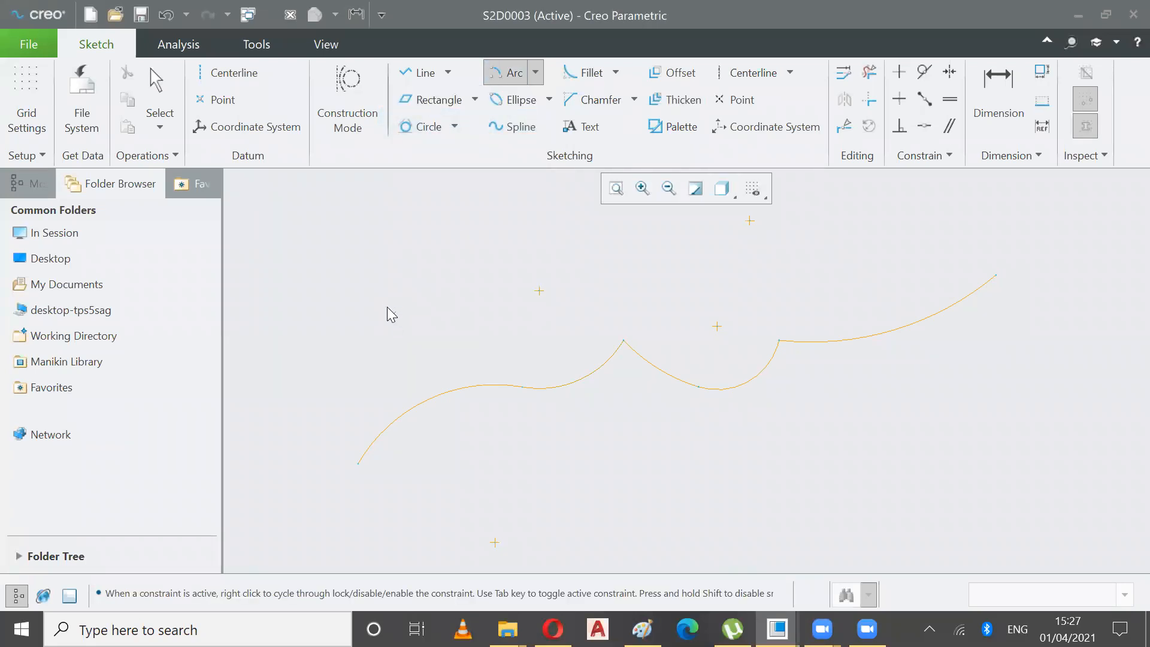
{"action": "left_click", "coordinate": [344, 239]}
{"action": "left_click", "coordinate": [456, 251]}
{"action": "left_click", "coordinate": [535, 72]}
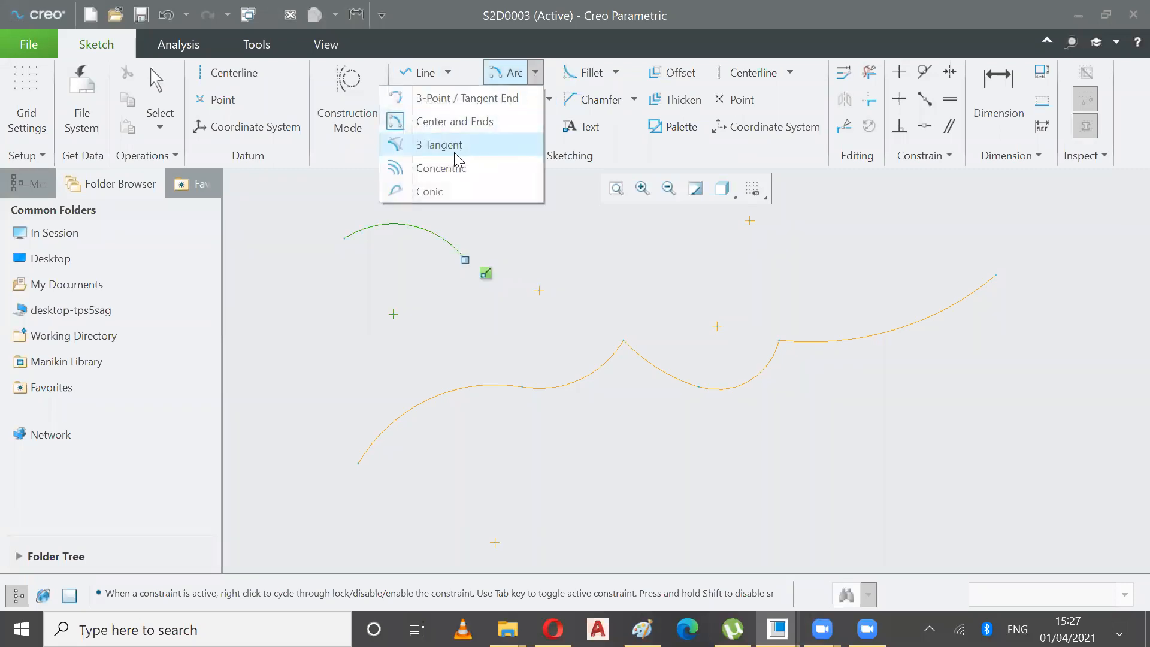
{"action": "left_click", "coordinate": [147, 74]}
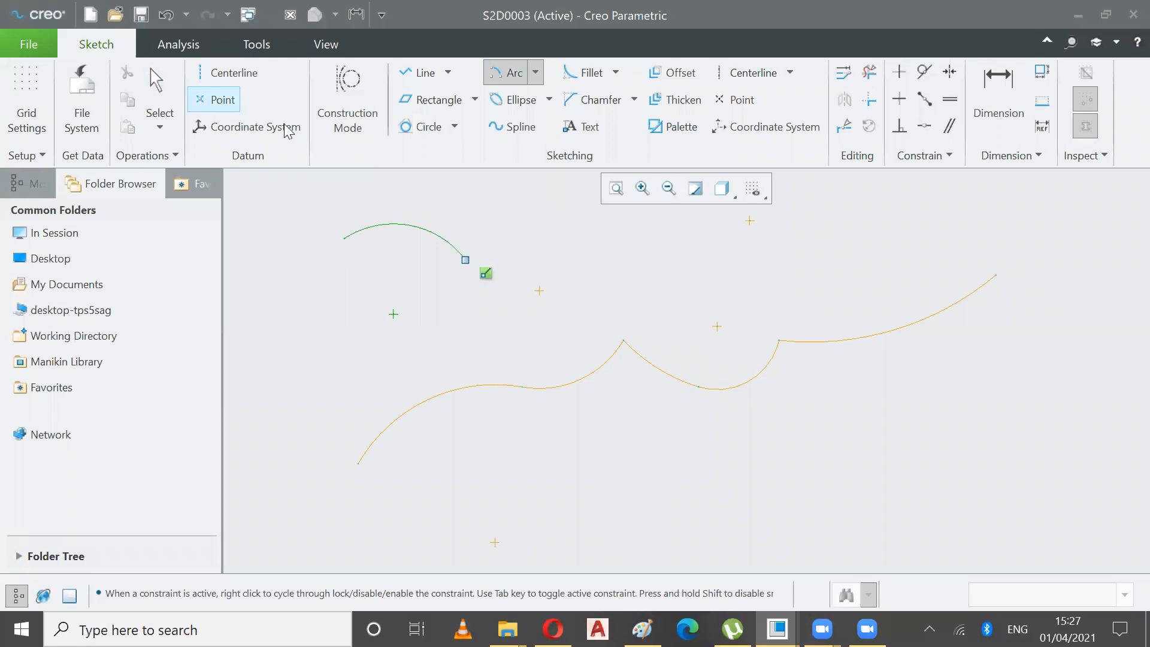
Sketch two Concentric arcs about the Center and Ends arc's center, one outside it and one inside it.
{"action": "left_click", "coordinate": [535, 72]}
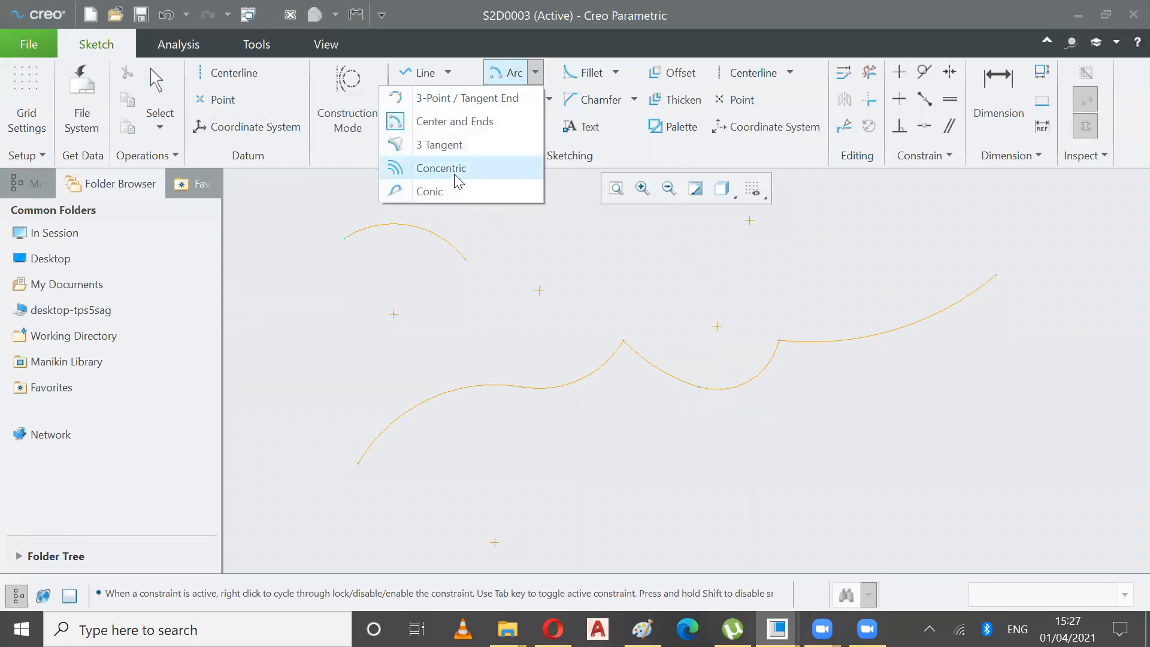
{"action": "left_click", "coordinate": [454, 173]}
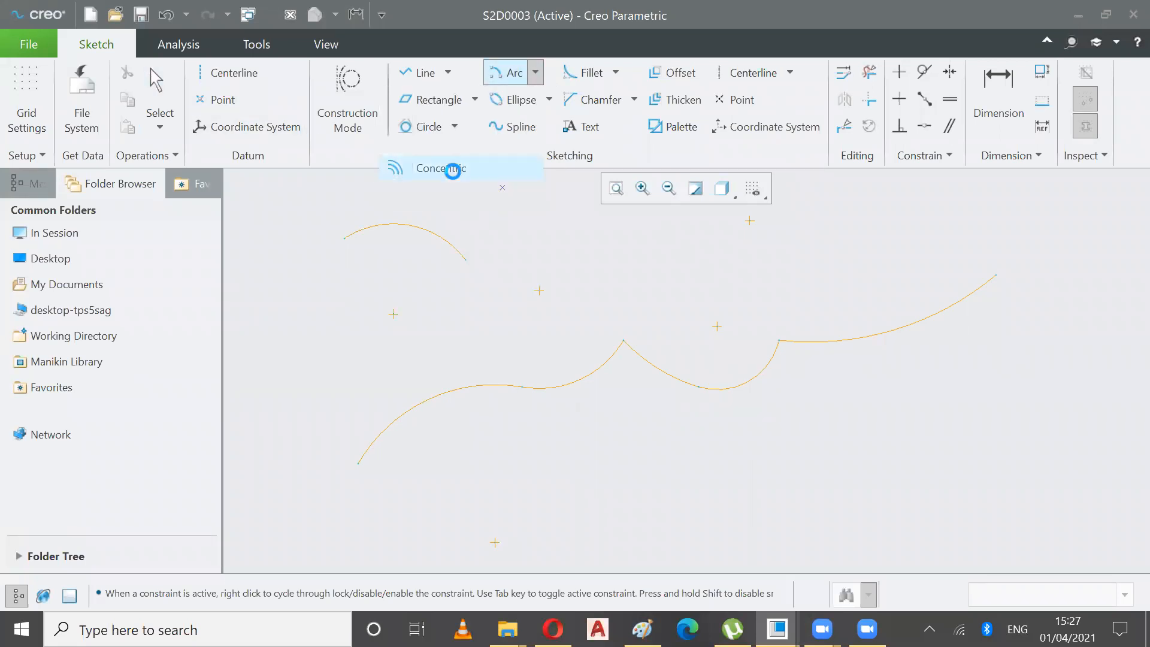
{"action": "left_click", "coordinate": [449, 238]}
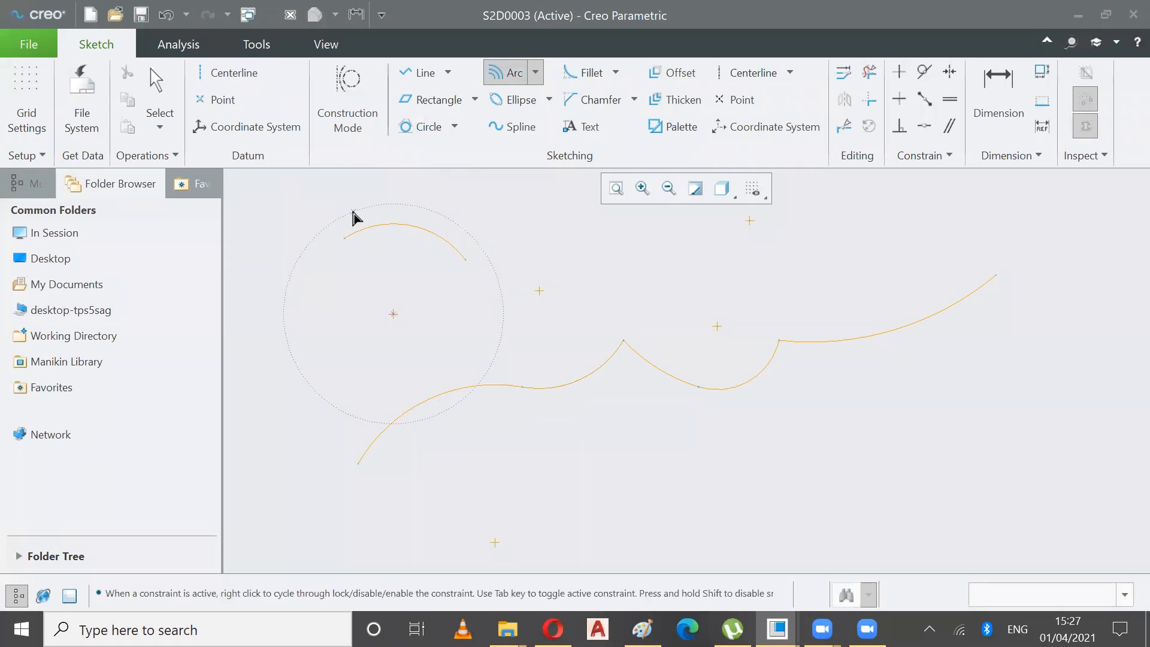
{"action": "left_click", "coordinate": [307, 236]}
{"action": "left_click", "coordinate": [503, 281]}
{"action": "left_click", "coordinate": [341, 288]}
{"action": "left_click", "coordinate": [425, 265]}
{"action": "left_click", "coordinate": [452, 310]}
{"action": "middle_click", "coordinate": [540, 238]}
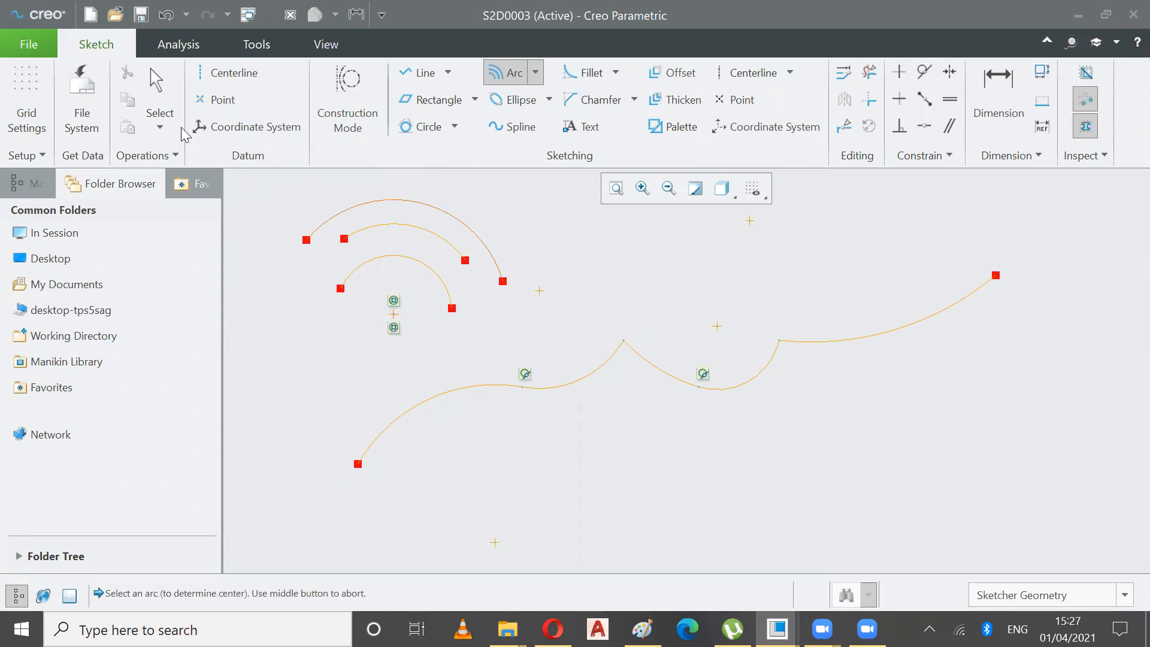
Select all geometry in the sketch and delete it to clear the arcs.
{"action": "left_click", "coordinate": [157, 96]}
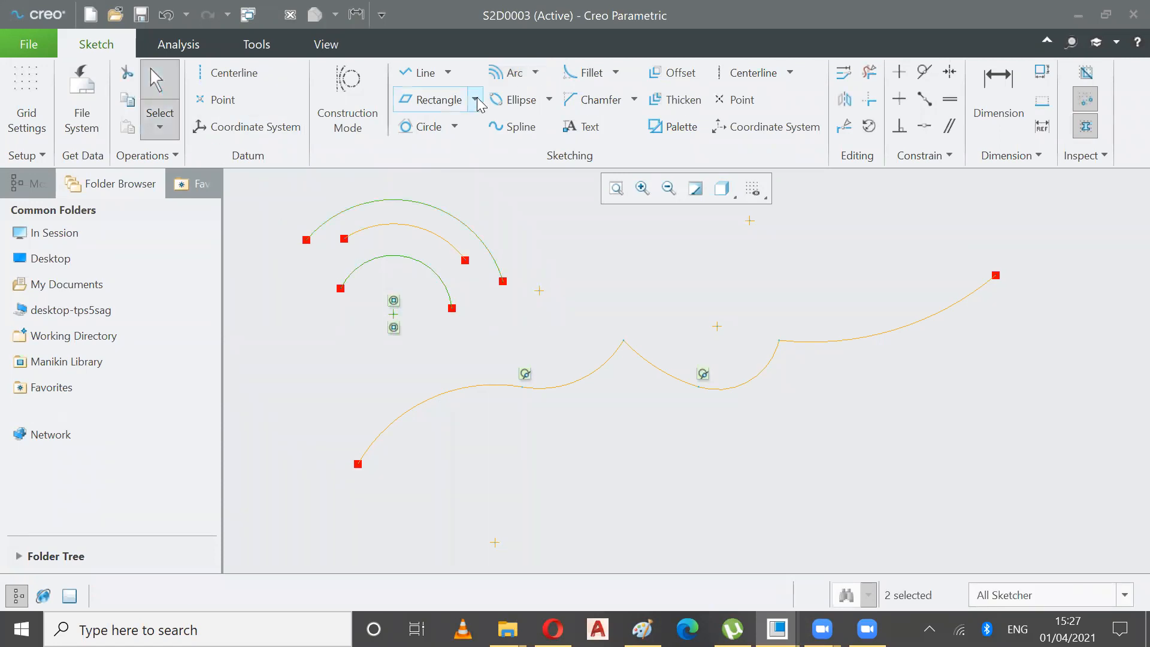
{"action": "left_click", "coordinate": [534, 73]}
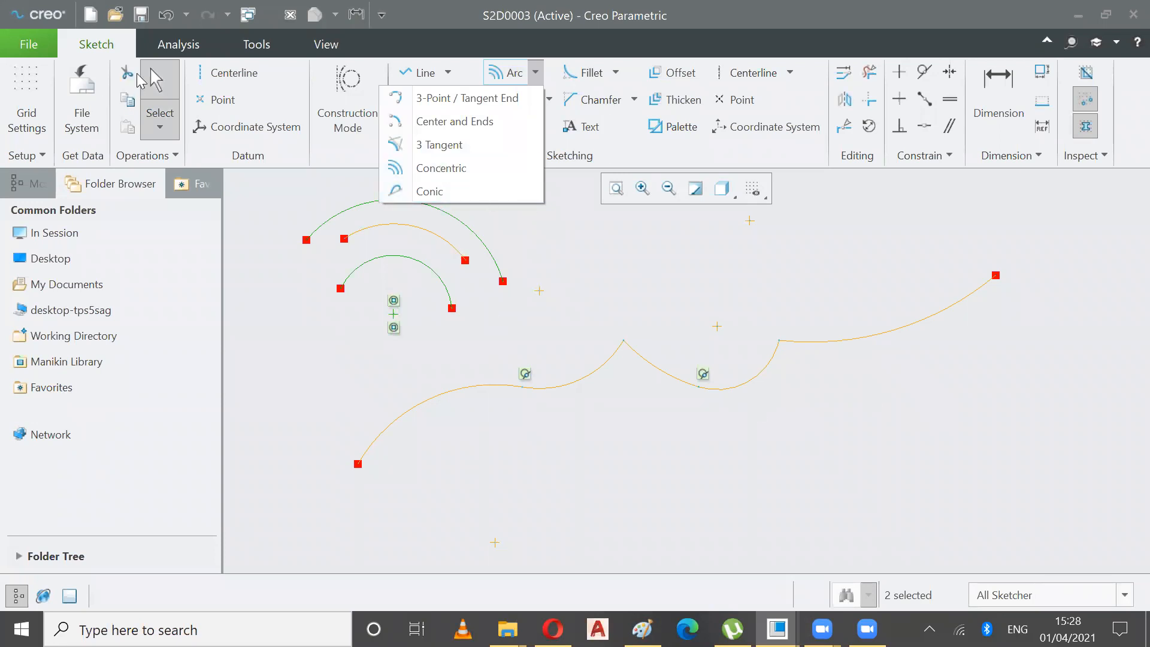
{"action": "left_click", "coordinate": [145, 136]}
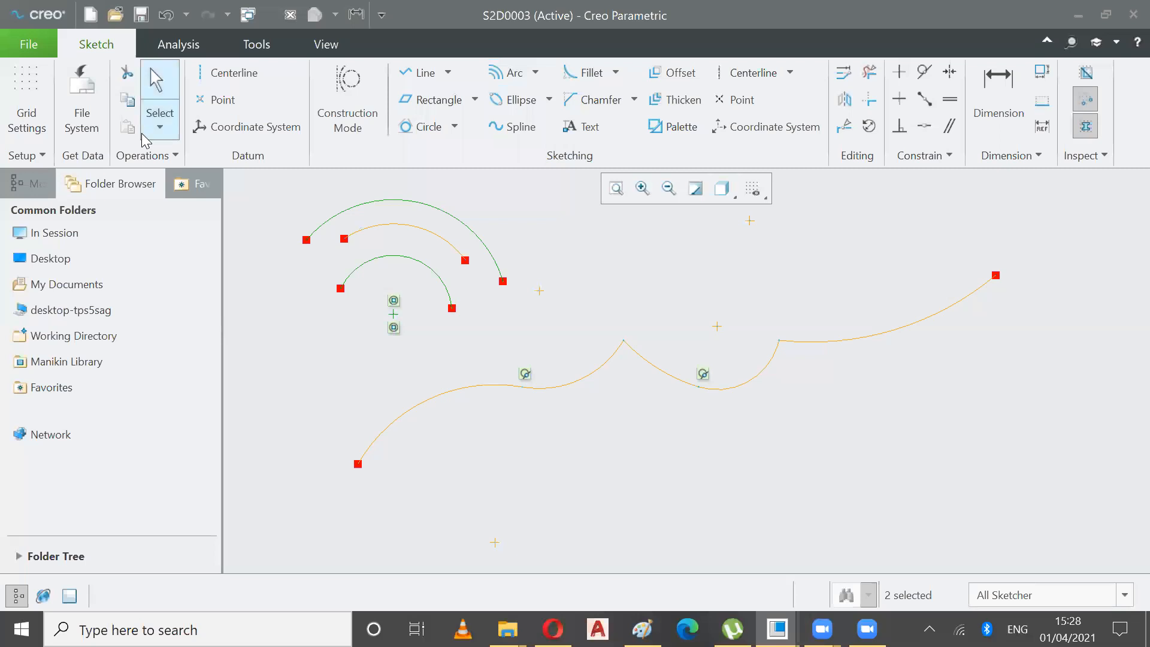
{"action": "left_click", "coordinate": [152, 136]}
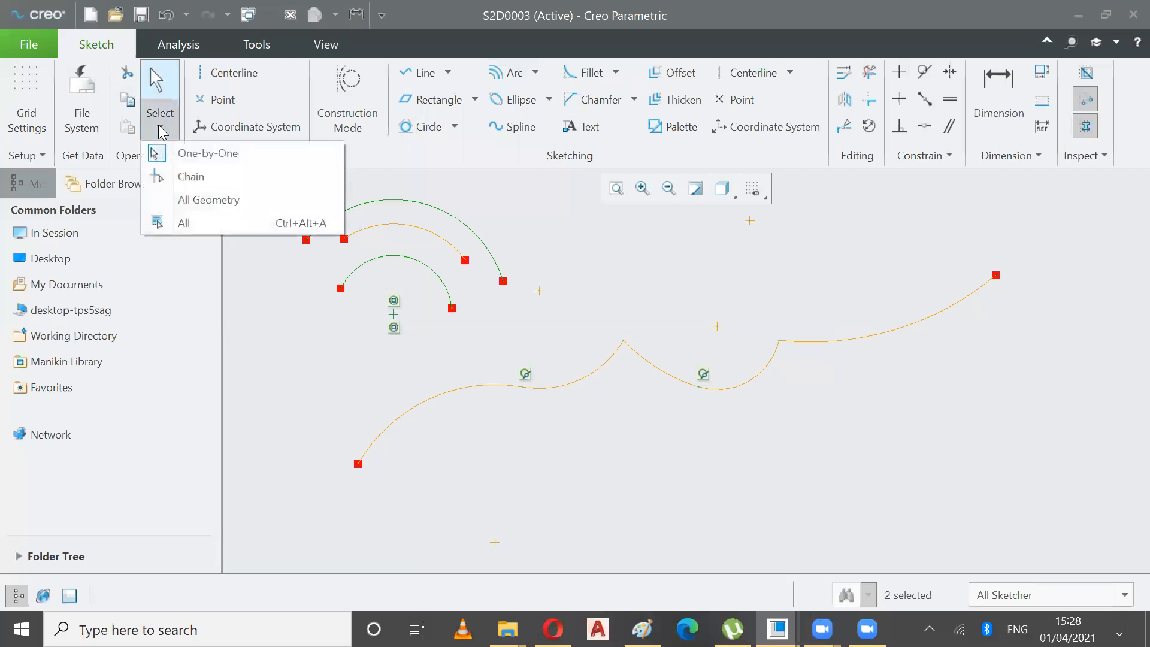
{"action": "left_click", "coordinate": [188, 200]}
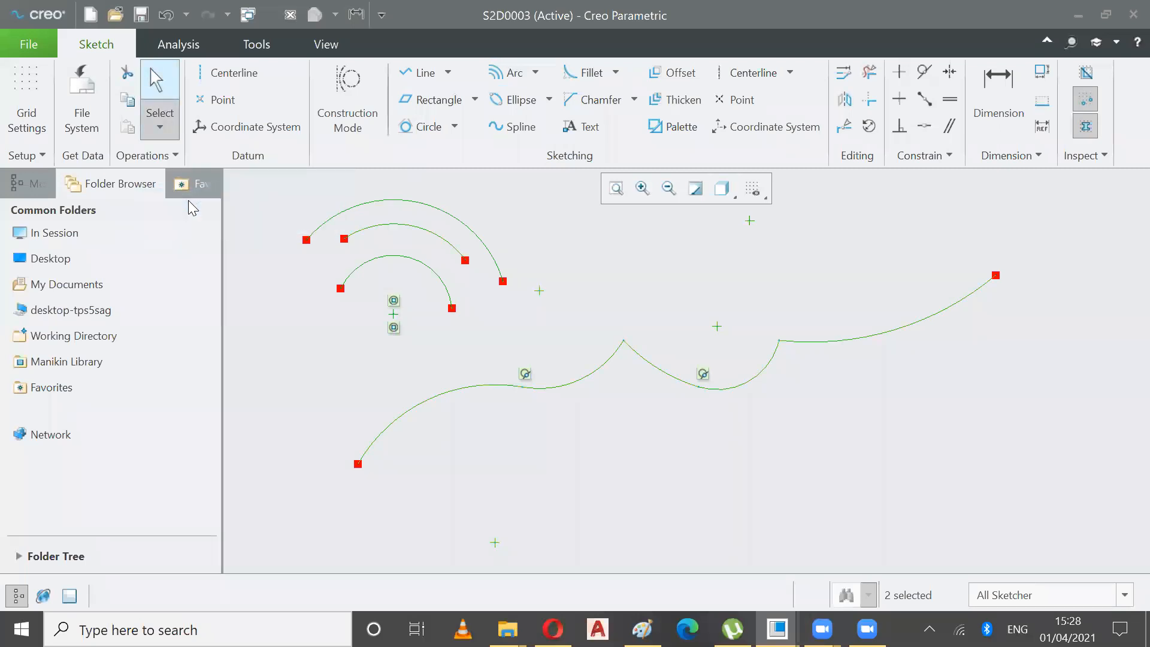
{"action": "key", "text": "Delete"}
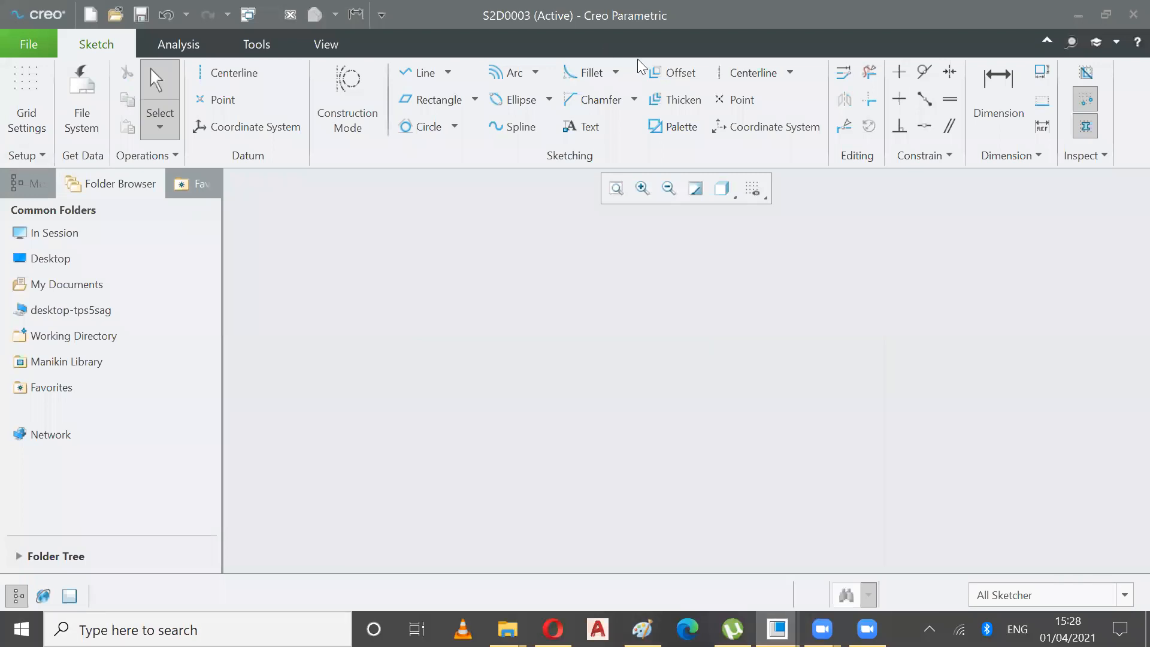
Sketch a flat Axis Ends ellipse with a horizontal major axis in the middle of the empty sketch.
{"action": "left_click", "coordinate": [550, 100]}
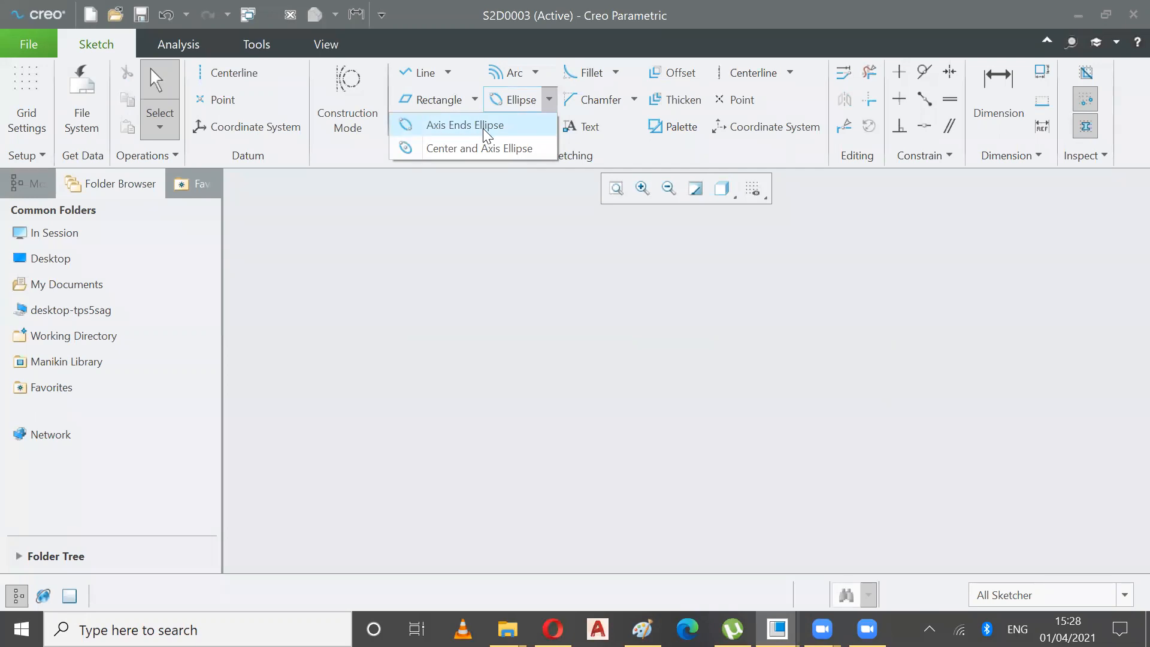
{"action": "left_click", "coordinate": [458, 125]}
{"action": "left_click", "coordinate": [490, 355]}
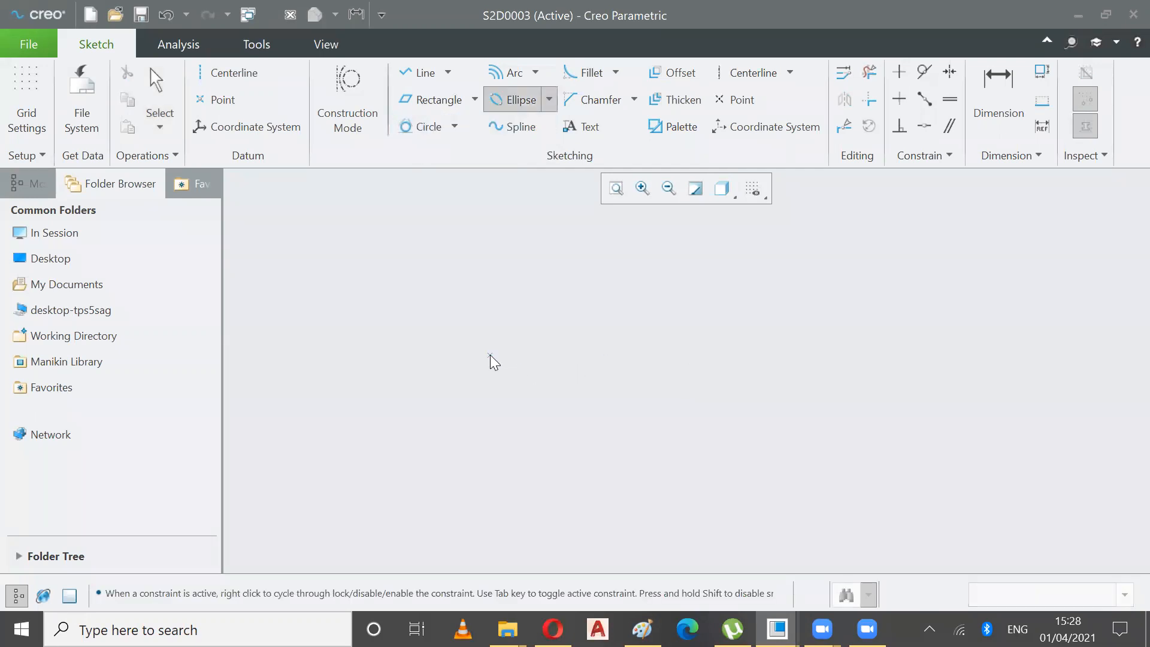
{"action": "left_click", "coordinate": [789, 355]}
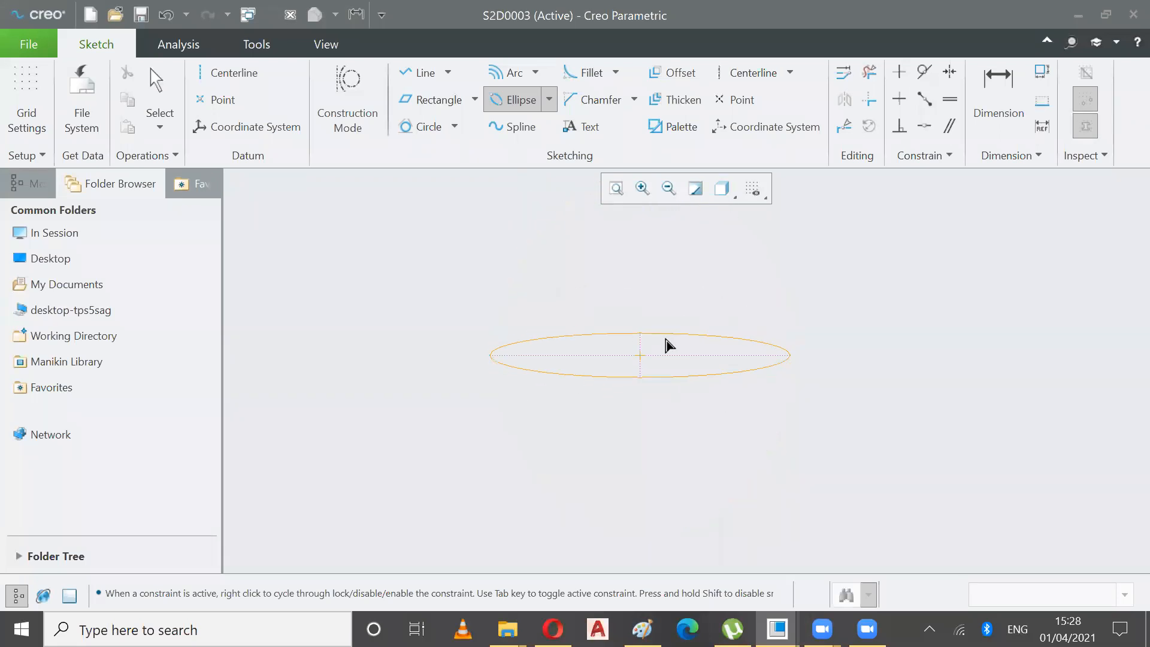
{"action": "left_click", "coordinate": [657, 341]}
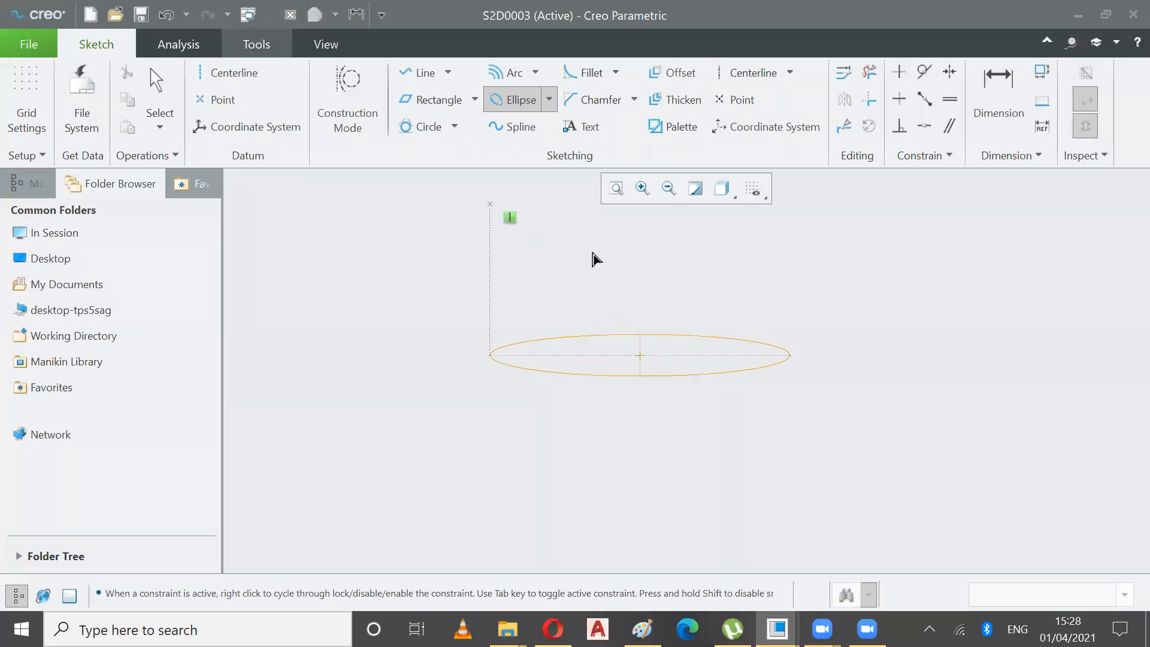
Sketch a Center and Axis ellipse with a horizontal major axis, above and to the left of the first ellipse.
{"action": "left_click", "coordinate": [549, 100]}
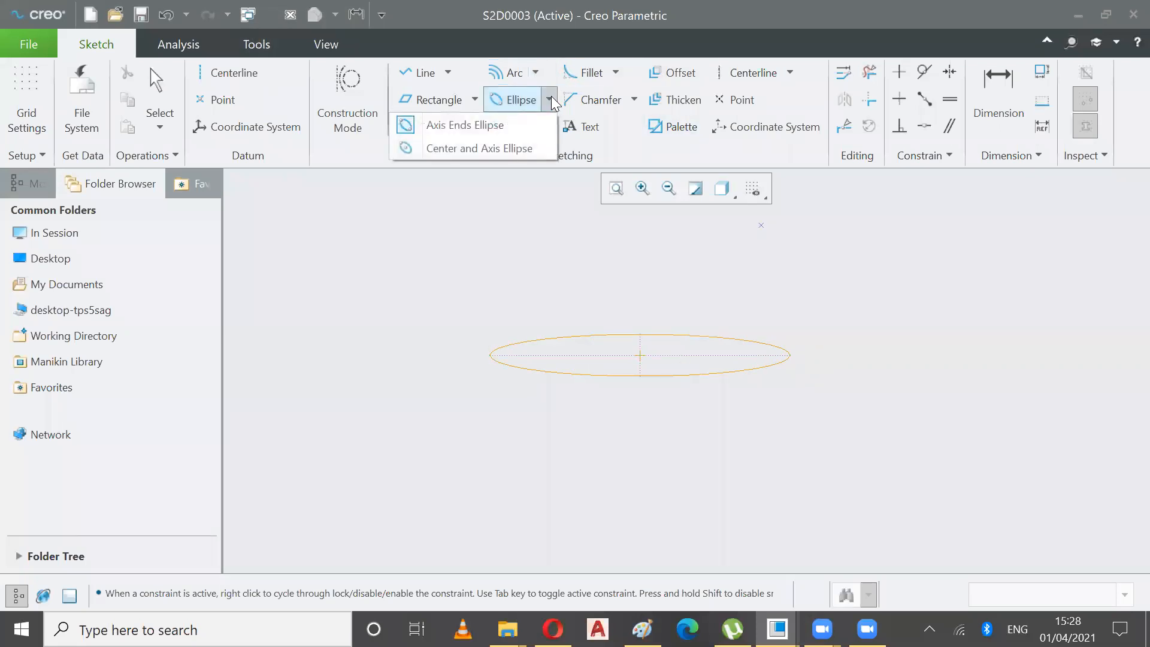
{"action": "left_click", "coordinate": [461, 150]}
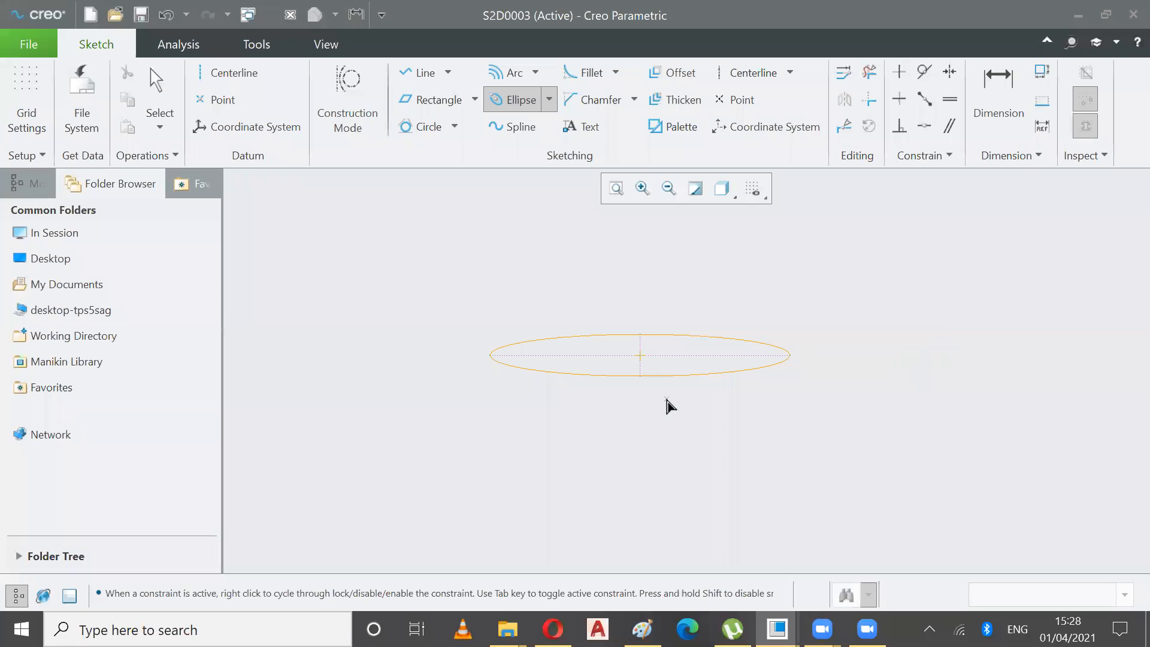
{"action": "left_click", "coordinate": [339, 261]}
{"action": "left_click", "coordinate": [445, 261]}
{"action": "left_click", "coordinate": [446, 232]}
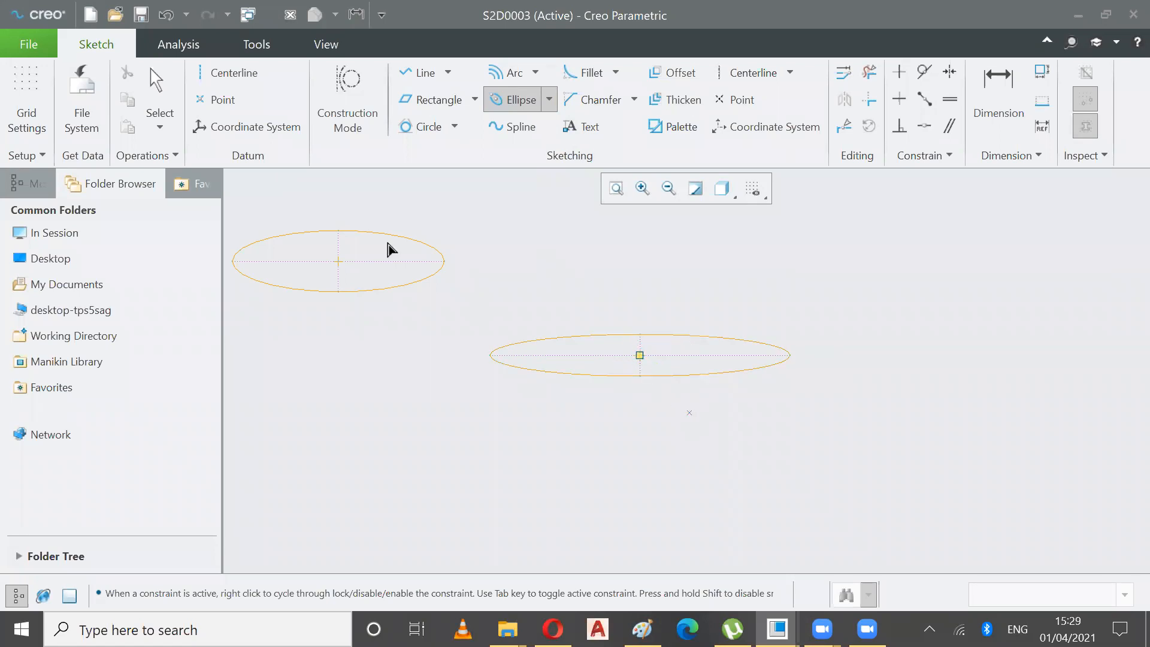
{"action": "left_click", "coordinate": [549, 101]}
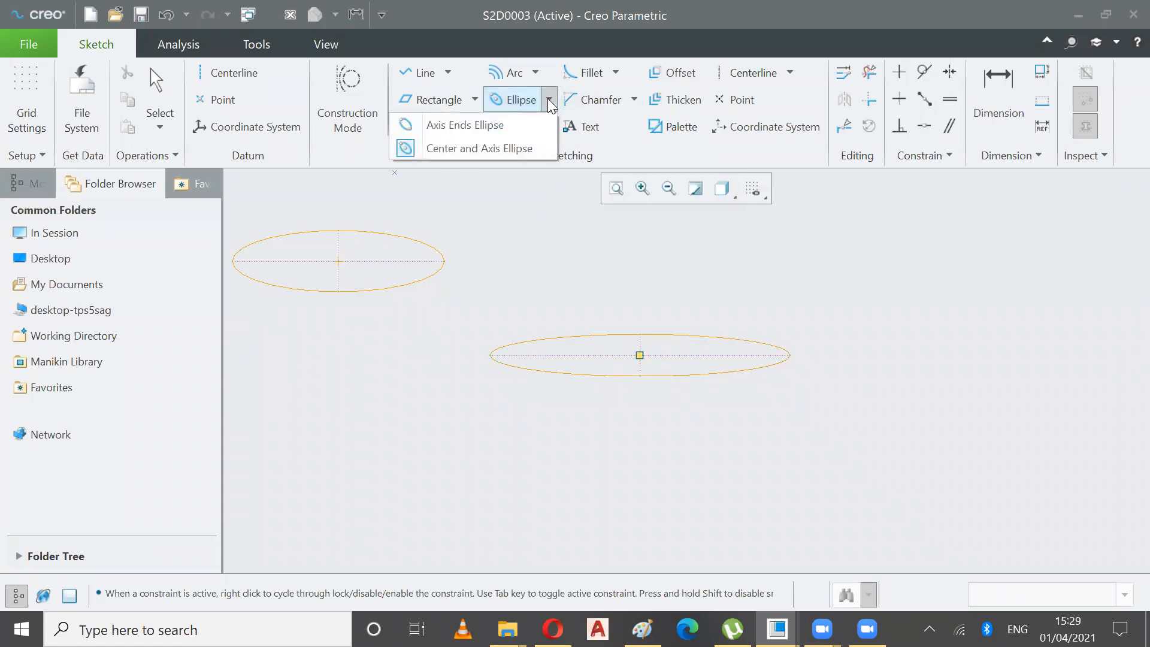
{"action": "left_click", "coordinate": [549, 101]}
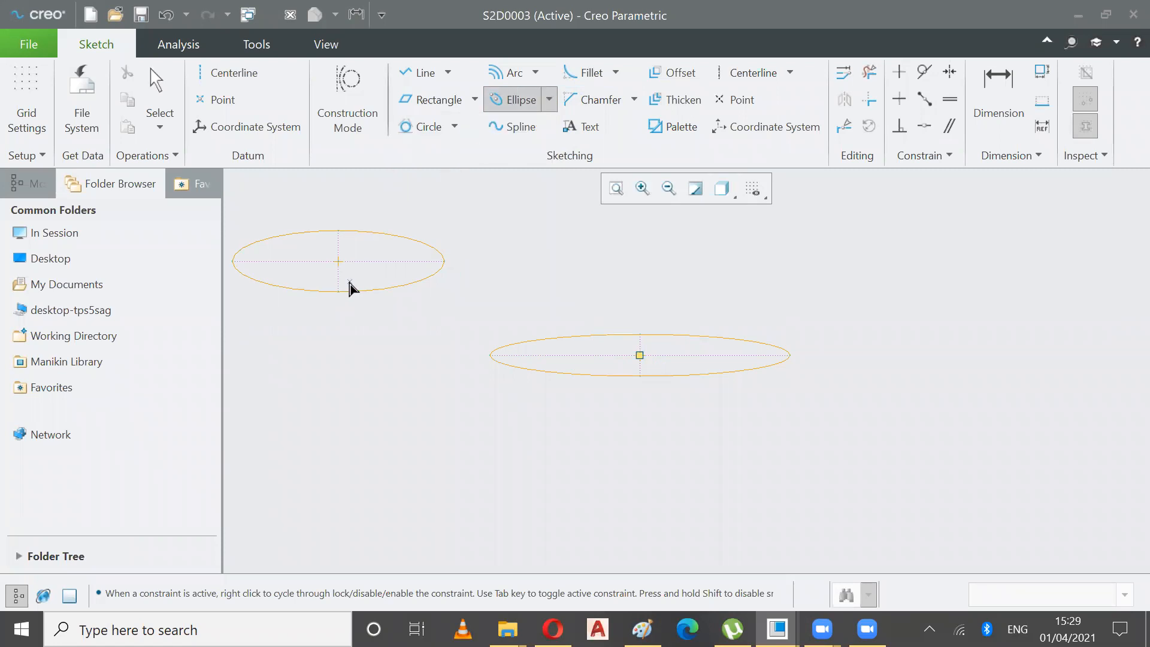
{"action": "left_click", "coordinate": [339, 261]}
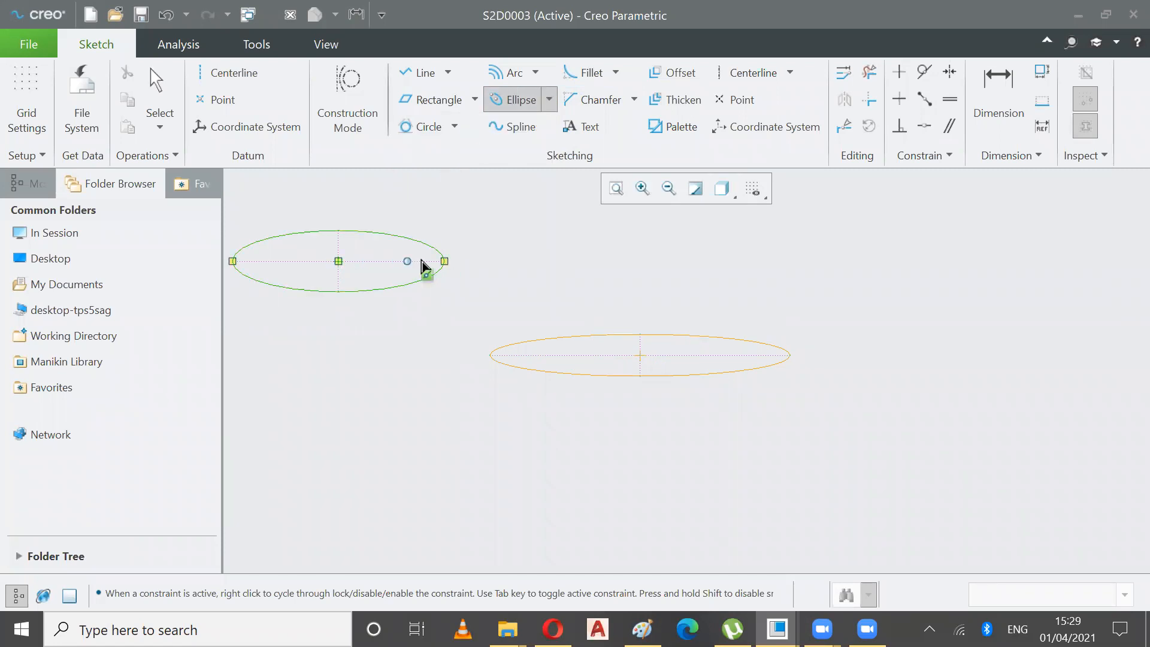
{"action": "left_click", "coordinate": [455, 270]}
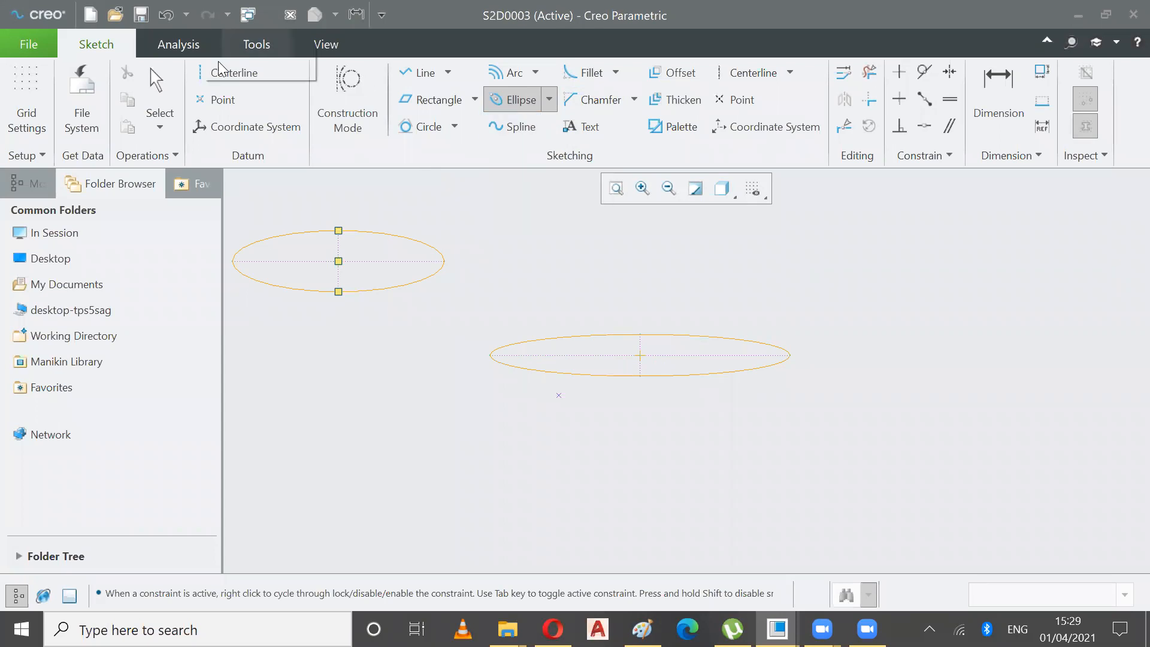
Select everything in the sketch and delete both ellipses.
{"action": "left_click", "coordinate": [164, 129]}
{"action": "left_click", "coordinate": [189, 221]}
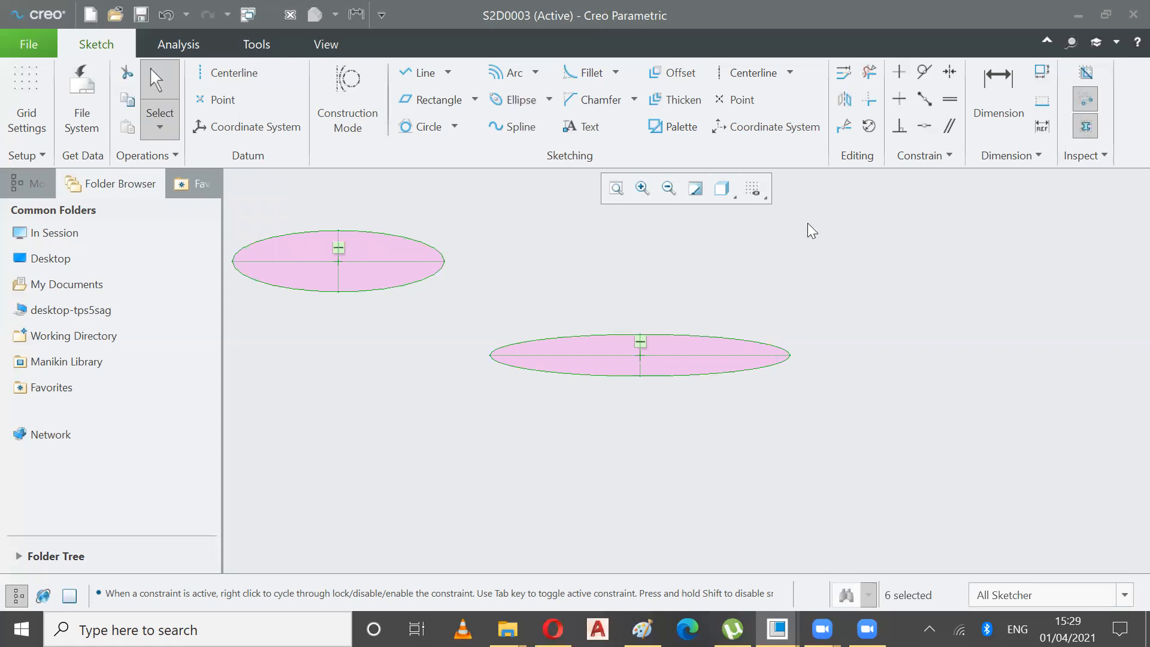
{"action": "key", "text": "Delete"}
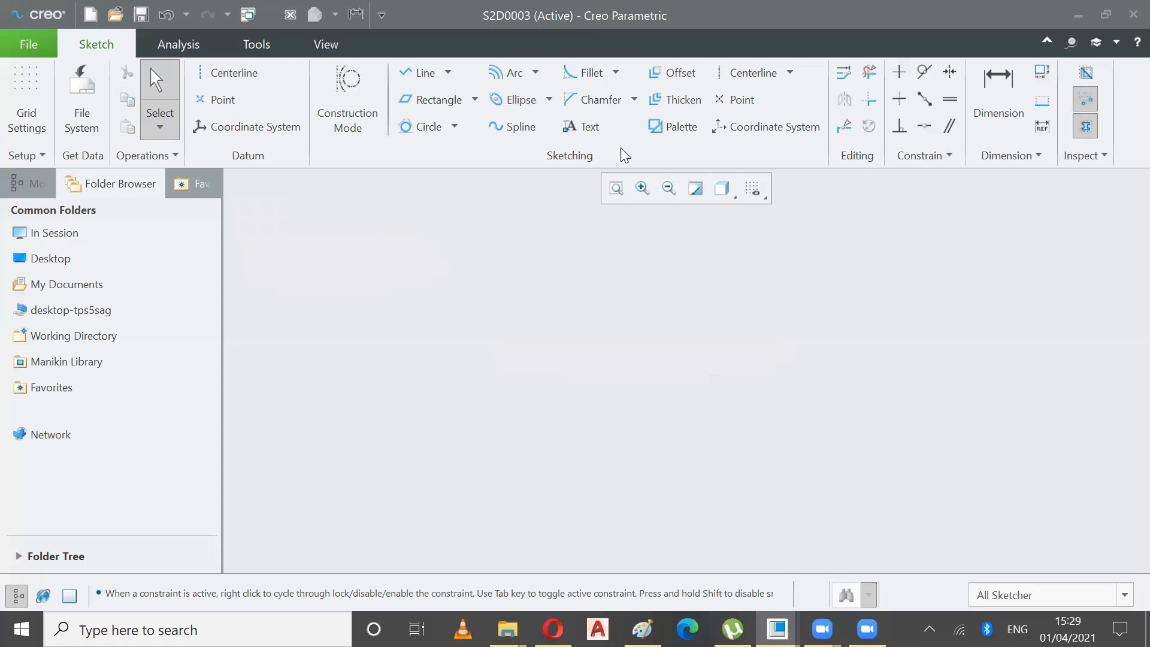
Sketch a six-point spline that starts left of centre, arches slightly and descends to the lower right.
{"action": "left_click", "coordinate": [505, 129]}
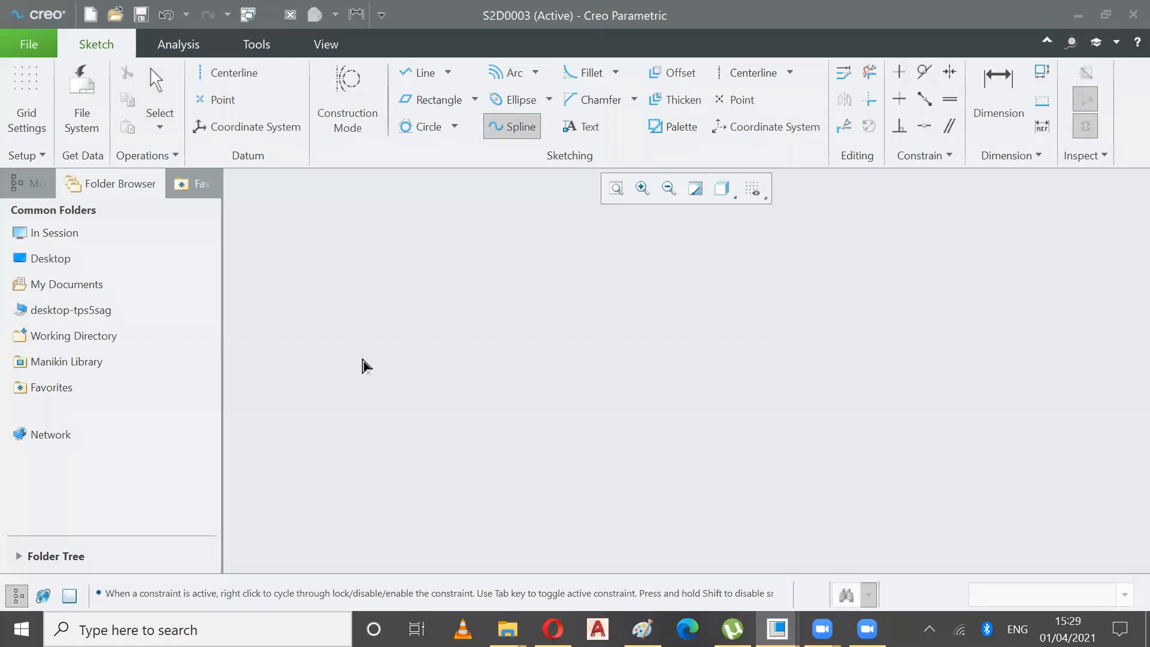
{"action": "left_click", "coordinate": [421, 326]}
{"action": "left_click", "coordinate": [499, 361]}
{"action": "left_click", "coordinate": [637, 383]}
{"action": "left_click", "coordinate": [748, 390]}
{"action": "left_click", "coordinate": [826, 449]}
{"action": "middle_click", "coordinate": [858, 389]}
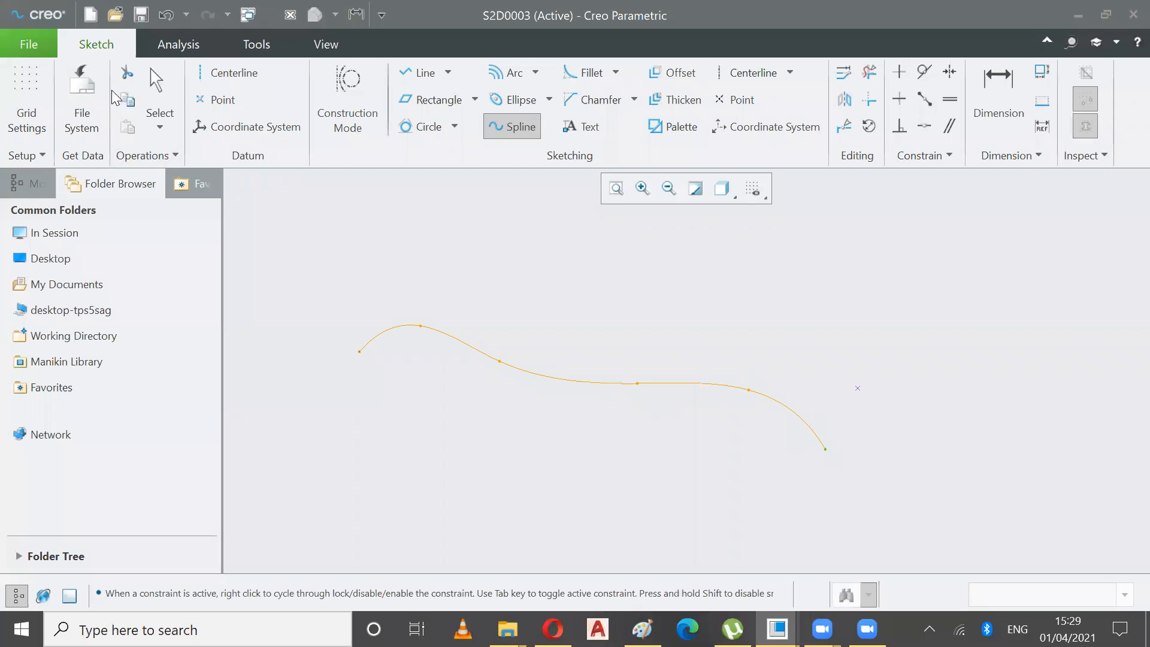
Reshape the spline by moving its four interior points into a tall hump followed by a backward bend.
{"action": "left_click", "coordinate": [144, 84]}
{"action": "left_click", "coordinate": [500, 363]}
{"action": "left_click_drag", "start_coordinate": [500, 362], "coordinate": [463, 221]}
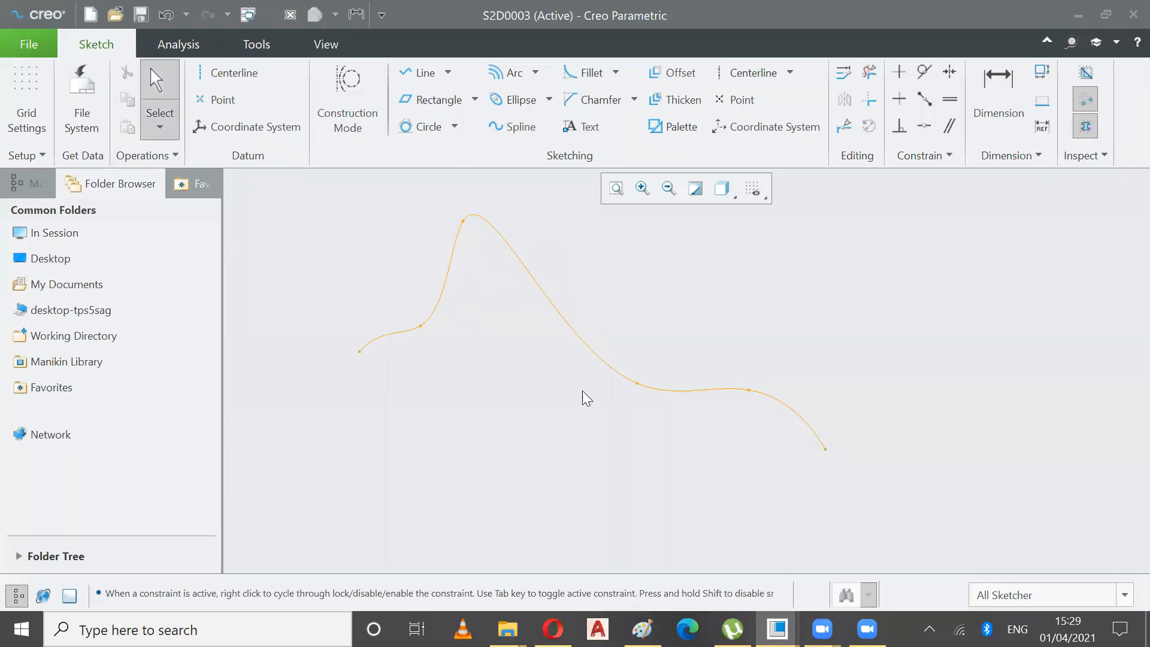
{"action": "left_click_drag", "start_coordinate": [637, 384], "coordinate": [623, 312]}
{"action": "left_click_drag", "start_coordinate": [749, 391], "coordinate": [595, 408]}
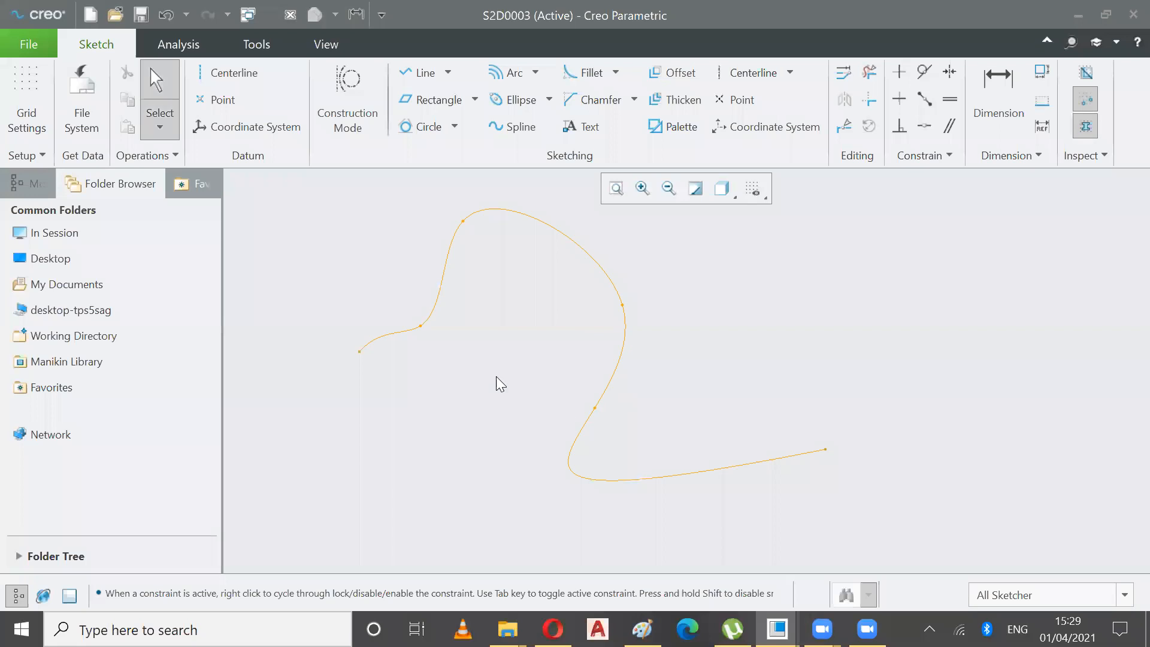
{"action": "left_click_drag", "start_coordinate": [421, 326], "coordinate": [471, 372]}
{"action": "left_click_drag", "start_coordinate": [471, 228], "coordinate": [534, 280]}
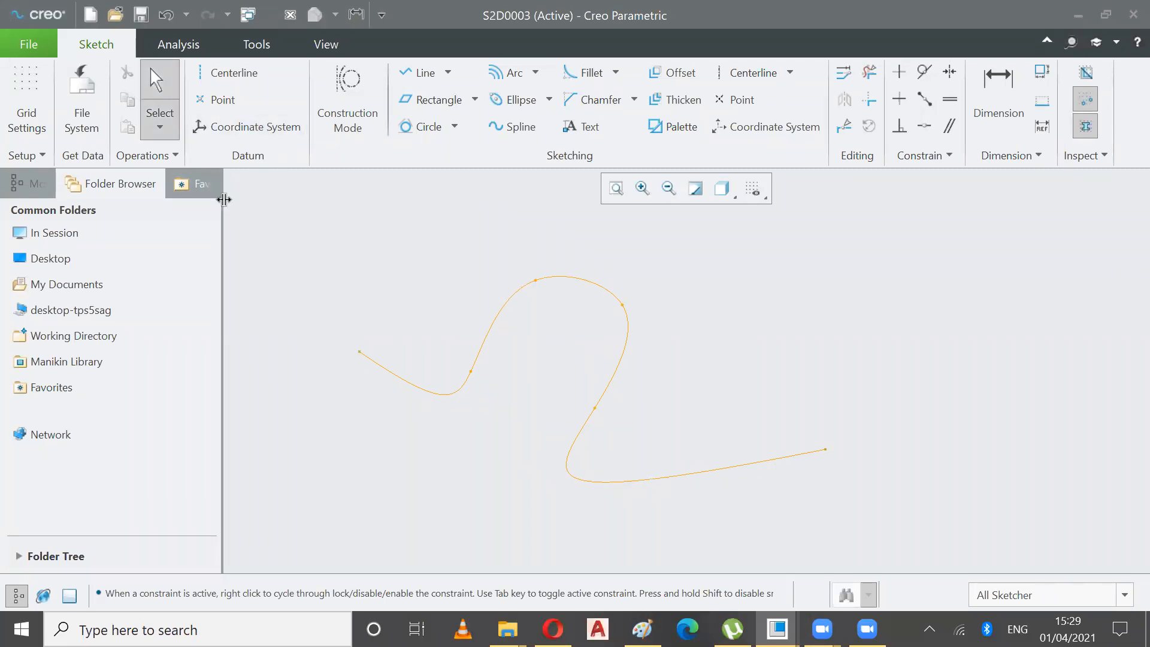
Select all geometry and delete the reshaped spline.
{"action": "left_click", "coordinate": [163, 130]}
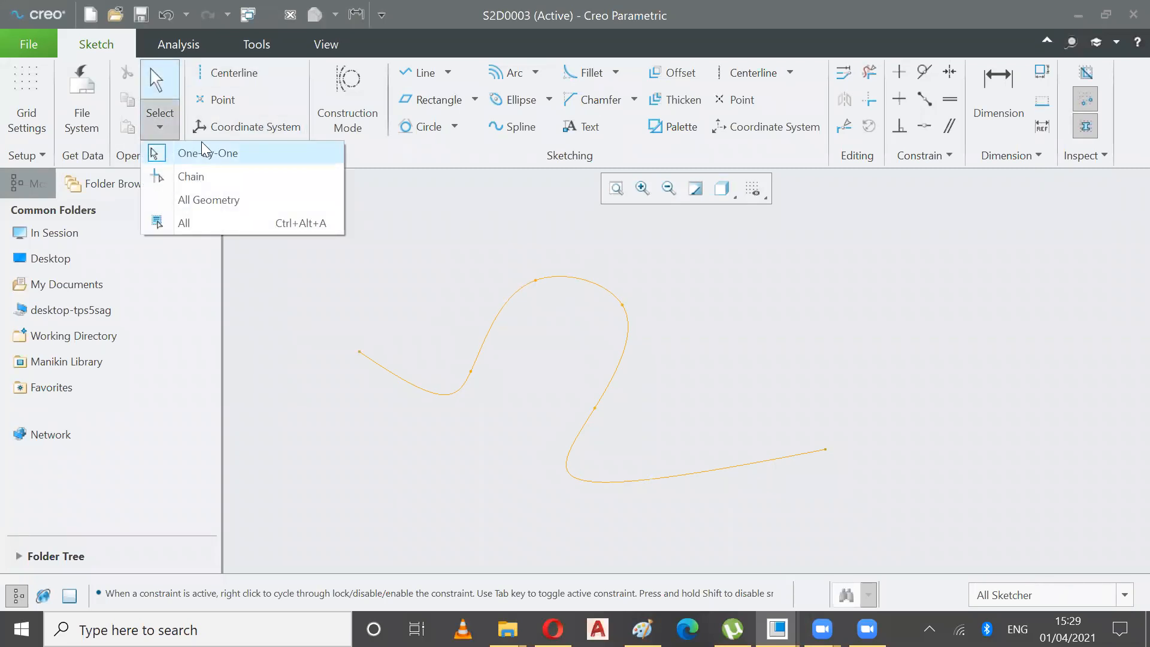
{"action": "left_click", "coordinate": [236, 200]}
{"action": "key", "text": "Delete"}
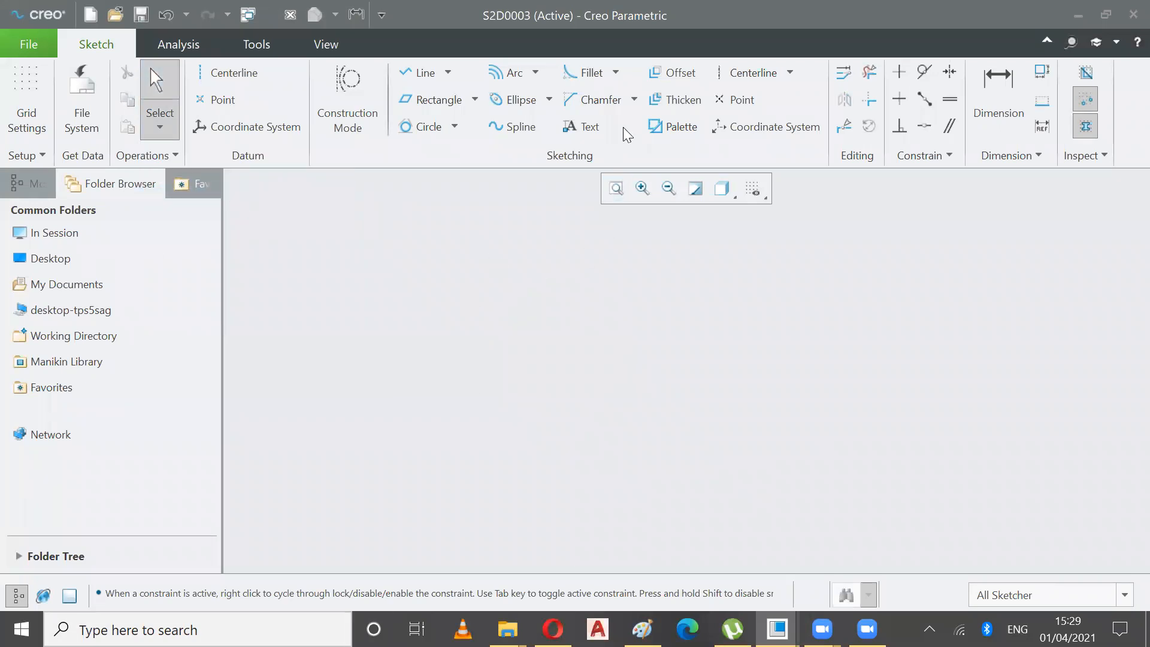
Sketch an L-shaped line chain with a vertical line going down and a horizontal line going right from its lower end.
{"action": "left_click", "coordinate": [615, 72]}
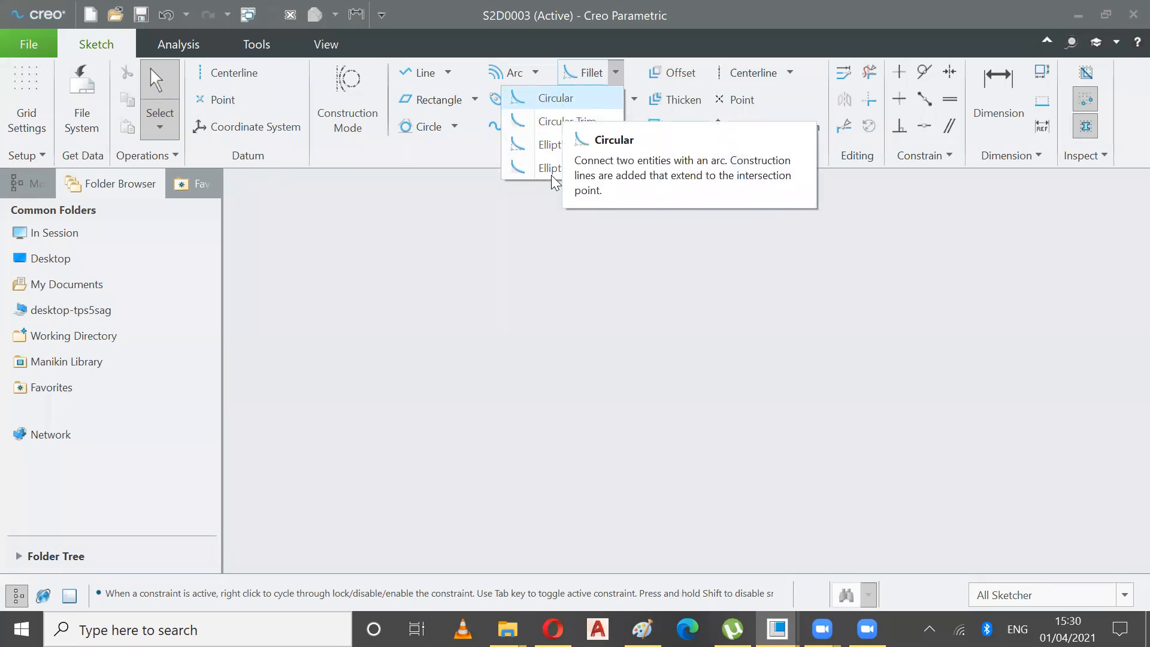
{"action": "left_click", "coordinate": [587, 267]}
{"action": "left_click", "coordinate": [420, 72]}
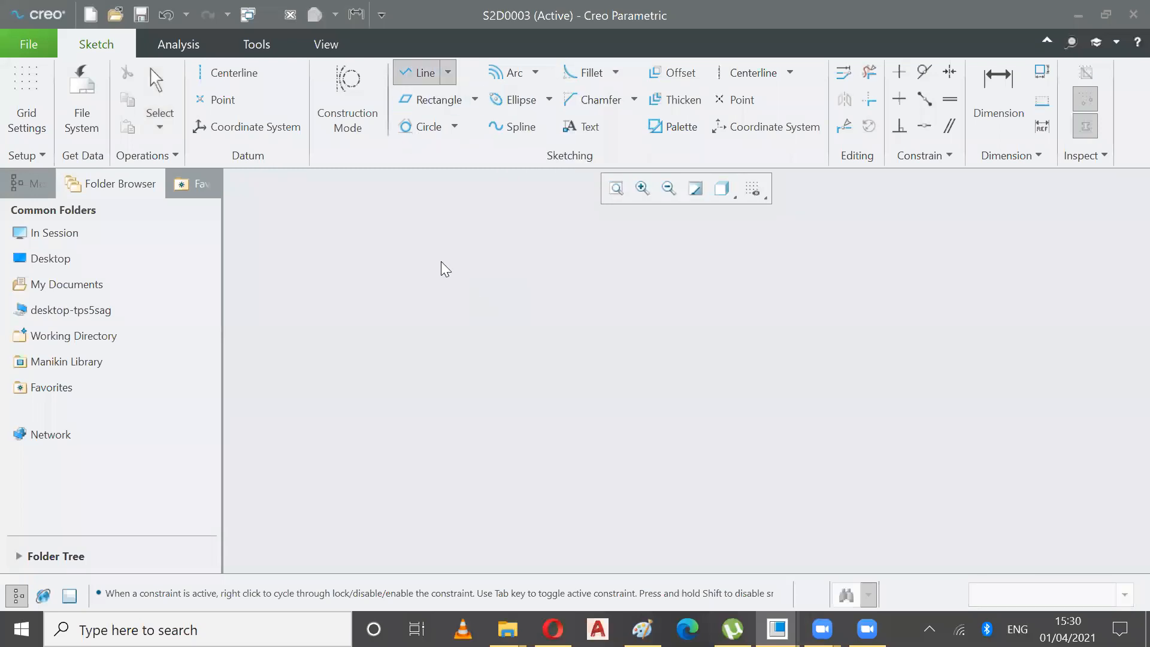
{"action": "left_click", "coordinate": [440, 218]}
{"action": "left_click", "coordinate": [441, 334]}
{"action": "left_click", "coordinate": [589, 334]}
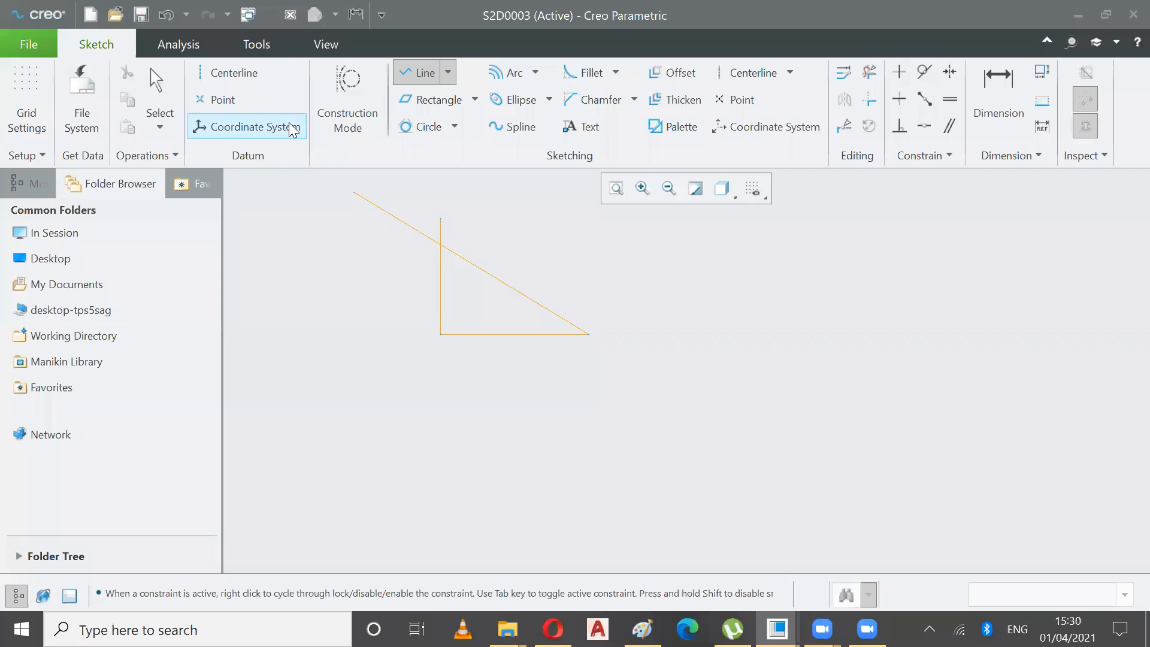
{"action": "left_click", "coordinate": [154, 84]}
{"action": "left_click", "coordinate": [648, 311]}
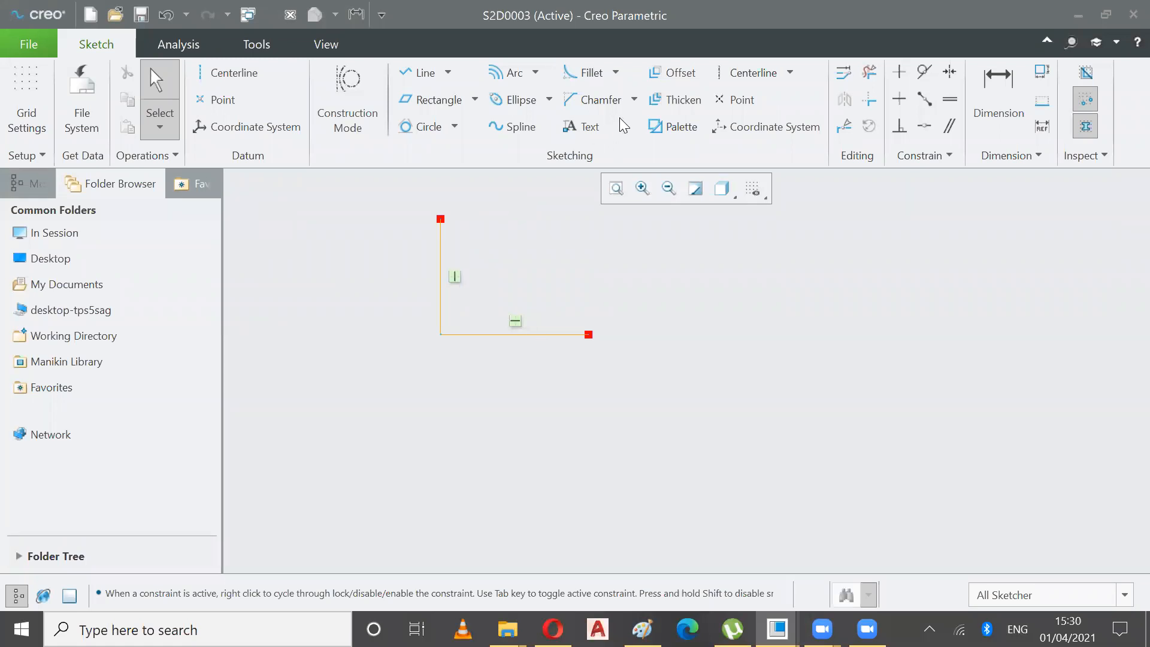
Round the corner between the vertical and horizontal lines with a Circular fillet that keeps the construction lines.
{"action": "left_click", "coordinate": [614, 71]}
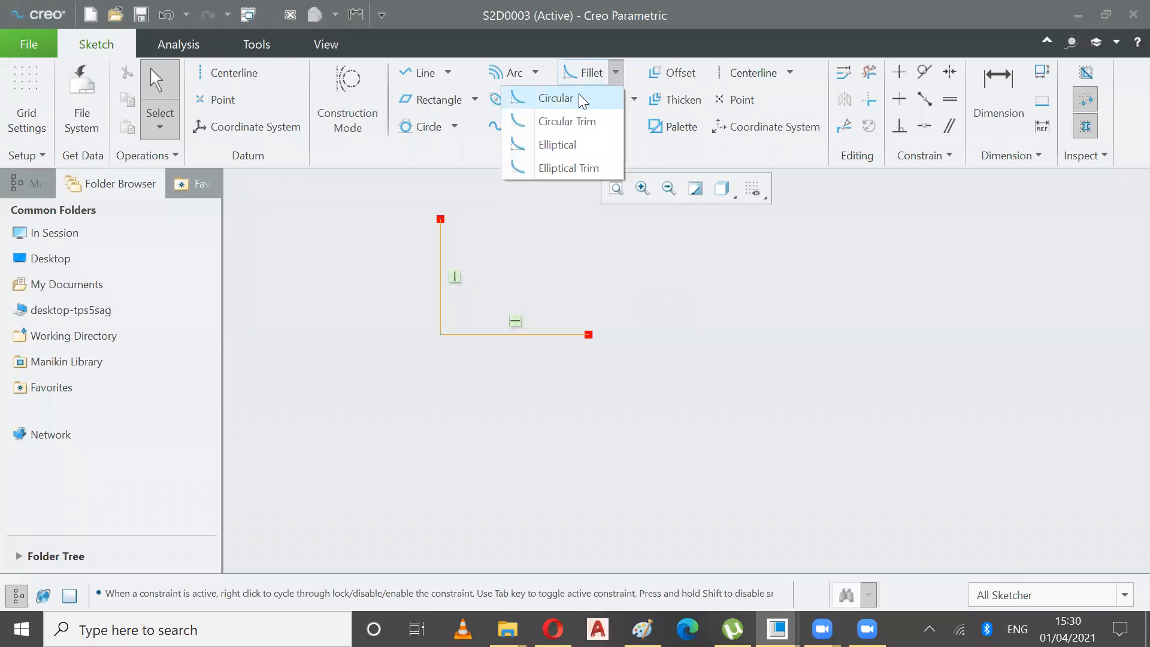
{"action": "left_click", "coordinate": [542, 97]}
{"action": "left_click", "coordinate": [440, 247]}
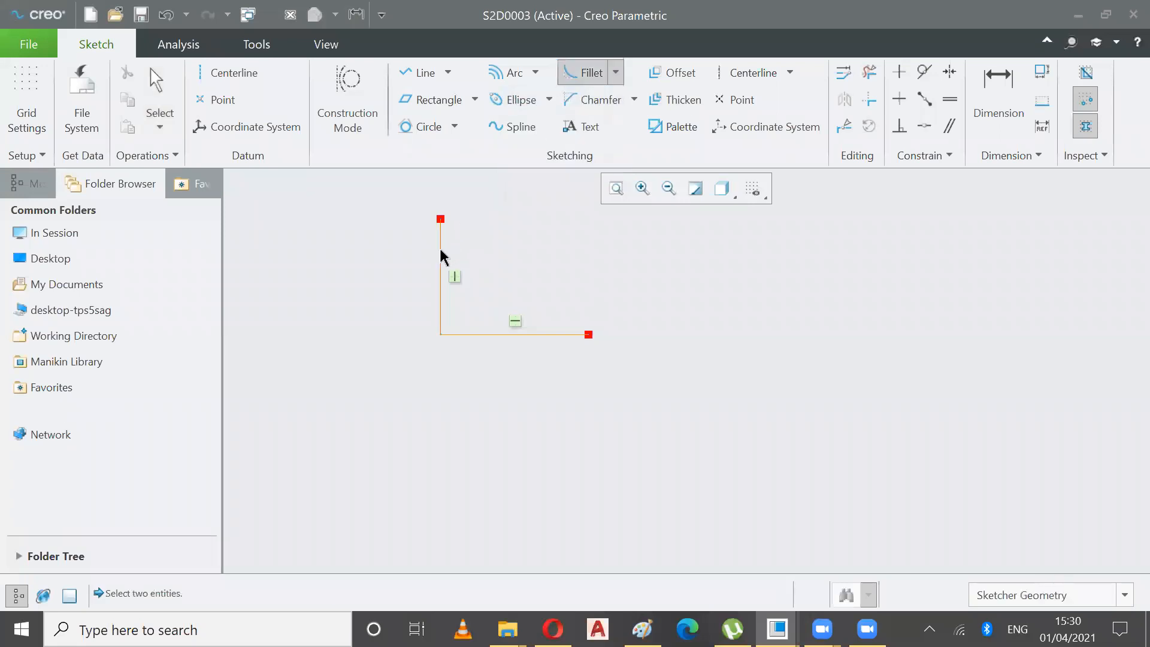
{"action": "left_click", "coordinate": [506, 335]}
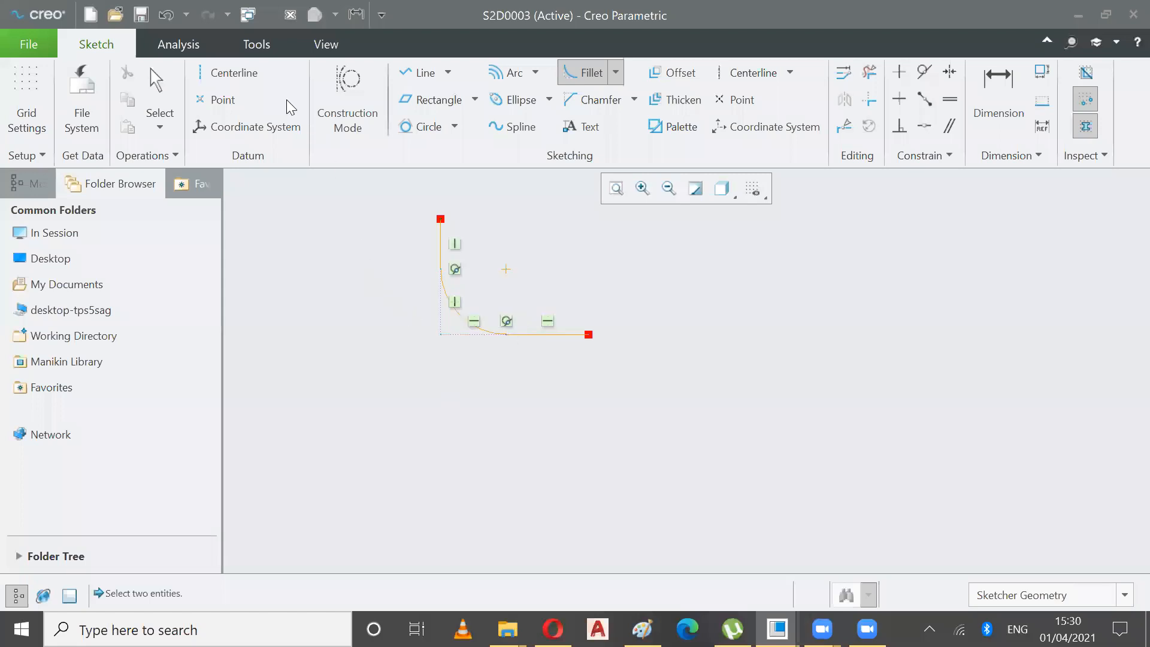
{"action": "left_click", "coordinate": [155, 87]}
{"action": "left_click", "coordinate": [475, 363]}
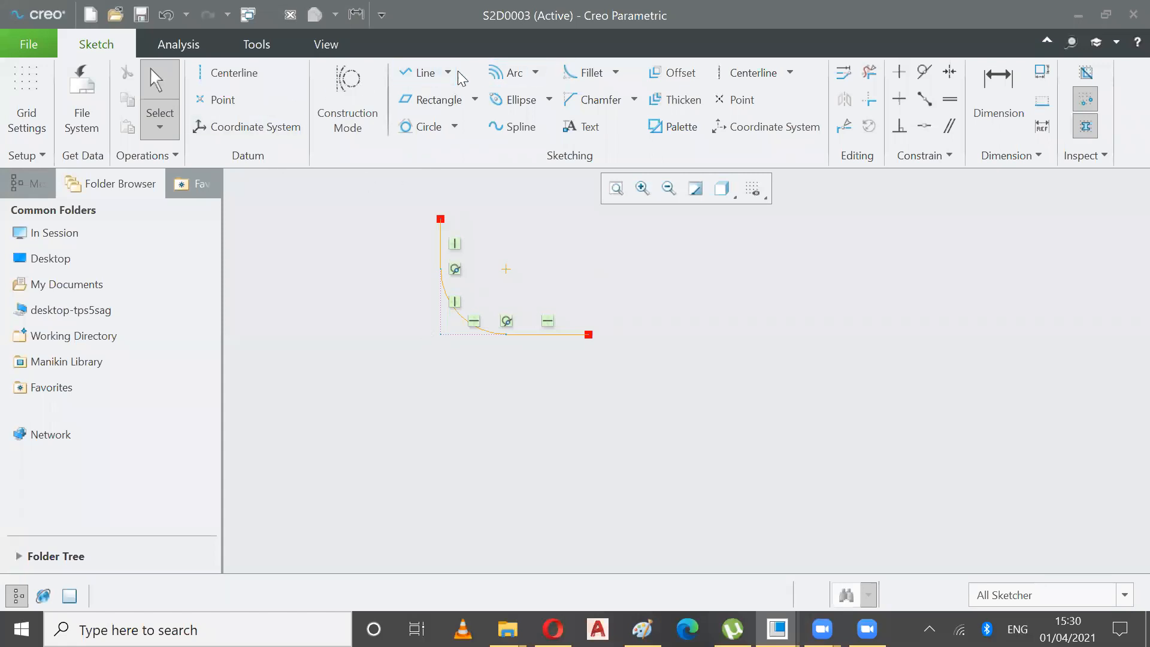
Sketch a second L-shaped line chain on the right side, with a vertical line going down and a horizontal line going right.
{"action": "left_click", "coordinate": [423, 74]}
{"action": "left_click", "coordinate": [874, 234]}
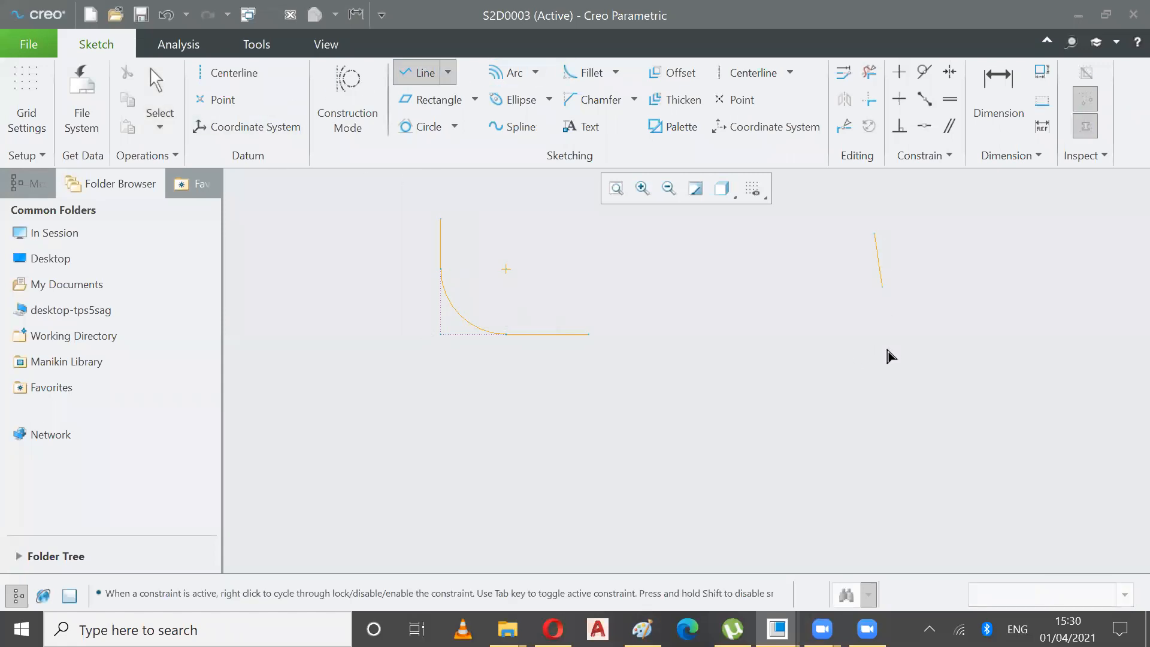
{"action": "left_click", "coordinate": [875, 355]}
{"action": "left_click", "coordinate": [1019, 353]}
{"action": "left_click", "coordinate": [447, 72]}
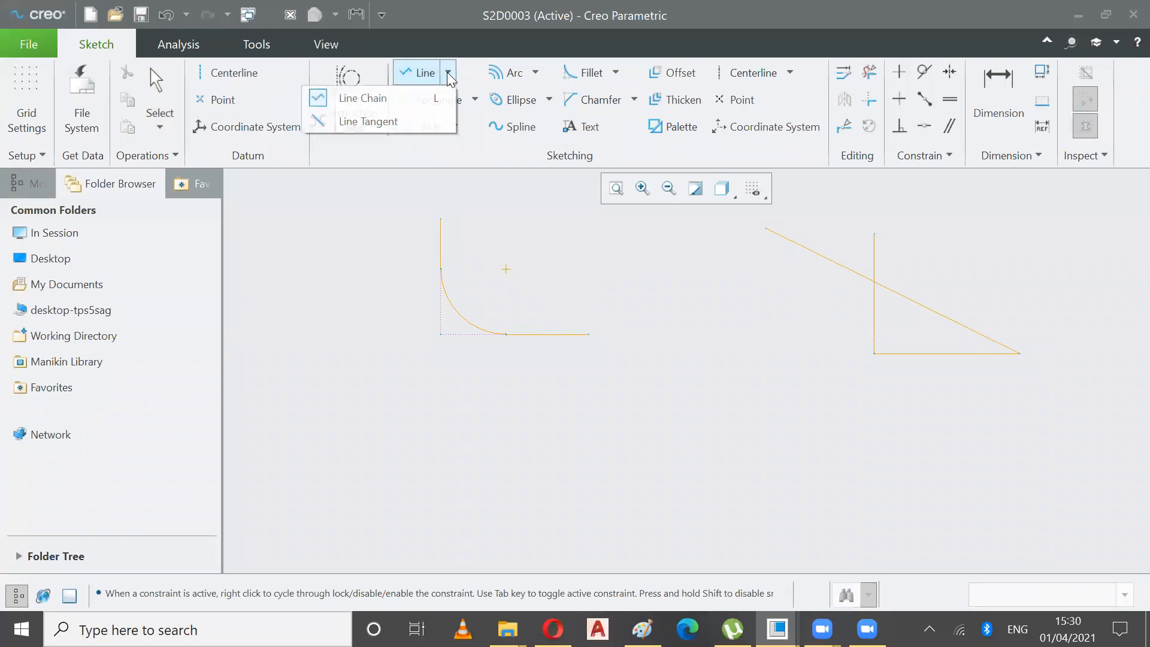
Round the corner of the second L-shape with a Circular Trim fillet between its vertical and horizontal lines.
{"action": "left_click", "coordinate": [616, 77]}
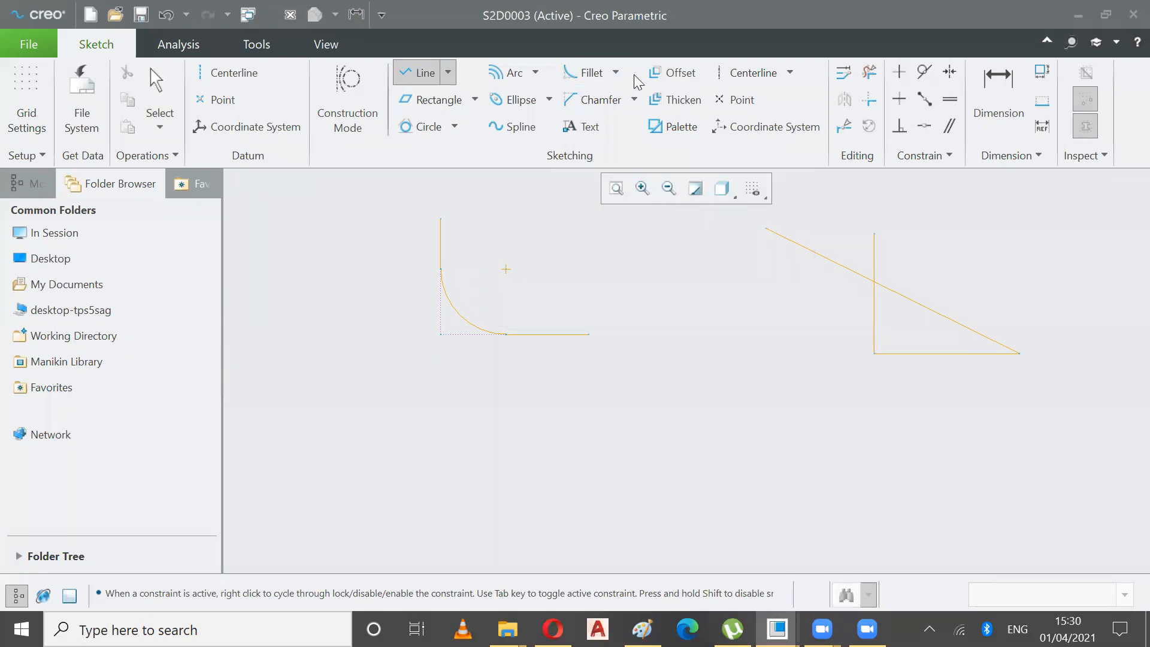
{"action": "left_click", "coordinate": [615, 74]}
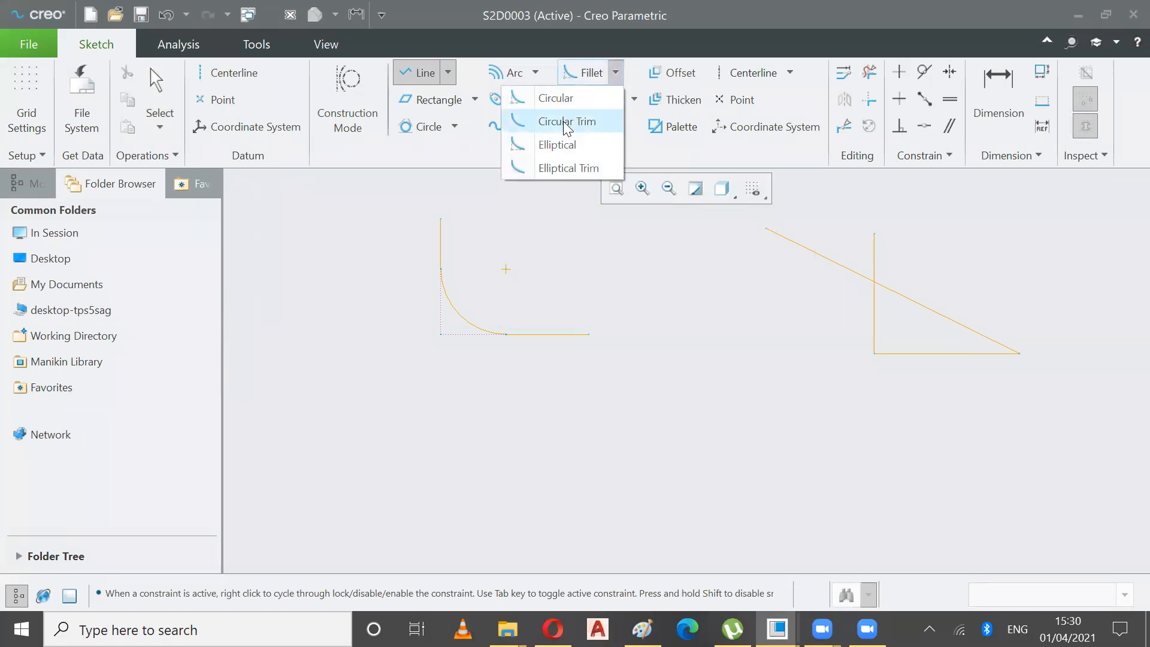
{"action": "left_click", "coordinate": [563, 122]}
{"action": "left_click", "coordinate": [875, 328]}
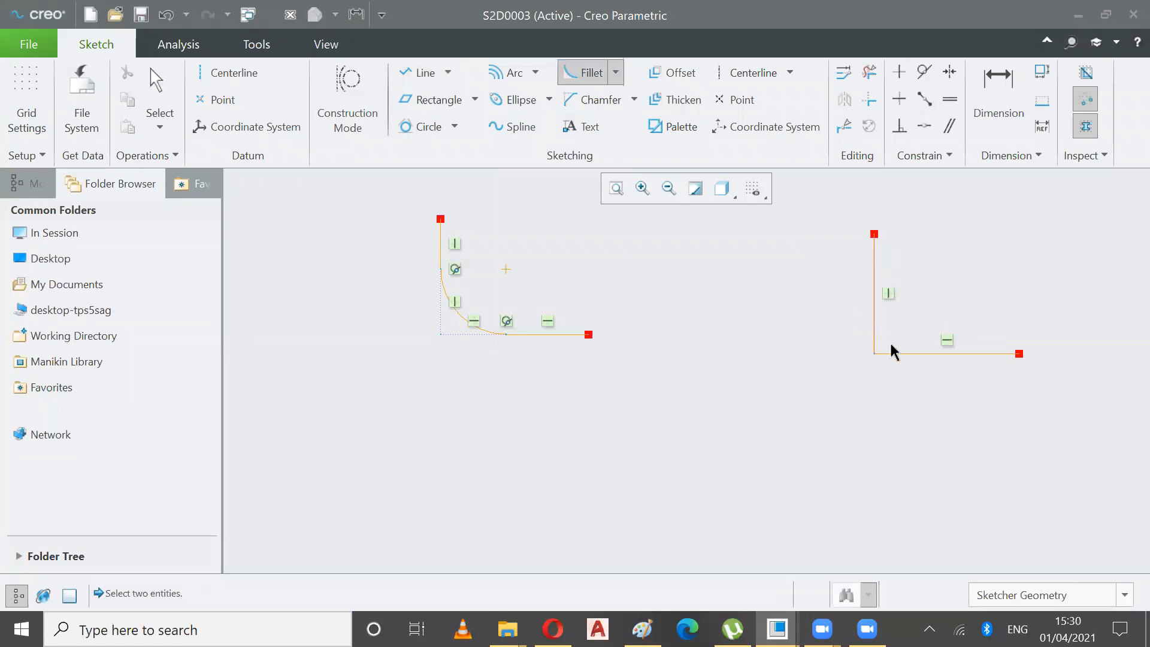
{"action": "left_click", "coordinate": [917, 350]}
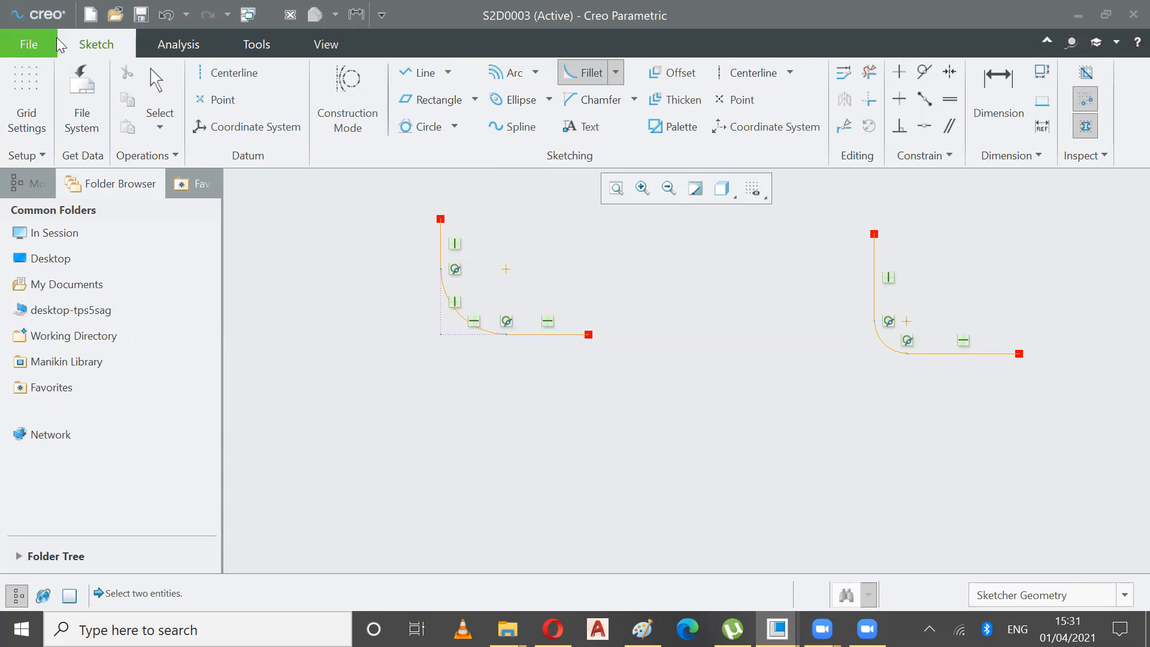
{"action": "left_click", "coordinate": [160, 94]}
{"action": "left_click", "coordinate": [904, 374]}
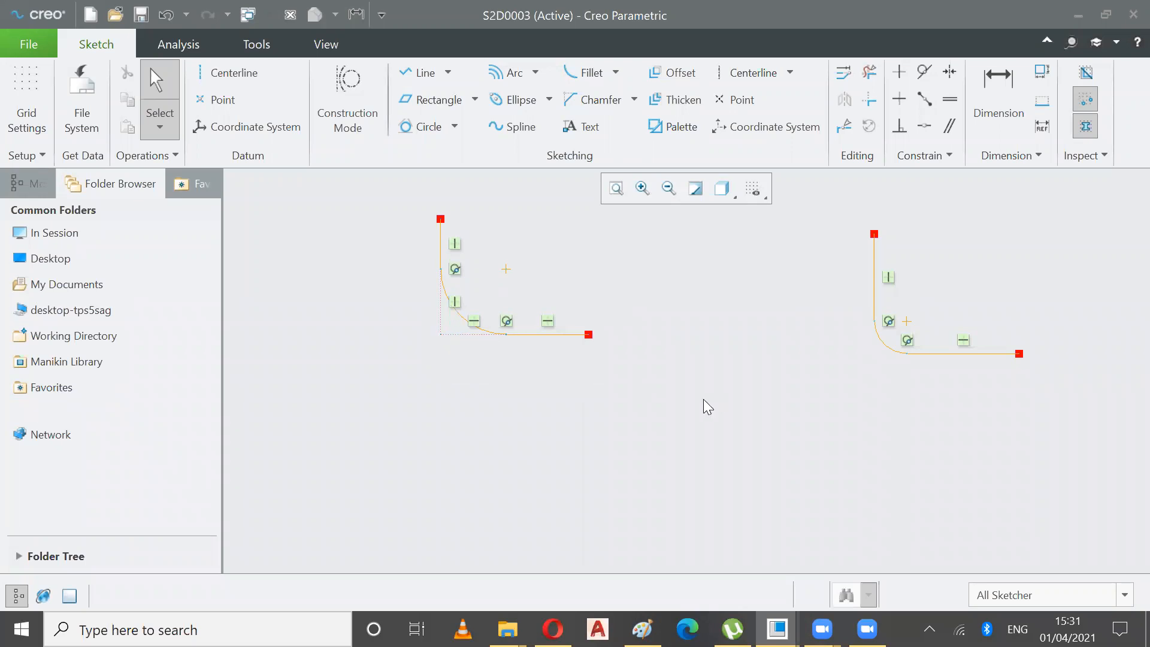
Sketch a third L-shaped line chain below and left of the first filleted shape, vertical line first and horizontal line second.
{"action": "left_click", "coordinate": [616, 72]}
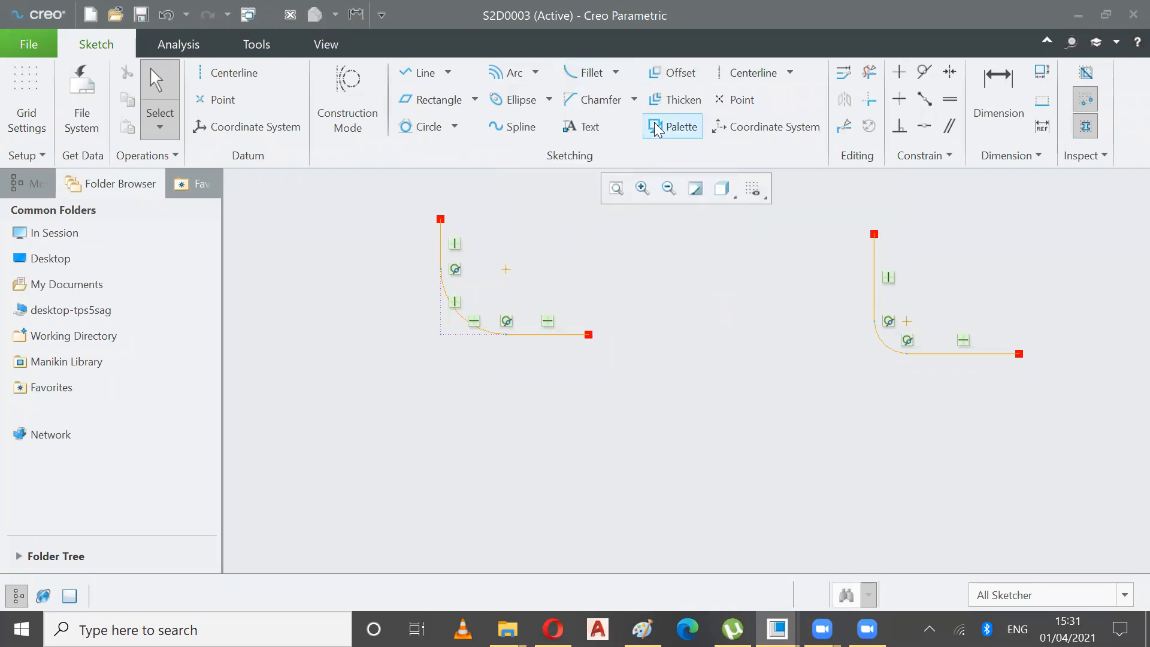
{"action": "left_click", "coordinate": [635, 99]}
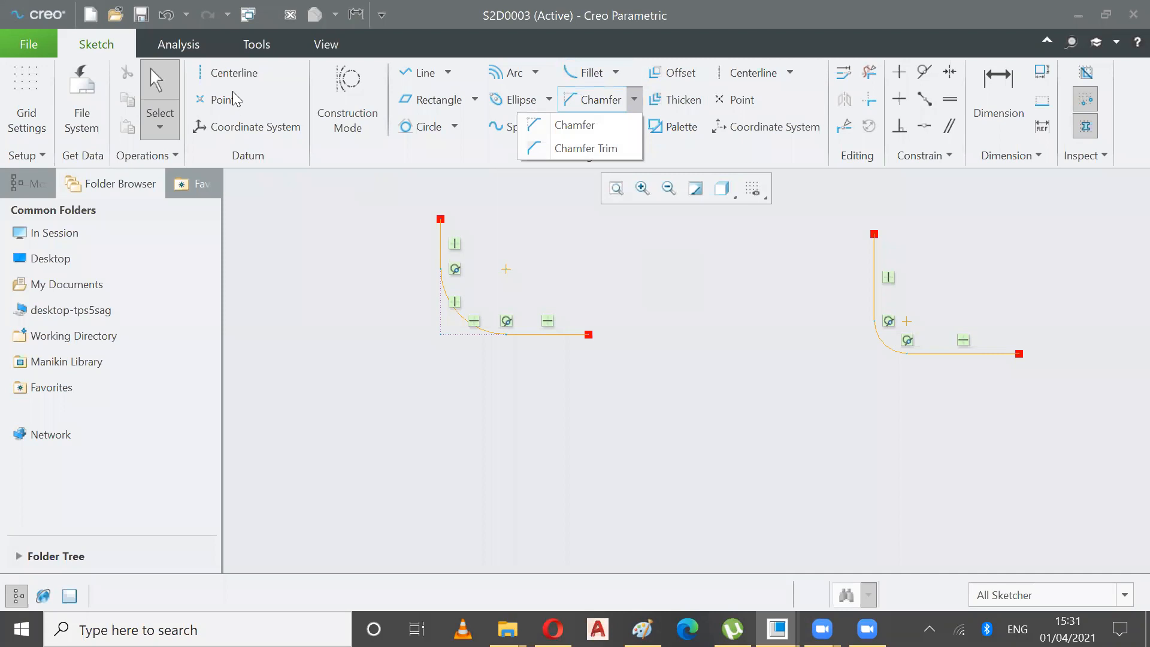
{"action": "left_click", "coordinate": [421, 72]}
{"action": "left_click", "coordinate": [421, 72]}
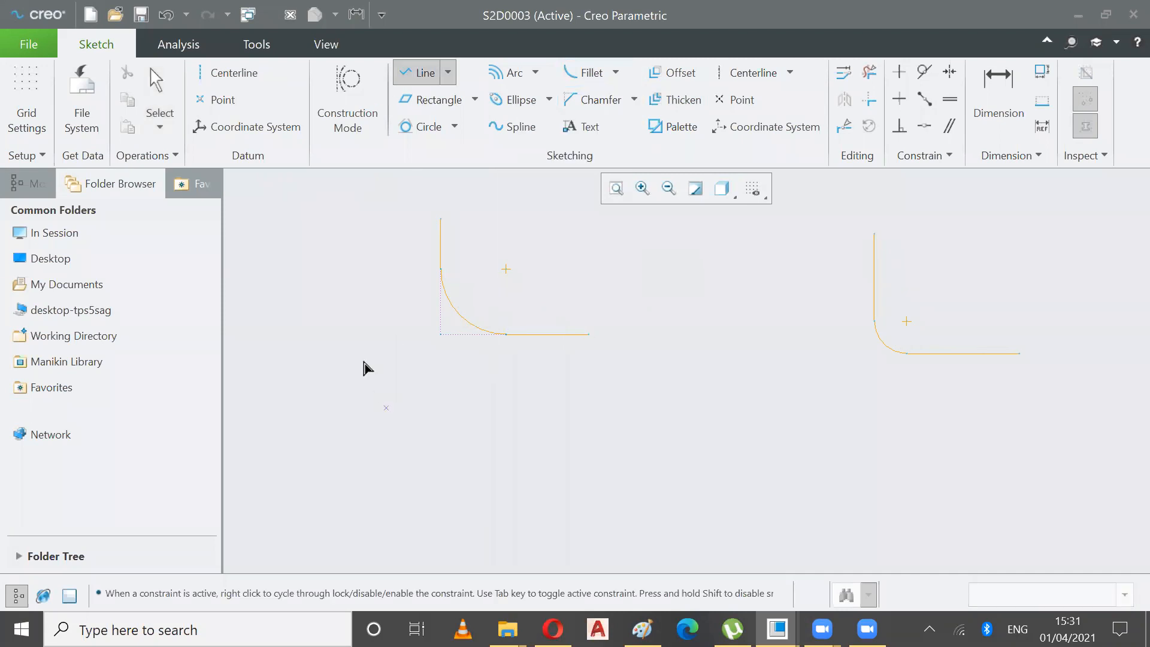
{"action": "left_click", "coordinate": [295, 361]}
{"action": "left_click", "coordinate": [294, 450]}
{"action": "left_click", "coordinate": [390, 450]}
{"action": "middle_click", "coordinate": [391, 450]}
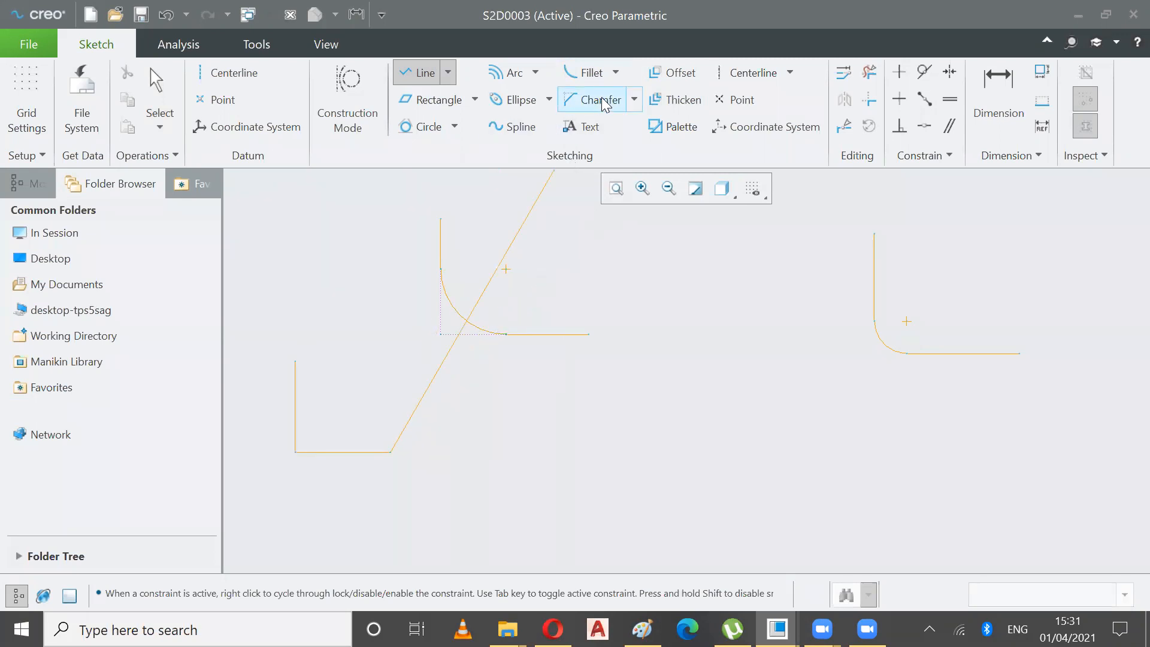
Cut the corner of the third L-shape with a Chamfer Trim between its vertical and horizontal lines.
{"action": "left_click", "coordinate": [634, 100]}
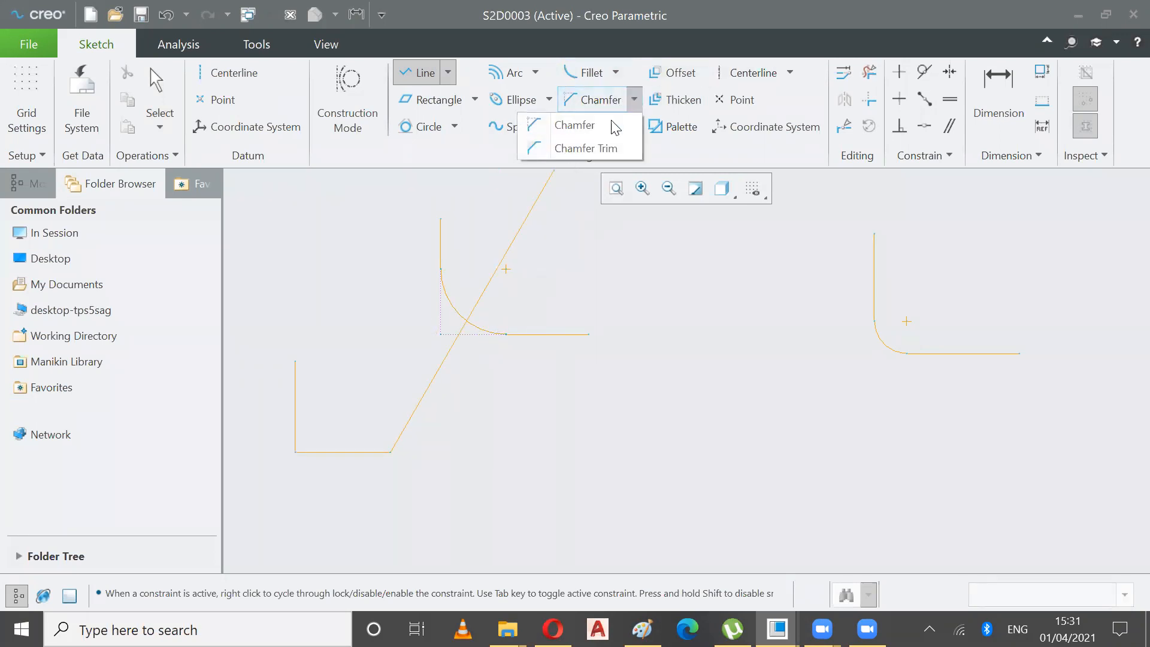
{"action": "left_click", "coordinate": [574, 149]}
{"action": "left_click", "coordinate": [300, 435]}
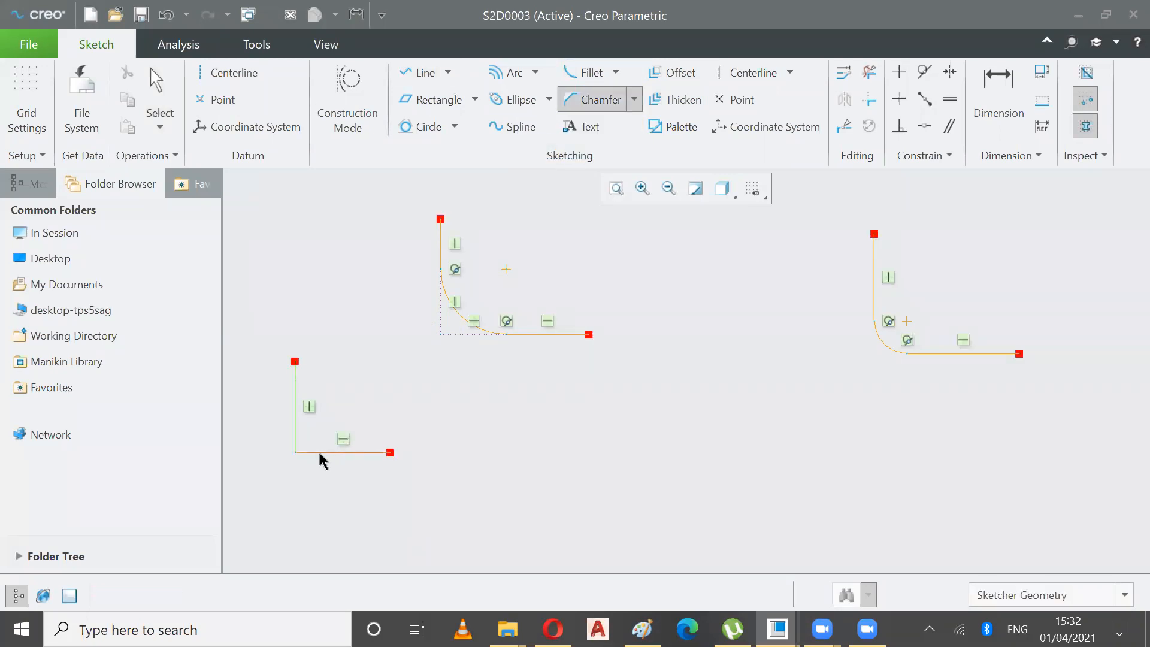
{"action": "left_click", "coordinate": [319, 452]}
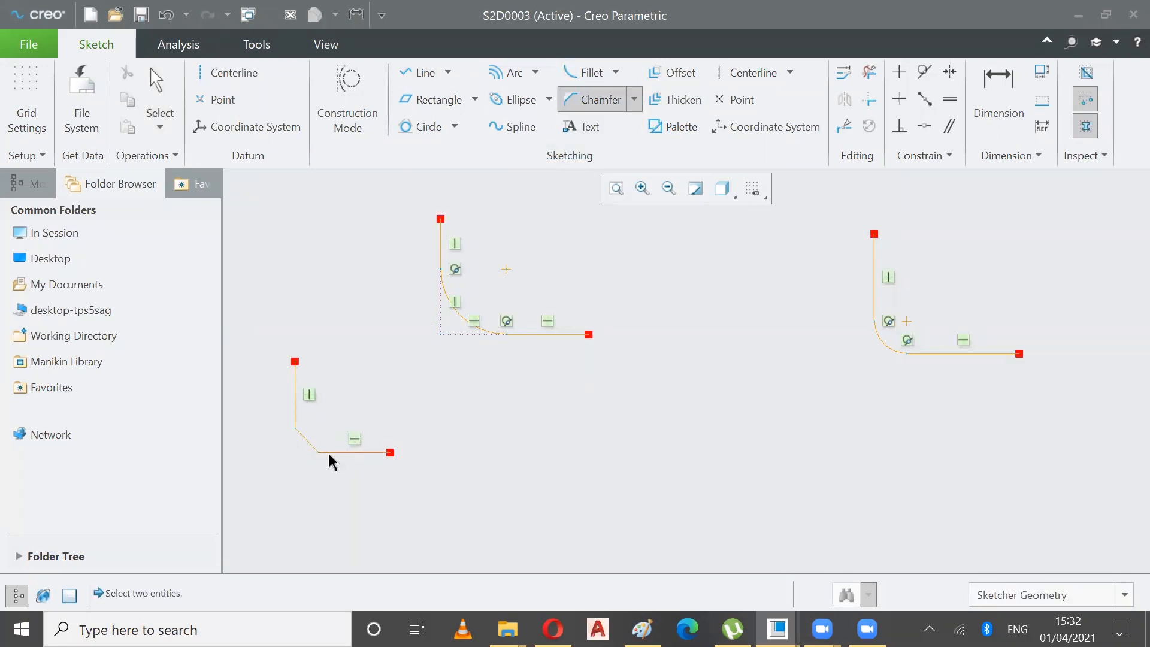
{"action": "left_click", "coordinate": [157, 84]}
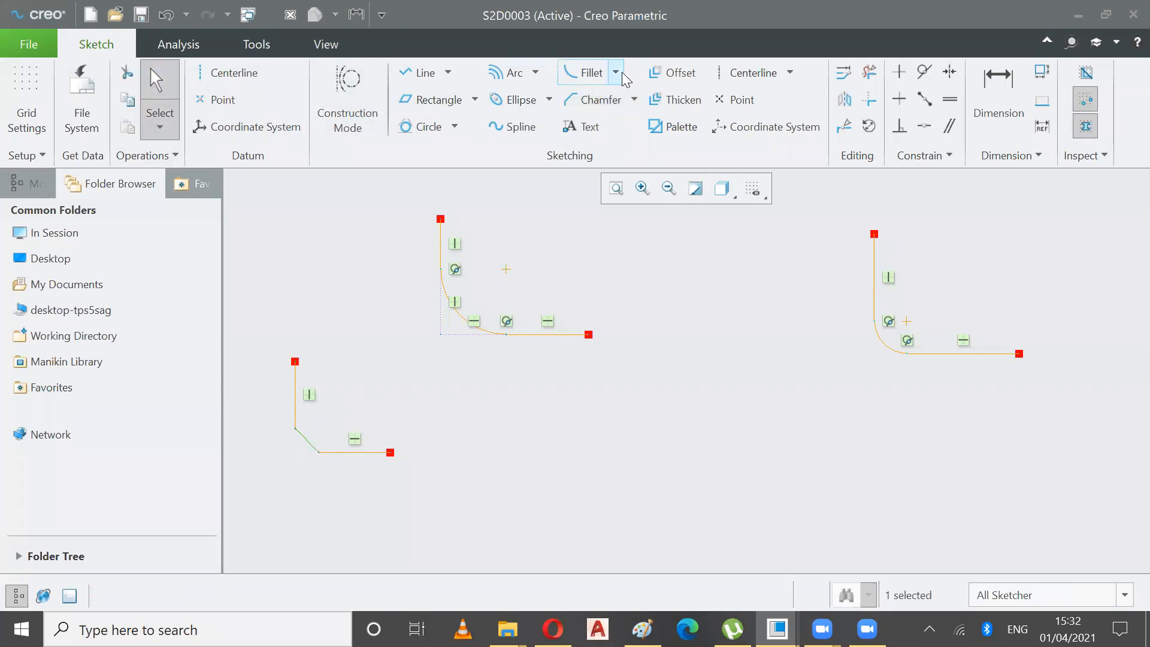
Undo the trimmed chamfer on the third L-shape.
{"action": "left_click", "coordinate": [635, 95]}
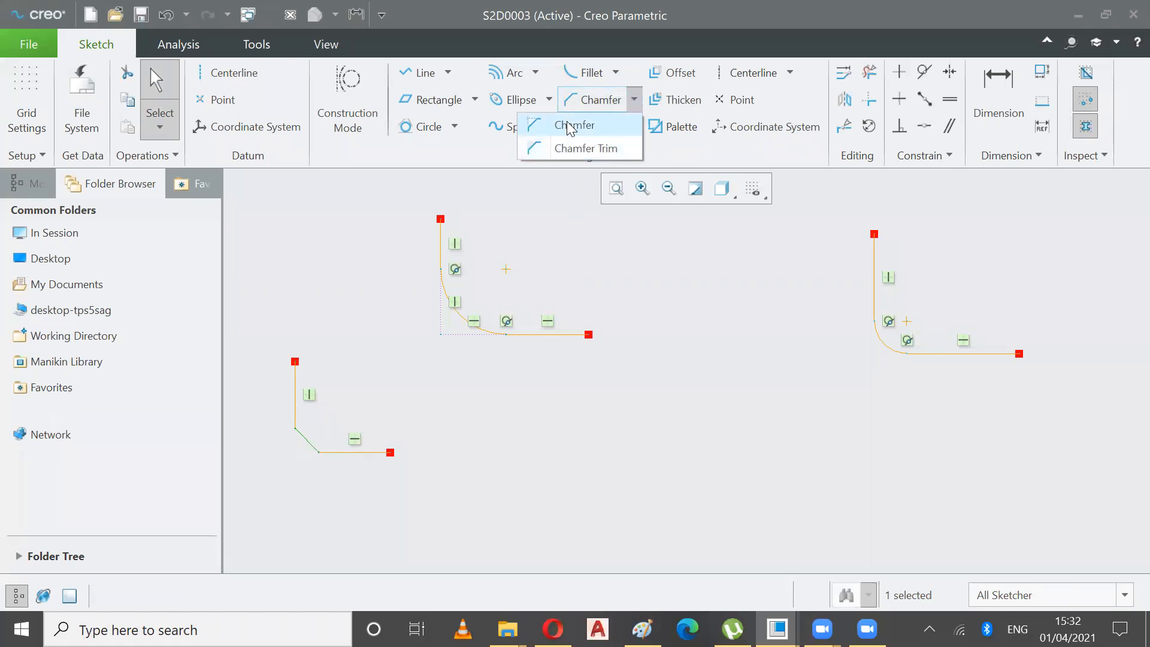
{"action": "left_click", "coordinate": [165, 19]}
{"action": "left_click", "coordinate": [166, 19]}
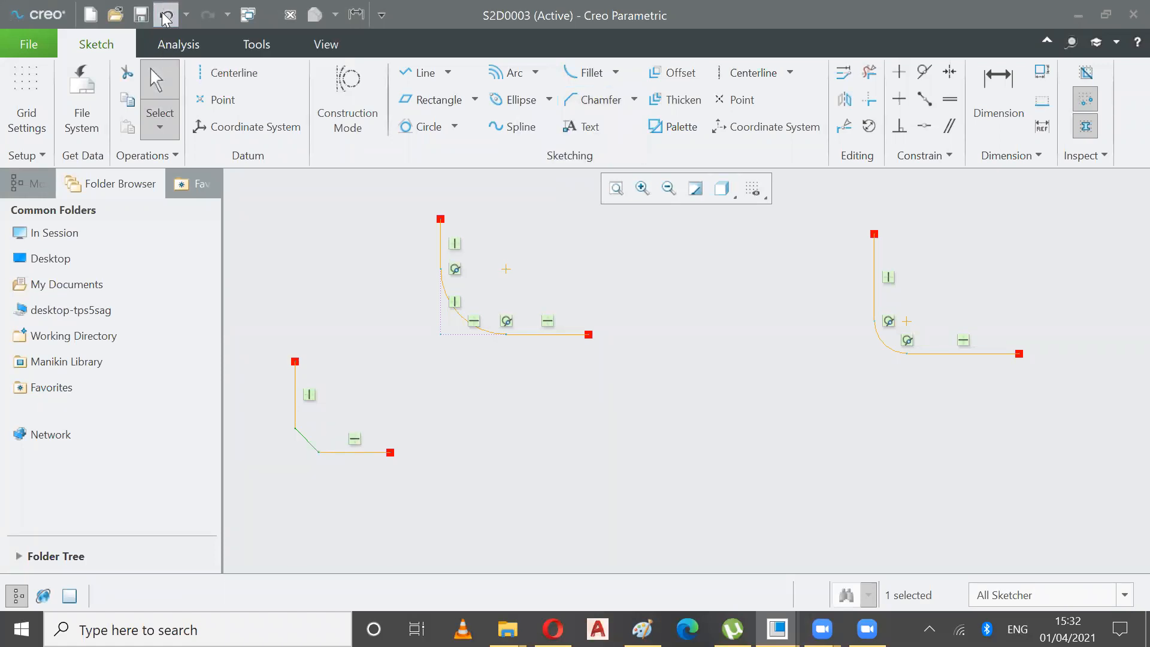
Chamfer the corner of the third L-shape with the Chamfer type that keeps the construction lines.
{"action": "left_click", "coordinate": [634, 99]}
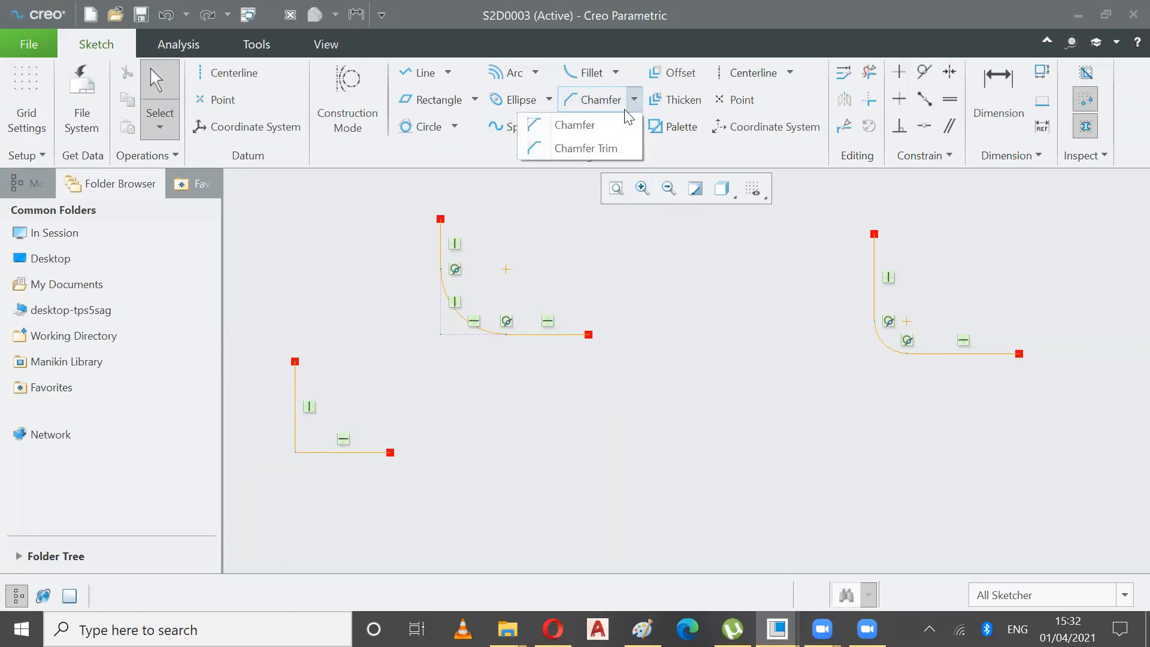
{"action": "left_click", "coordinate": [587, 125]}
{"action": "left_click", "coordinate": [295, 415]}
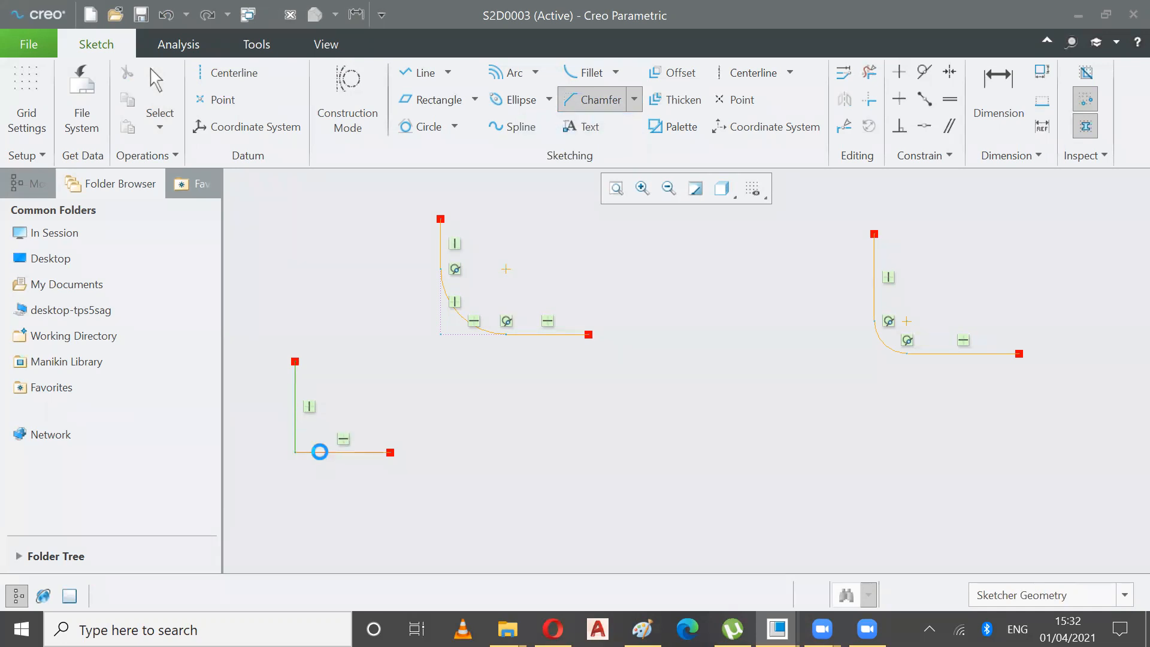
{"action": "left_click", "coordinate": [320, 452]}
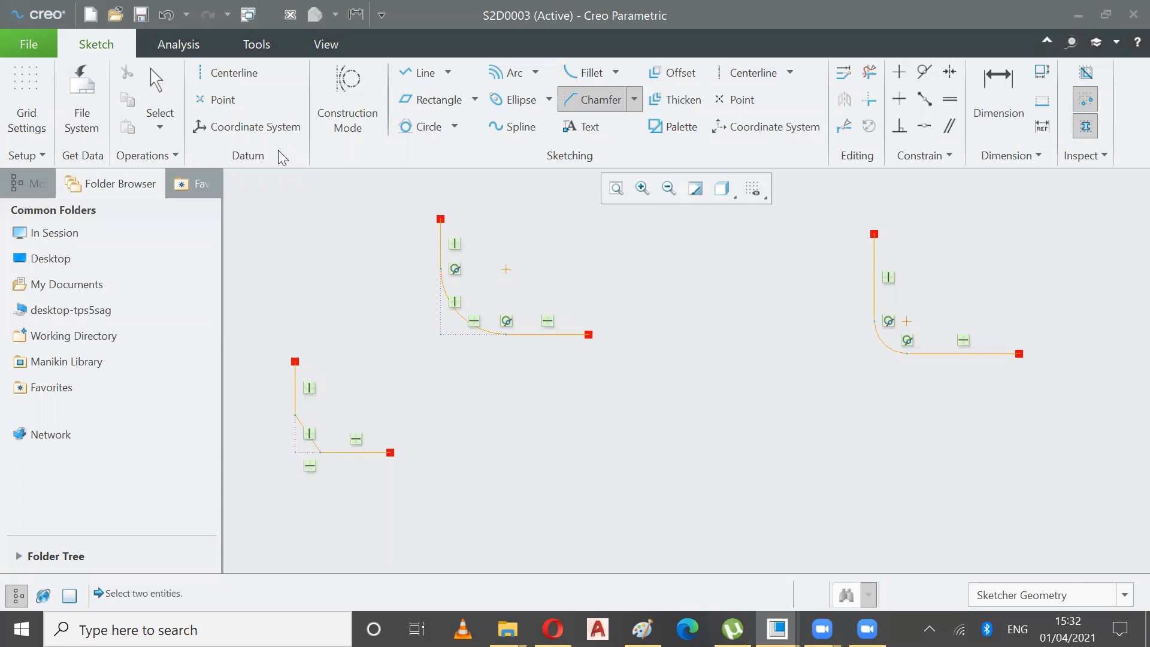
Sketch a fourth L-shaped line chain below the Circular Trim fillet, with a vertical line down and a horizontal line right.
{"action": "left_click", "coordinate": [424, 73]}
{"action": "left_click", "coordinate": [790, 381]}
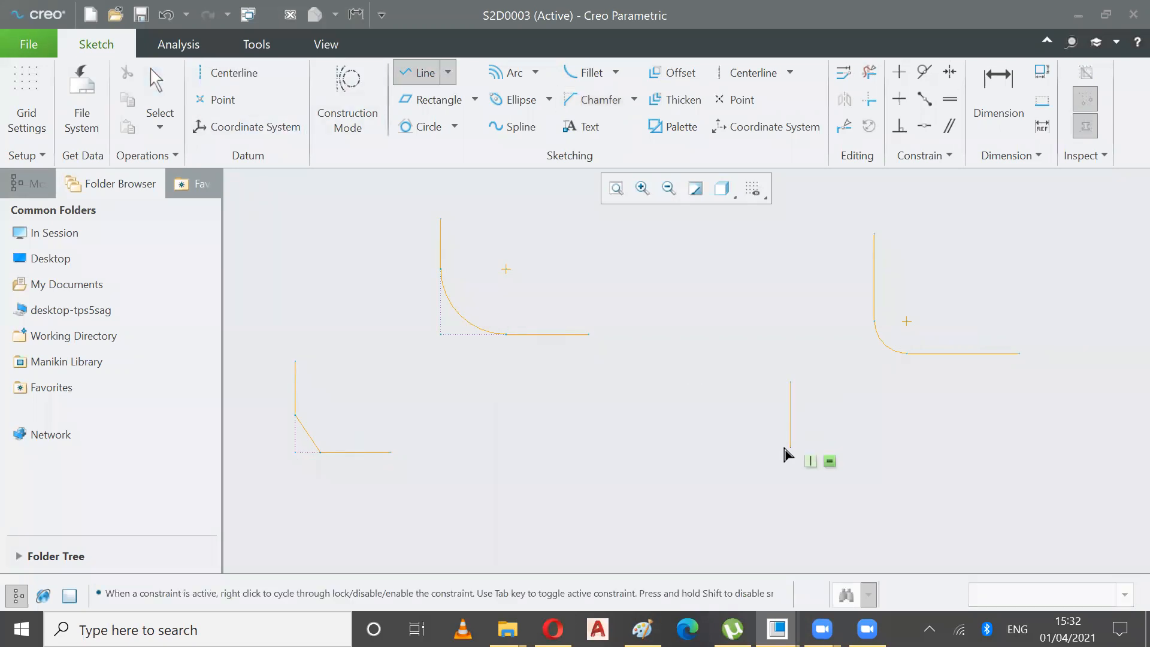
{"action": "left_click", "coordinate": [791, 447]}
{"action": "left_click", "coordinate": [872, 449]}
{"action": "left_click", "coordinate": [159, 90]}
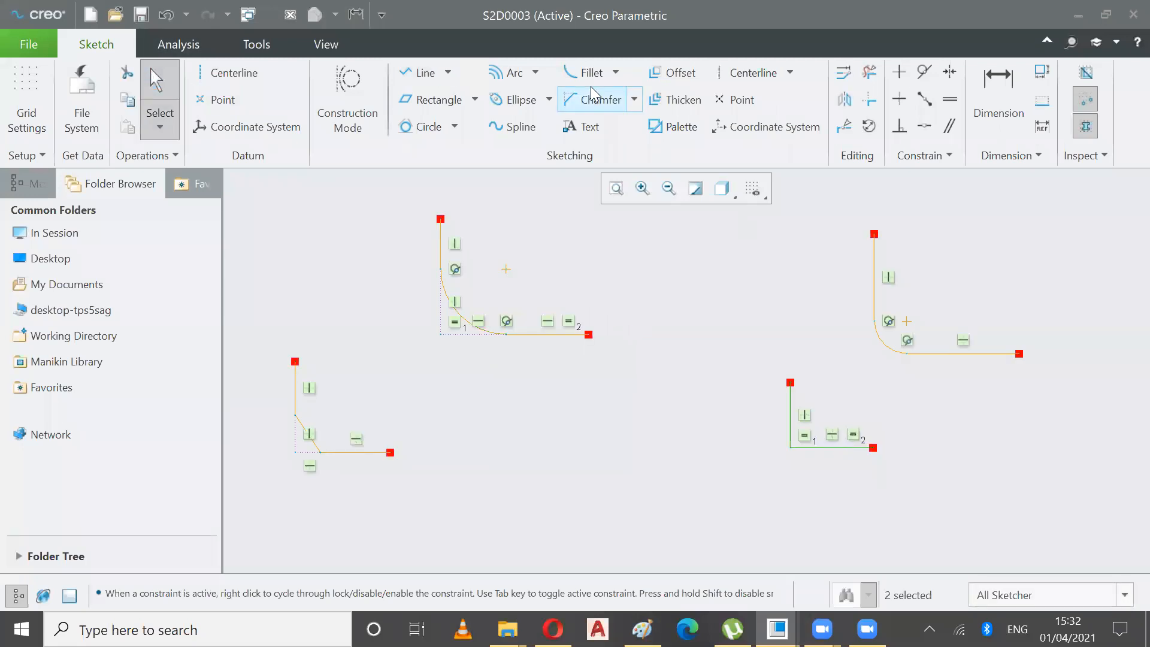
Cut the corner of the fourth L-shape with a Chamfer Trim between its vertical and horizontal lines.
{"action": "left_click", "coordinate": [615, 73]}
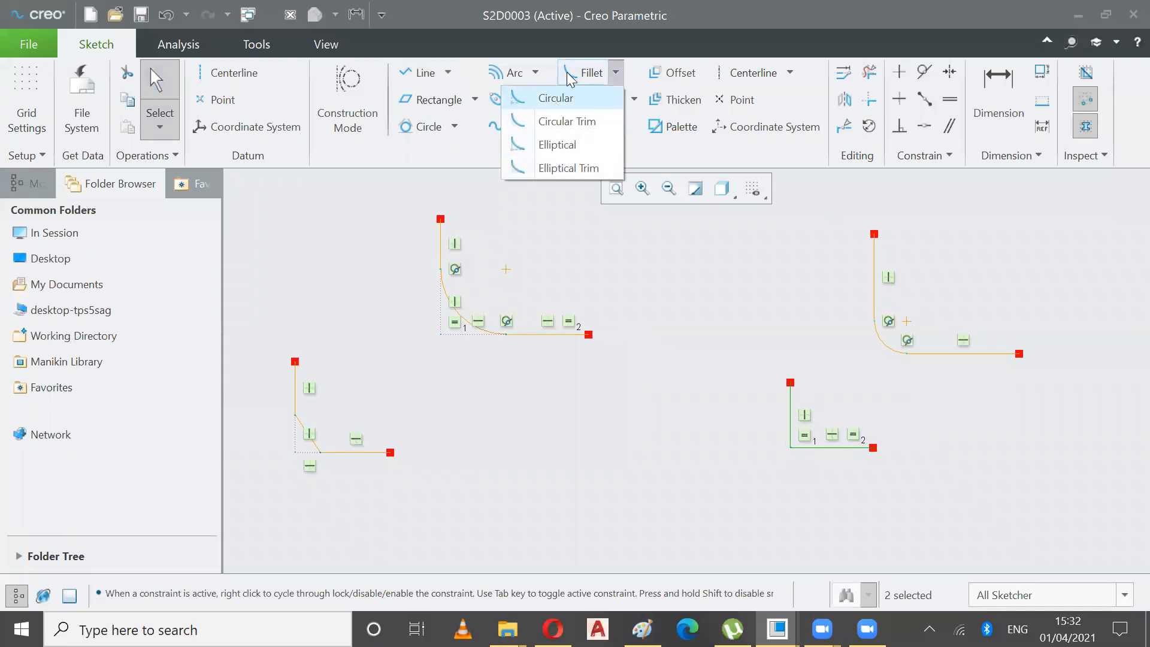
{"action": "left_click", "coordinate": [636, 98]}
{"action": "left_click", "coordinate": [634, 99]}
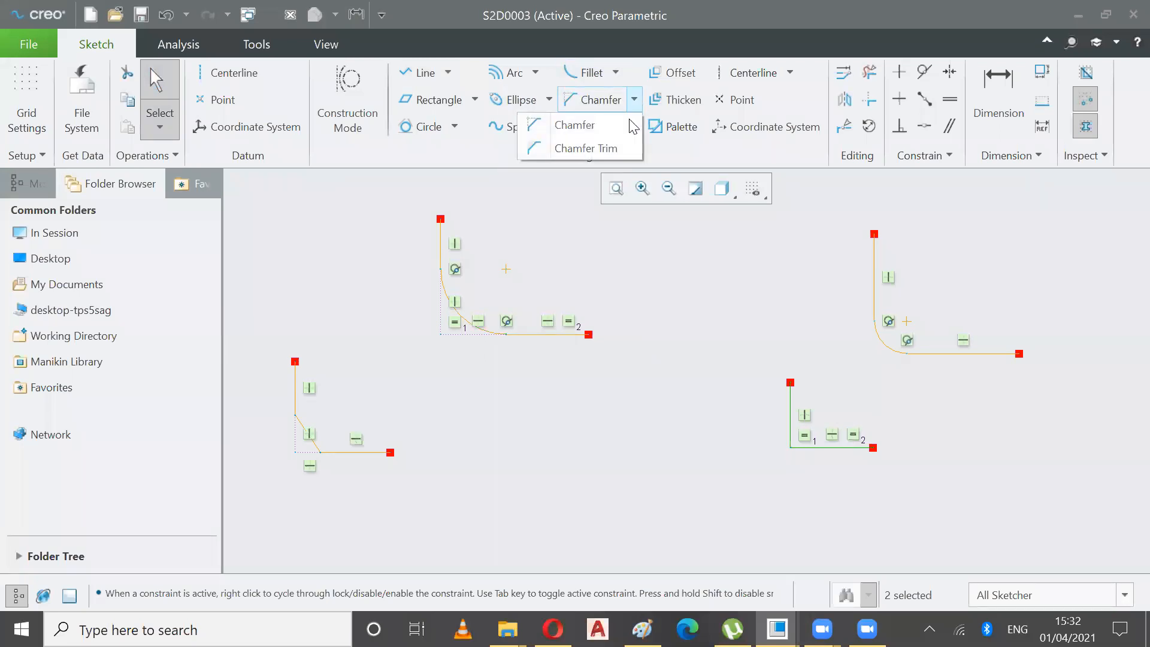
{"action": "left_click", "coordinate": [602, 130]}
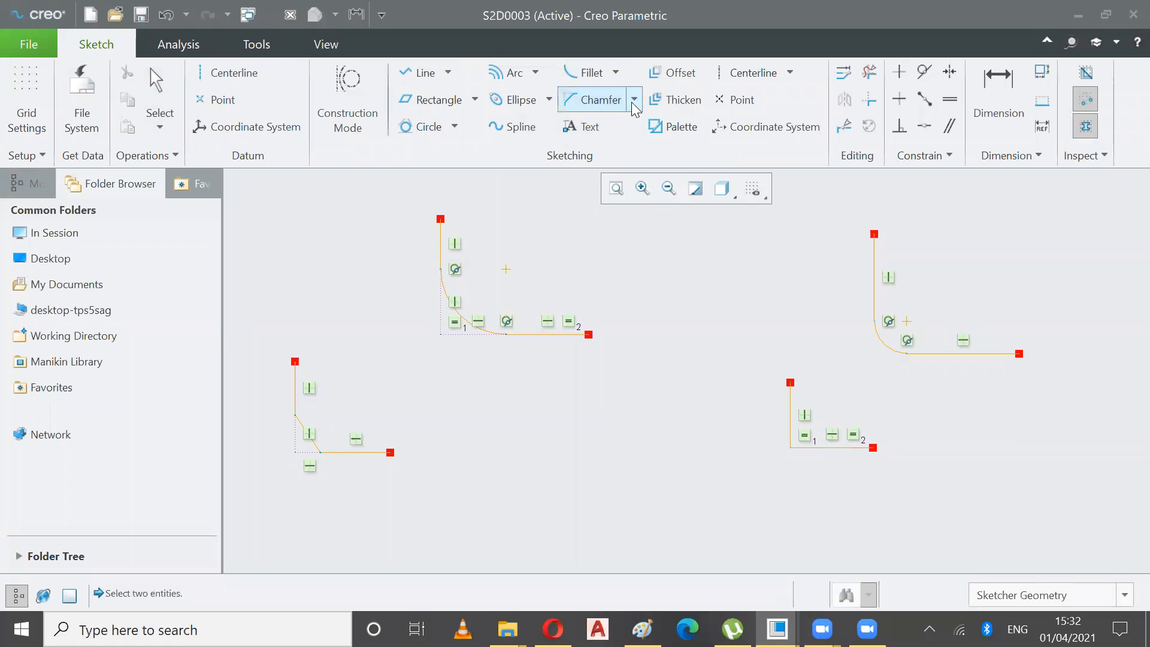
{"action": "left_click", "coordinate": [634, 101]}
{"action": "left_click", "coordinate": [592, 148]}
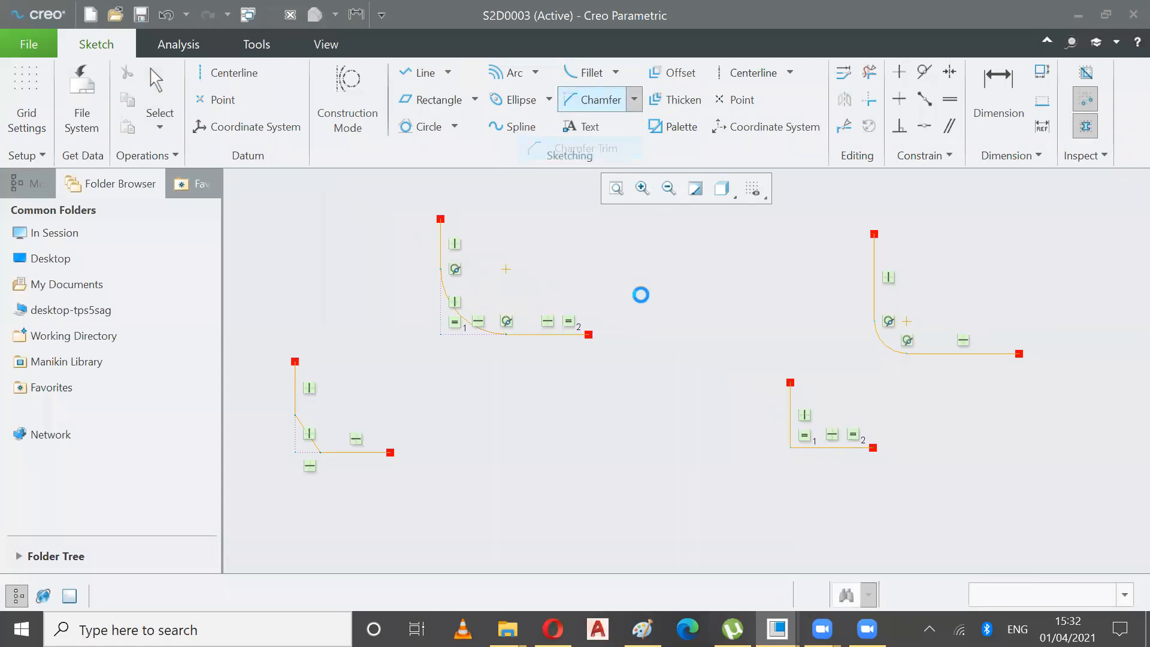
{"action": "left_click", "coordinate": [791, 419]}
{"action": "left_click", "coordinate": [813, 446]}
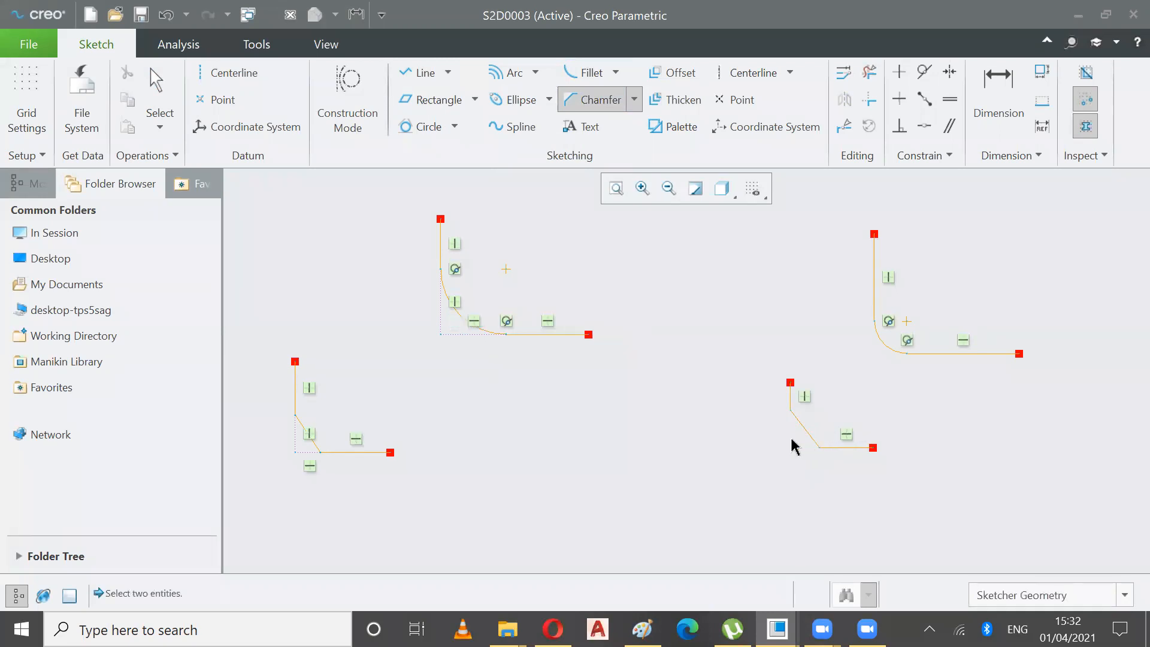
Move the upper endpoint of the fourth shape's trimmed chamfer downward to flatten the chamfer line.
{"action": "left_click", "coordinate": [159, 110]}
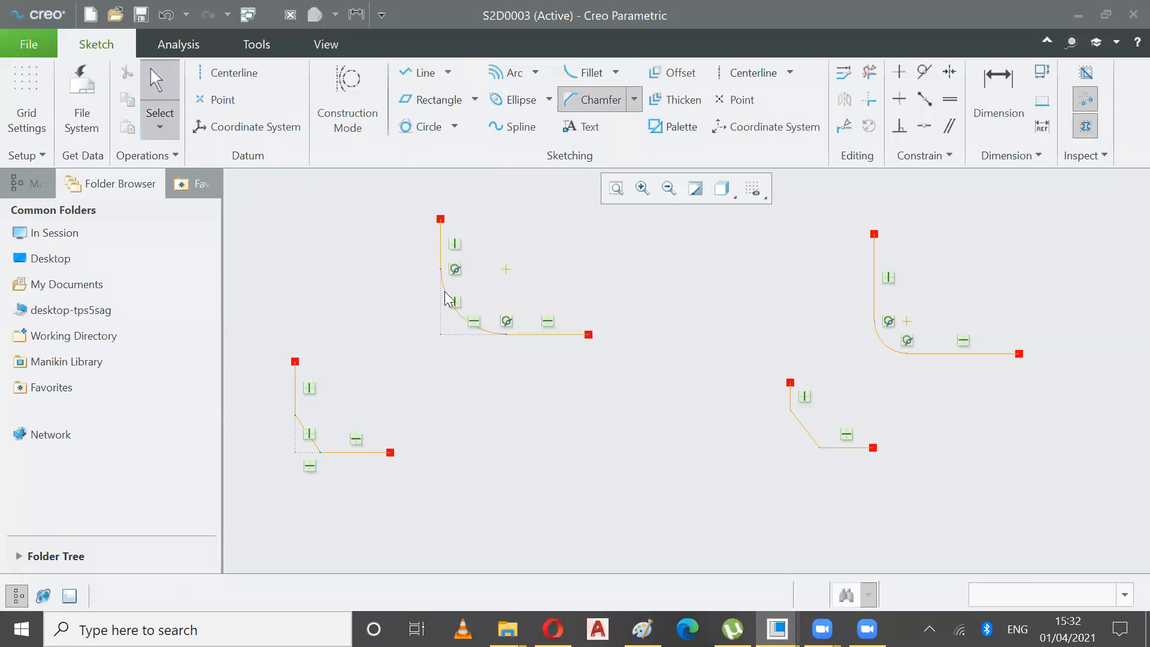
{"action": "left_click", "coordinate": [801, 428]}
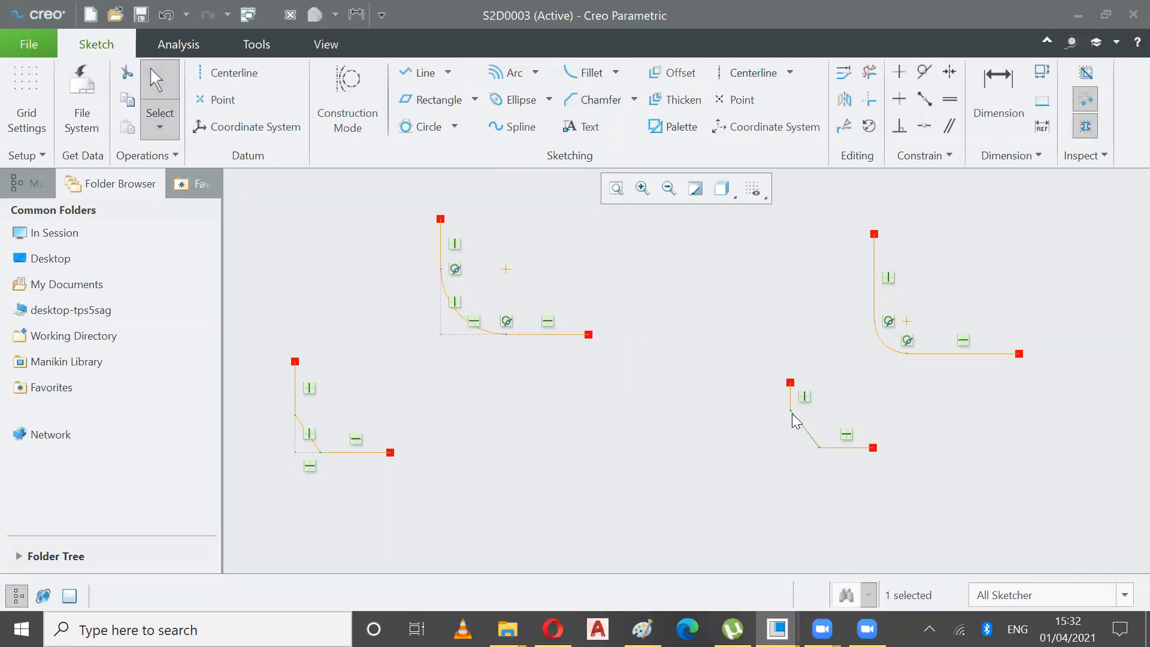
{"action": "left_click_drag", "start_coordinate": [789, 411], "coordinate": [787, 430]}
Select all geometry and delete the filleted and chamfered L-shapes.
{"action": "left_click", "coordinate": [158, 129]}
{"action": "left_click", "coordinate": [203, 199]}
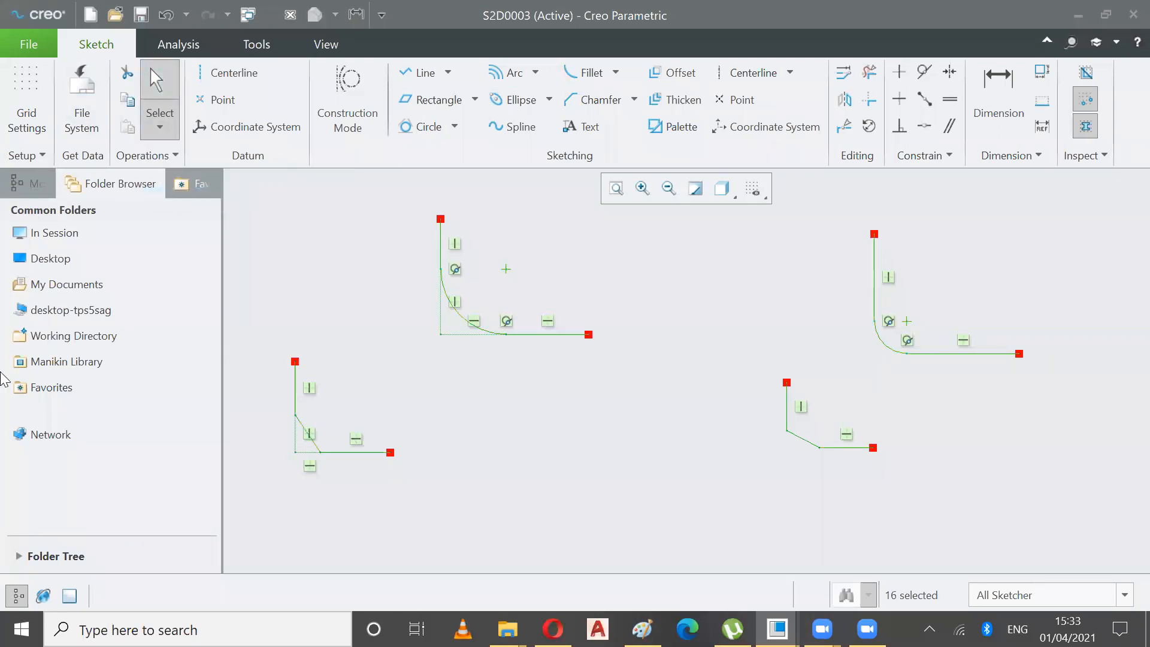
{"action": "key", "text": "Delete"}
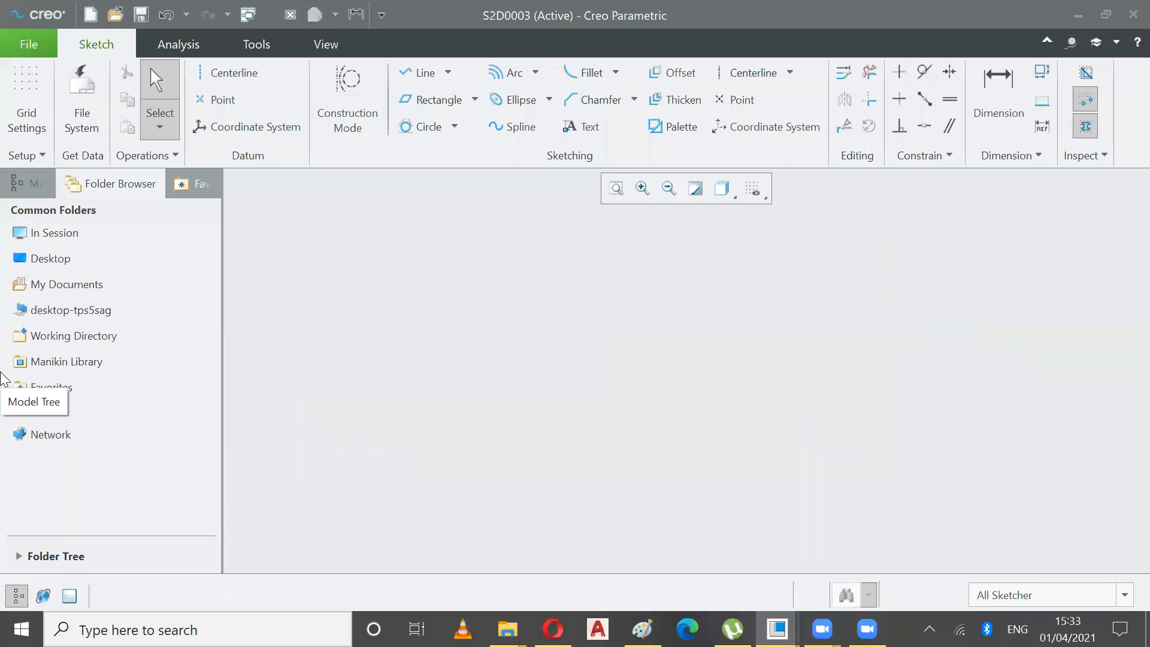
Place sketch text reading "2018 Session" on a vertical height line about 4.33 tall in the empty sketch.
{"action": "left_click", "coordinate": [584, 129]}
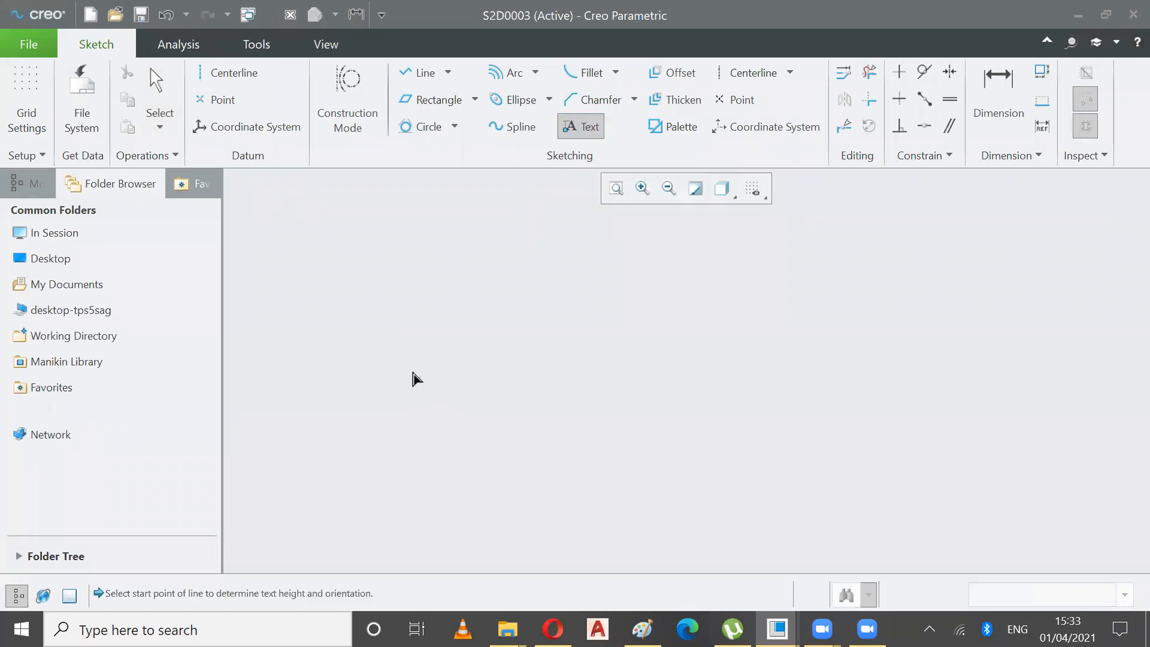
{"action": "left_click", "coordinate": [393, 346]}
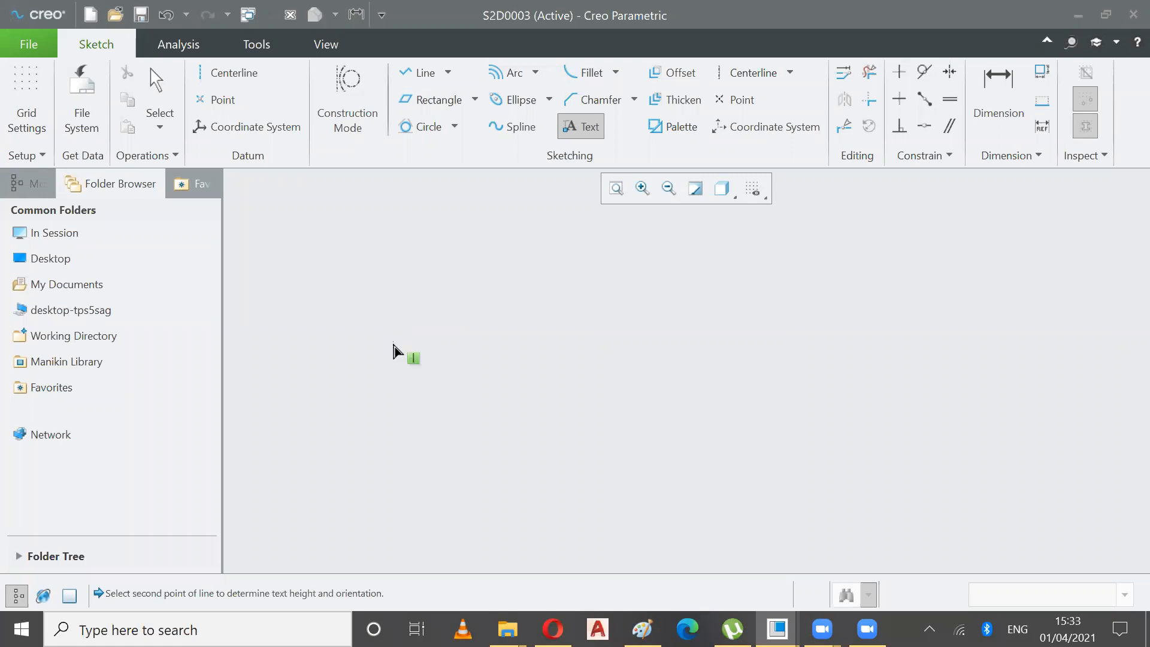
{"action": "left_click", "coordinate": [392, 296]}
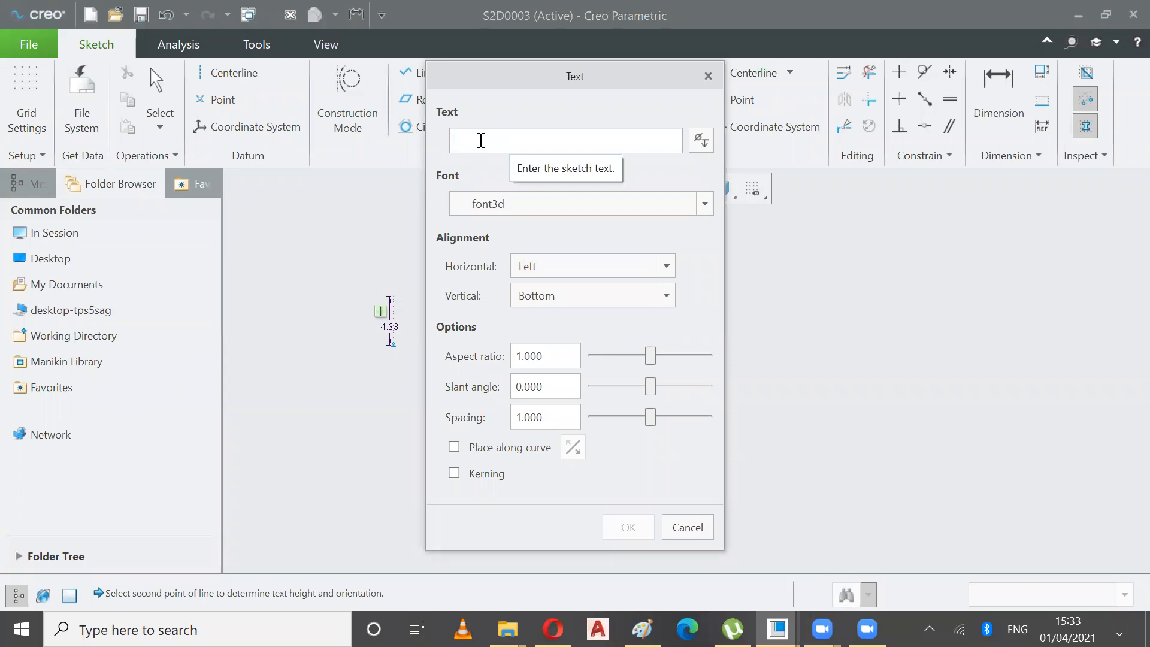
{"action": "type", "text": "20"}
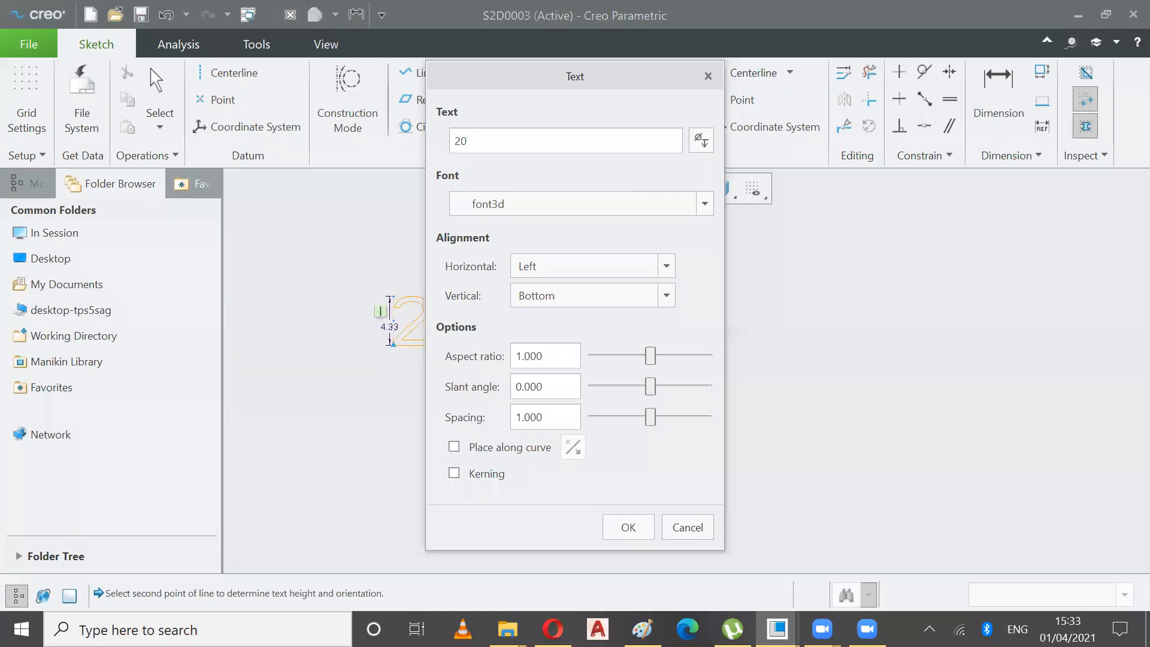
{"action": "type", "text": "8Se"}
{"action": "key", "text": "BackSpace"}
{"action": "key", "text": "BackSpace"}
{"action": "type", "text": "Session"}
{"action": "left_click_drag", "start_coordinate": [521, 79], "coordinate": [295, 69]}
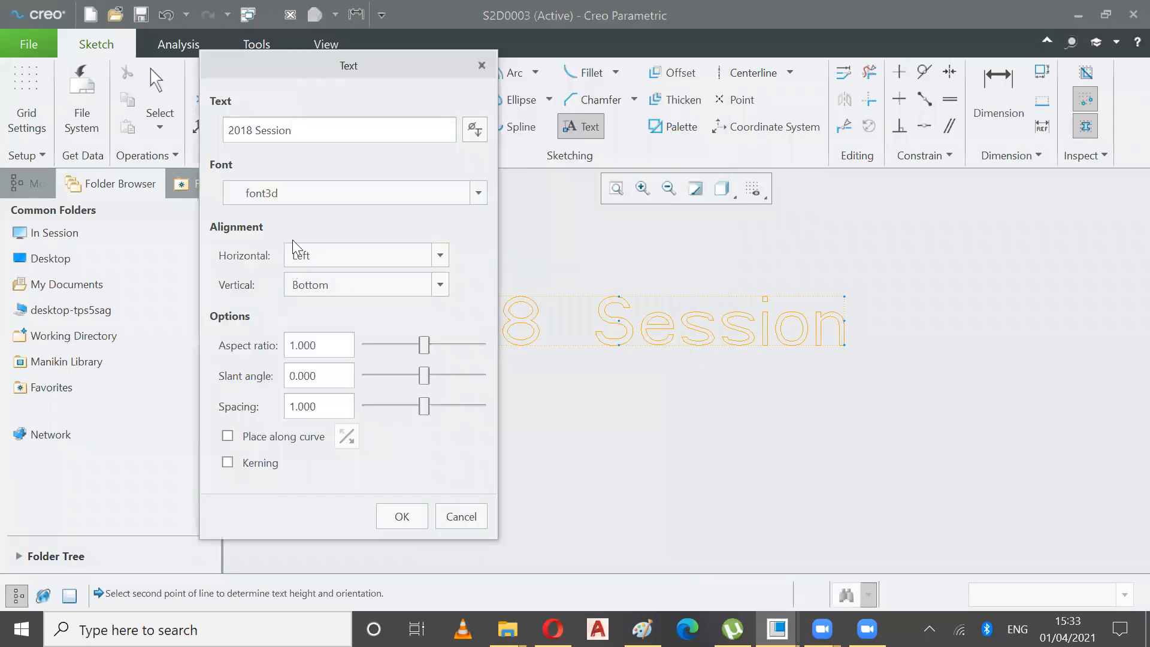
Try the font named "font" on the 2018 Session text, then return it to font3d.
{"action": "left_click", "coordinate": [407, 200]}
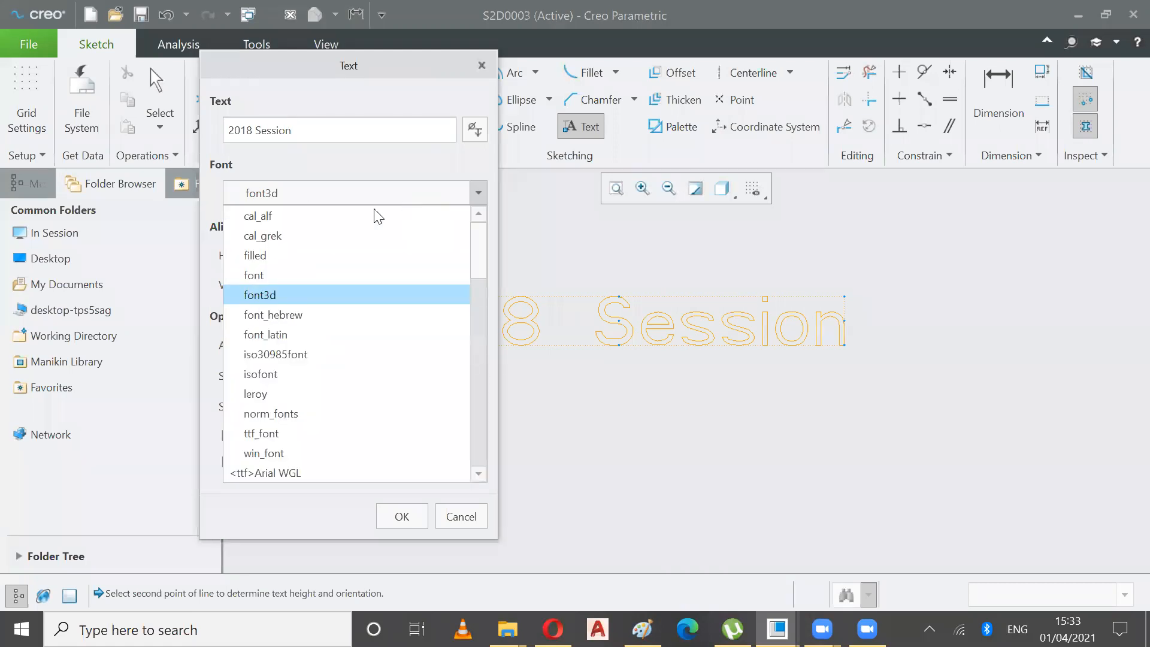
{"action": "left_click", "coordinate": [333, 269]}
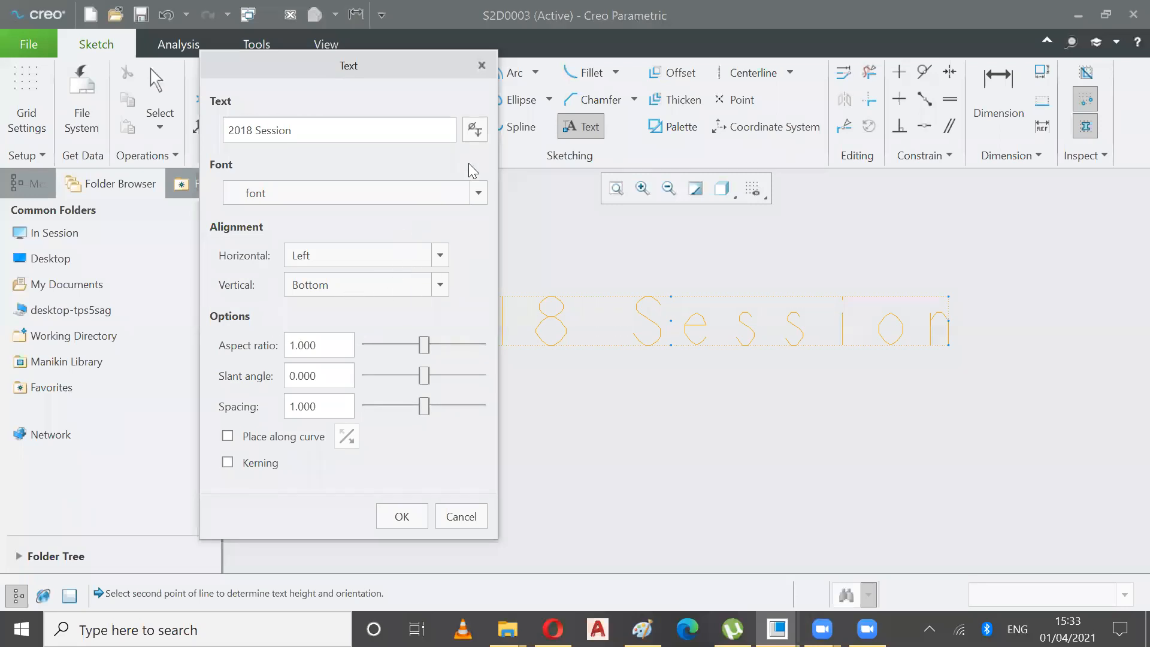
{"action": "left_click", "coordinate": [479, 199]}
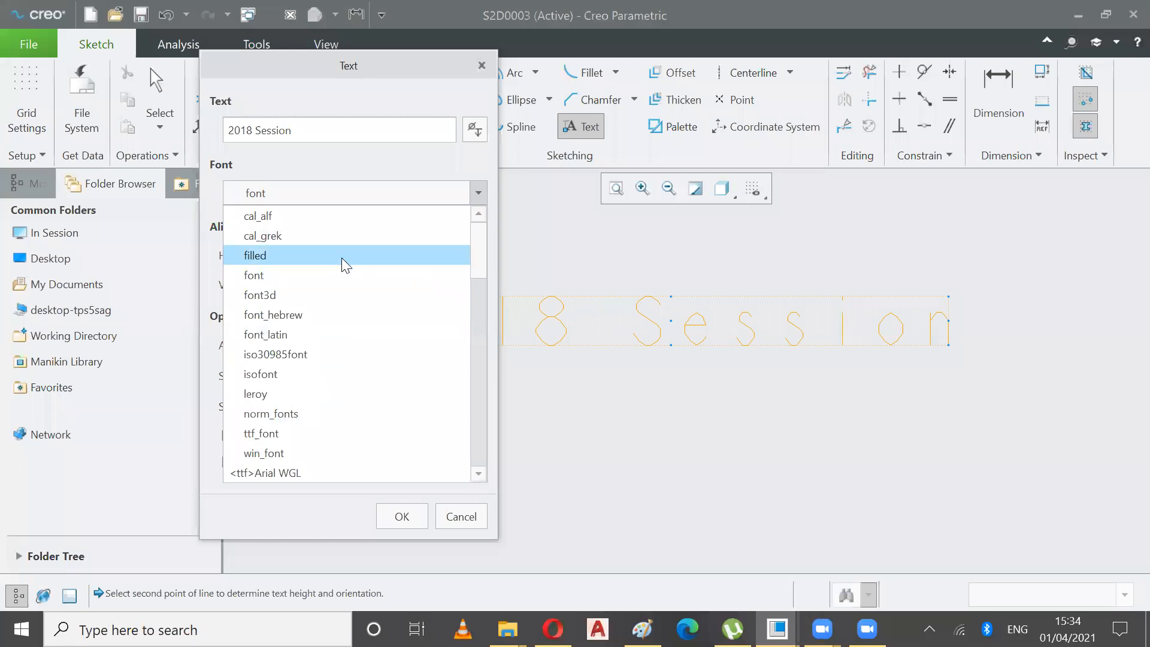
{"action": "left_click", "coordinate": [312, 295]}
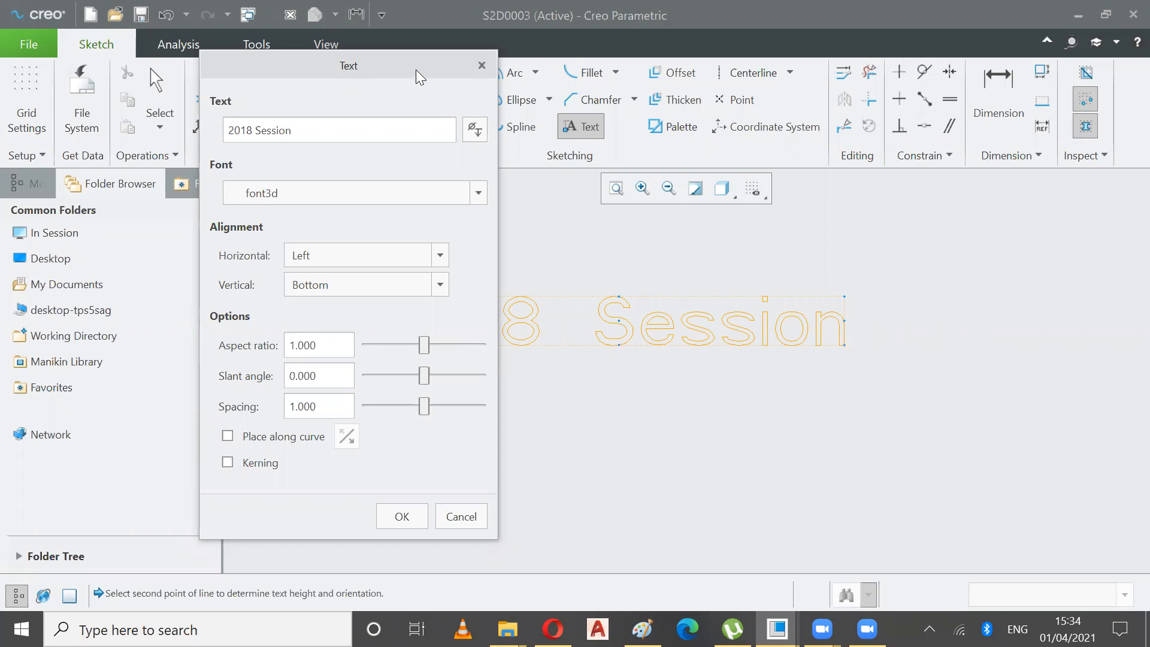
Accept the 2018 Session text and set its height dimension to 5.
{"action": "left_click_drag", "start_coordinate": [450, 66], "coordinate": [992, 57]}
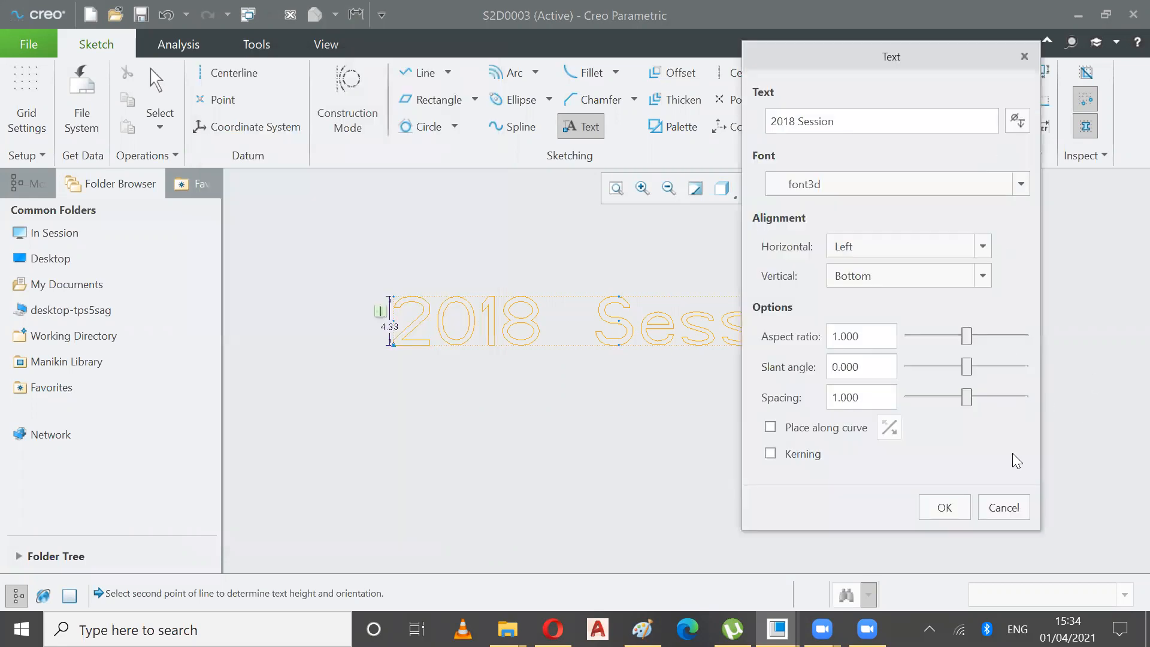
{"action": "left_click", "coordinate": [944, 507]}
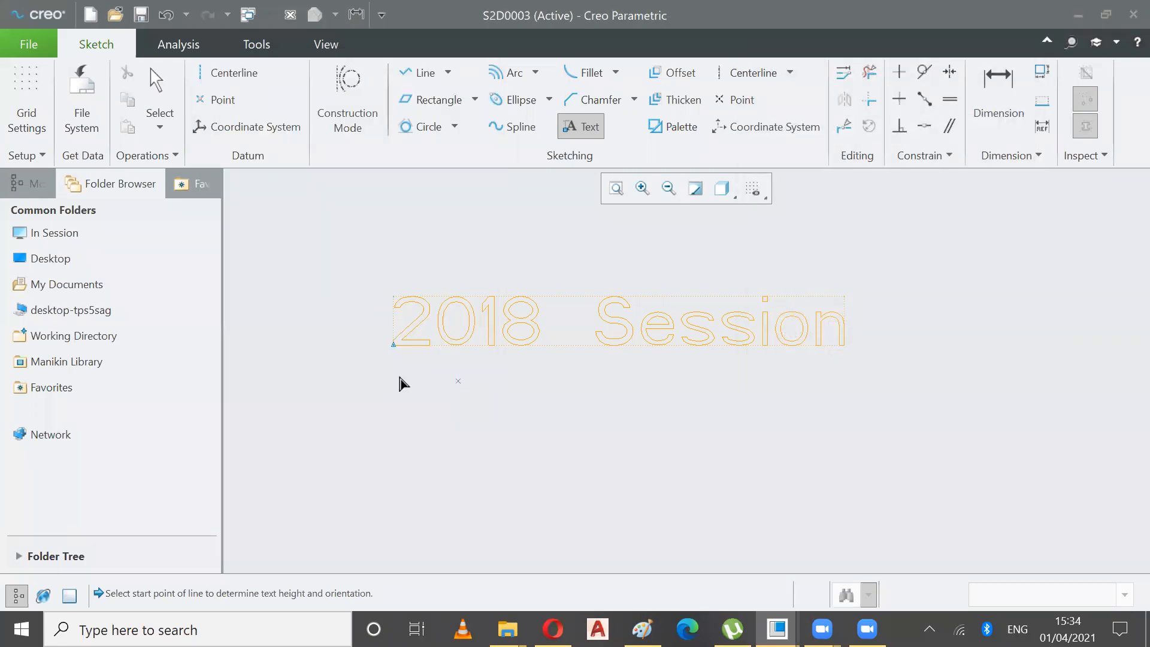
{"action": "left_click", "coordinate": [157, 81]}
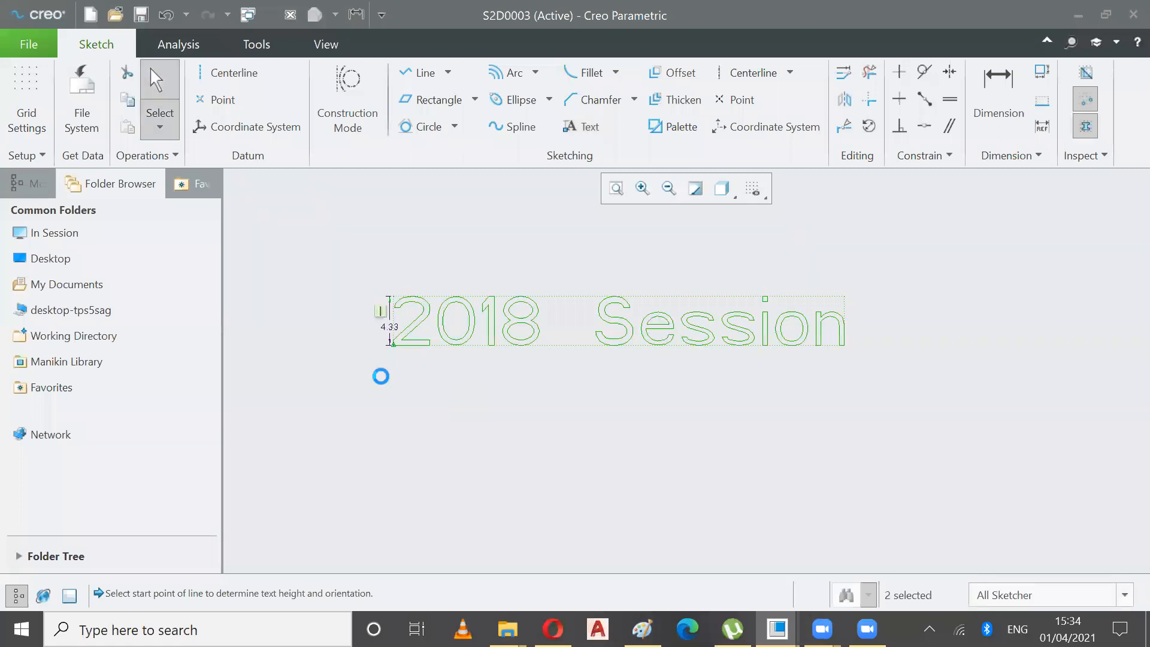
{"action": "double_click", "coordinate": [389, 327]}
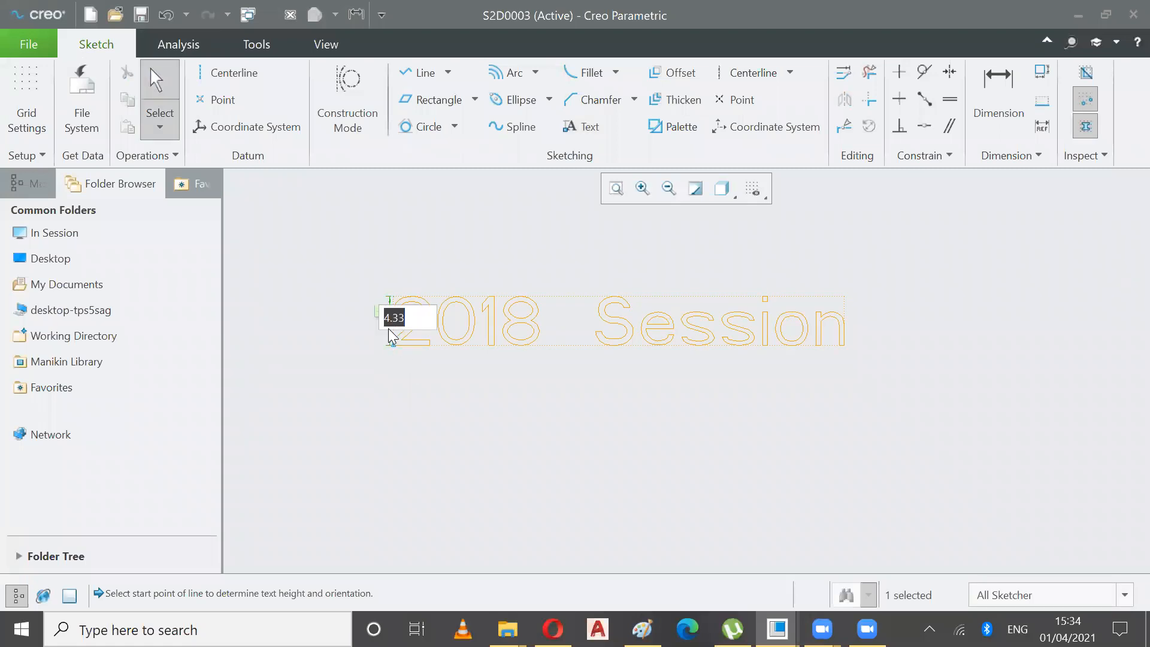
{"action": "type", "text": "5"}
{"action": "key", "text": "Return"}
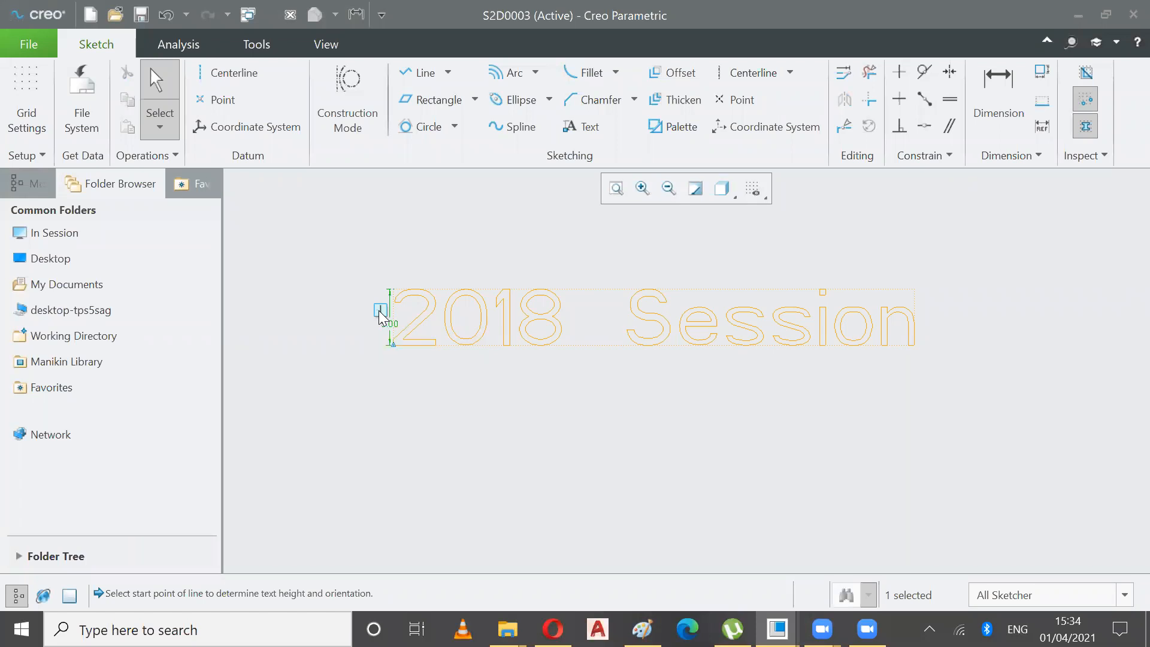
Delete the vertical constraint on the text's height line and move its start point down to tilt the text, about 6.45 high.
{"action": "key", "text": "Delete"}
{"action": "mouse_move", "coordinate": [393, 348]}
{"action": "left_mouse_down"}
{"action": "mouse_move", "coordinate": [414, 352]}
{"action": "mouse_move", "coordinate": [371, 348]}
{"action": "mouse_move", "coordinate": [398, 362]}
{"action": "left_mouse_up"}
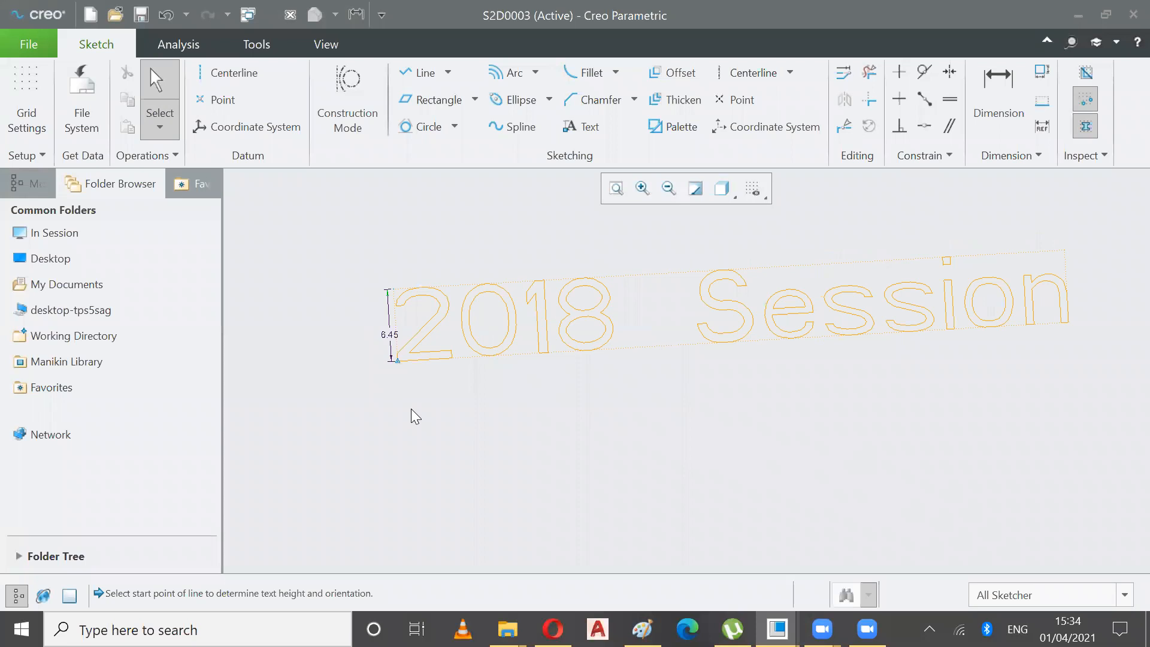
Try a Horizontal constraint on the text's height line and undo it.
{"action": "left_click", "coordinate": [398, 331]}
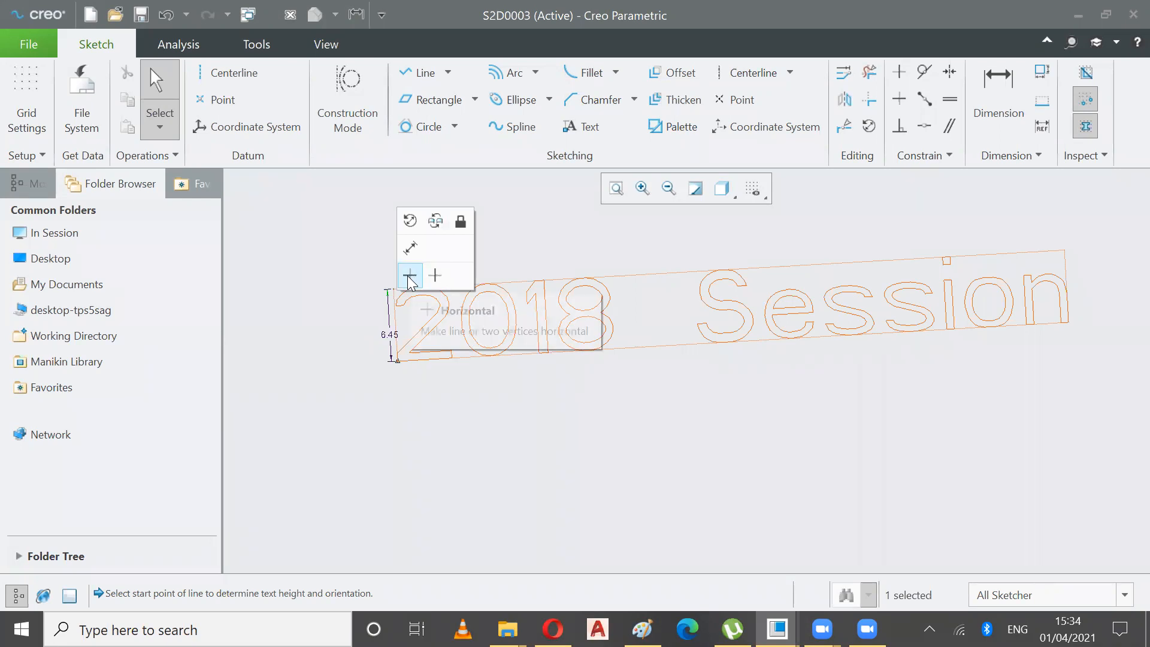
{"action": "left_click", "coordinate": [410, 276]}
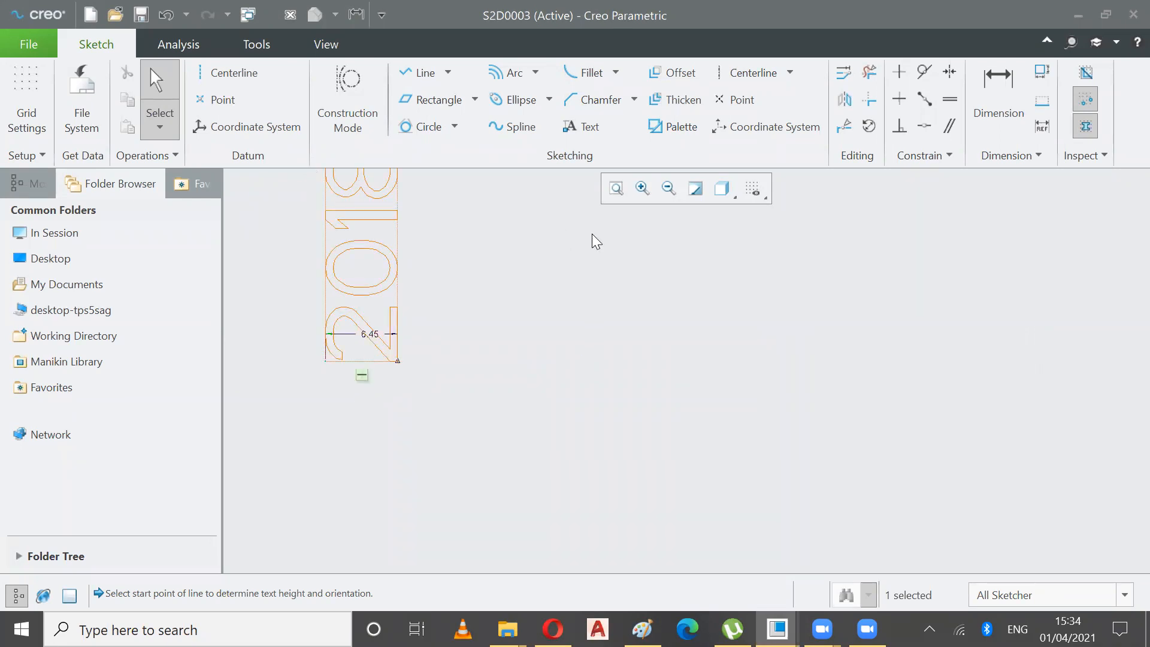
{"action": "left_click", "coordinate": [618, 188]}
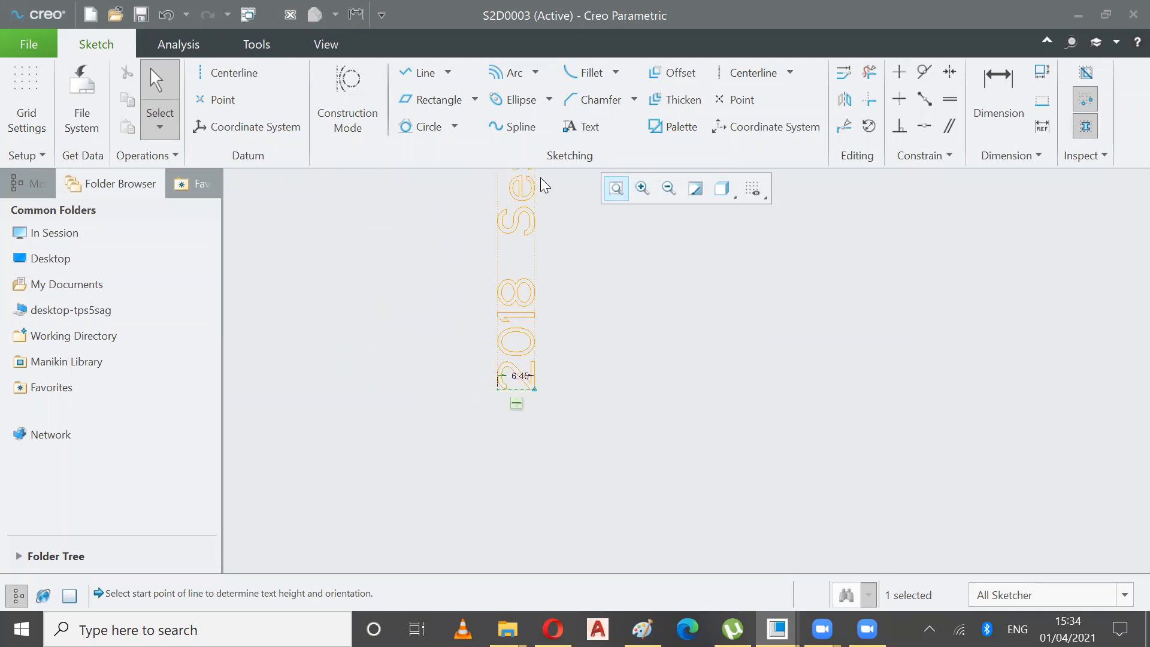
{"action": "left_click", "coordinate": [155, 18]}
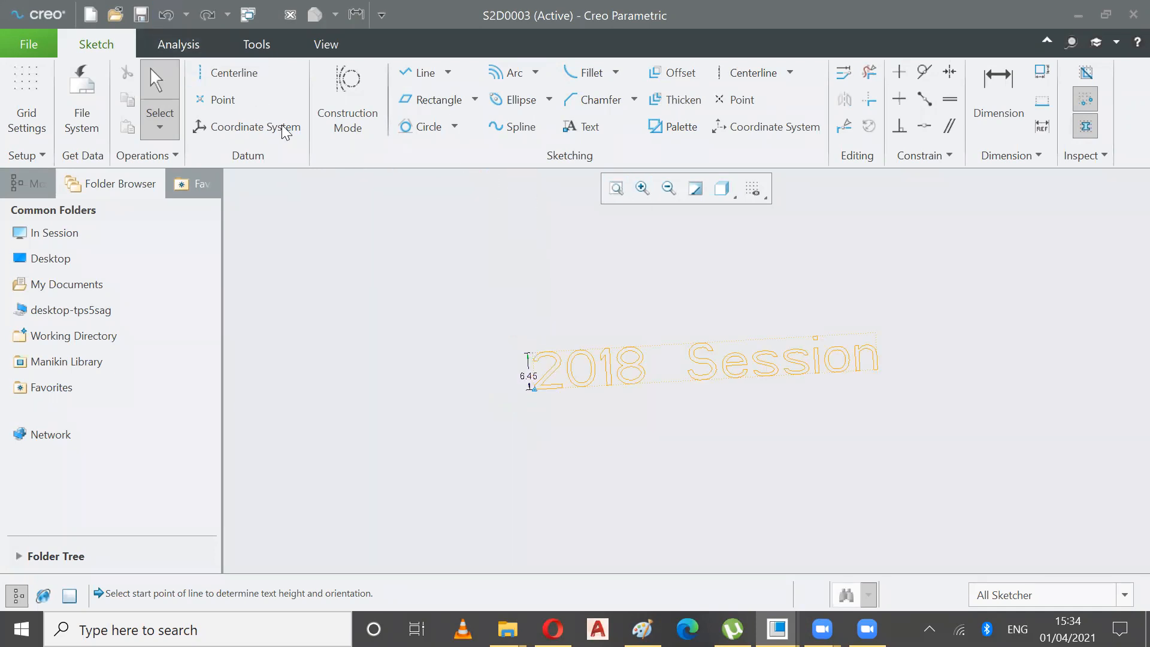
Apply a Vertical constraint to the text's height line to level the tilted text.
{"action": "left_click", "coordinate": [534, 377]}
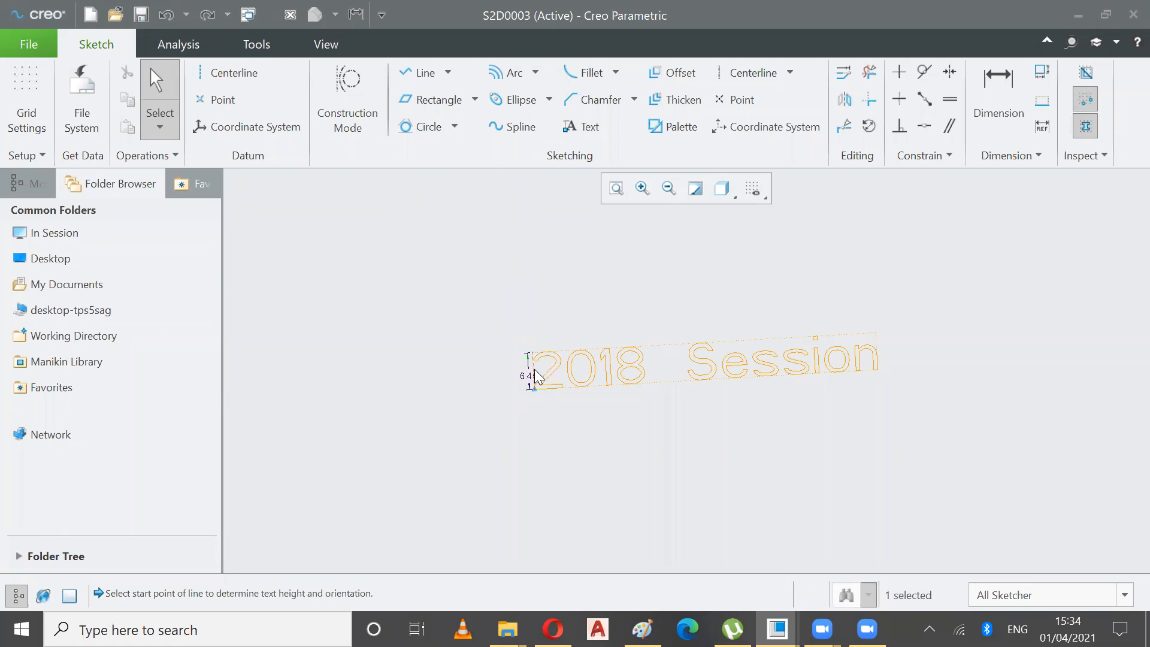
{"action": "left_click", "coordinate": [535, 375]}
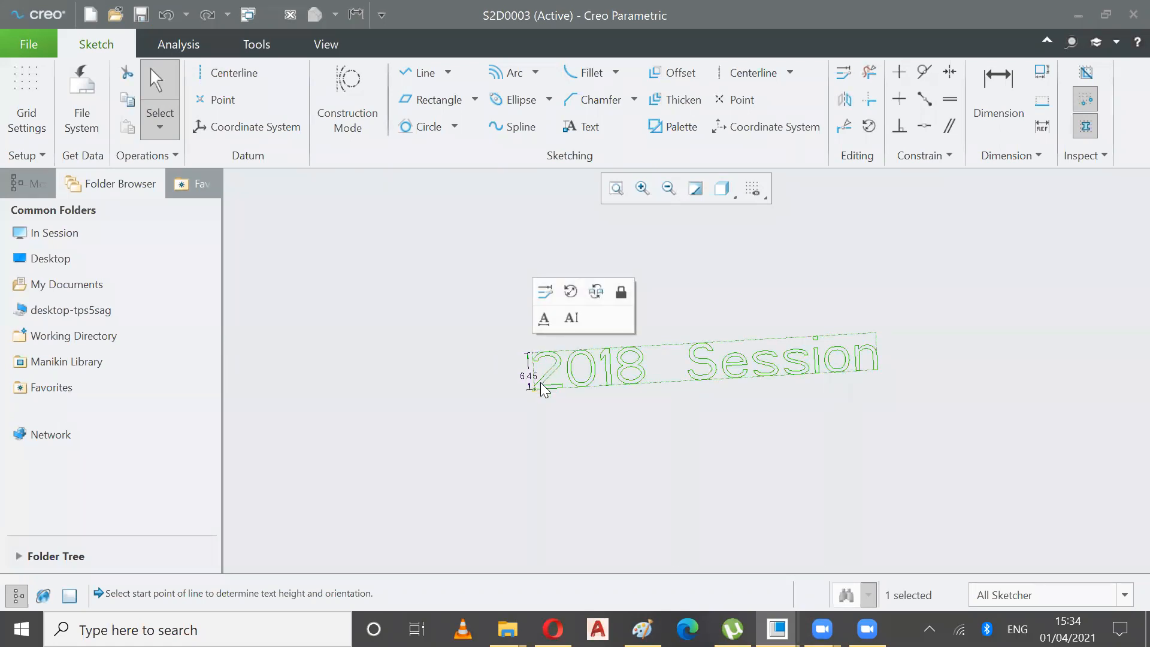
{"action": "left_click", "coordinate": [531, 370]}
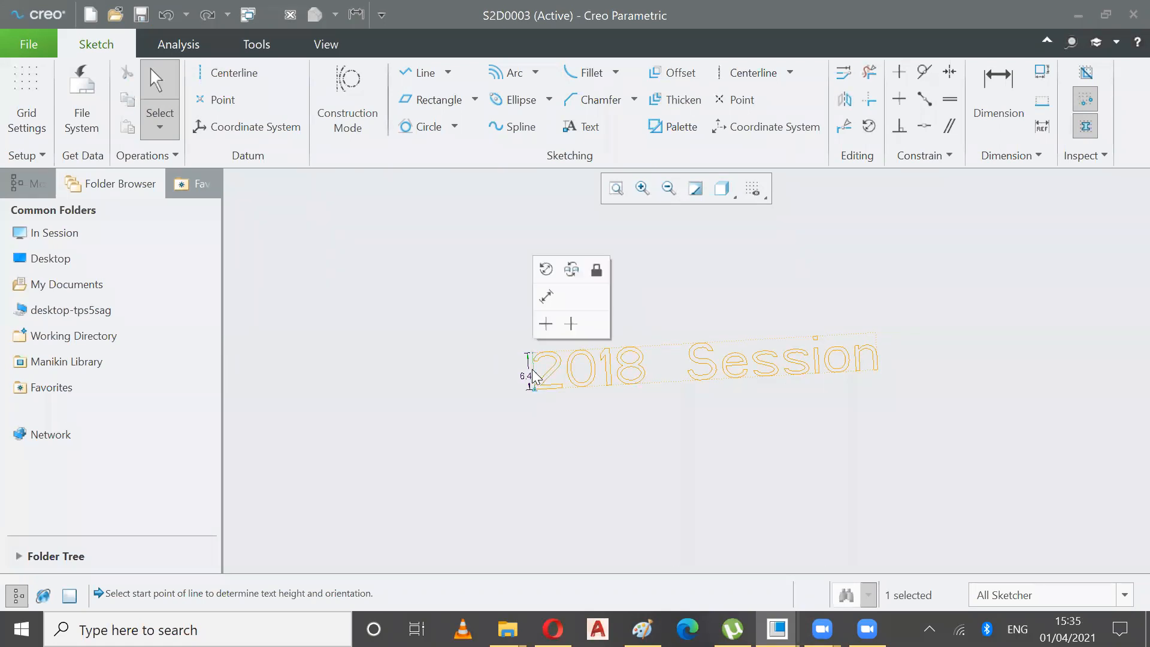
{"action": "left_click", "coordinate": [573, 323]}
{"action": "left_click", "coordinate": [673, 425]}
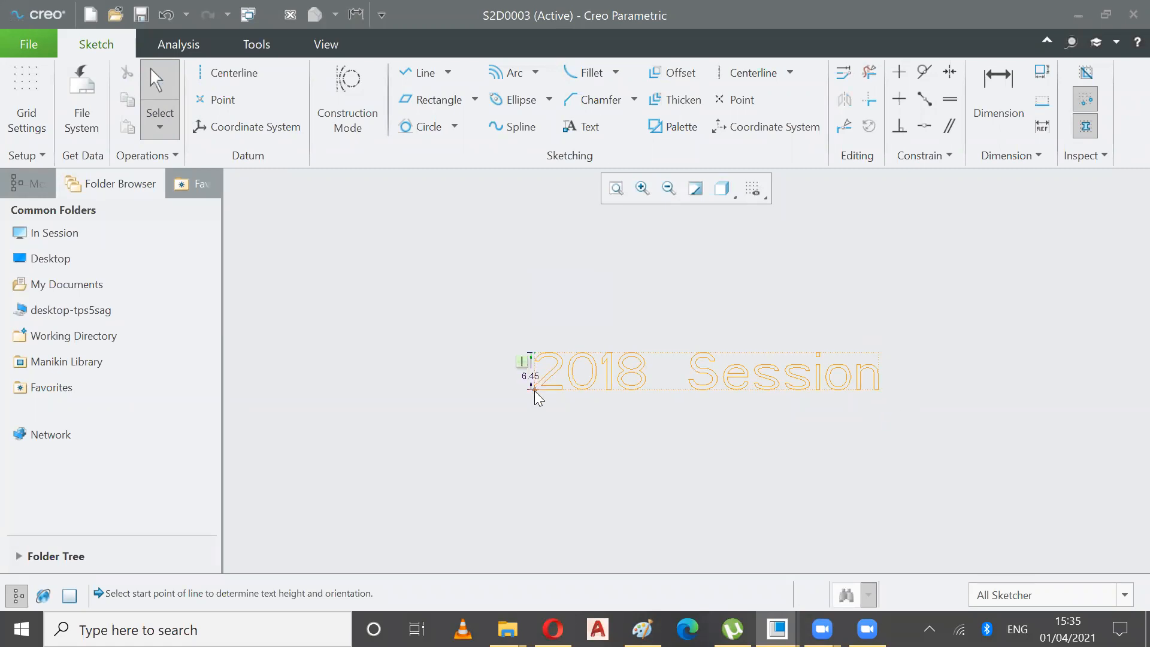
Shrink and reposition the text by moving its height line's endpoints, to a height of about 3.8.
{"action": "left_click_drag", "start_coordinate": [556, 397], "coordinate": [526, 360]}
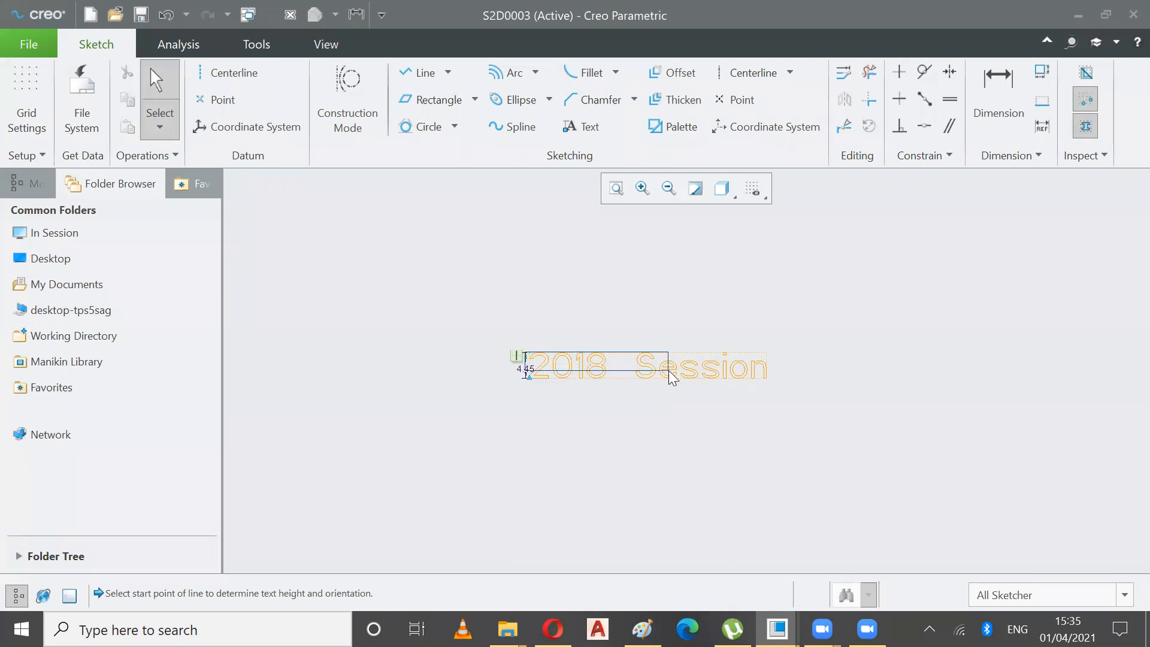
{"action": "left_click_drag", "start_coordinate": [523, 354], "coordinate": [526, 365]}
{"action": "scroll", "coordinate": [522, 359], "scroll_direction": "down", "scroll_amount": 2}
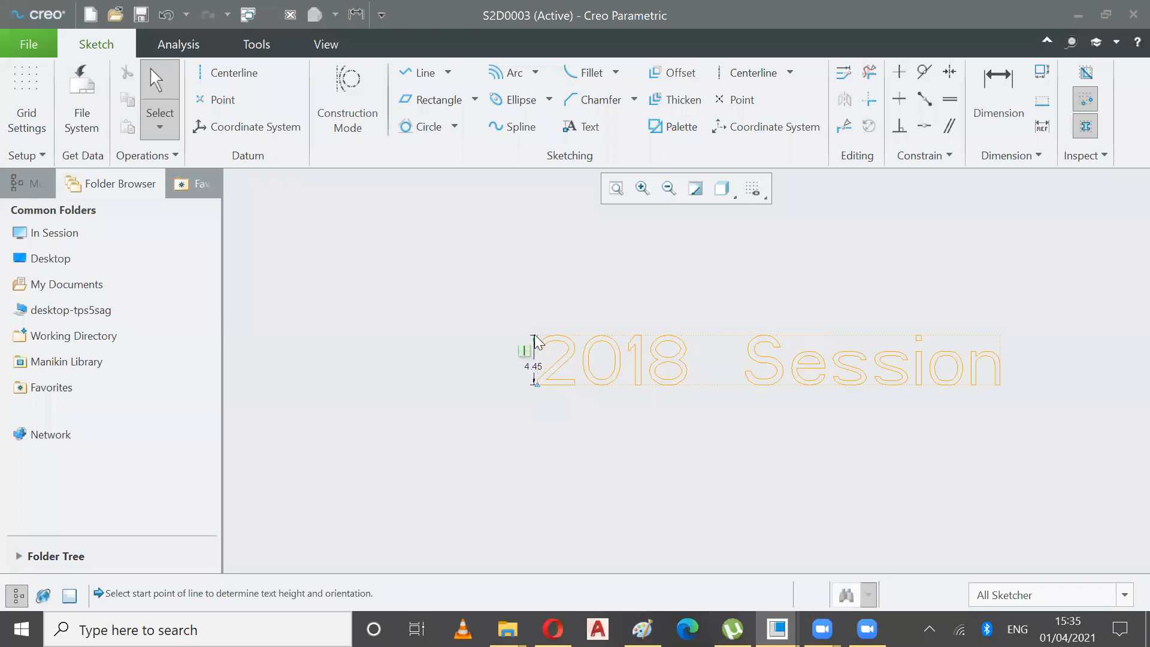
{"action": "left_click_drag", "start_coordinate": [533, 337], "coordinate": [444, 321]}
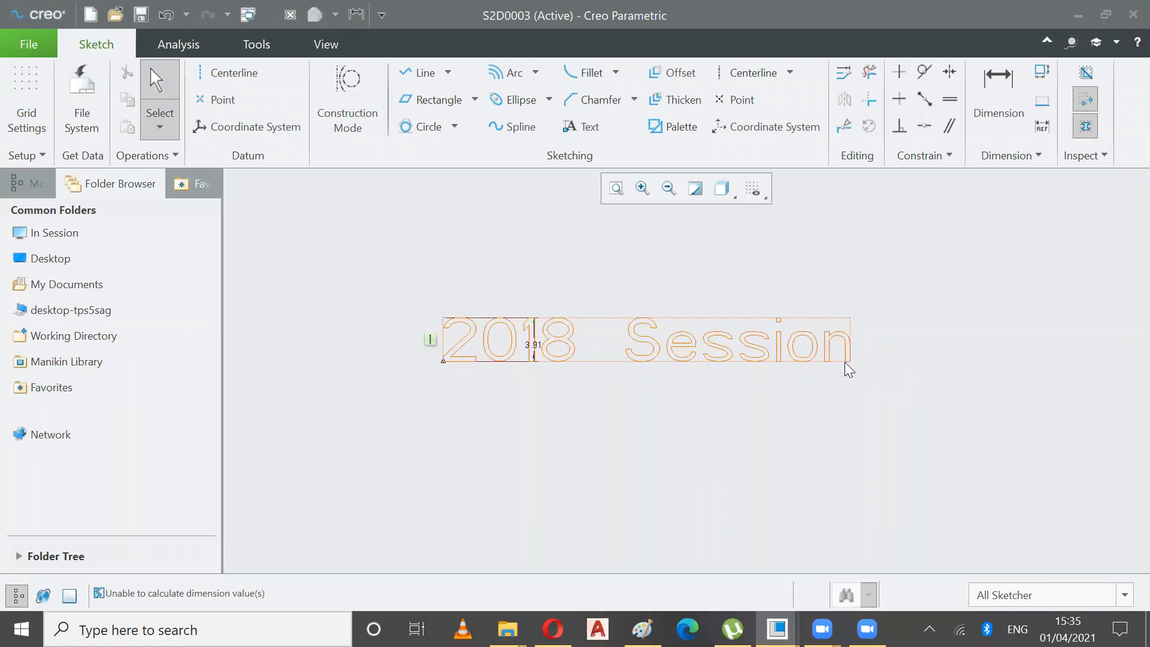
{"action": "mouse_move", "coordinate": [843, 362]}
{"action": "left_mouse_down"}
{"action": "mouse_move", "coordinate": [834, 315]}
{"action": "mouse_move", "coordinate": [858, 371]}
{"action": "left_mouse_up"}
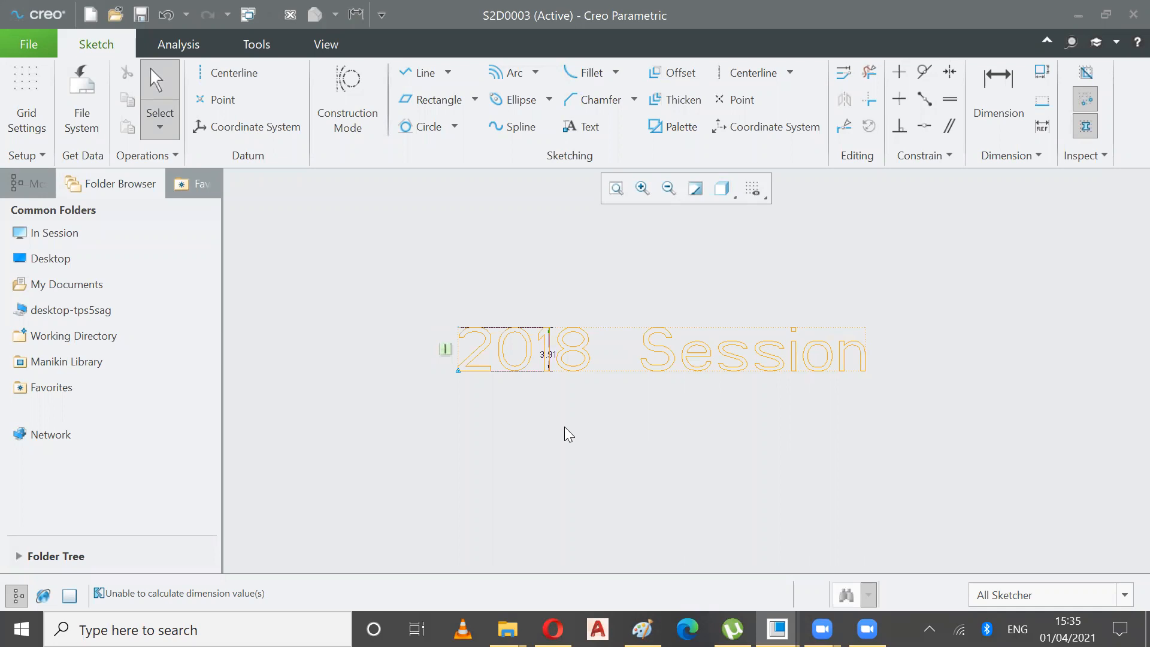
Flip the text upside down by moving its start point above the height line, then turn it upright at a height of about 4.62.
{"action": "mouse_move", "coordinate": [458, 370]}
{"action": "left_mouse_down"}
{"action": "mouse_move", "coordinate": [459, 299]}
{"action": "mouse_move", "coordinate": [474, 390]}
{"action": "mouse_move", "coordinate": [471, 297]}
{"action": "left_mouse_up"}
{"action": "left_click", "coordinate": [616, 188]}
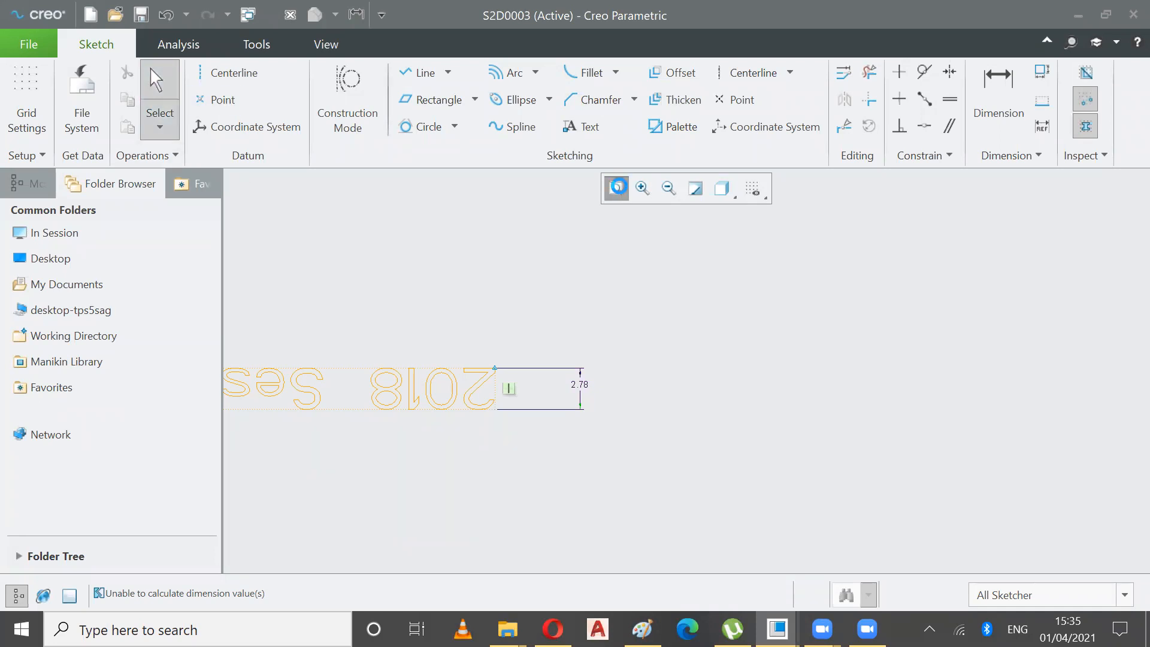
{"action": "scroll", "coordinate": [527, 360], "scroll_direction": "down", "scroll_amount": 4}
{"action": "scroll", "coordinate": [450, 376], "scroll_direction": "up", "scroll_amount": 5}
{"action": "scroll", "coordinate": [452, 378], "scroll_direction": "up", "scroll_amount": 2}
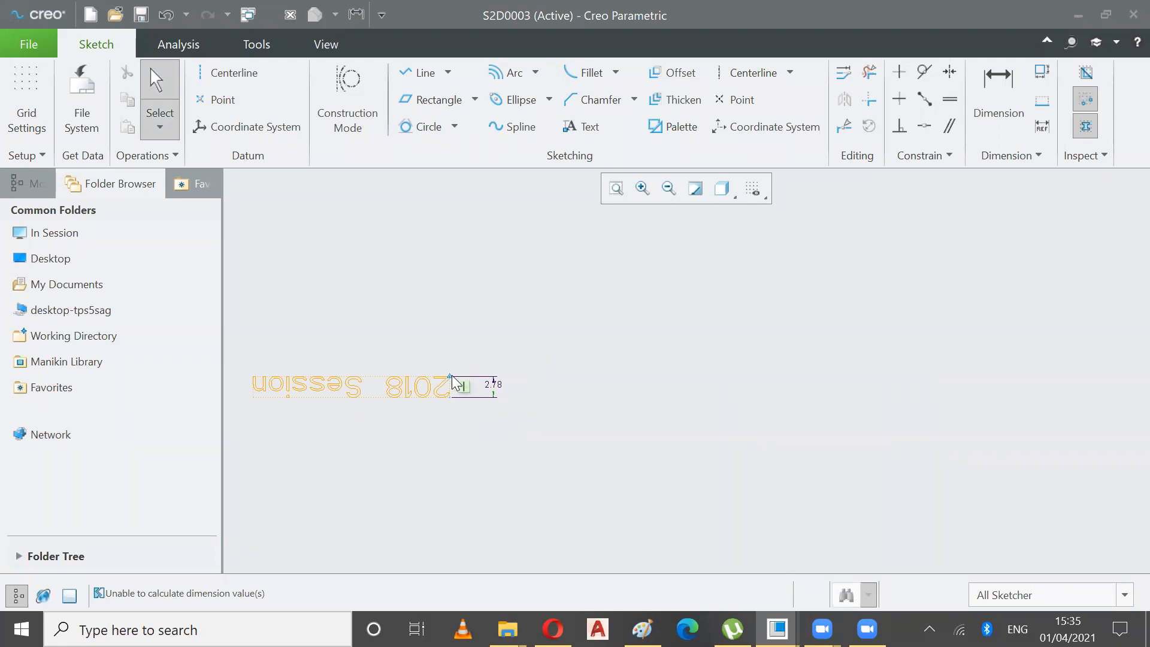
{"action": "left_click_drag", "start_coordinate": [453, 388], "coordinate": [465, 439]}
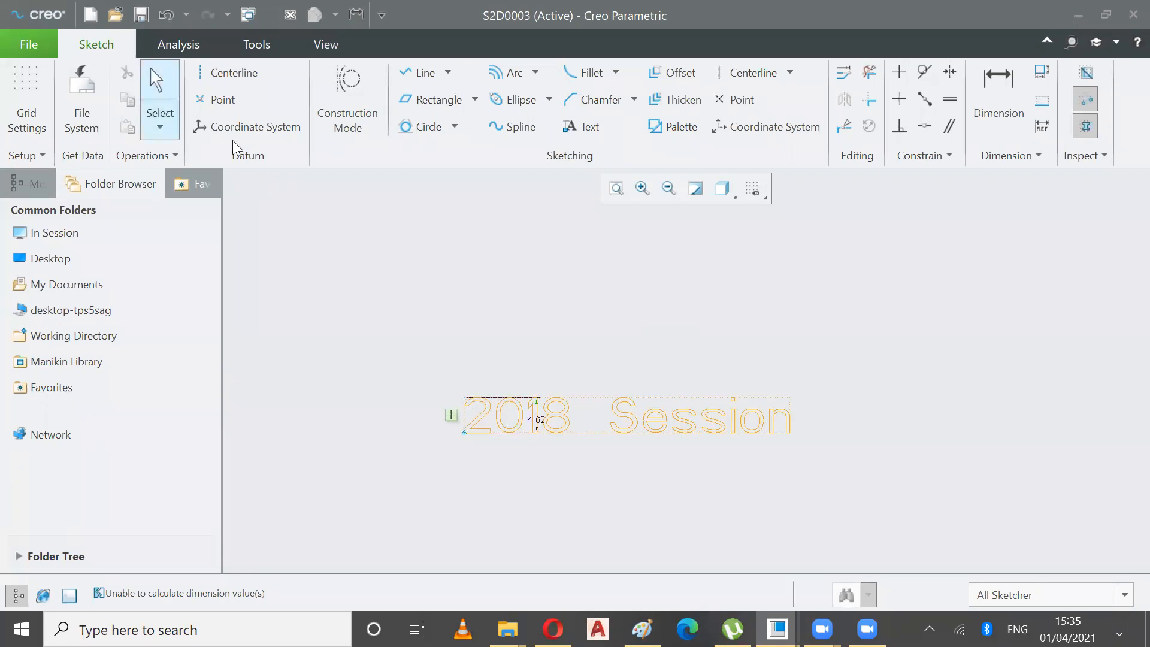
Set the vertical alignment of the "2018 Session" text to Middle.
{"action": "double_click", "coordinate": [539, 418]}
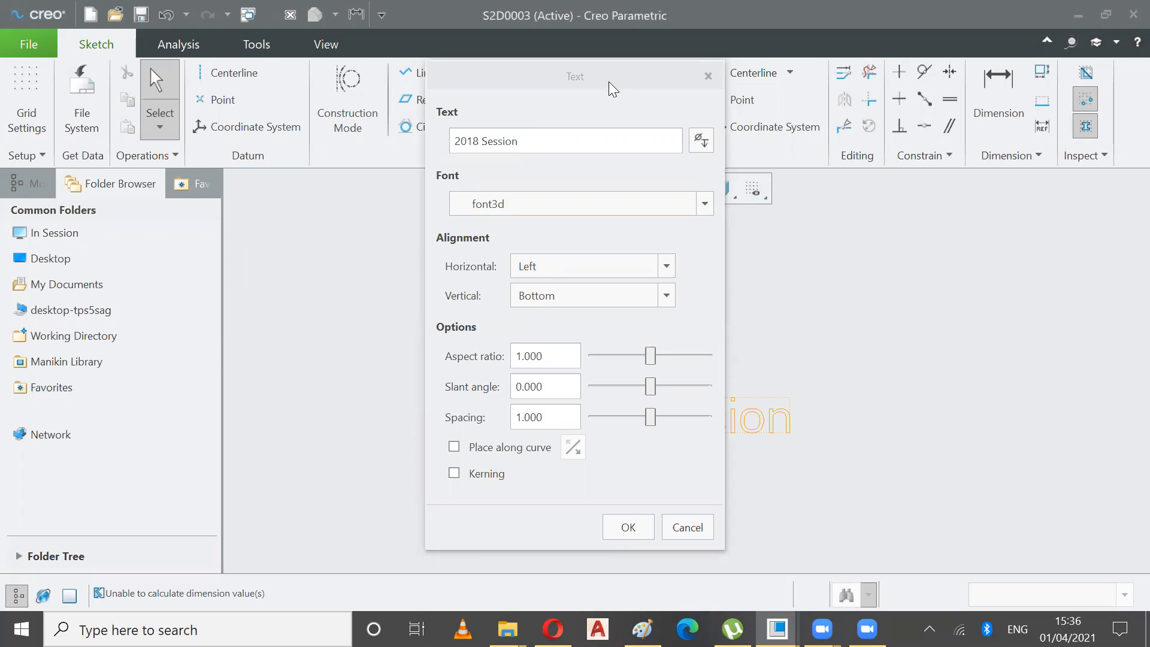
{"action": "left_click_drag", "start_coordinate": [608, 81], "coordinate": [266, 134]}
{"action": "scroll", "coordinate": [467, 439], "scroll_direction": "up", "scroll_amount": 5}
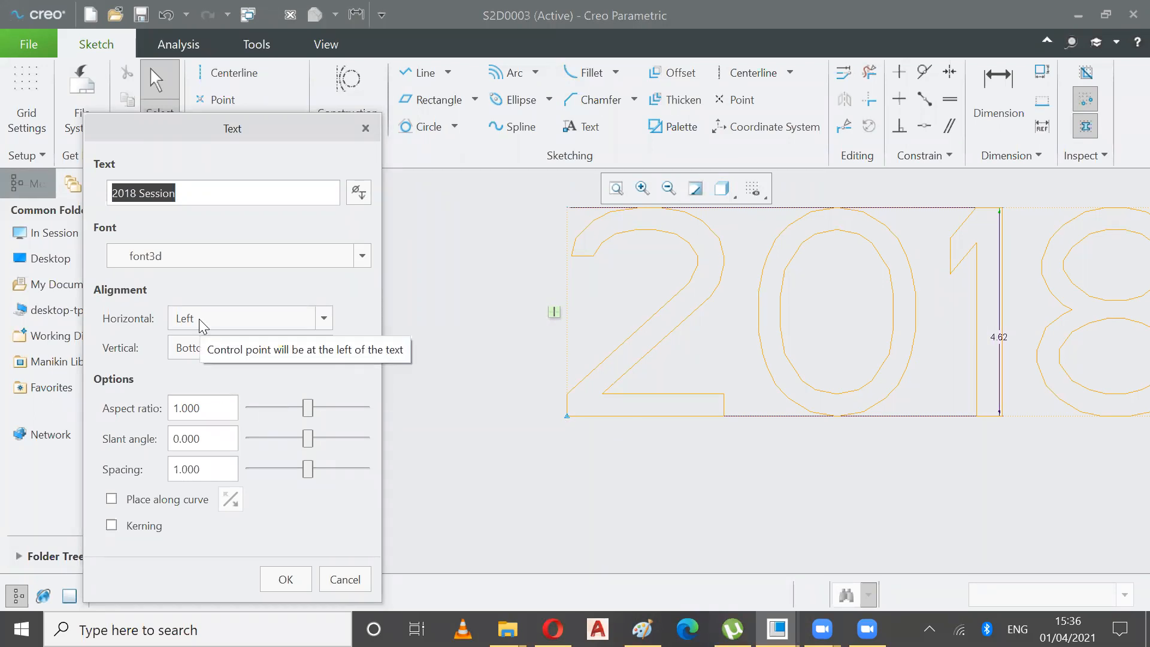
{"action": "left_click", "coordinate": [323, 348]}
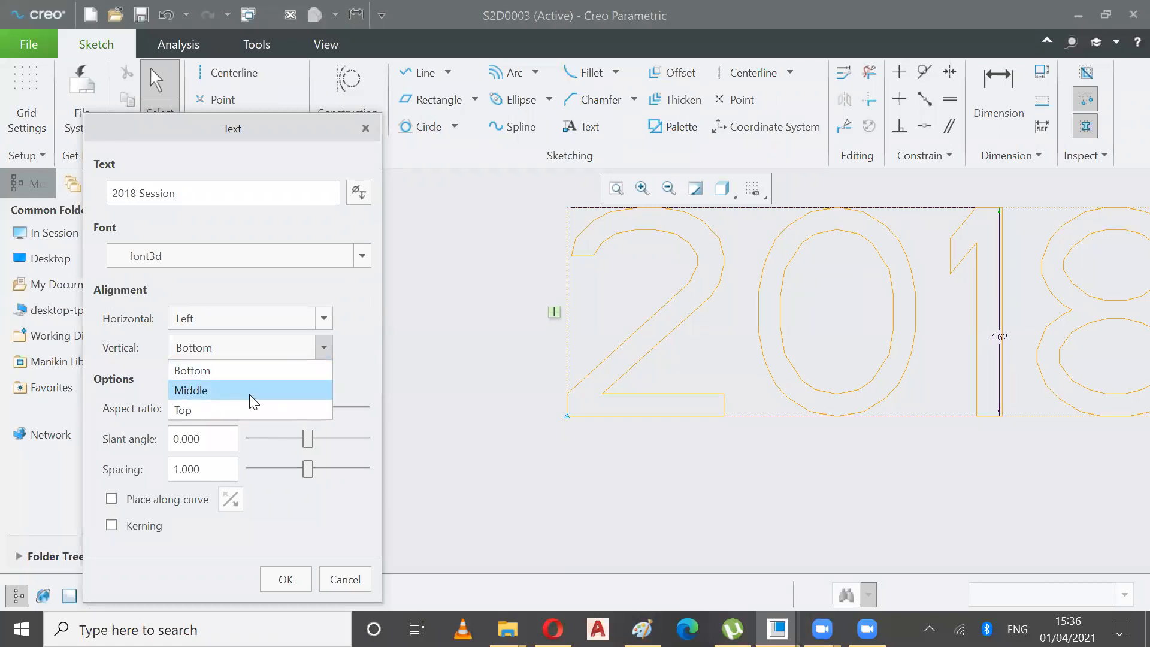
{"action": "left_click", "coordinate": [249, 394]}
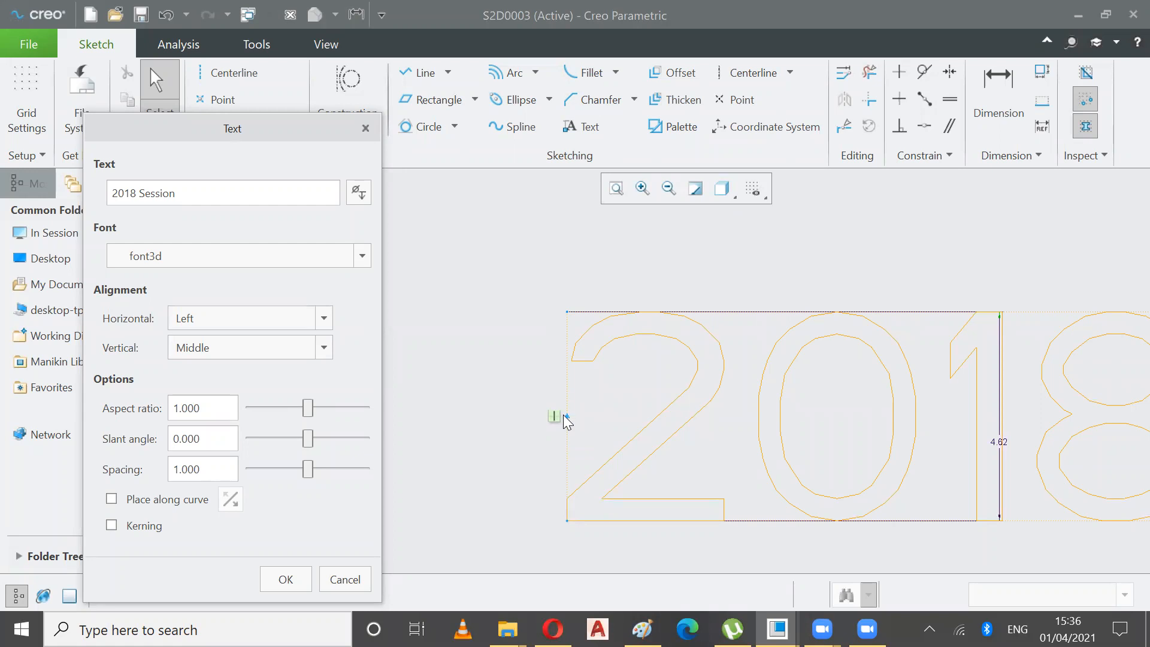
Set the text's horizontal alignment to Center and inspect its control point.
{"action": "left_click", "coordinate": [321, 321]}
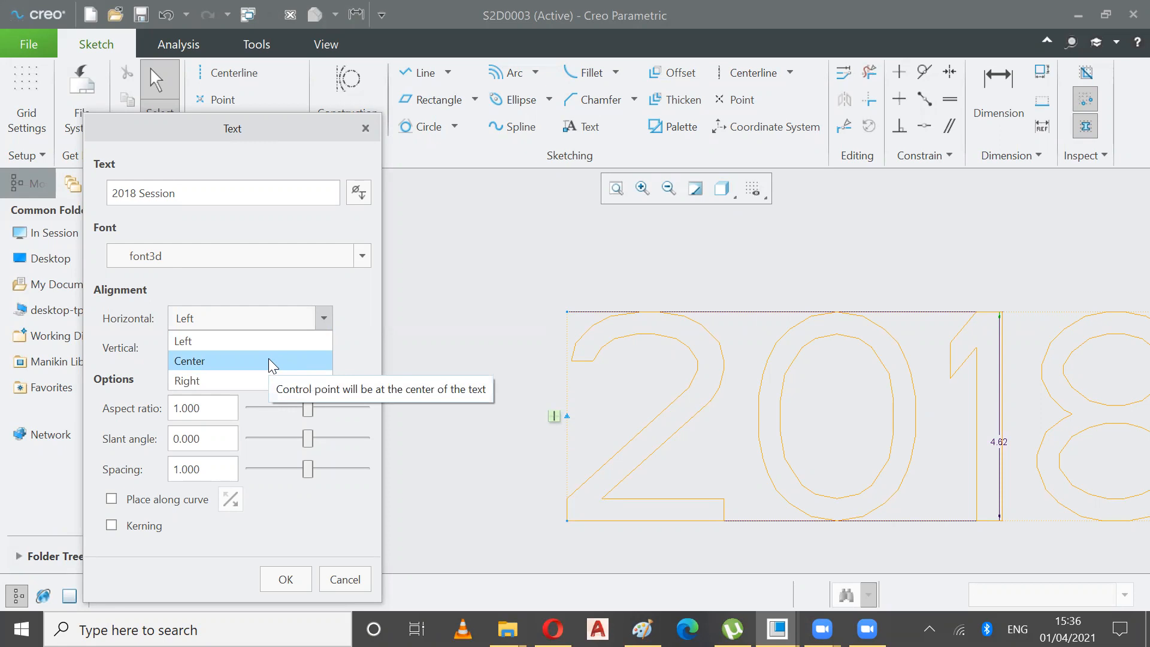
{"action": "left_click", "coordinate": [268, 360]}
{"action": "scroll", "coordinate": [561, 448], "scroll_direction": "up", "scroll_amount": 2}
{"action": "scroll", "coordinate": [556, 449], "scroll_direction": "down", "scroll_amount": 4}
{"action": "scroll", "coordinate": [554, 445], "scroll_direction": "down", "scroll_amount": 1}
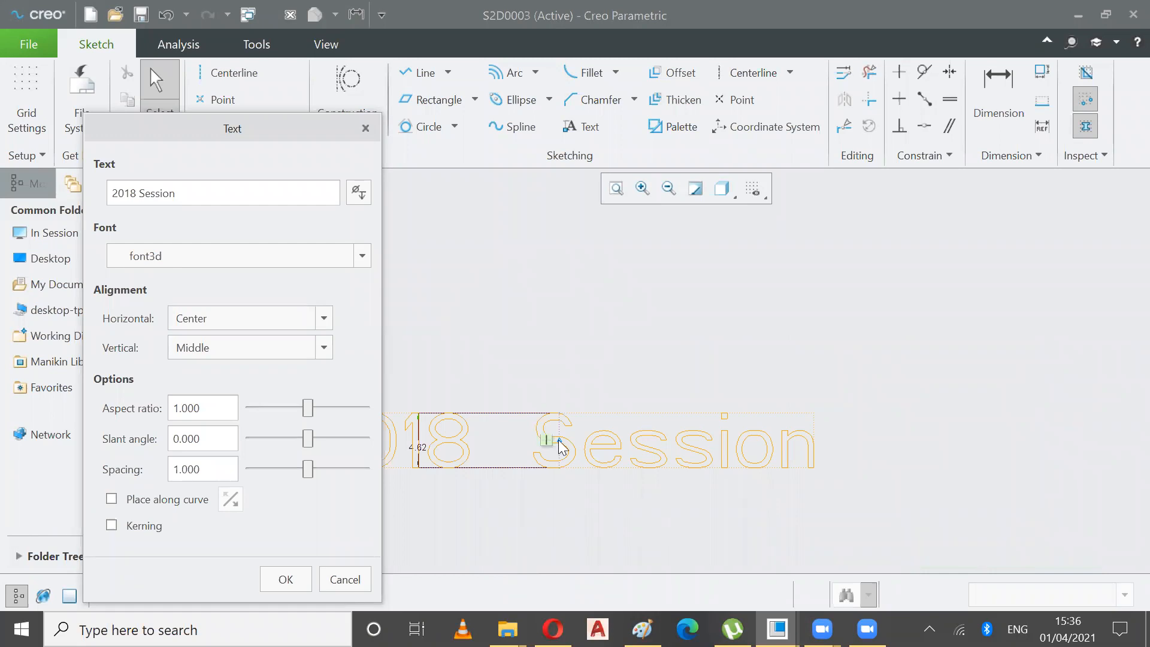
Return the text's alignment to Left horizontally and Bottom vertically, then close the text settings.
{"action": "left_click", "coordinate": [324, 319]}
{"action": "left_click", "coordinate": [244, 344]}
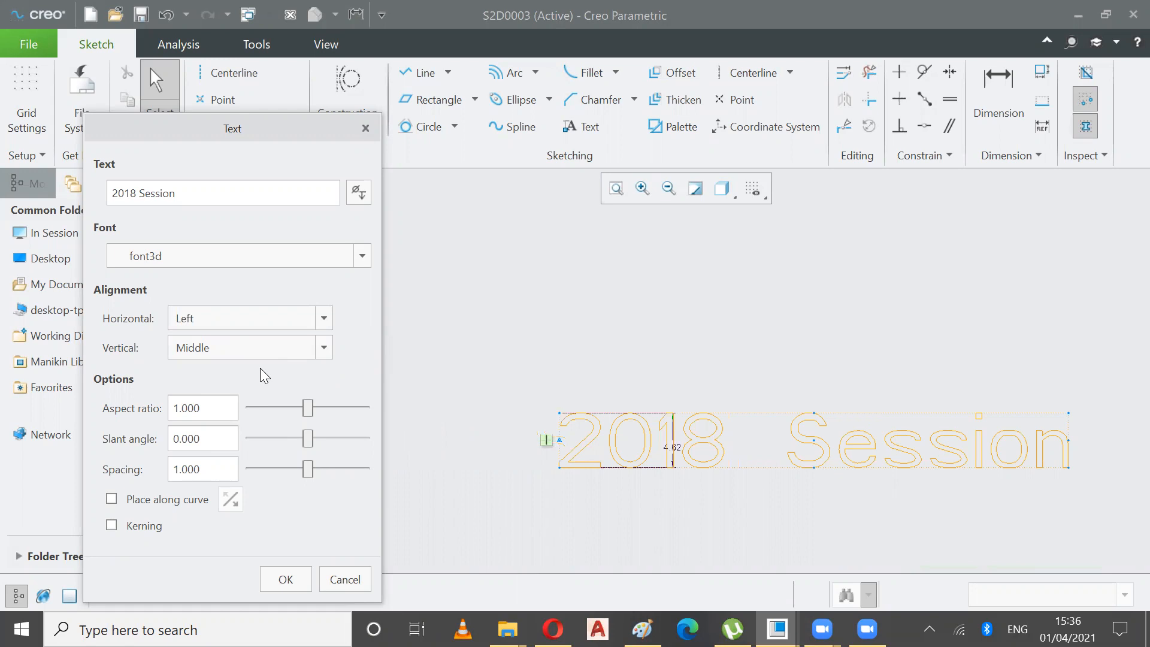
{"action": "left_click", "coordinate": [322, 348]}
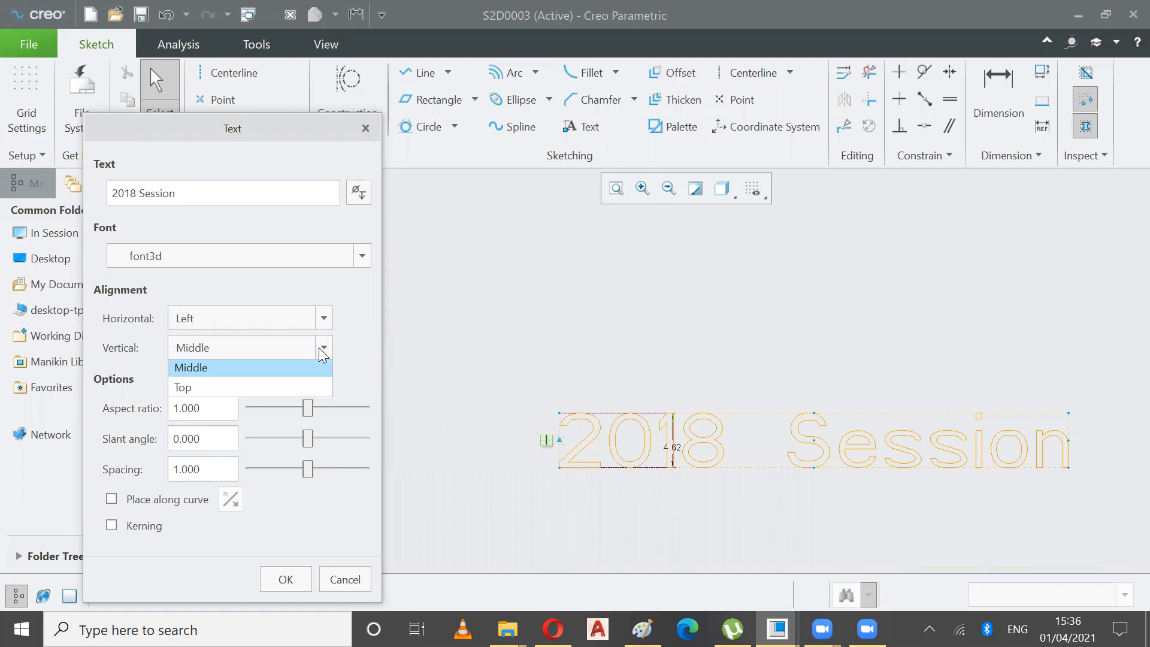
{"action": "left_click", "coordinate": [213, 371]}
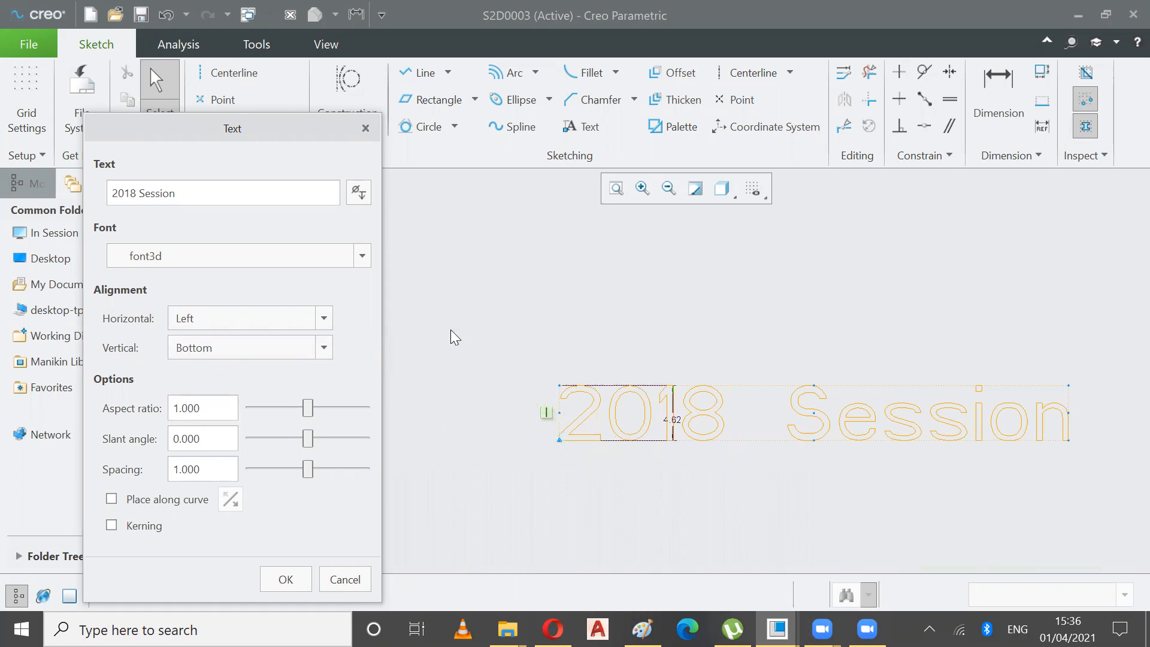
{"action": "left_click", "coordinate": [608, 194]}
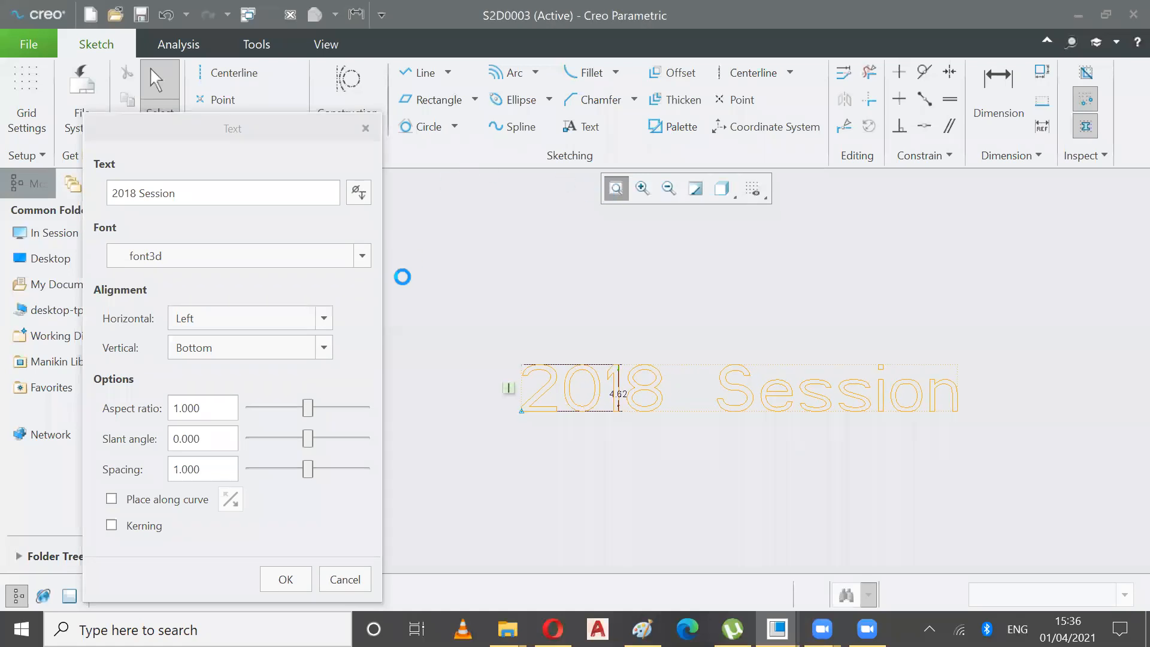
{"action": "left_click", "coordinate": [362, 126]}
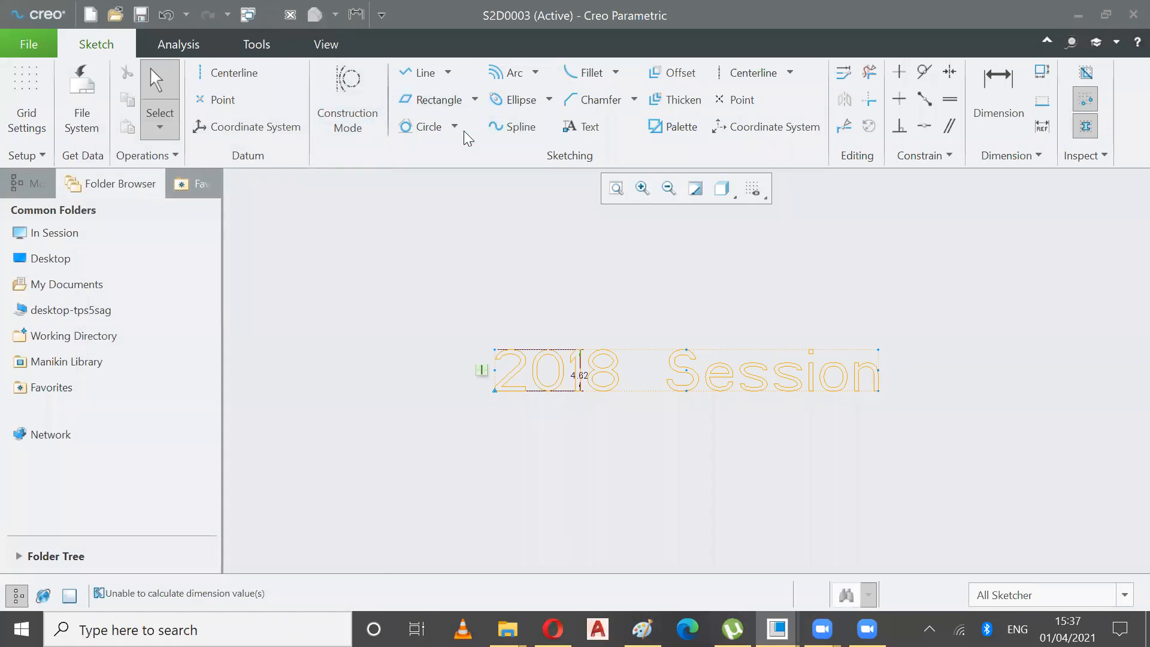
Sketch a shallow upward-bulging 3-point arc below the text, spanning roughly its full width with both endpoints level.
{"action": "left_click", "coordinate": [536, 73]}
{"action": "left_click", "coordinate": [484, 98]}
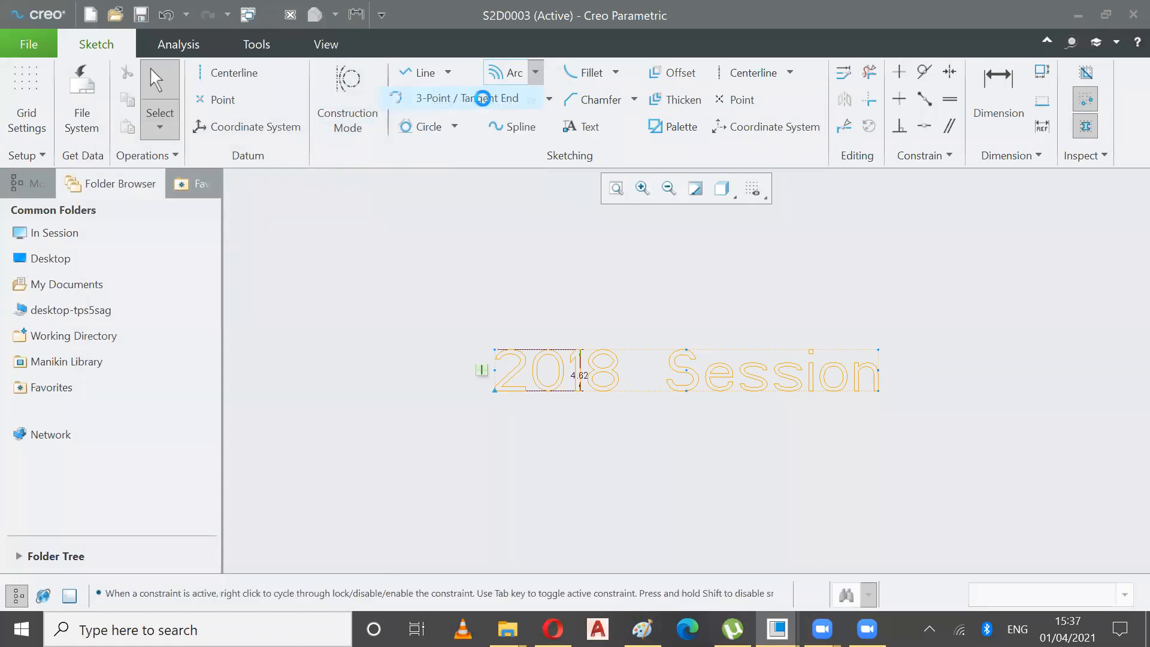
{"action": "left_click", "coordinate": [495, 448]}
{"action": "left_click", "coordinate": [823, 439]}
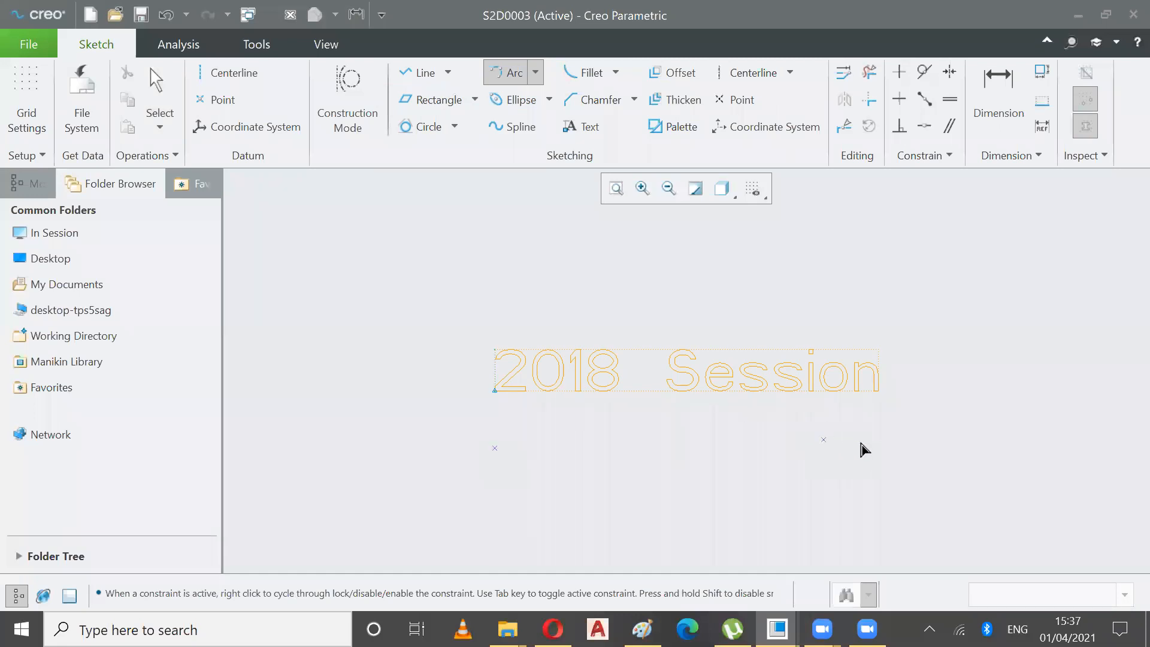
{"action": "left_click", "coordinate": [874, 448]}
{"action": "left_click", "coordinate": [686, 420]}
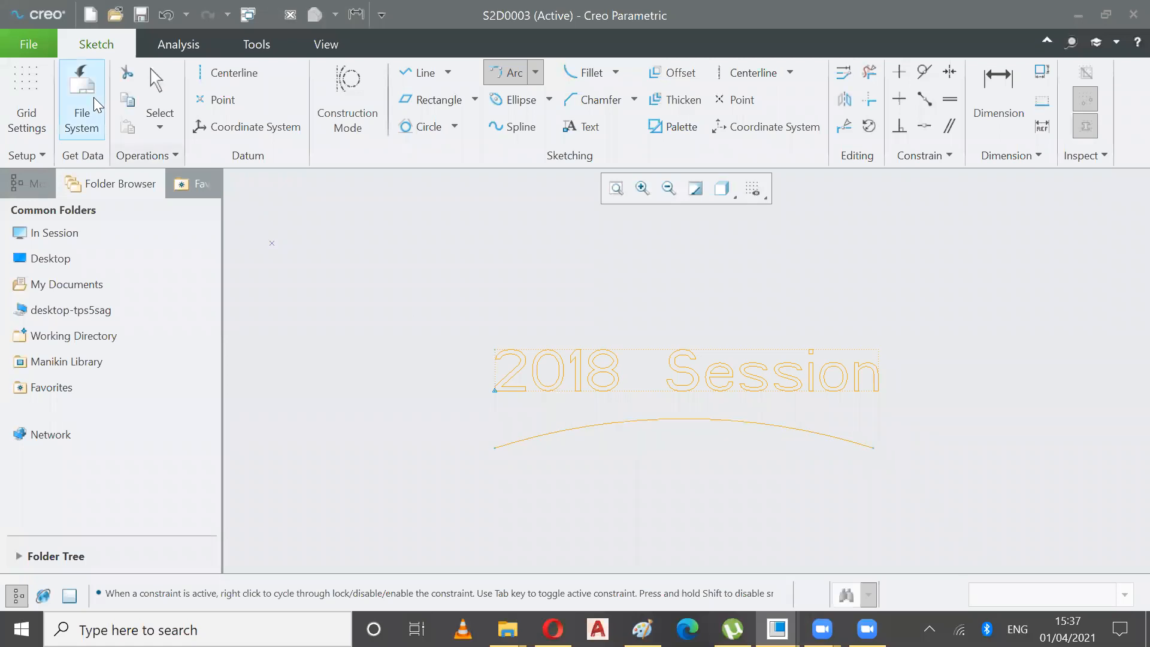
{"action": "left_click", "coordinate": [157, 89]}
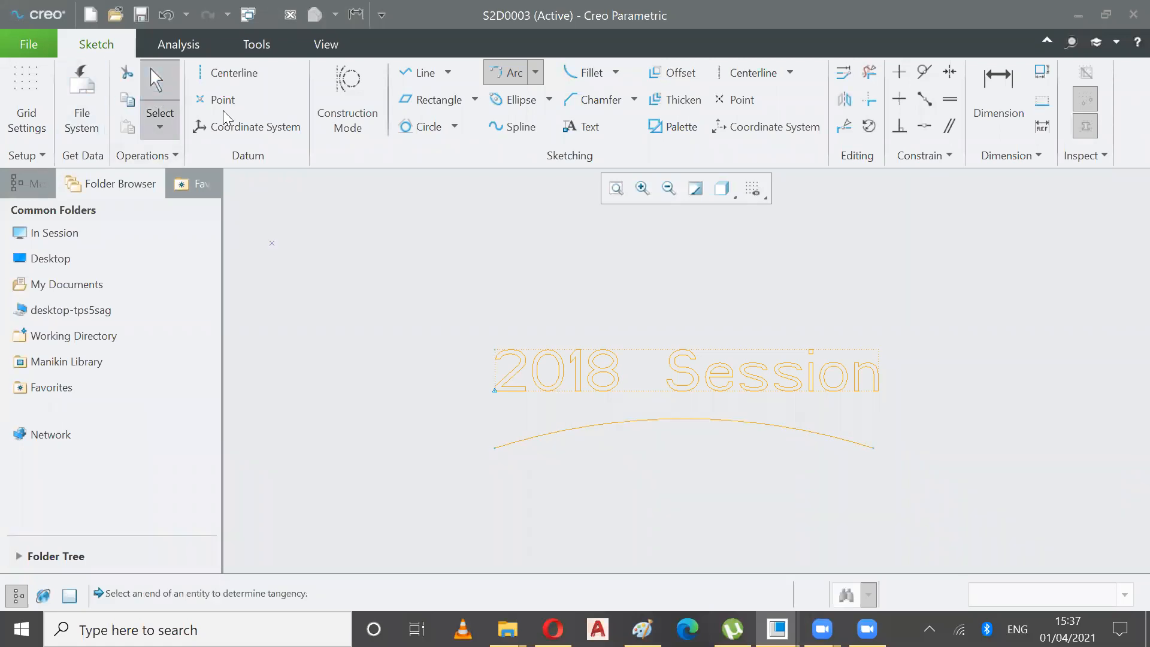
{"action": "left_click", "coordinate": [1009, 379]}
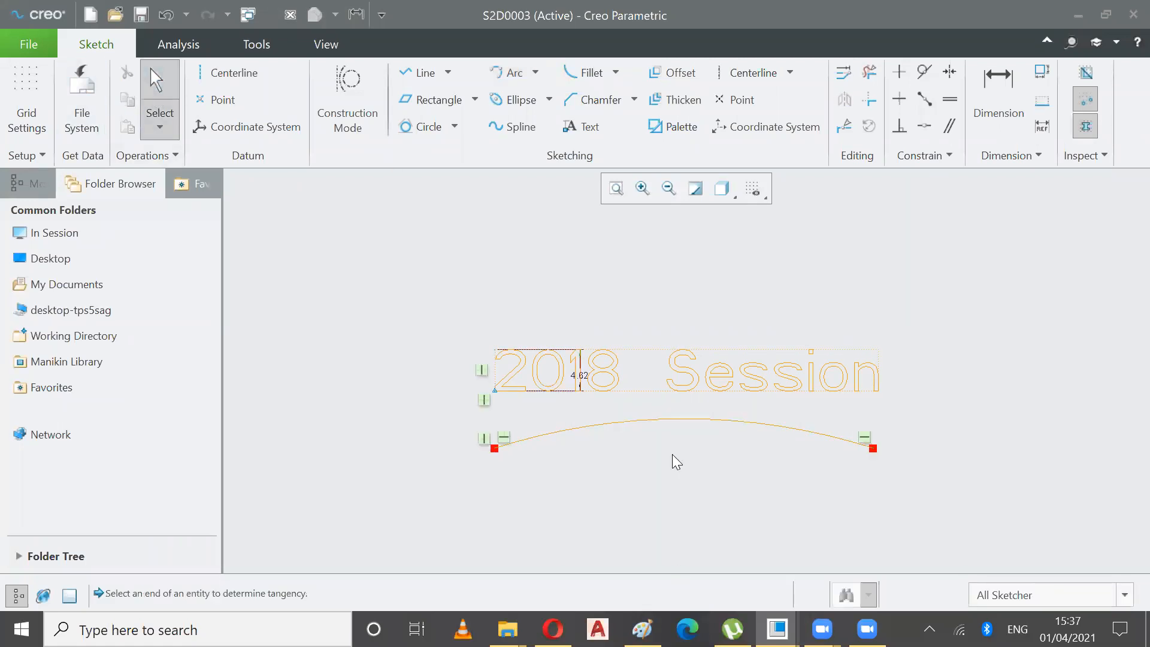
Place the "2018 Session" text along the arc below it.
{"action": "double_click", "coordinate": [686, 389]}
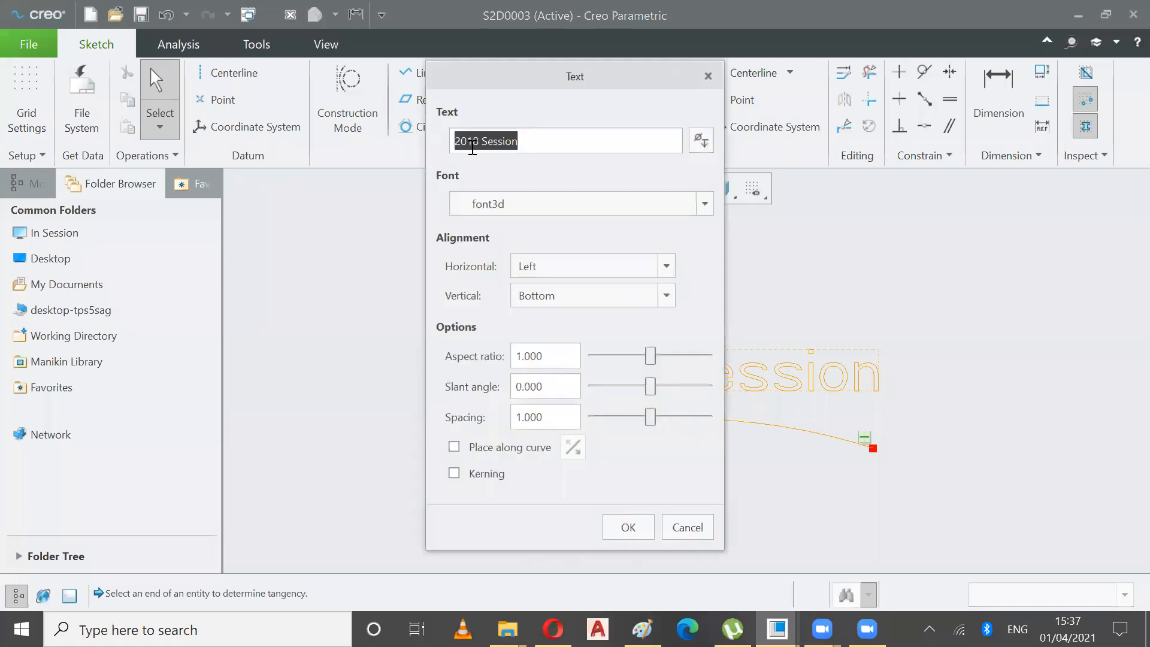
{"action": "left_click_drag", "start_coordinate": [520, 85], "coordinate": [182, 39]}
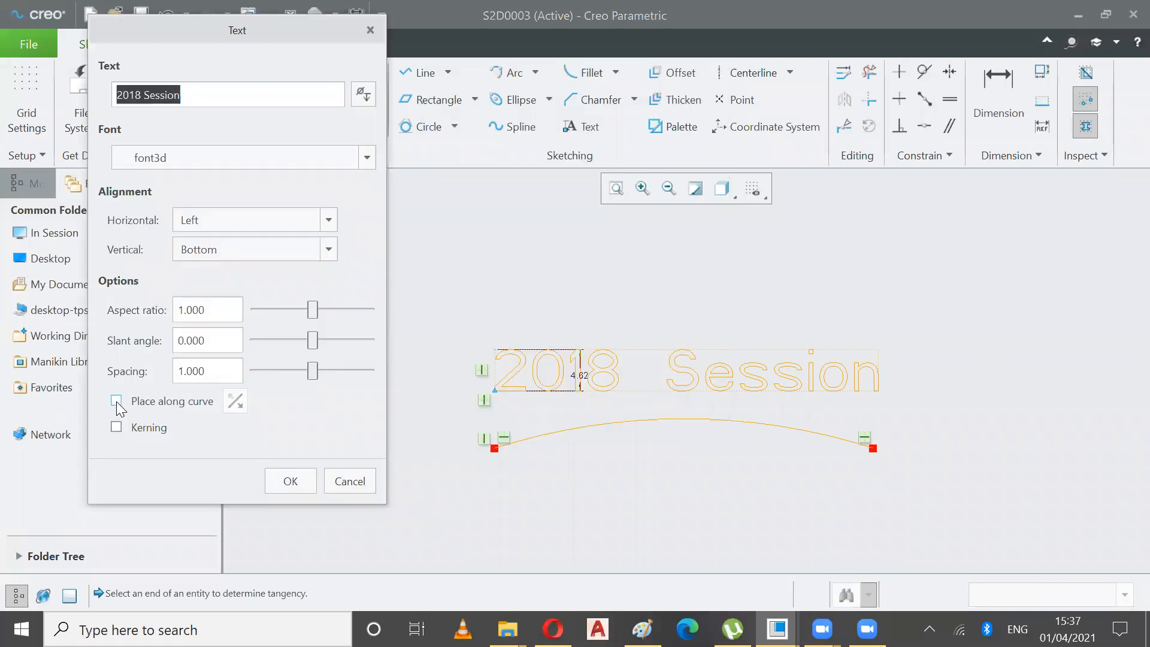
{"action": "left_click", "coordinate": [117, 401]}
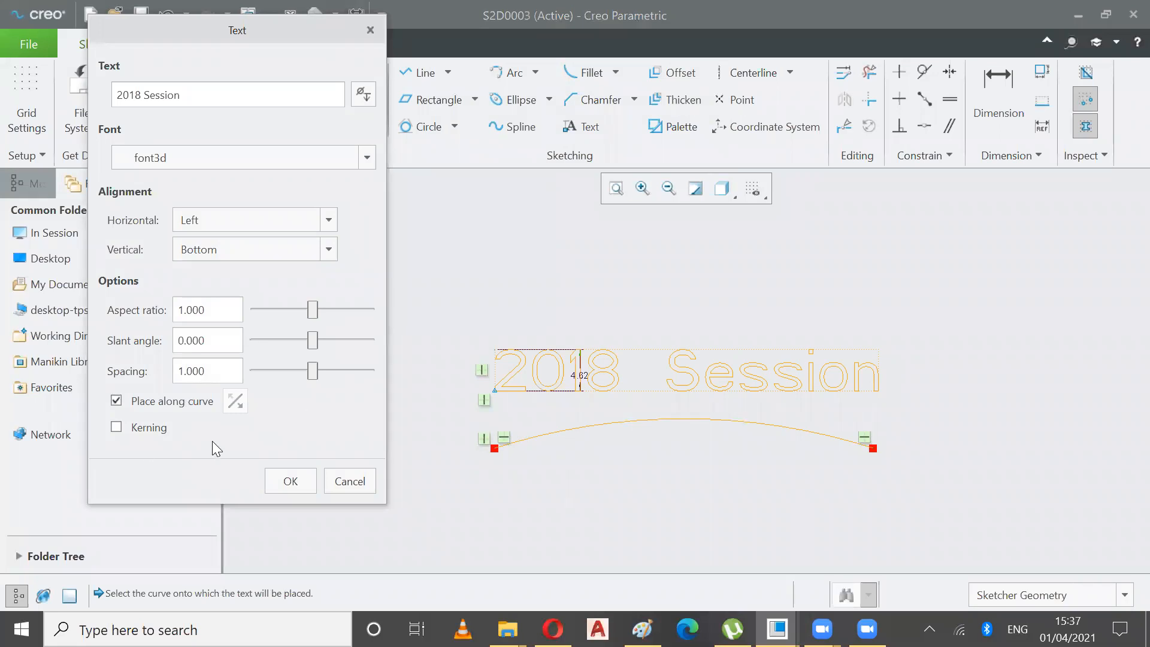
{"action": "left_click", "coordinate": [629, 419]}
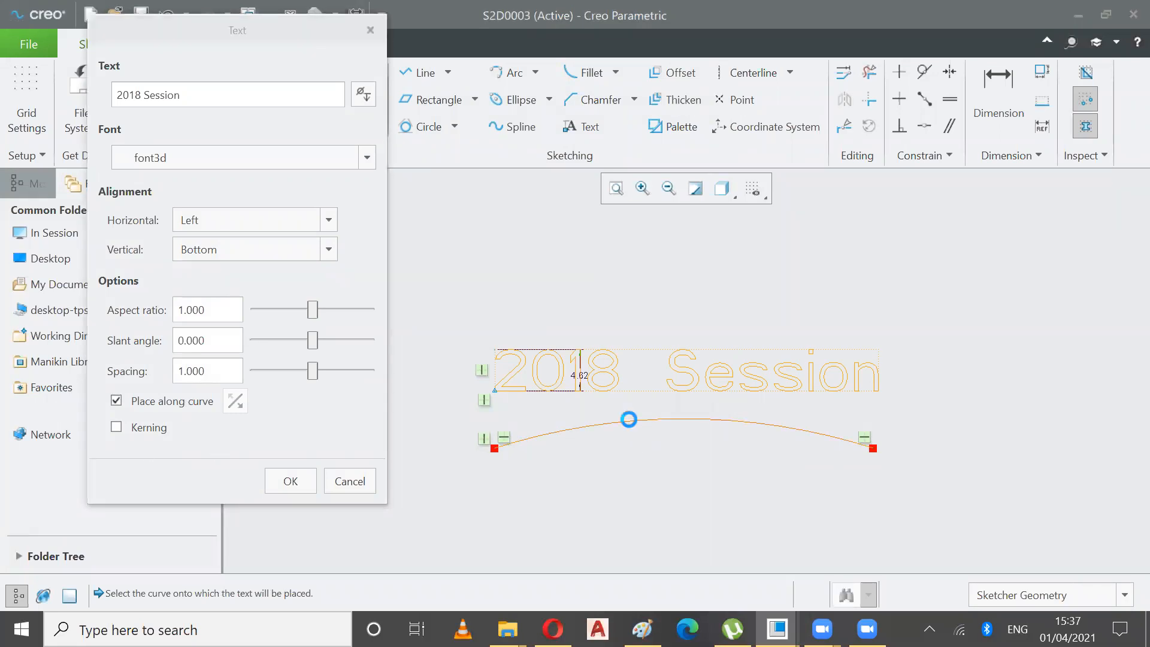
{"action": "middle_click", "coordinate": [264, 441]}
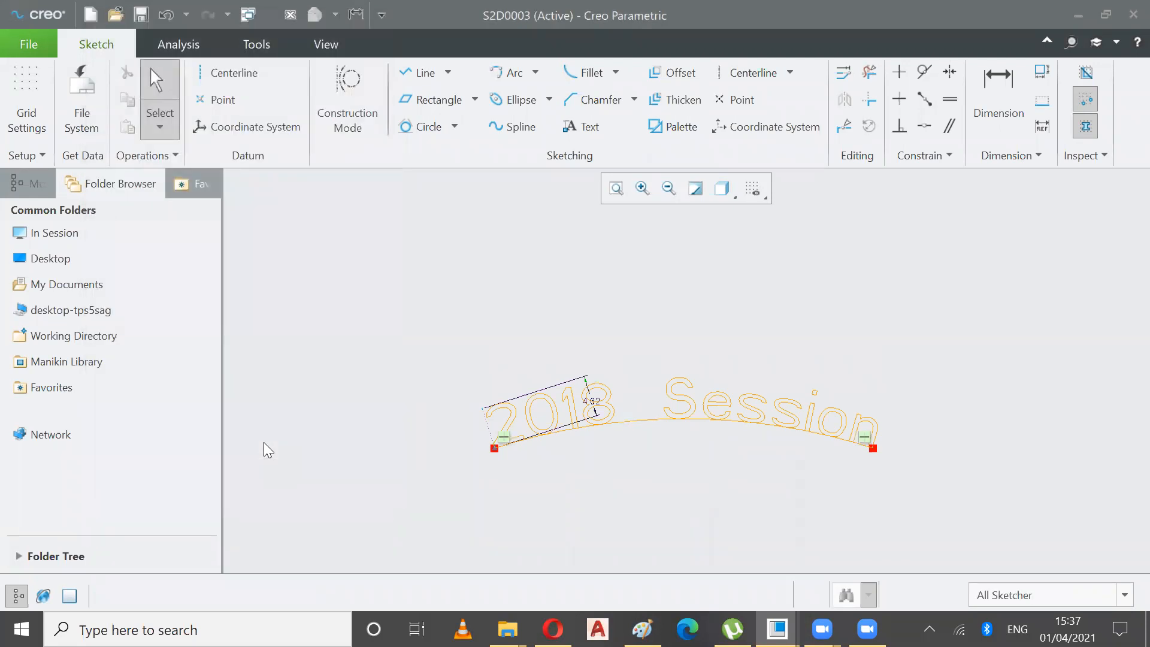
Convert the arc under the text to construction geometry and move the text's height dimension clear of the first character.
{"action": "left_click", "coordinate": [153, 85]}
{"action": "left_click", "coordinate": [637, 419]}
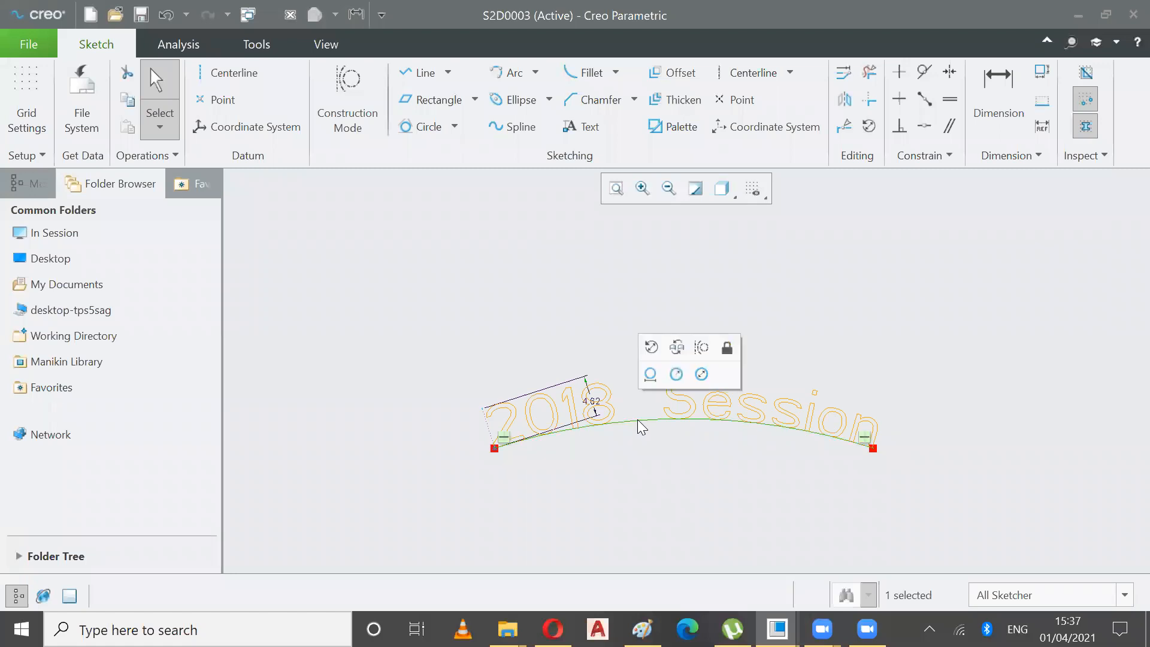
{"action": "left_click", "coordinate": [701, 347]}
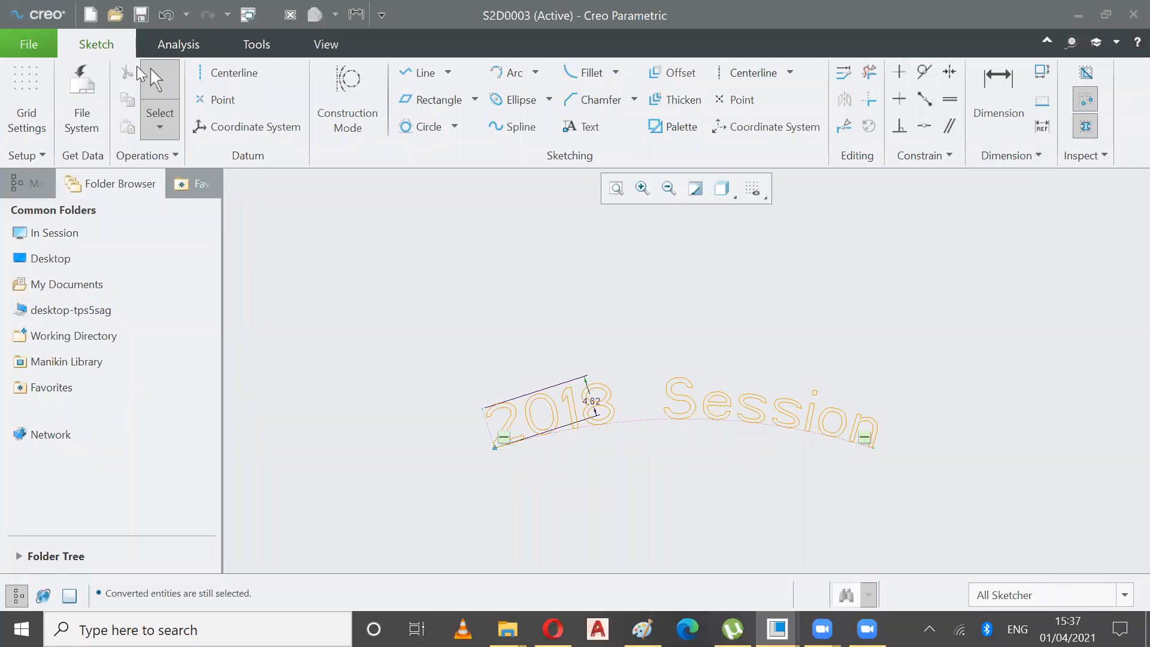
{"action": "left_click_drag", "start_coordinate": [592, 399], "coordinate": [448, 424]}
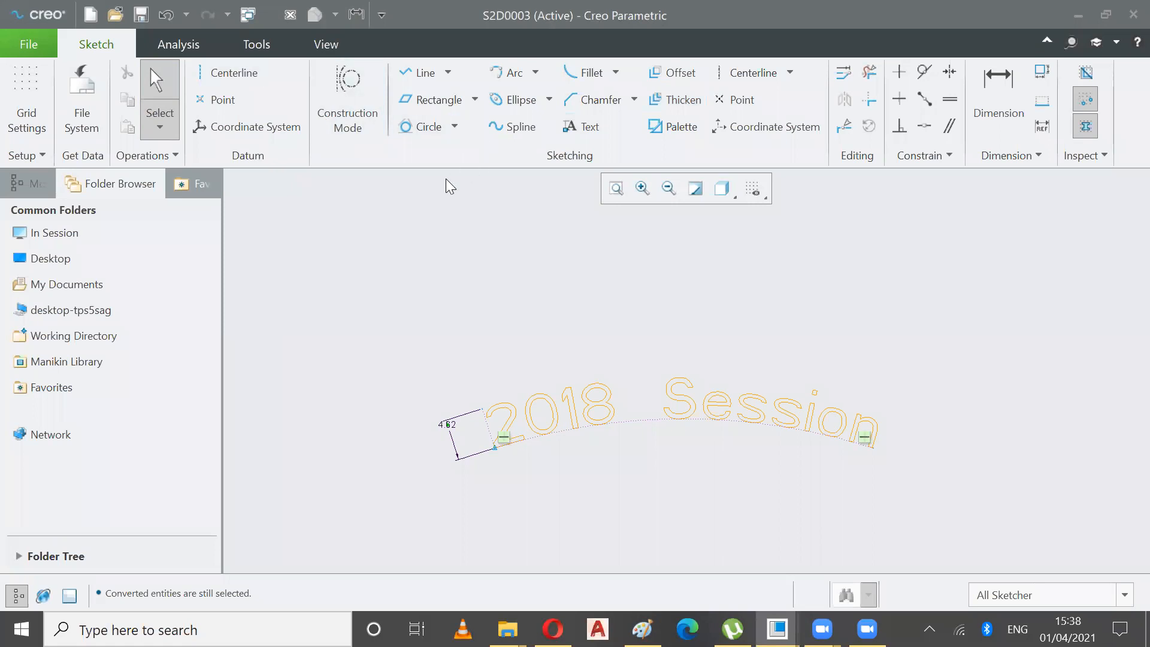
Select all the sketch geometry and delete it, including the curved text and its arc.
{"action": "left_click", "coordinate": [161, 127]}
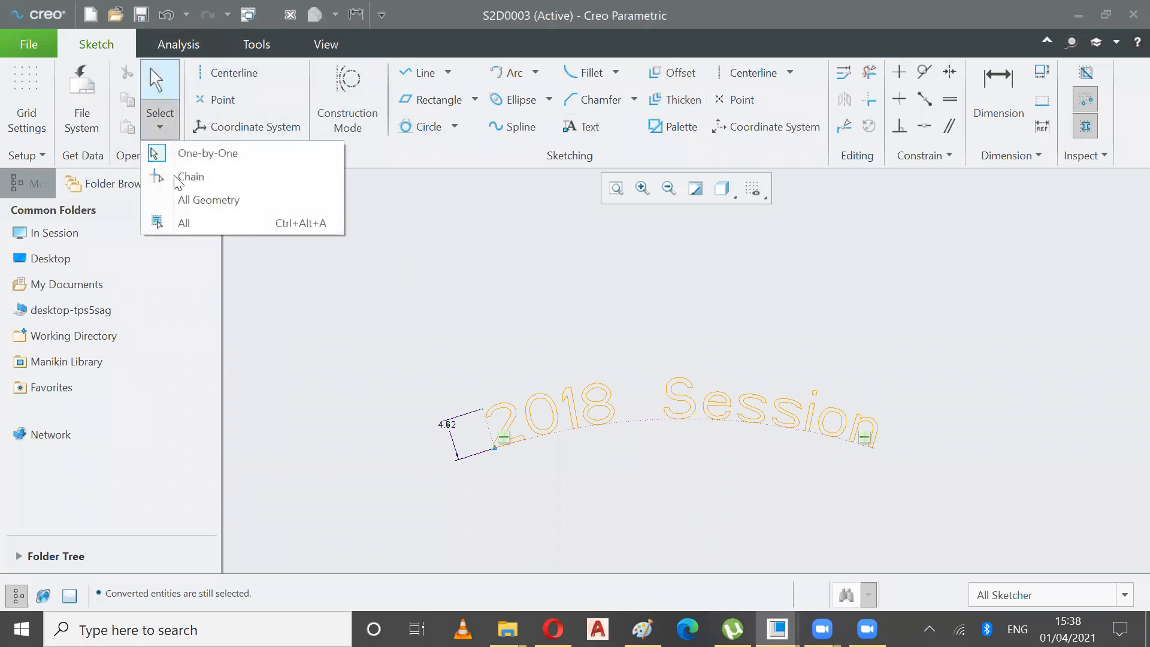
{"action": "left_click", "coordinate": [195, 199]}
{"action": "key", "text": "Delete"}
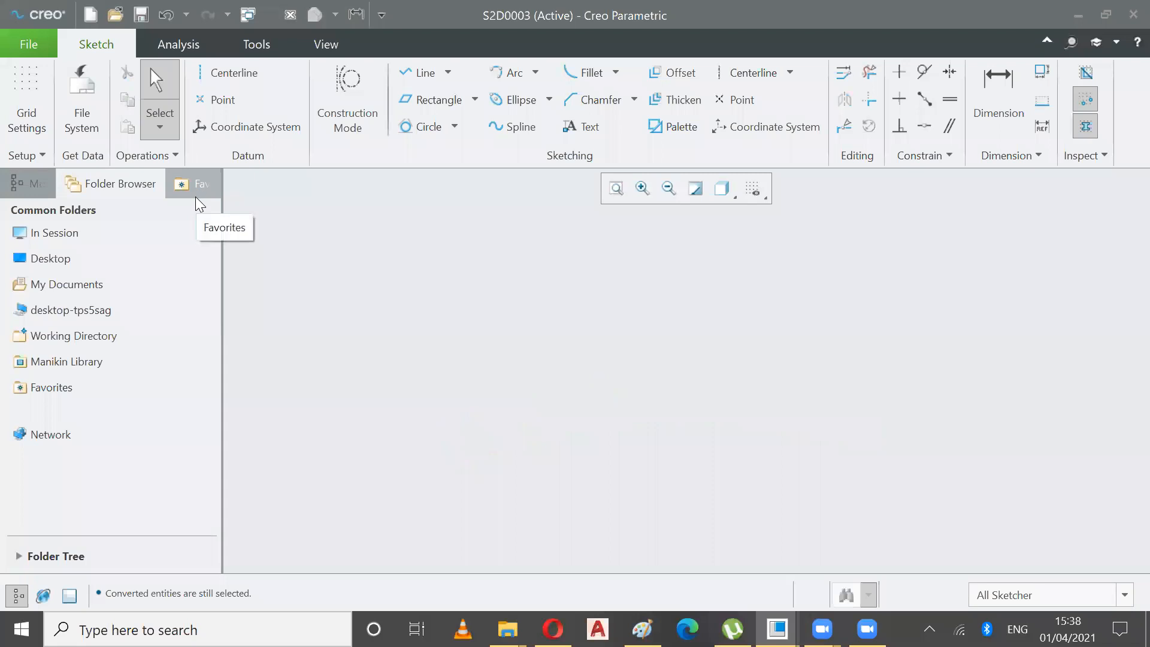
{"action": "left_click", "coordinate": [420, 79]}
{"action": "left_click", "coordinate": [454, 300]}
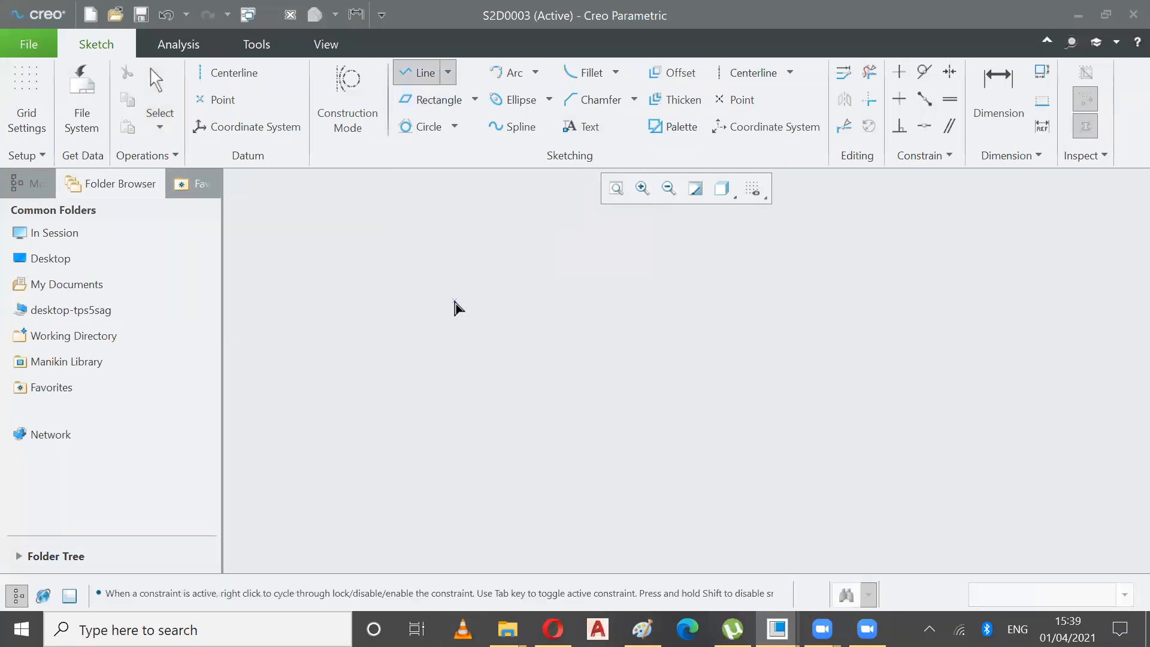
{"action": "left_click", "coordinate": [548, 380]}
{"action": "left_click", "coordinate": [159, 90]}
{"action": "key", "text": "Delete"}
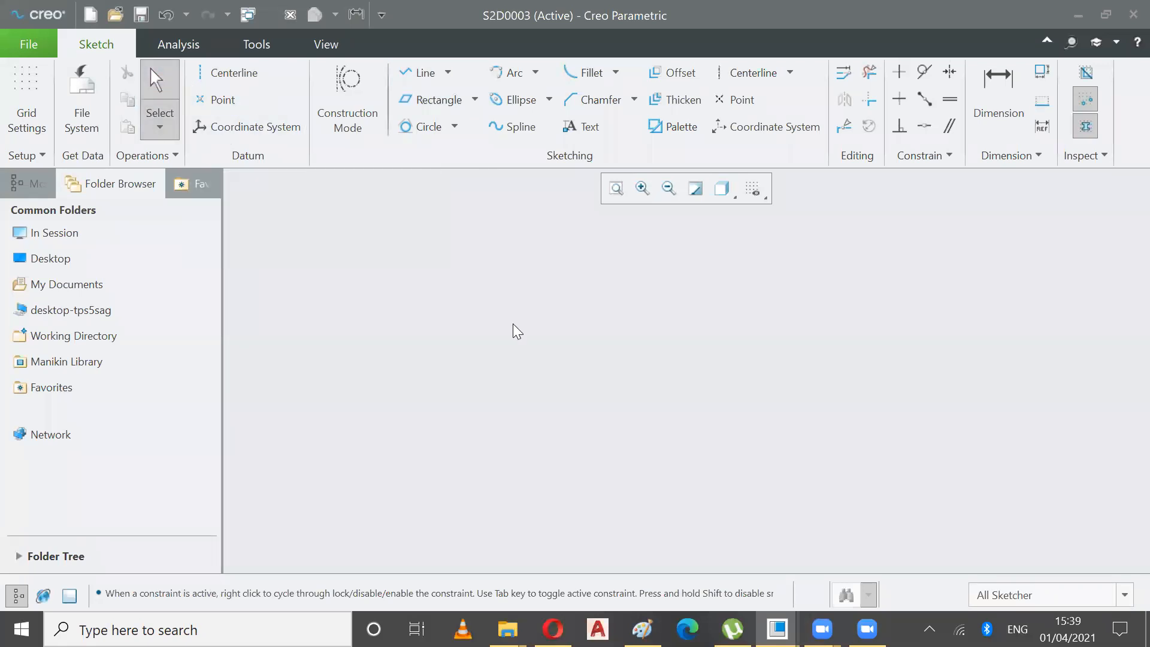